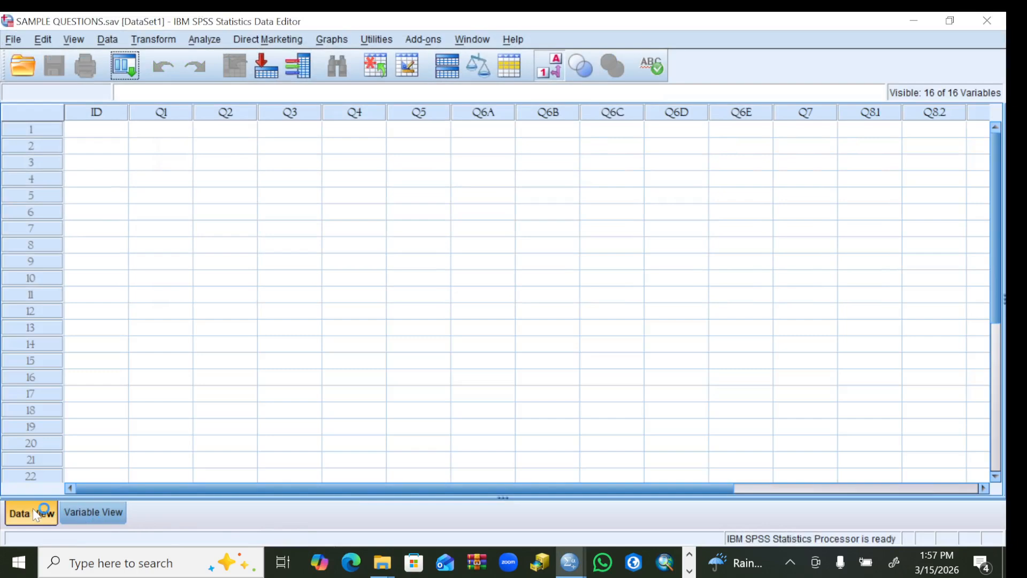
Step: Review the variable definitions and the questionnaire's questions in Word, and return to the variable list in SPSS
{"action": "left_click", "coordinate": [81, 516]}
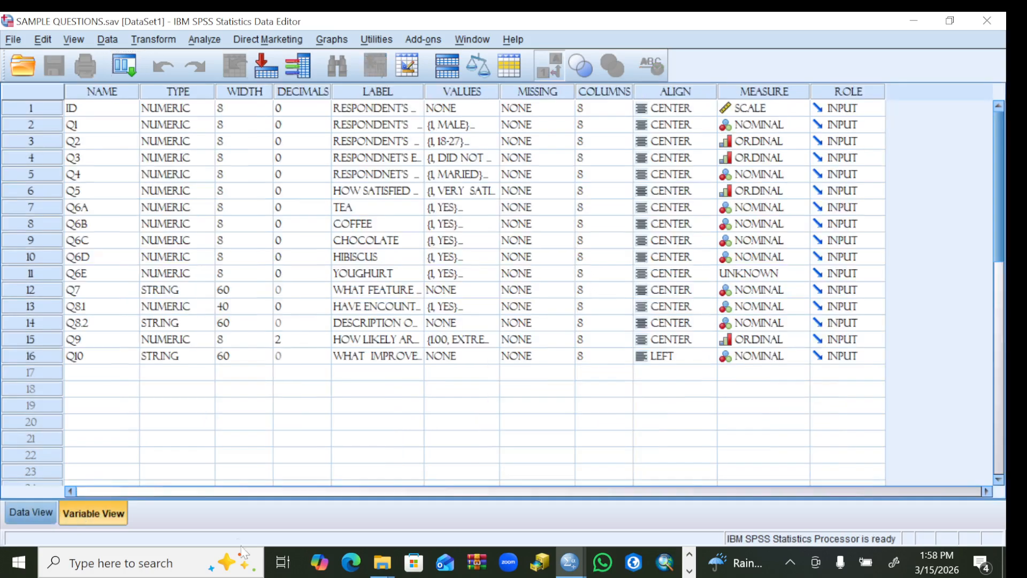
{"action": "left_click", "coordinate": [282, 562]}
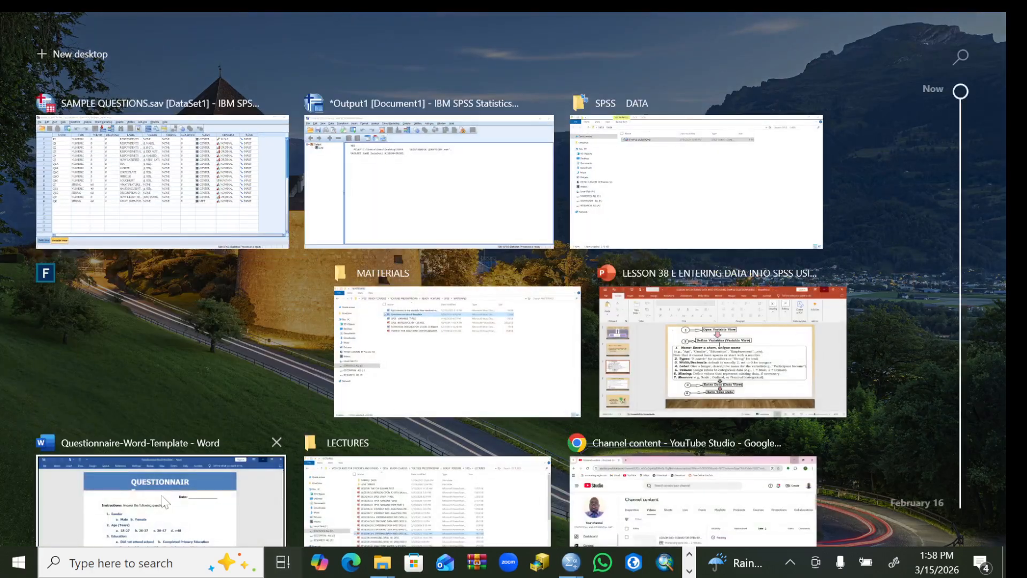
{"action": "left_click", "coordinate": [163, 503]}
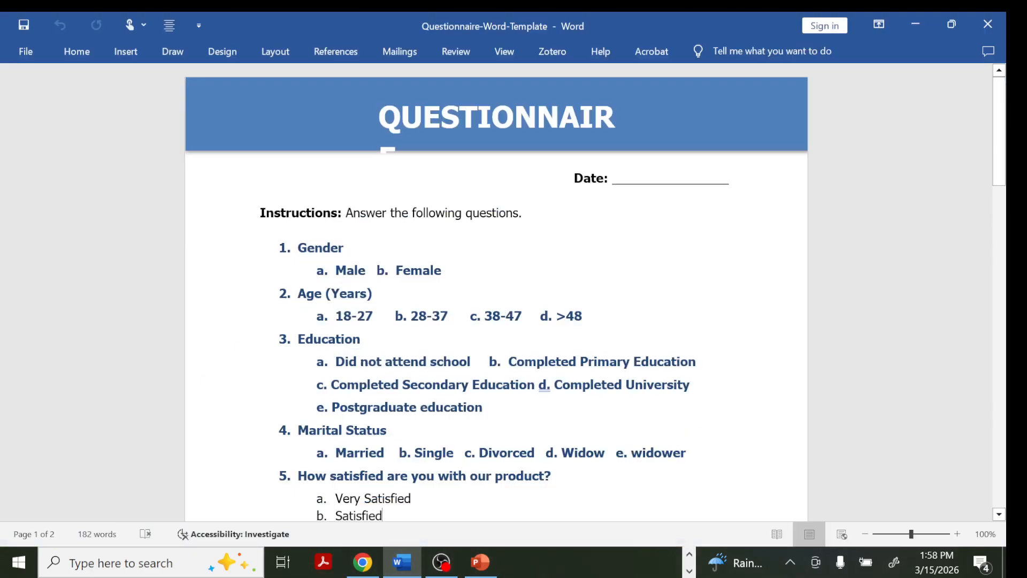
{"action": "scroll", "coordinate": [497, 292], "scroll_direction": "down", "scroll_amount": 2}
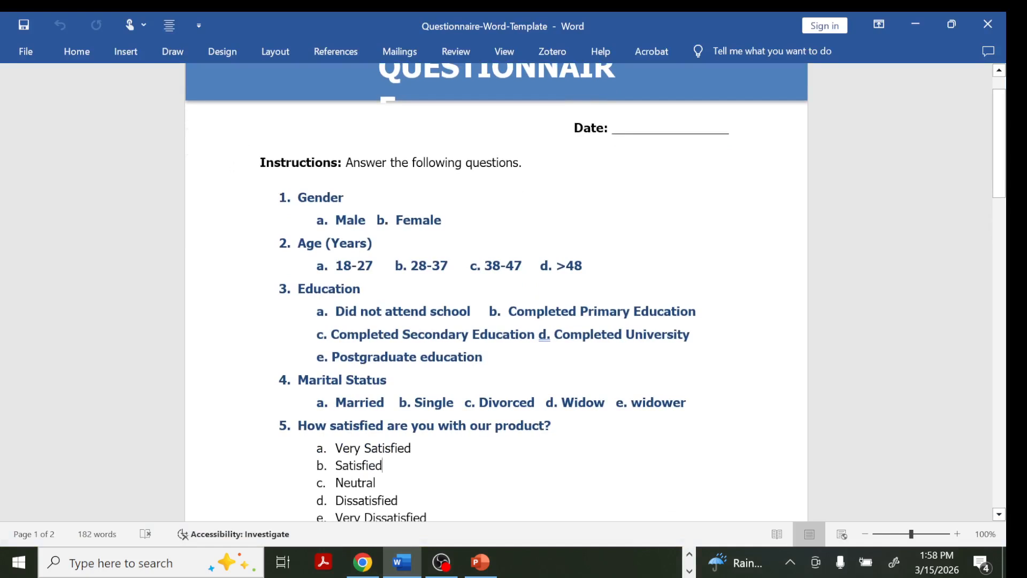
{"action": "left_click", "coordinate": [402, 562]}
{"action": "left_click", "coordinate": [292, 389]}
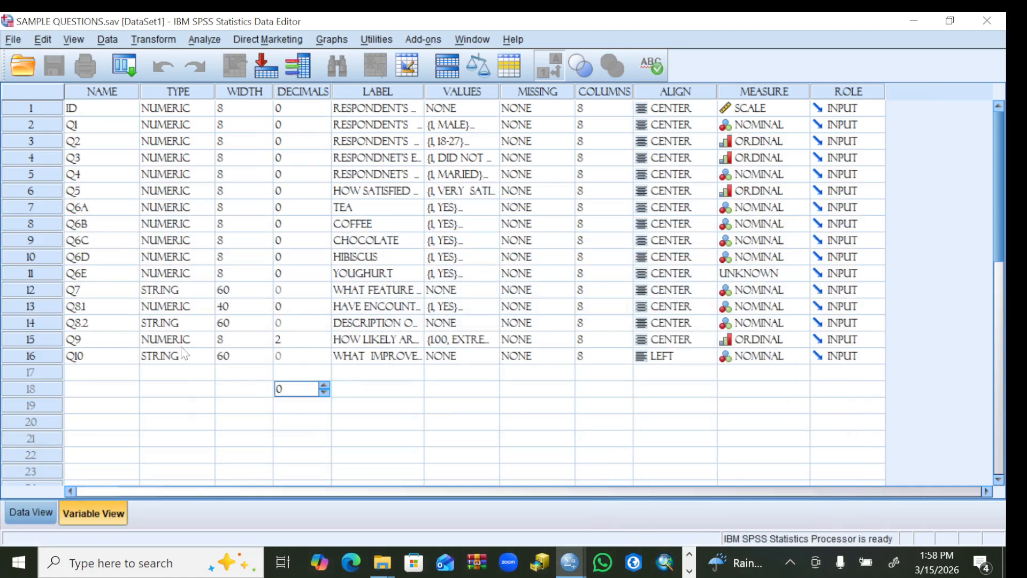
Step: Set the measure of variable Q6E to Nominal and the alignment of Q10 to Center
{"action": "left_click", "coordinate": [789, 276]}
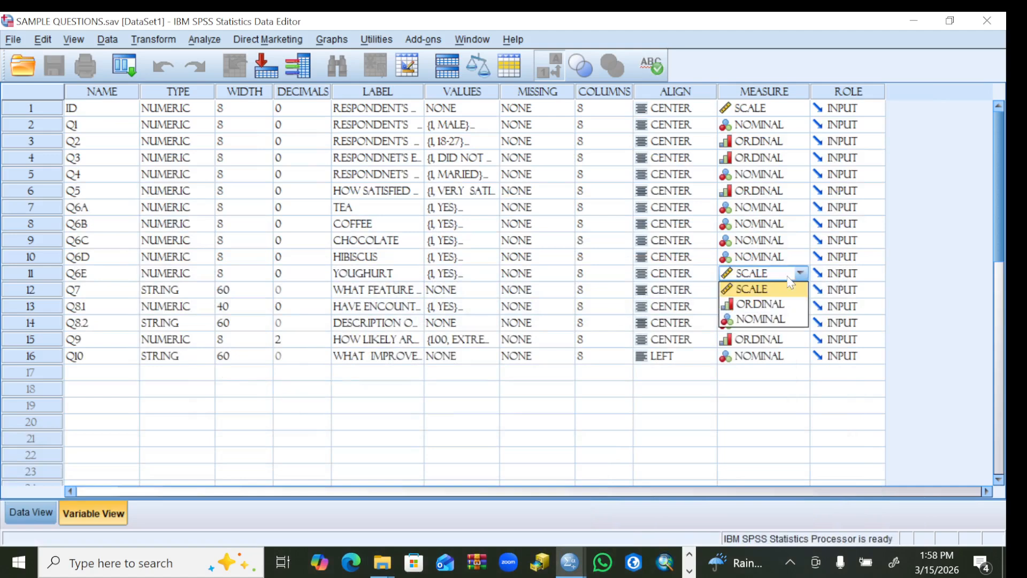
{"action": "left_click", "coordinate": [761, 319]}
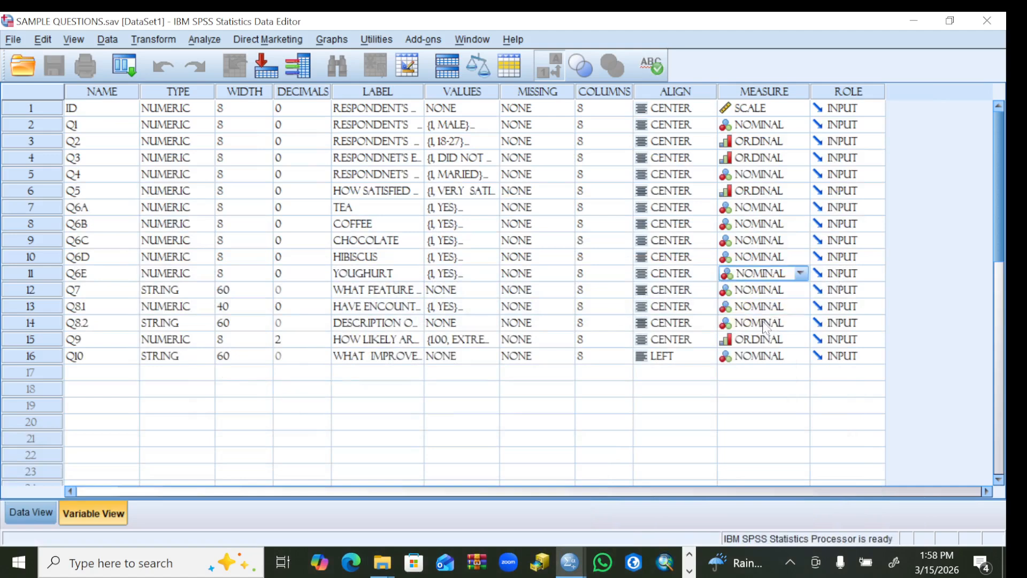
{"action": "left_click", "coordinate": [687, 357]}
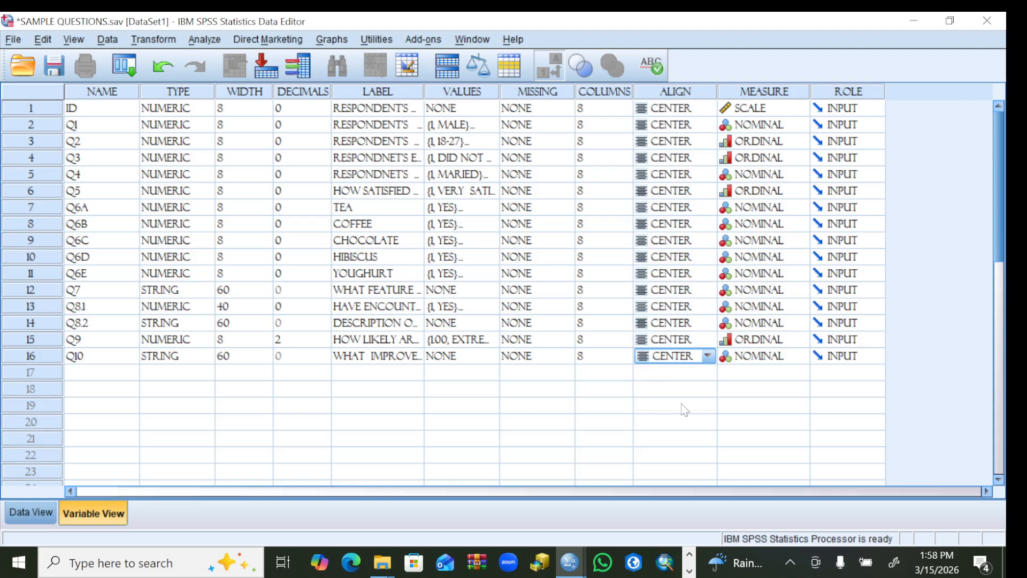
{"action": "left_click", "coordinate": [686, 403]}
Step: Review the PowerPoint slide on the steps for defining variables and entering data, and return to SPSS
{"action": "left_click", "coordinate": [284, 563]}
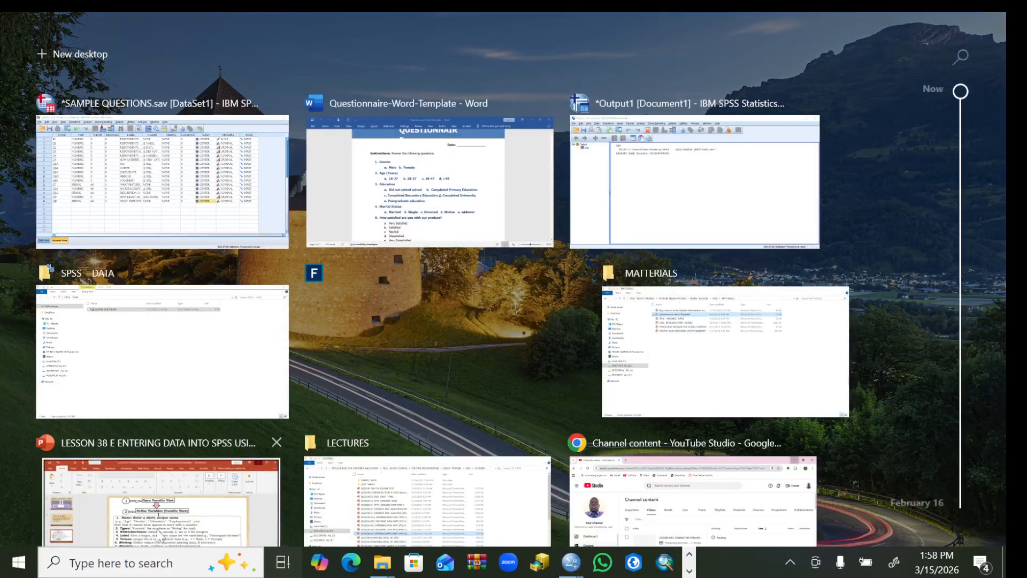
{"action": "left_click", "coordinate": [161, 500]}
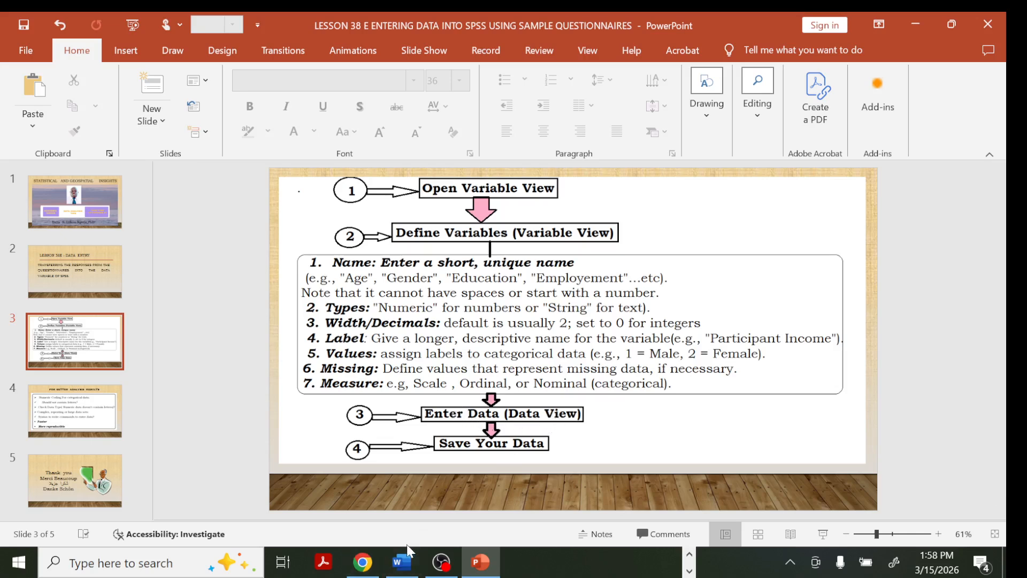
{"action": "left_click", "coordinate": [282, 562]}
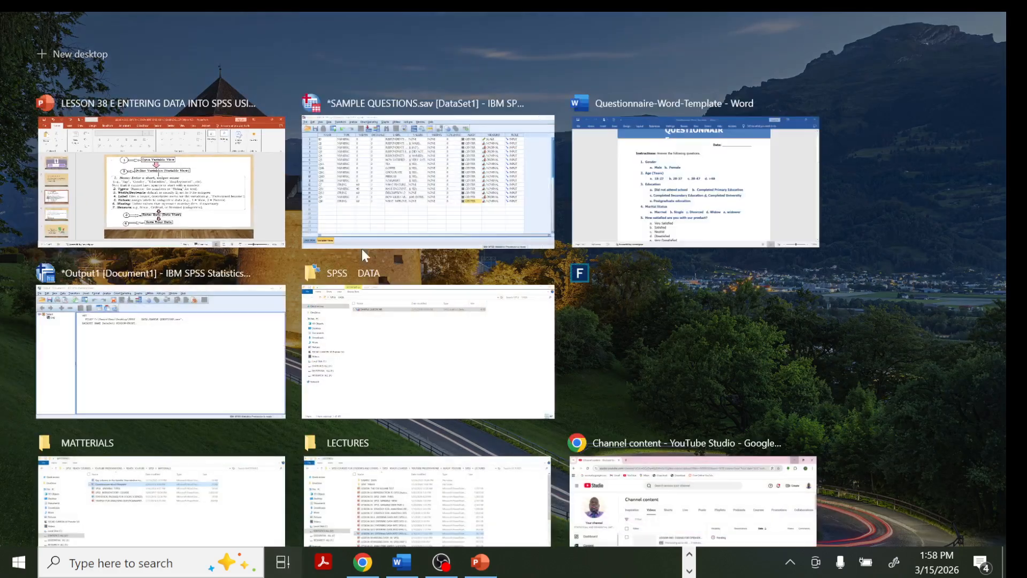
{"action": "left_click", "coordinate": [362, 245]}
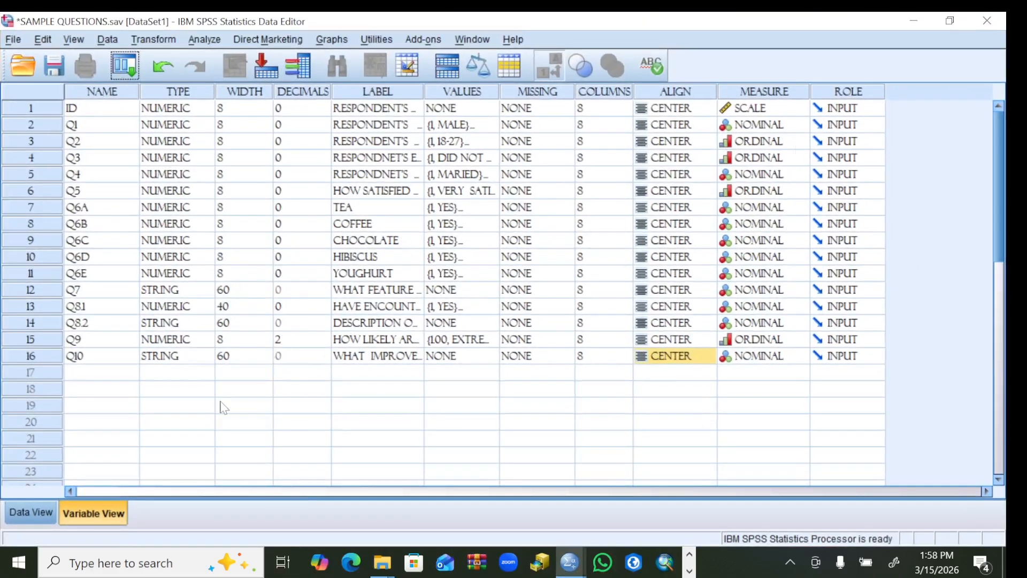
Step: Enter 001 as the ID of the first case in the data sheet
{"action": "left_click", "coordinate": [41, 511]}
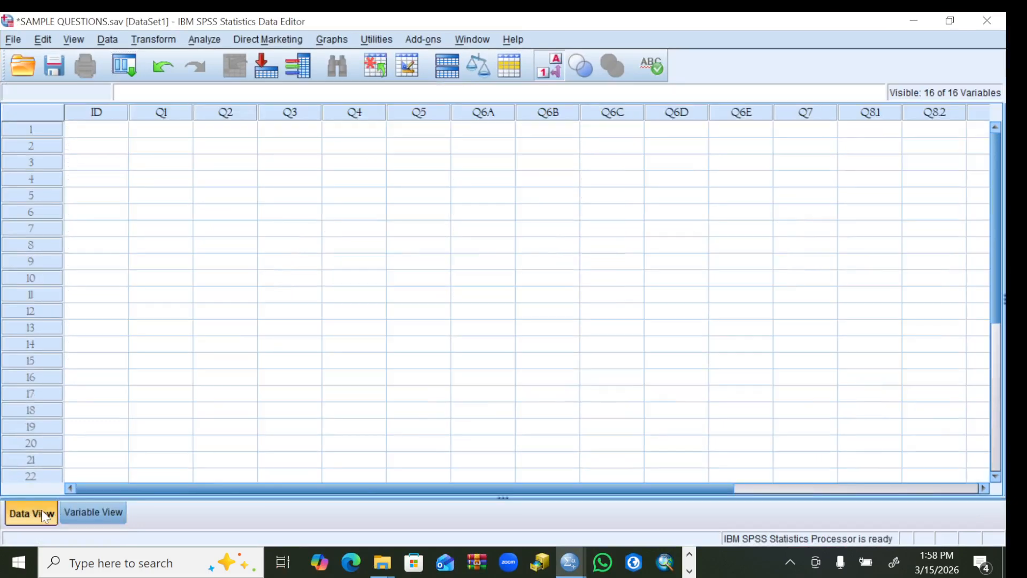
{"action": "left_click", "coordinate": [95, 132]}
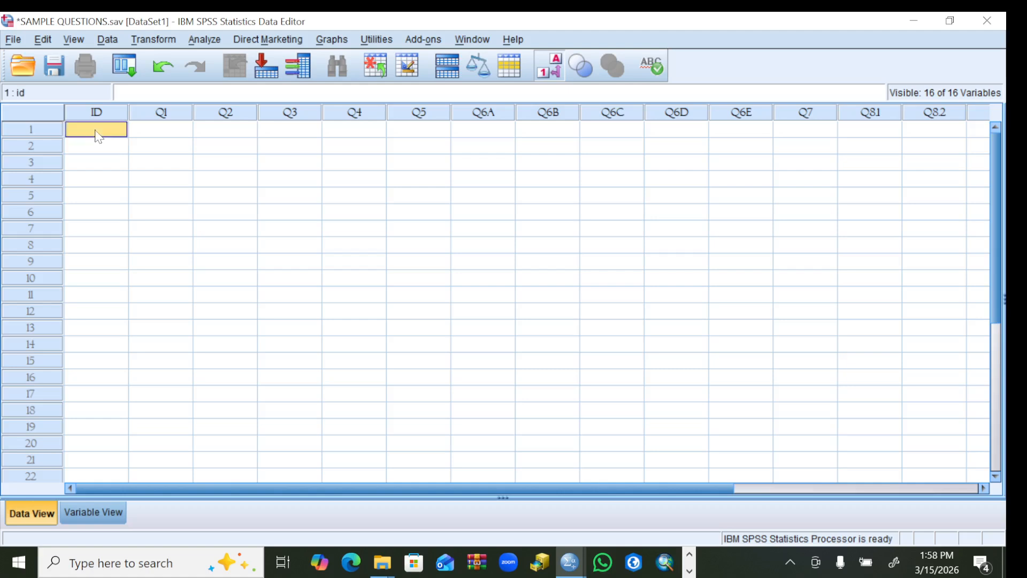
{"action": "type", "text": "001"}
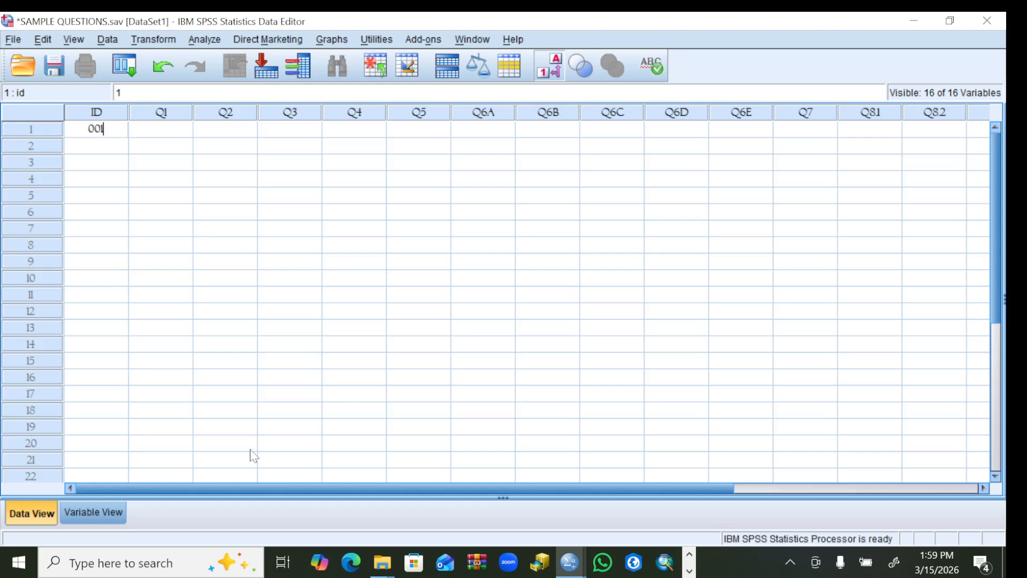
Step: Check the gender options in the Word questionnaire and enter 1 for Q1 in the first case in SPSS
{"action": "left_click", "coordinate": [283, 562]}
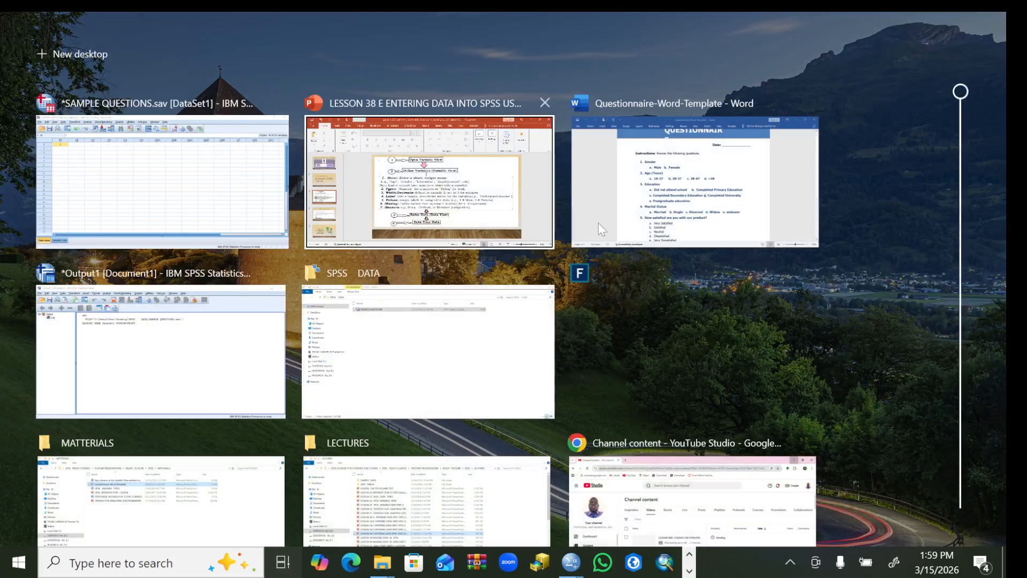
{"action": "left_click", "coordinate": [673, 221]}
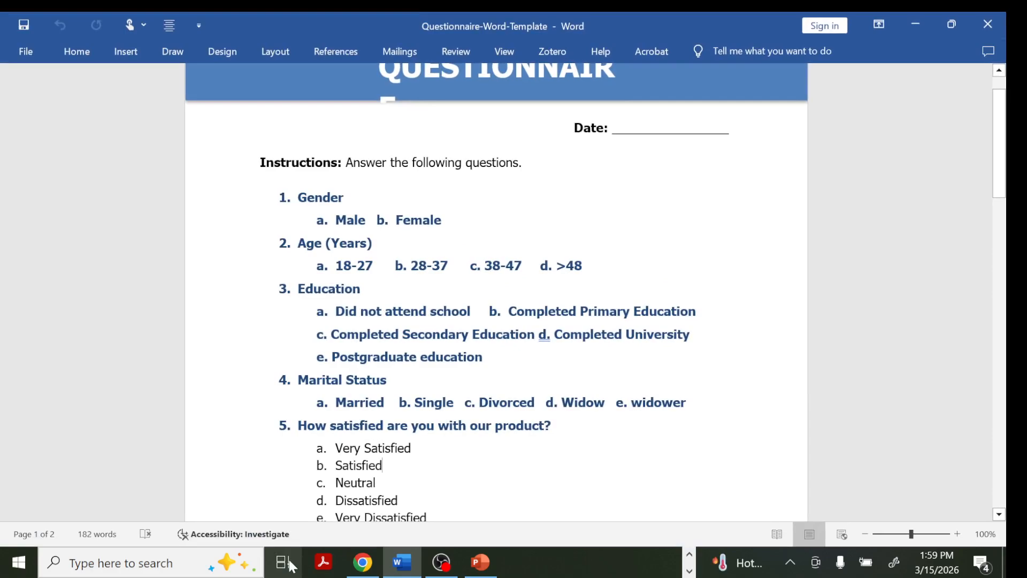
{"action": "left_click", "coordinate": [283, 562]}
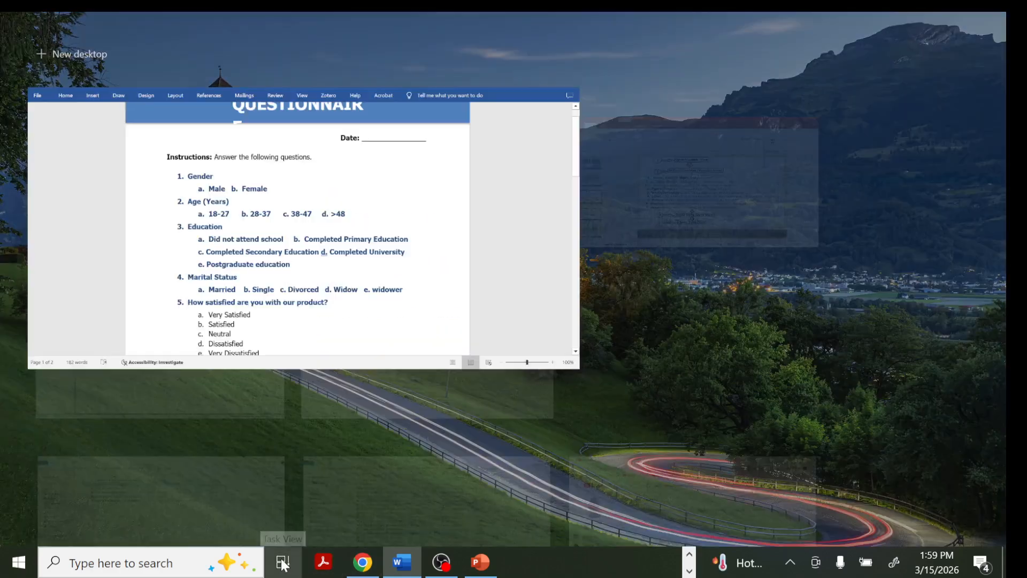
{"action": "left_click", "coordinate": [384, 184]}
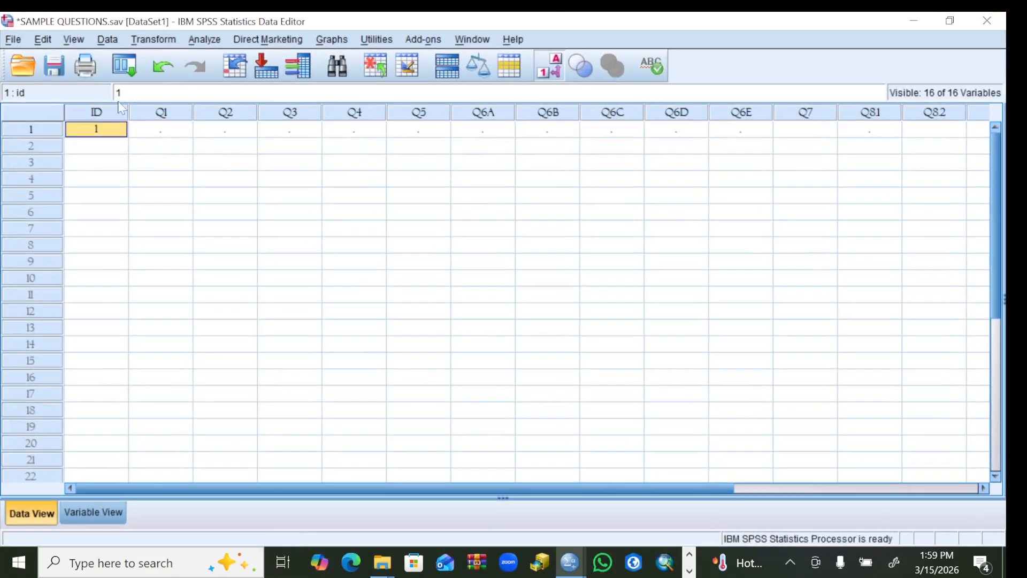
{"action": "left_click", "coordinate": [159, 130]}
{"action": "type", "text": "1"}
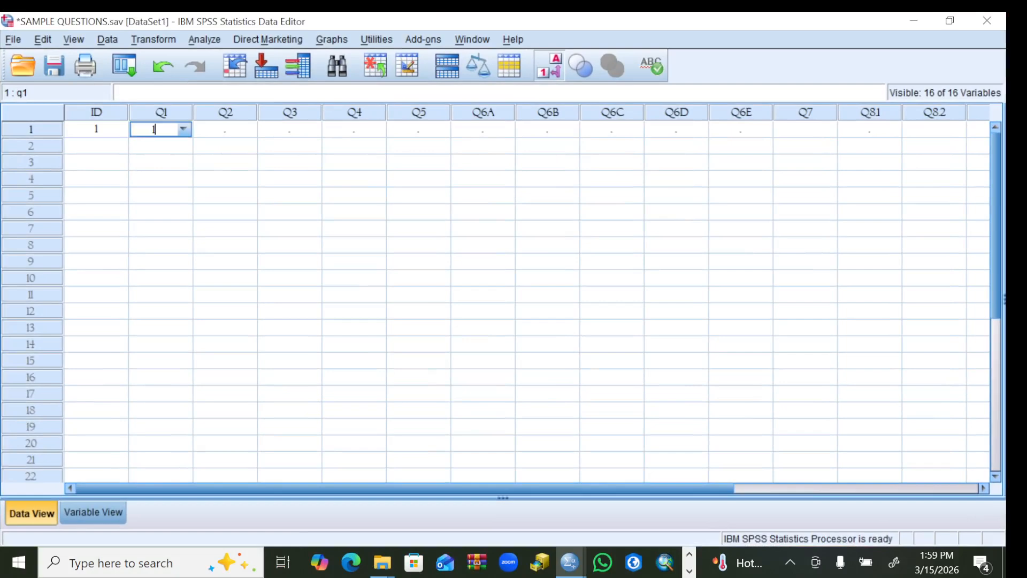
{"action": "left_click", "coordinate": [210, 132]}
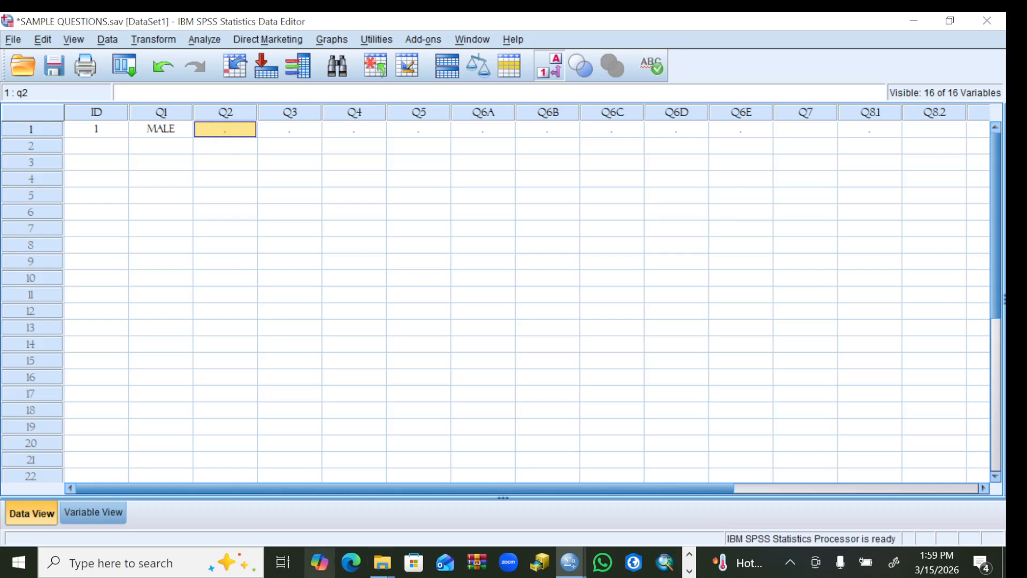
Step: Set Q2 of the first case to 38-47 after checking the Word questionnaire's age options, and display numeric codes instead of value labels
{"action": "left_click", "coordinate": [282, 562]}
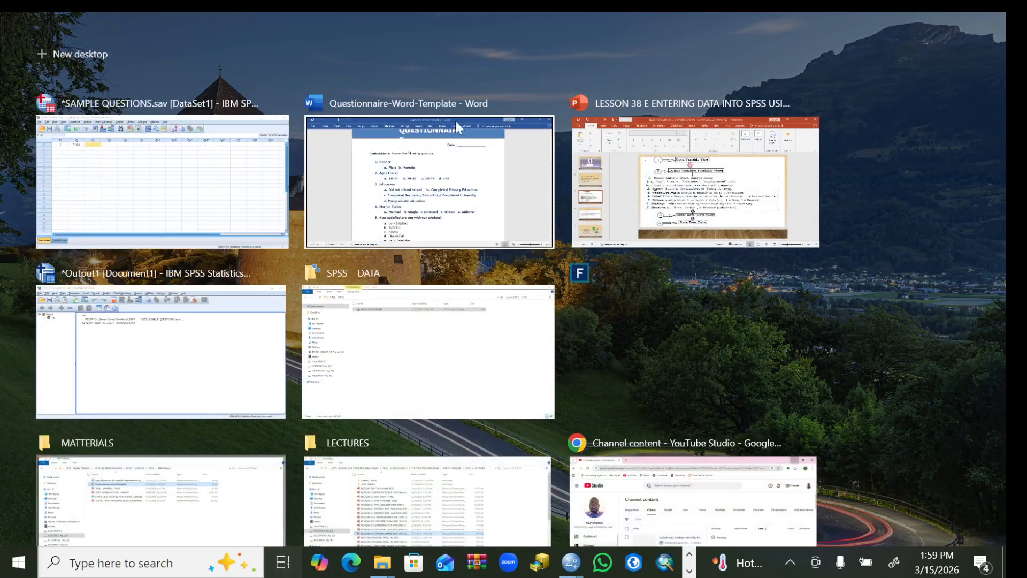
{"action": "left_click", "coordinate": [455, 161]}
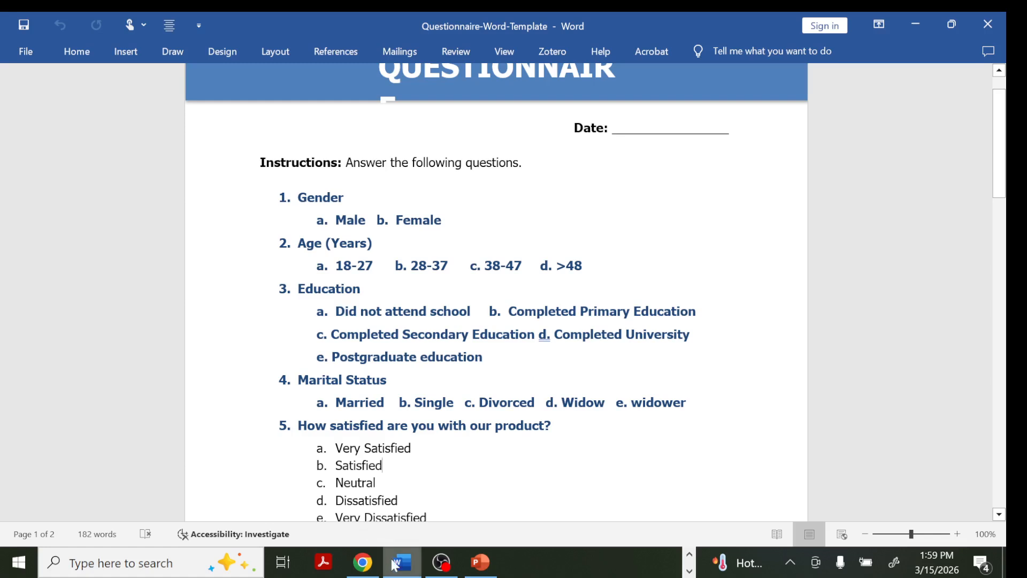
{"action": "left_click", "coordinate": [283, 562]}
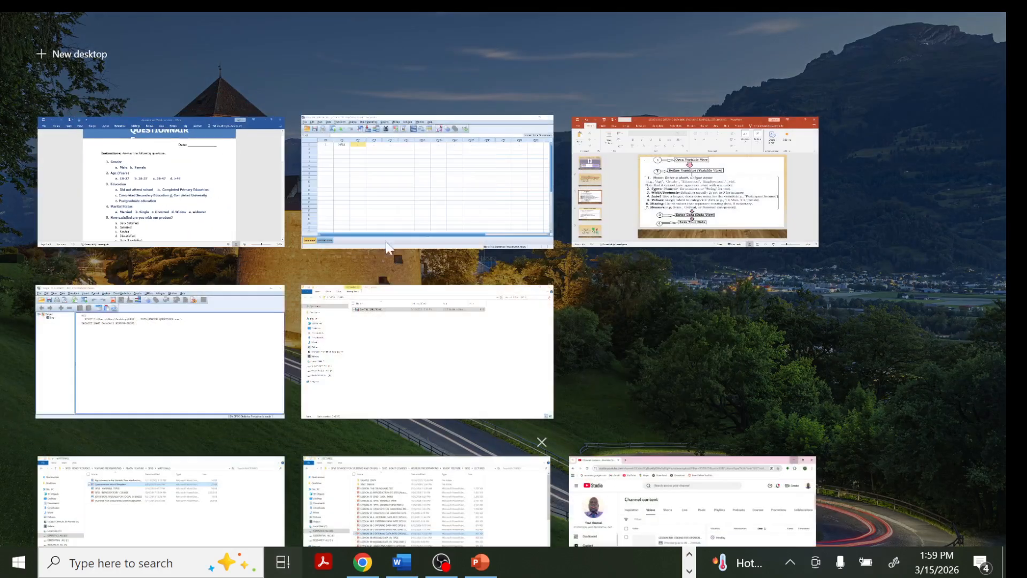
{"action": "left_click", "coordinate": [392, 208]}
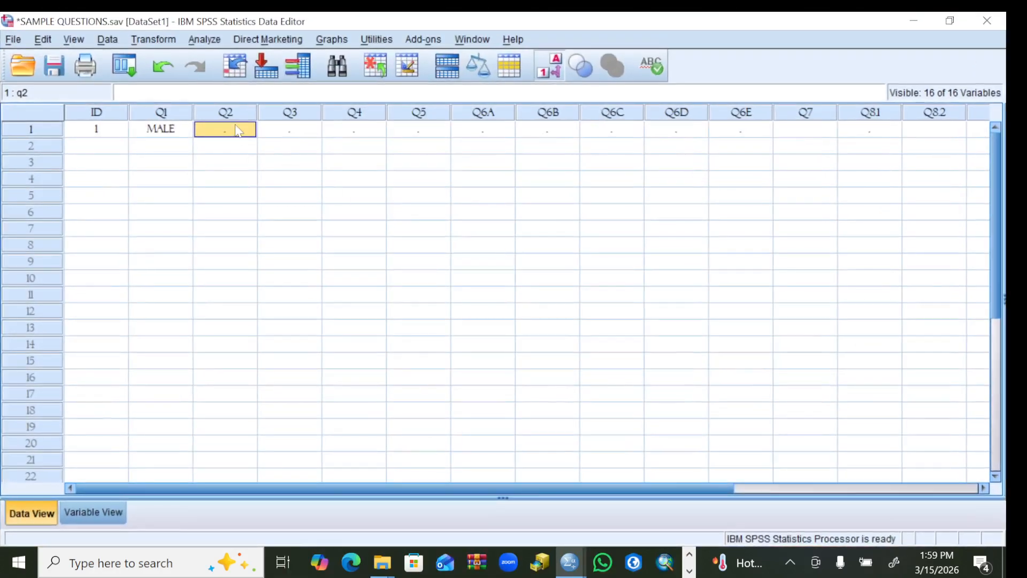
{"action": "double_click", "coordinate": [238, 129]}
{"action": "type", "text": "38-47"}
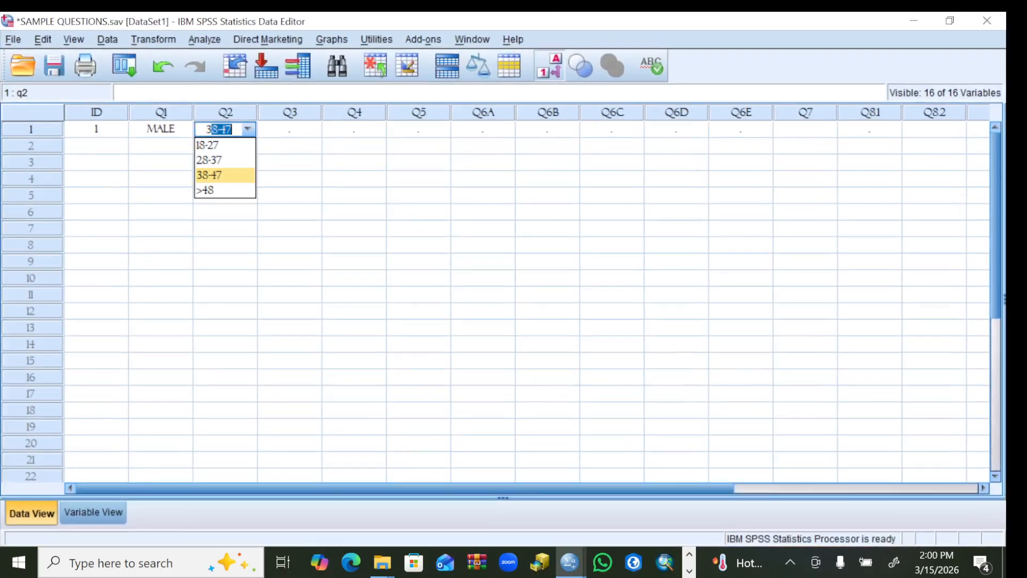
{"action": "left_click_drag", "start_coordinate": [291, 179], "coordinate": [300, 190]}
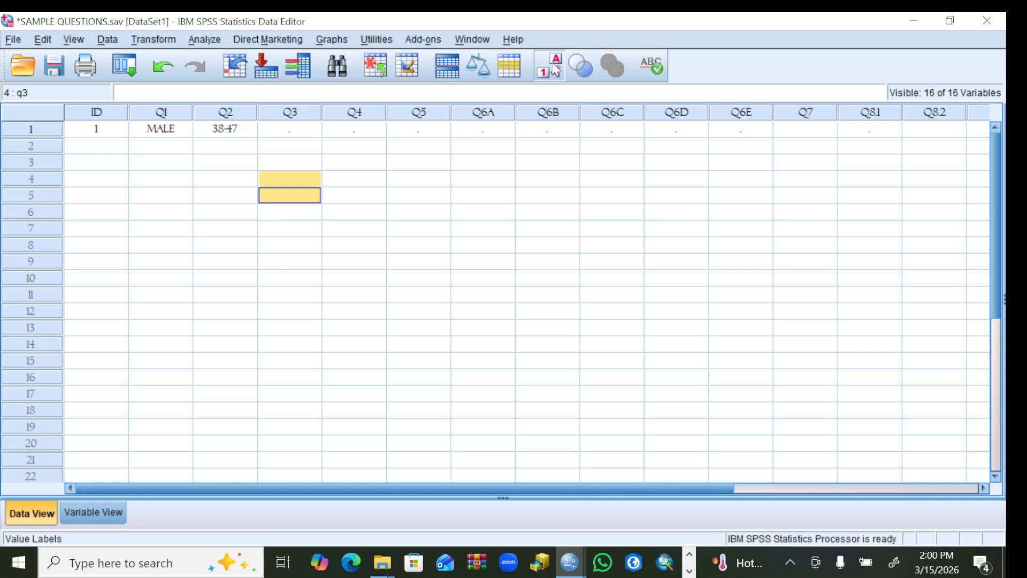
{"action": "left_click", "coordinate": [551, 71]}
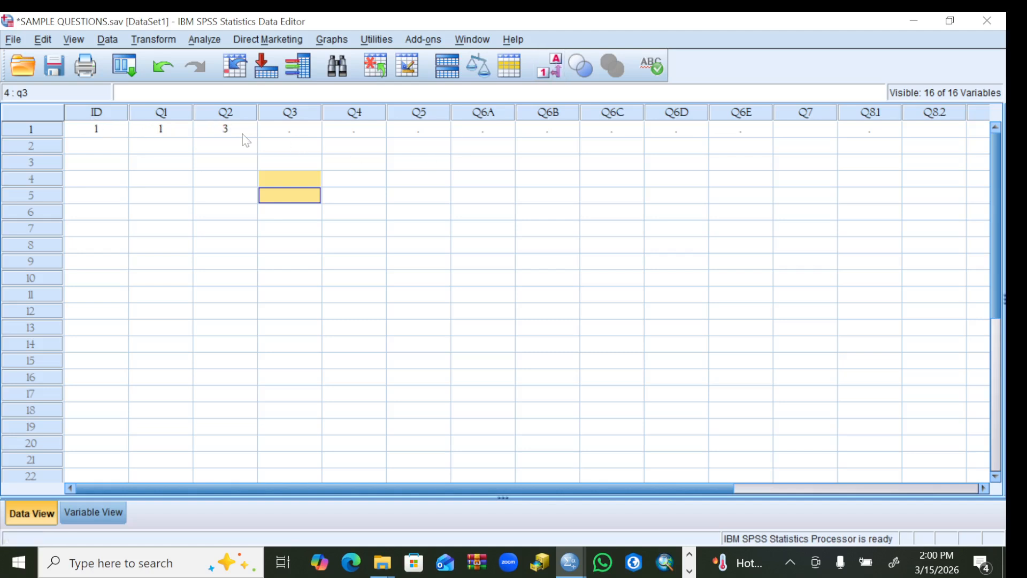
Step: Check the education options in the Word questionnaire and enter 3 for Q3 in the first case in SPSS
{"action": "left_click", "coordinate": [283, 561]}
{"action": "left_click", "coordinate": [432, 232]}
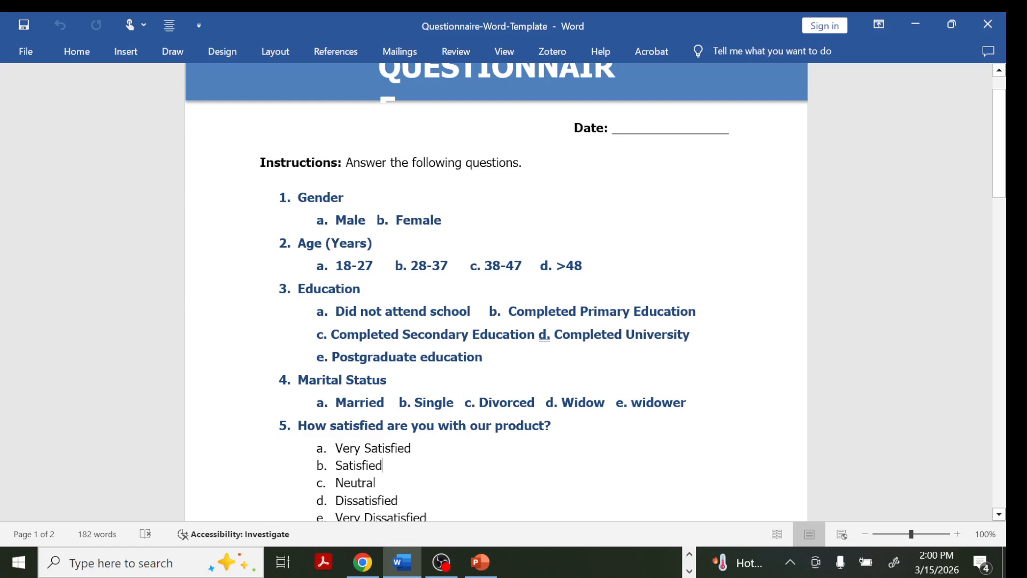
{"action": "left_click", "coordinate": [281, 560]}
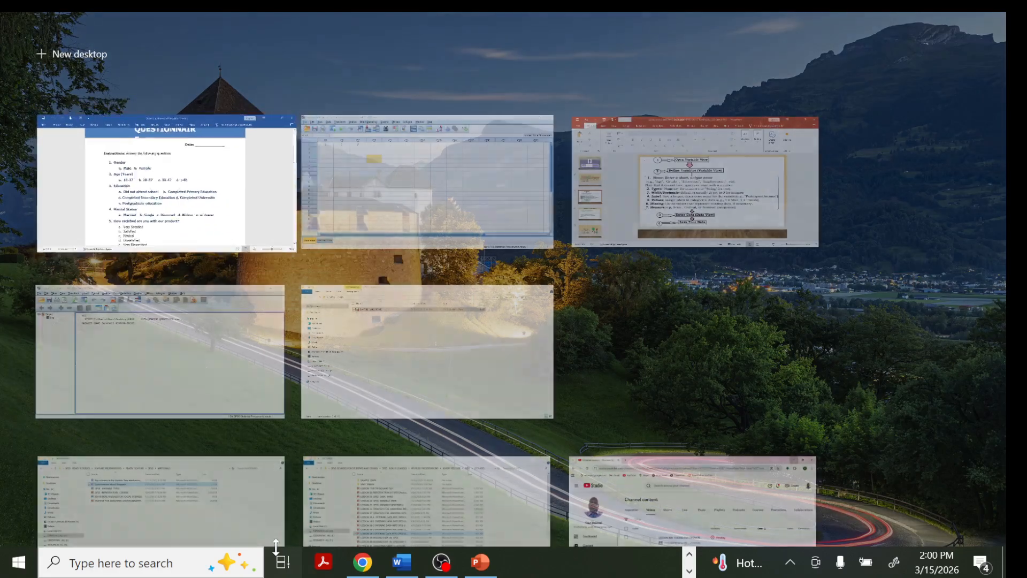
{"action": "left_click", "coordinate": [370, 182]}
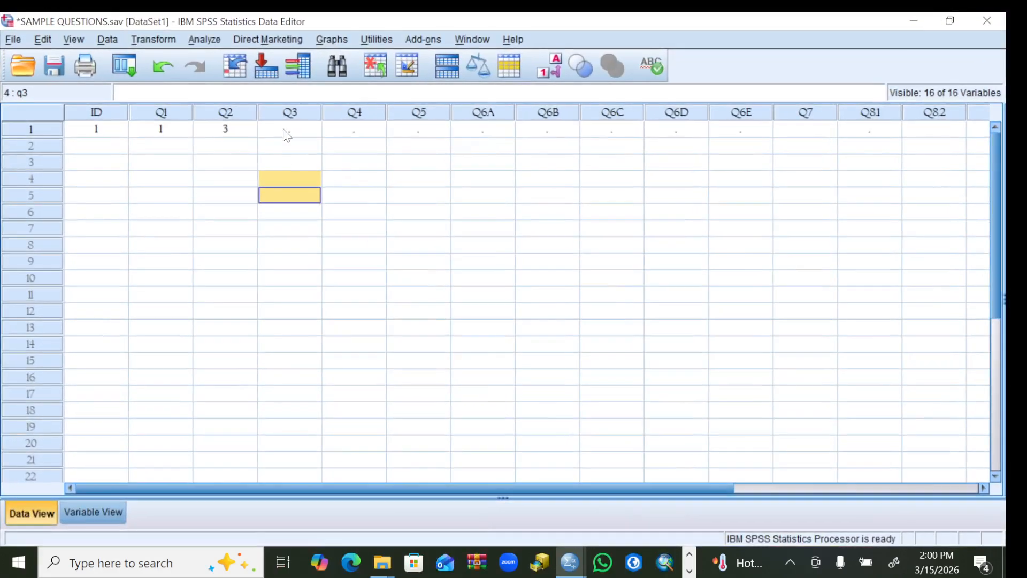
{"action": "left_click", "coordinate": [287, 130]}
{"action": "type", "text": "3"}
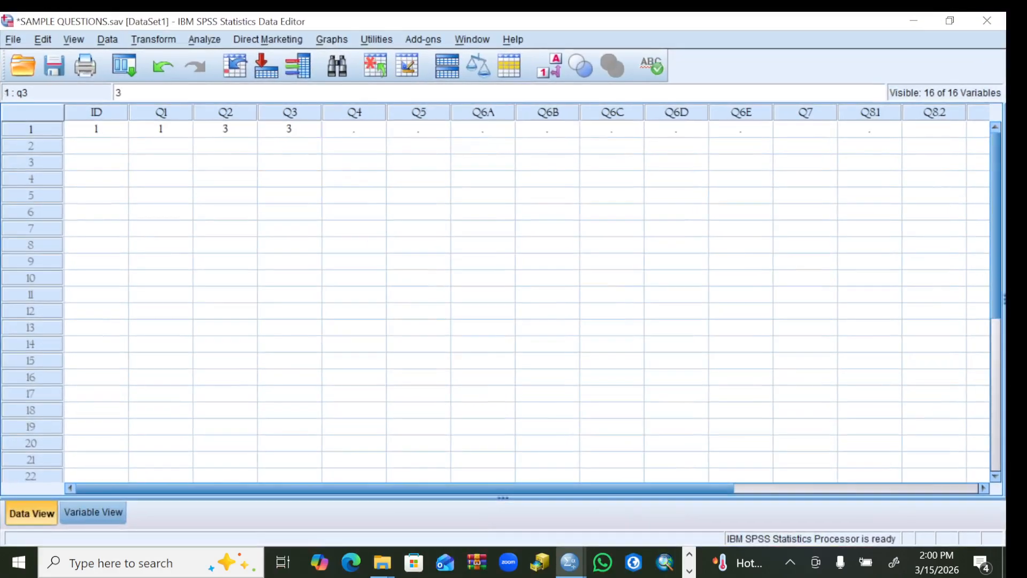
{"action": "left_click", "coordinate": [342, 131]}
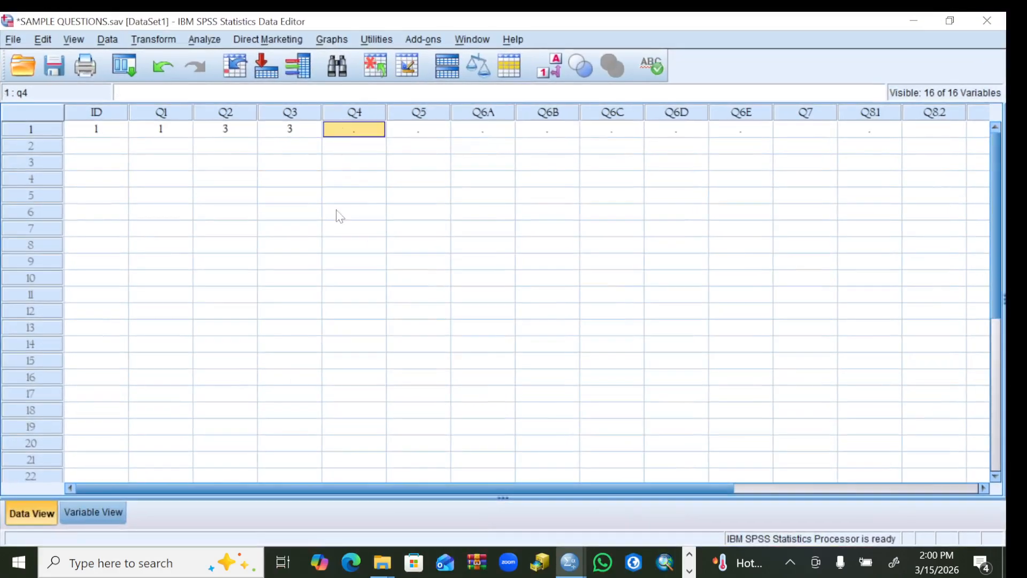
Step: Check the marital status options in the Word questionnaire and enter 1 for Q4 in the first case in SPSS
{"action": "left_click", "coordinate": [282, 562]}
{"action": "left_click", "coordinate": [430, 182]}
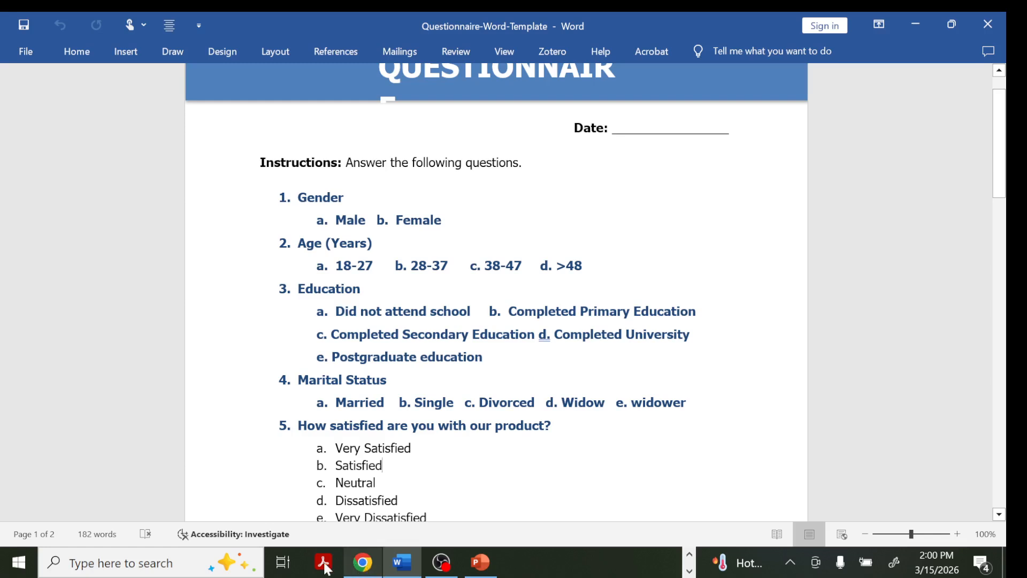
{"action": "left_click", "coordinate": [284, 560]}
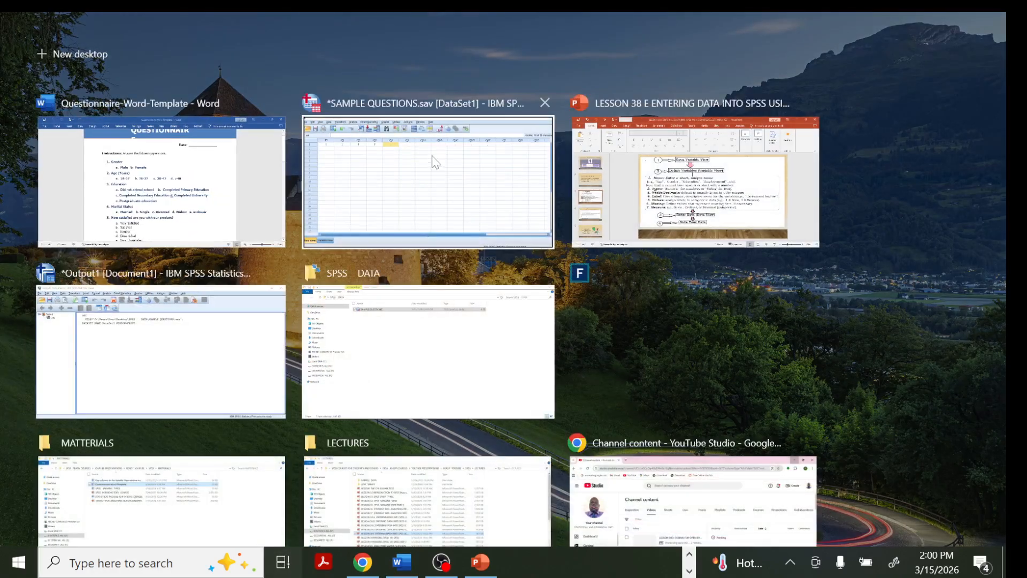
{"action": "left_click", "coordinate": [401, 153]}
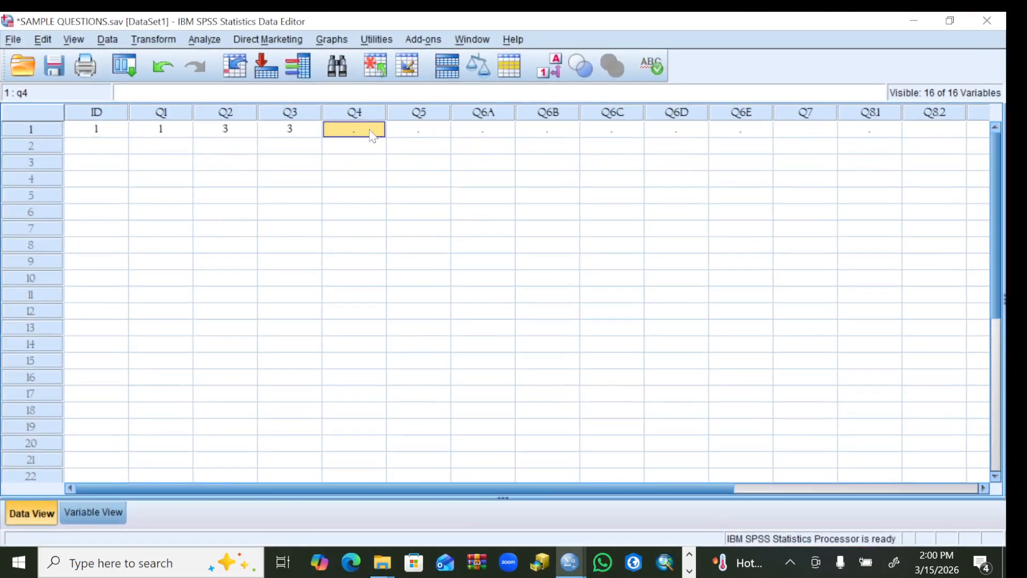
{"action": "type", "text": "1"}
{"action": "key", "text": "Tab"}
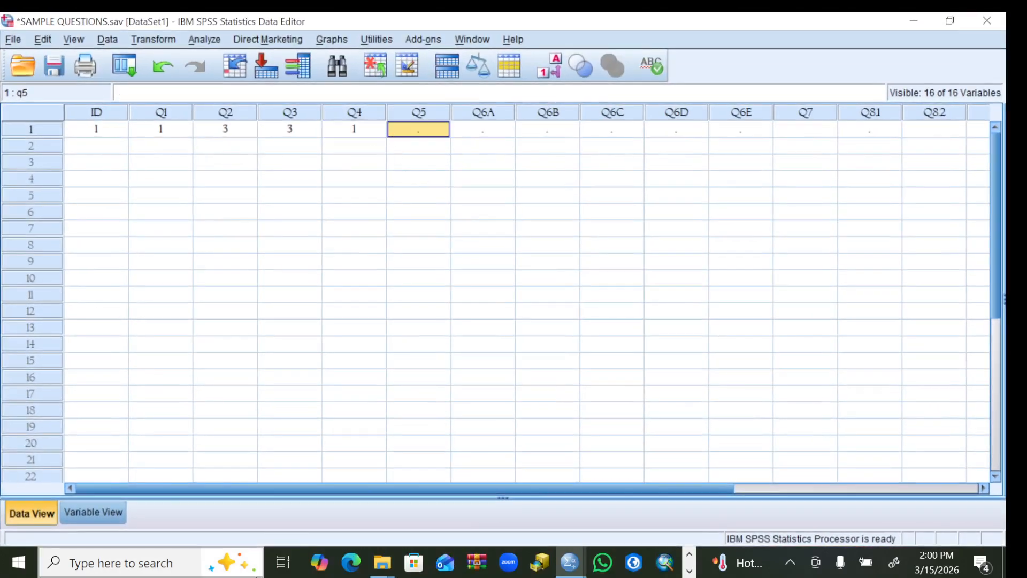
Step: Check the product satisfaction options in the Word questionnaire and enter 1 for Q5 in the first case in SPSS
{"action": "left_click", "coordinate": [282, 562]}
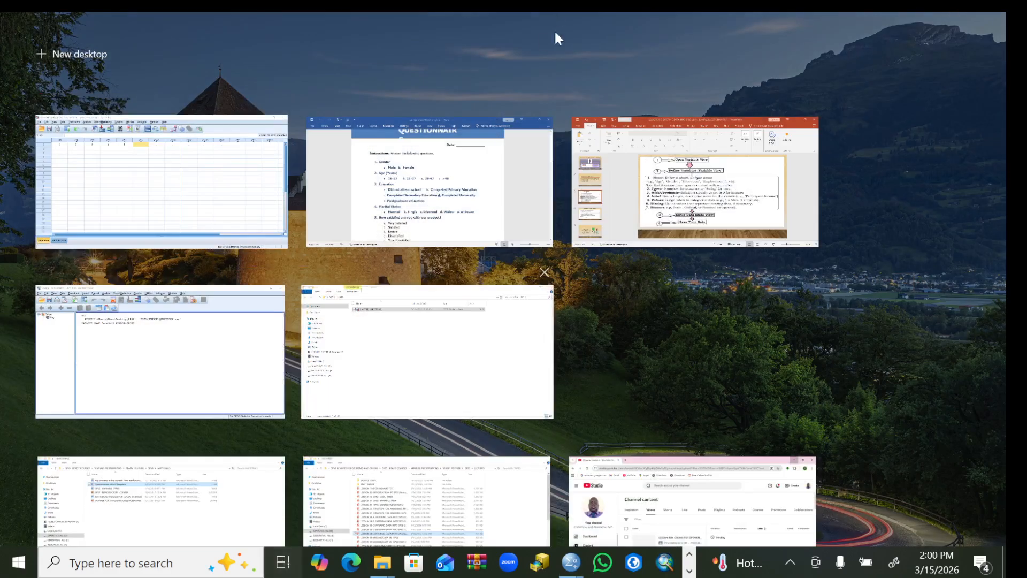
{"action": "left_click", "coordinate": [428, 182]}
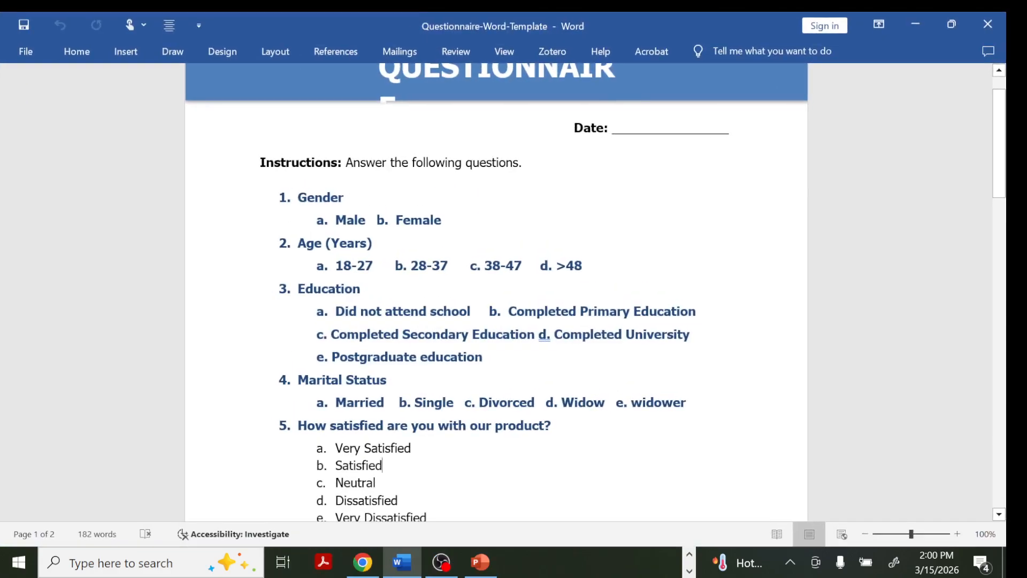
{"action": "scroll", "coordinate": [497, 291], "scroll_direction": "down", "scroll_amount": 1}
{"action": "scroll", "coordinate": [496, 292], "scroll_direction": "down", "scroll_amount": 1}
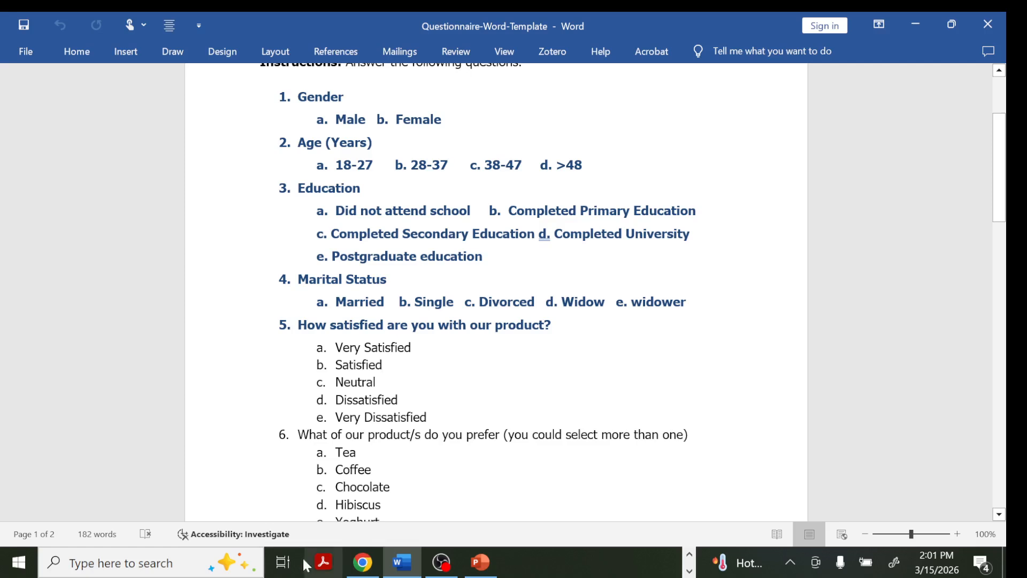
{"action": "left_click", "coordinate": [282, 562]}
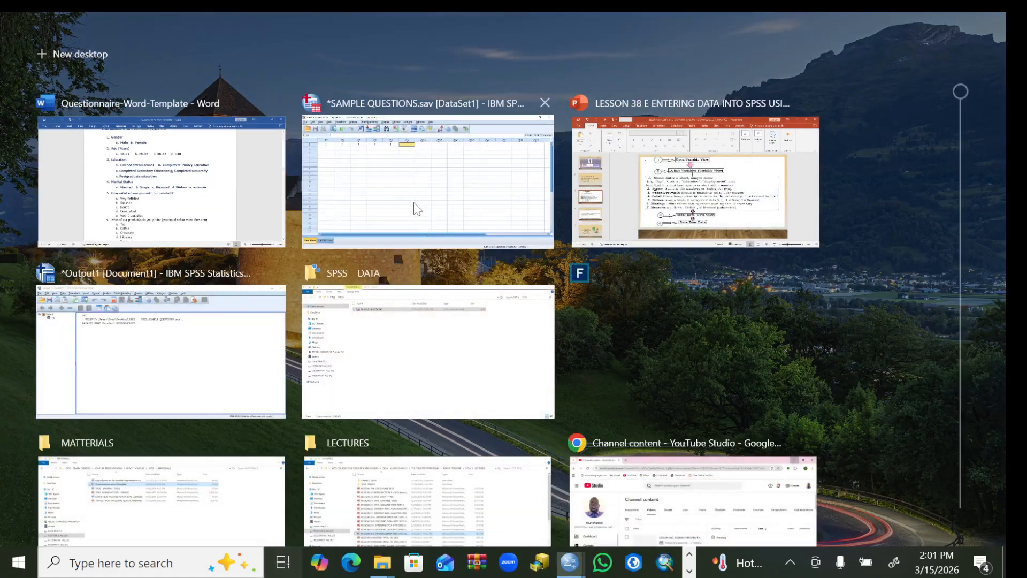
{"action": "left_click", "coordinate": [416, 206]}
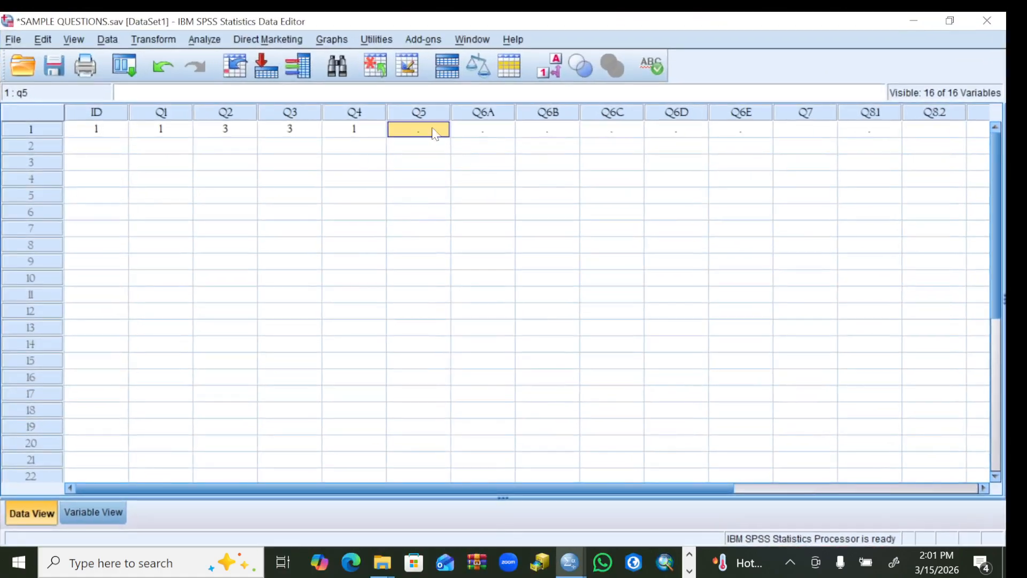
{"action": "type", "text": "1"}
{"action": "left_click", "coordinate": [475, 134]}
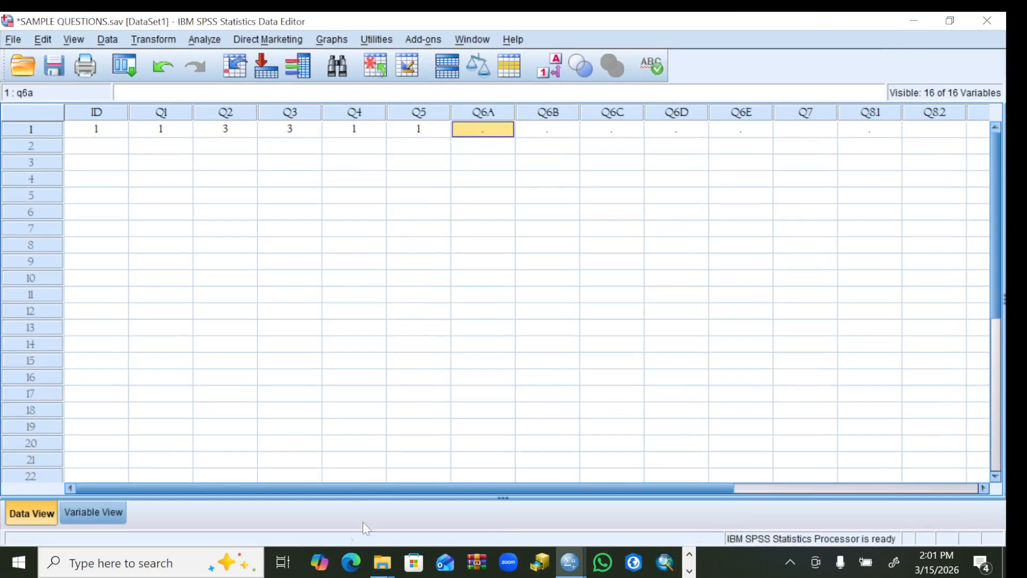
Step: Check the preferred product options in the Word questionnaire and enter 1 for Q6A in the first case in SPSS
{"action": "left_click", "coordinate": [283, 562]}
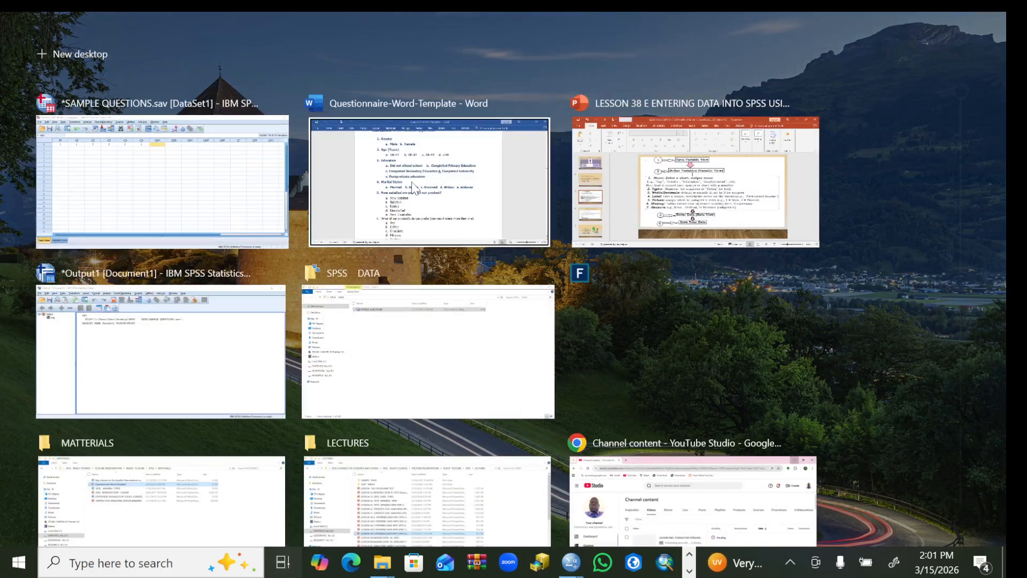
{"action": "left_click", "coordinate": [413, 187]}
{"action": "scroll", "coordinate": [497, 292], "scroll_direction": "down", "scroll_amount": 2}
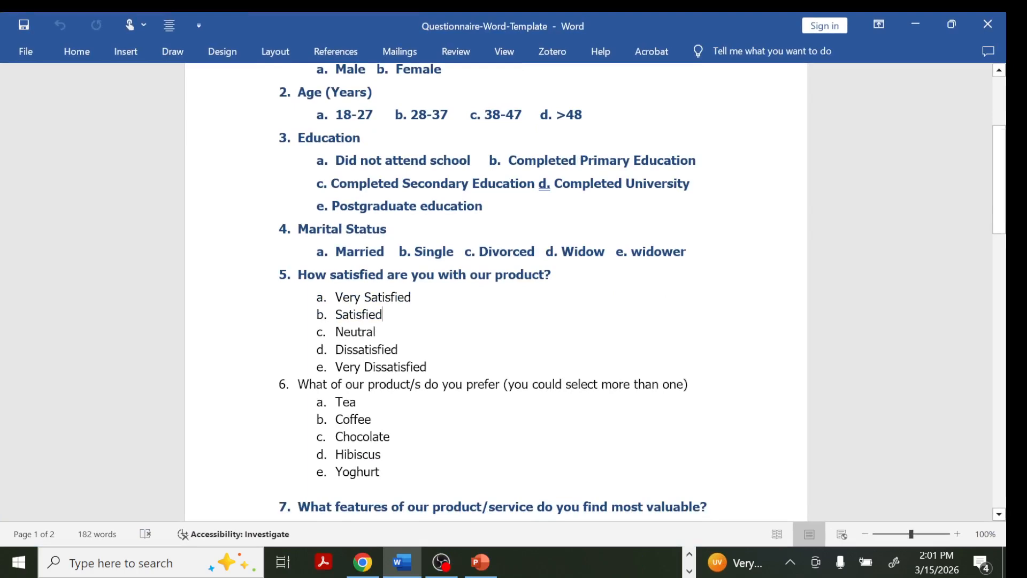
{"action": "scroll", "coordinate": [496, 292], "scroll_direction": "down", "scroll_amount": 2}
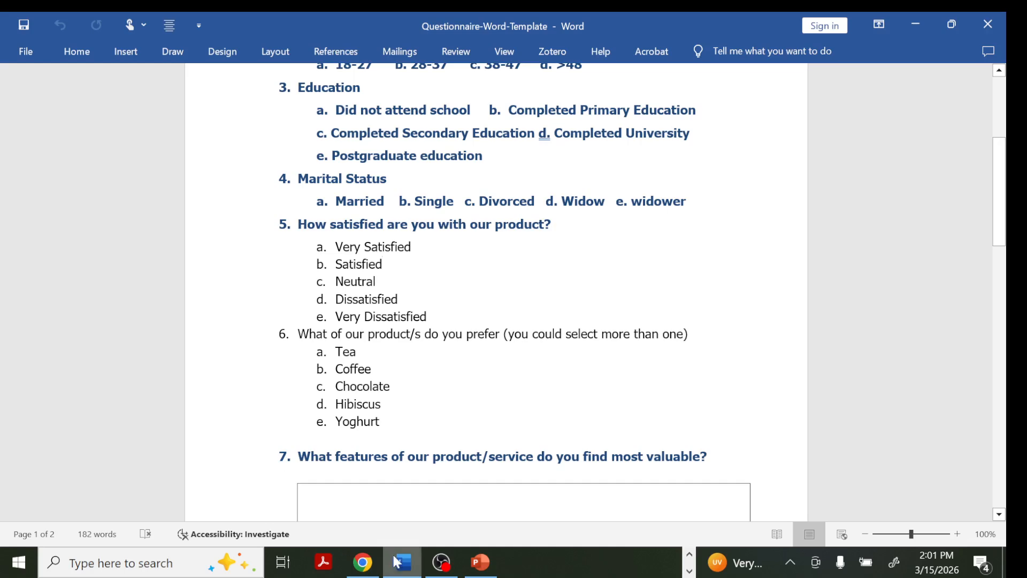
{"action": "left_click", "coordinate": [283, 561]}
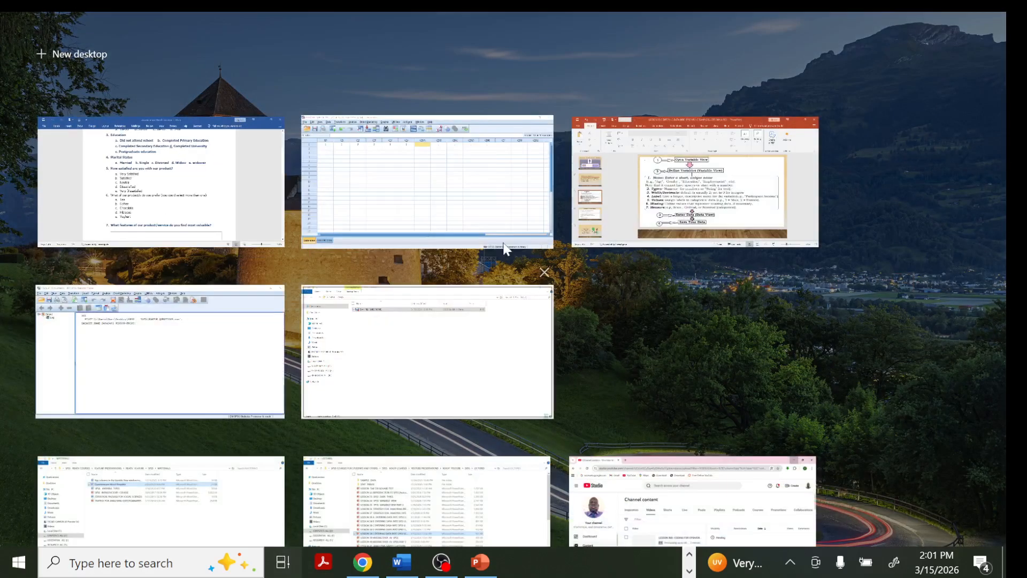
{"action": "left_click", "coordinate": [451, 184]}
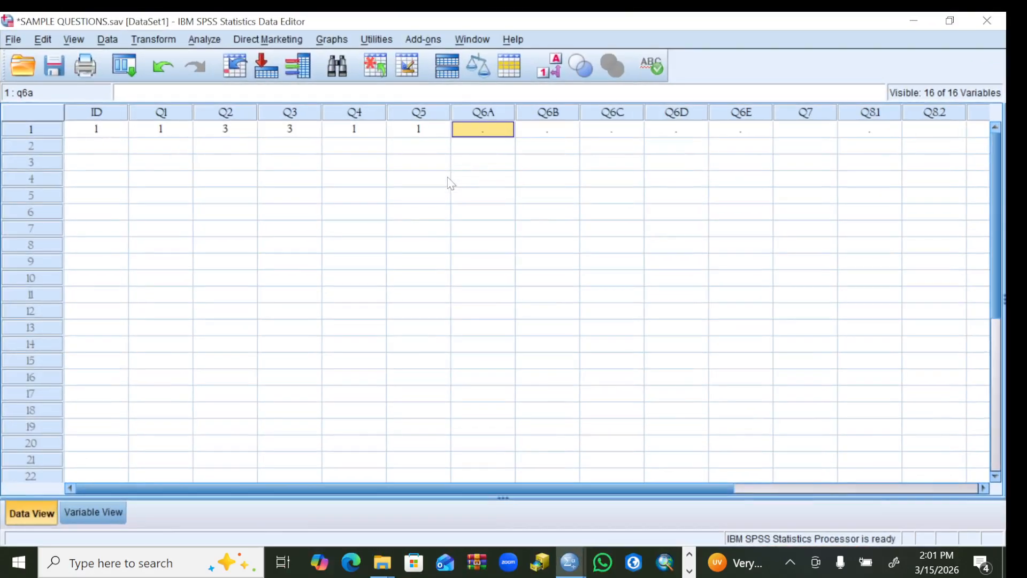
{"action": "double_click", "coordinate": [500, 131]}
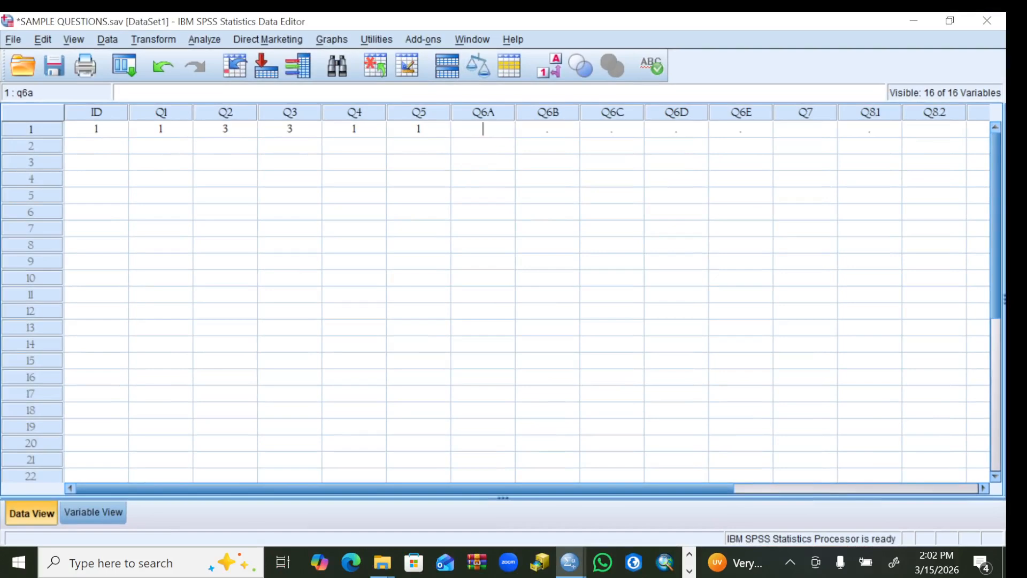
{"action": "type", "text": "1"}
{"action": "left_click", "coordinate": [531, 128]}
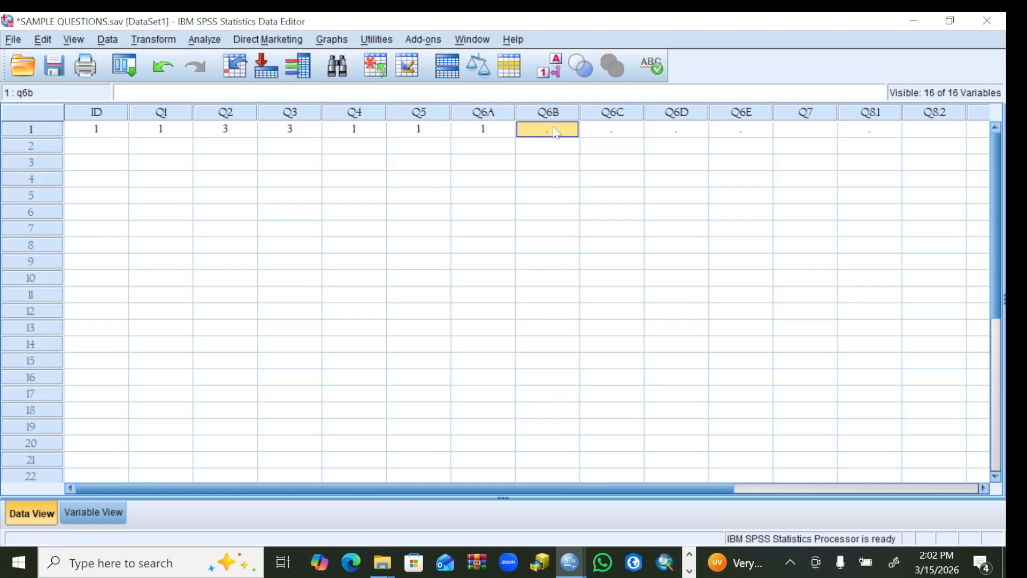
Step: Fill in the first case's remaining product choices: 2 for Q6B, 2 for Q6C, 1 for Q6D and 2 for Q6E
{"action": "type", "text": "2"}
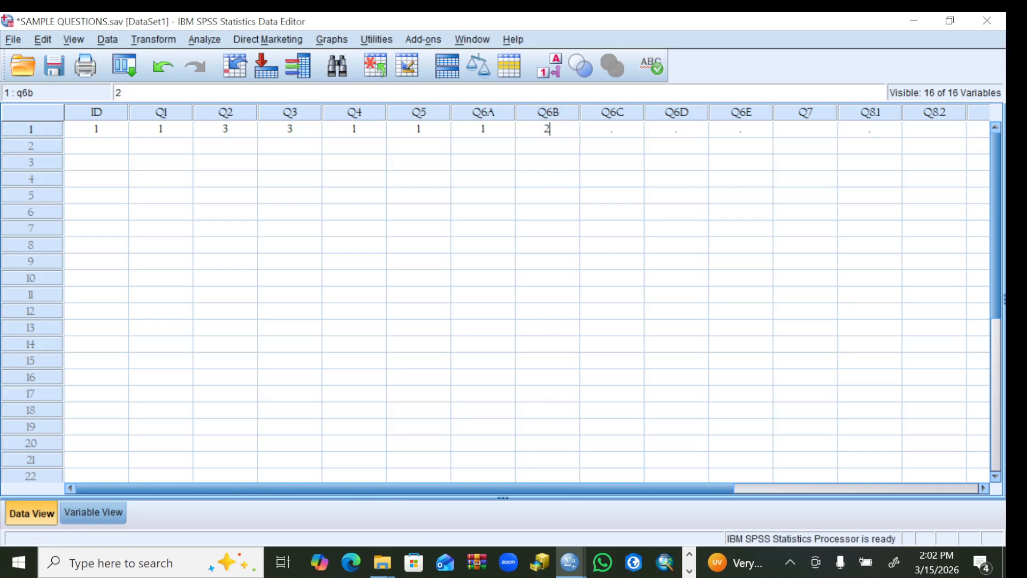
{"action": "left_click", "coordinate": [624, 132]}
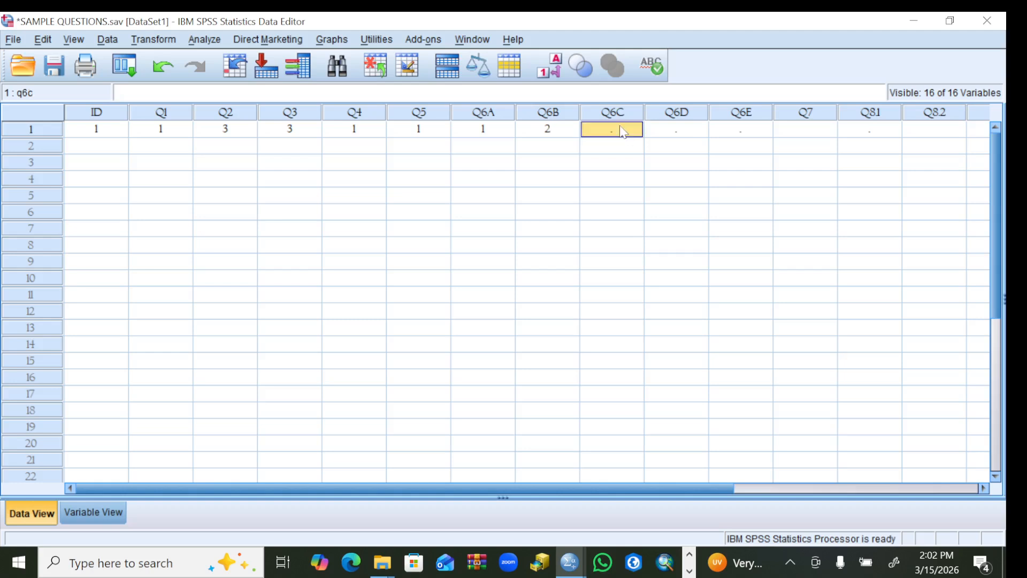
{"action": "type", "text": "2"}
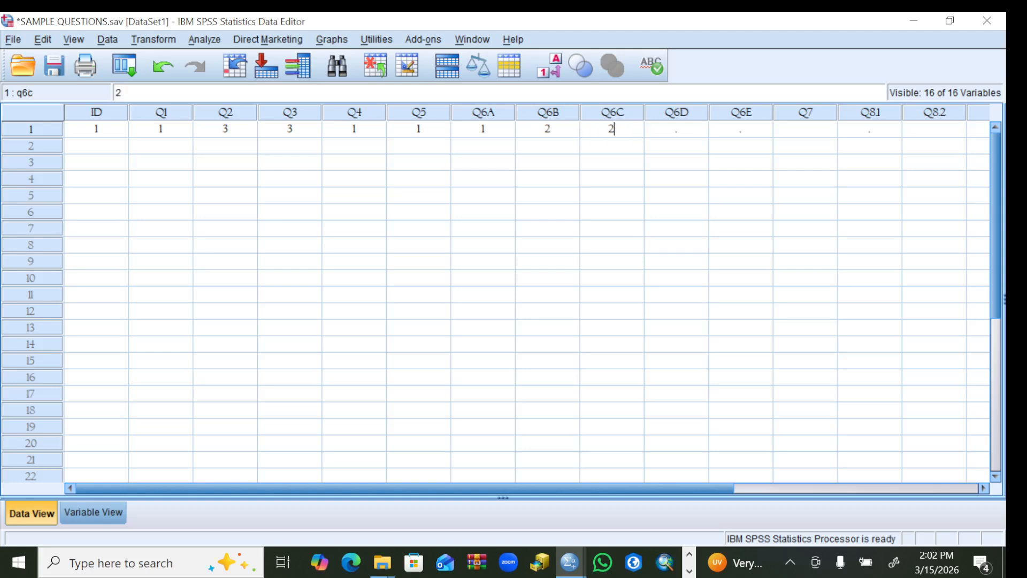
{"action": "left_click", "coordinate": [671, 133]}
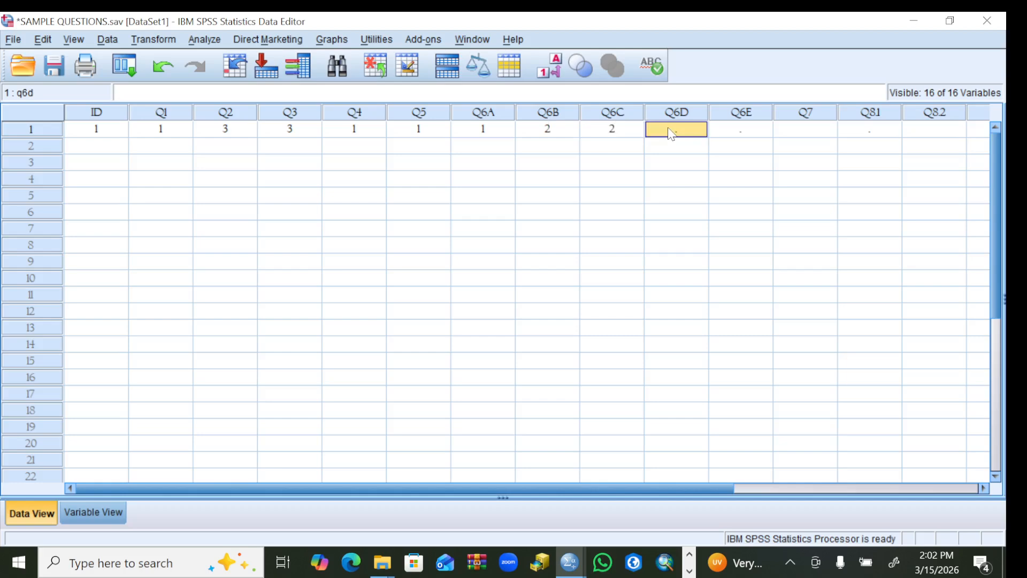
{"action": "type", "text": "1"}
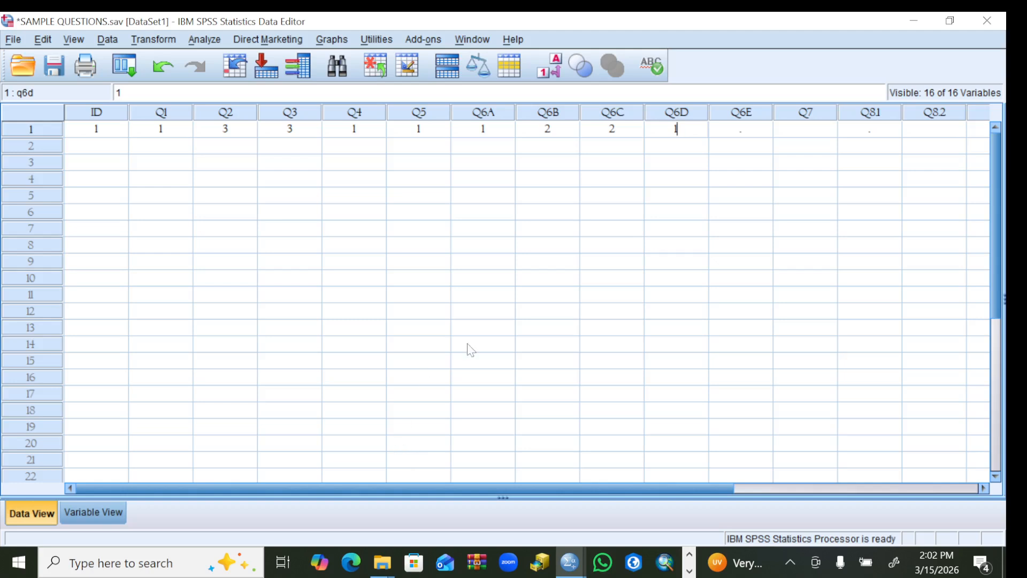
{"action": "left_click", "coordinate": [748, 130]}
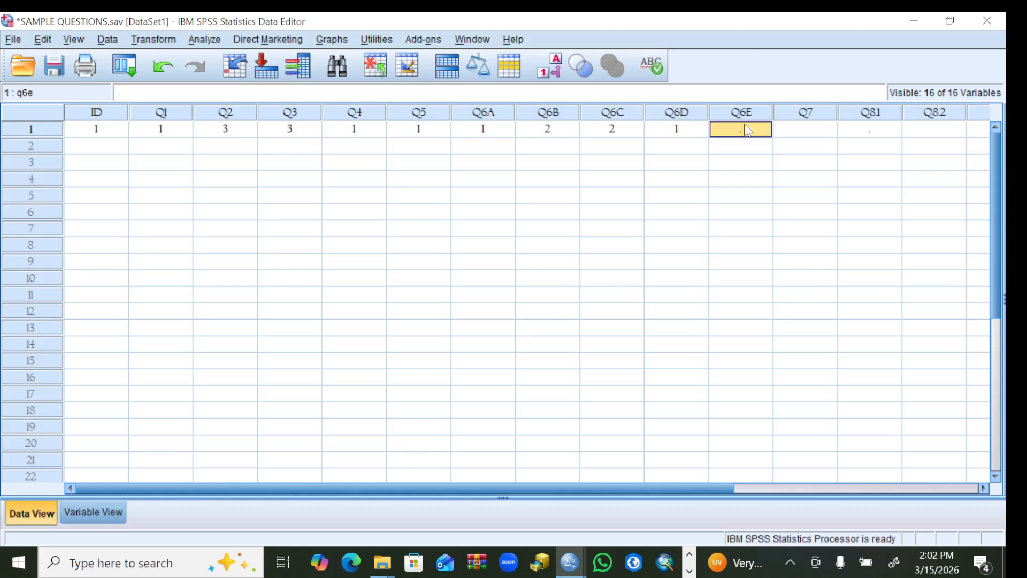
{"action": "type", "text": "2"}
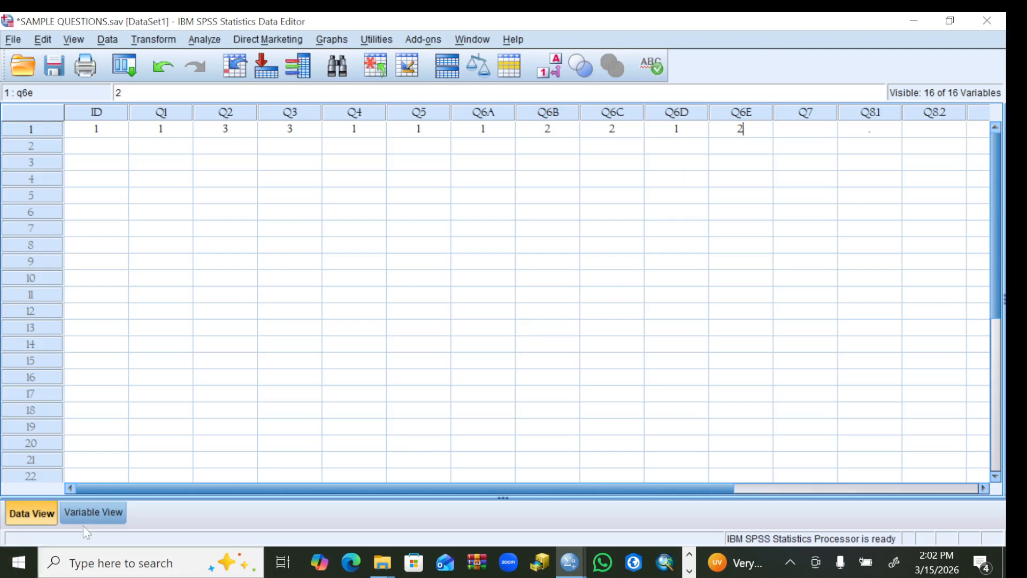
Step: Check question 7 in the Word questionnaire and enter HOME DELIVERY for Q7 in the first case in SPSS
{"action": "left_click", "coordinate": [283, 562]}
{"action": "left_click", "coordinate": [428, 182]}
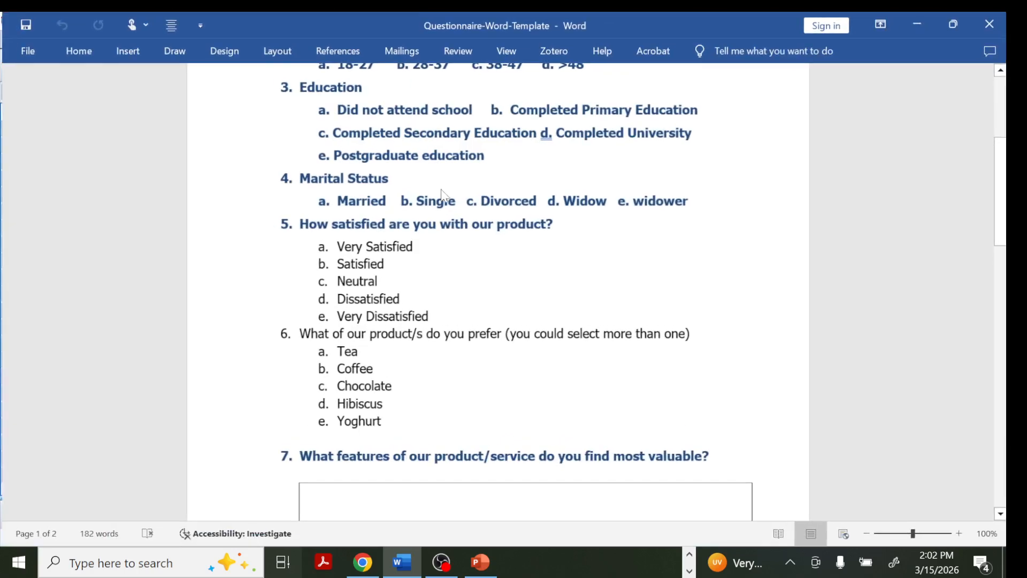
{"action": "scroll", "coordinate": [497, 289], "scroll_direction": "down", "scroll_amount": 3}
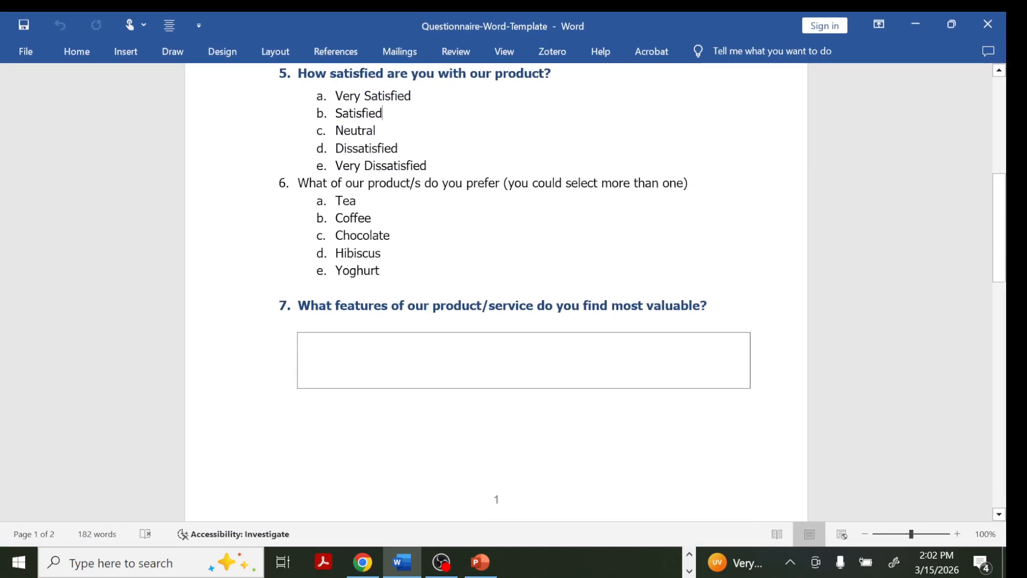
{"action": "left_click", "coordinate": [283, 562]}
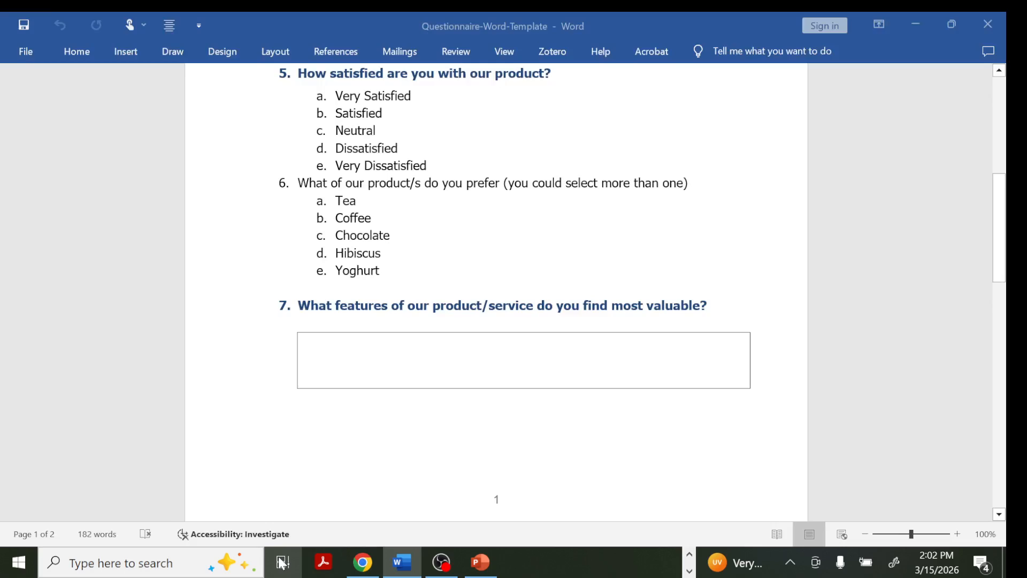
{"action": "left_click", "coordinate": [426, 200]}
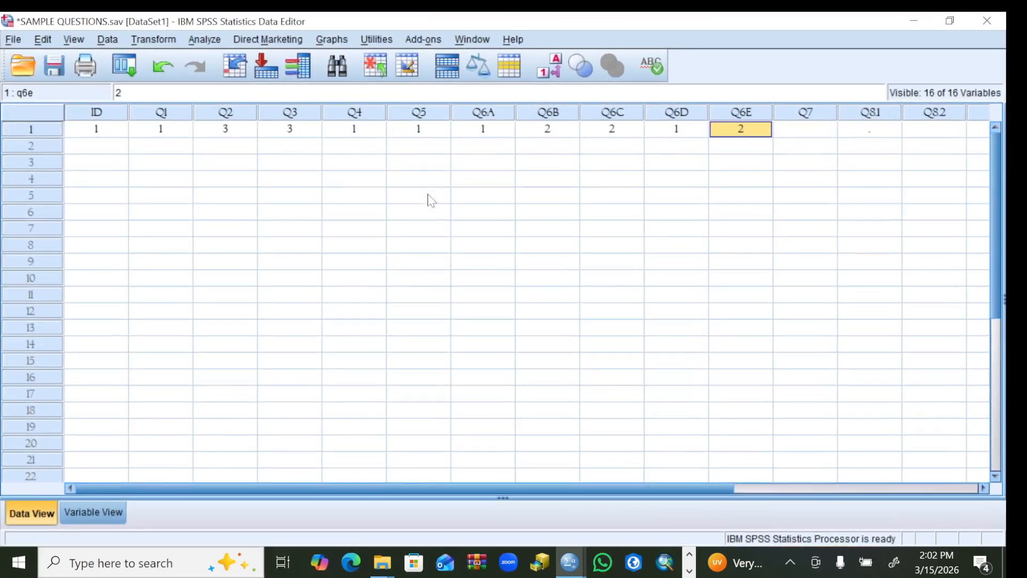
{"action": "left_click", "coordinate": [801, 133]}
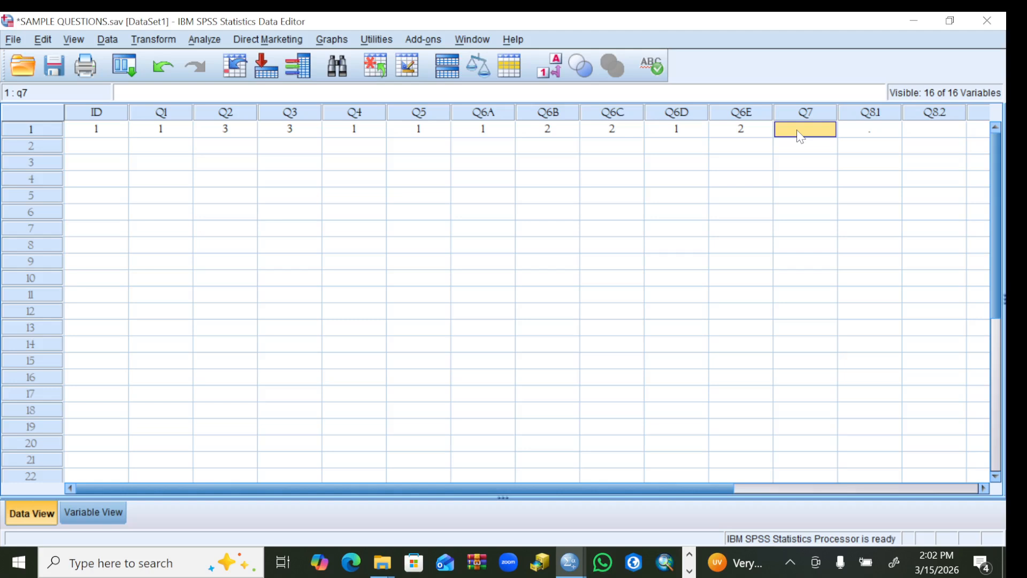
{"action": "type", "text": "H"}
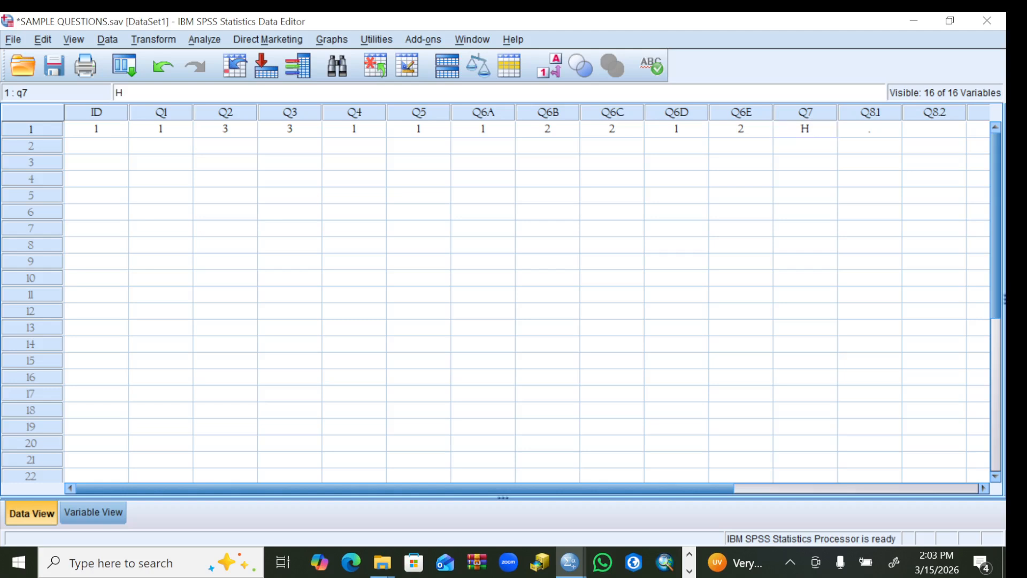
{"action": "type", "text": "OME DELIVERY"}
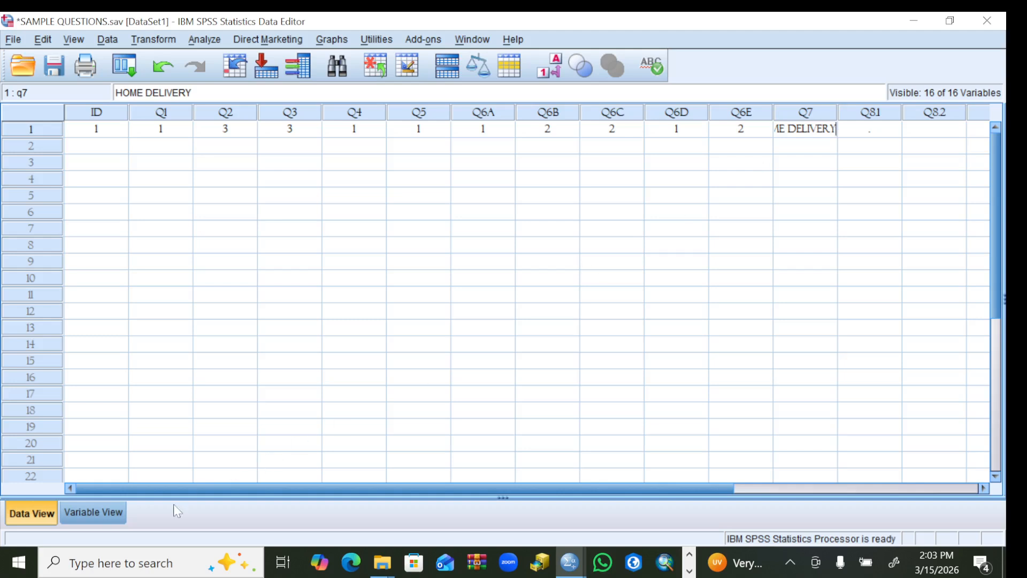
Step: Check question 8 on encountered product problems in the Word questionnaire and enter 2 for Q8.1 in the first case in SPSS
{"action": "left_click", "coordinate": [279, 563]}
{"action": "left_click", "coordinate": [406, 207]}
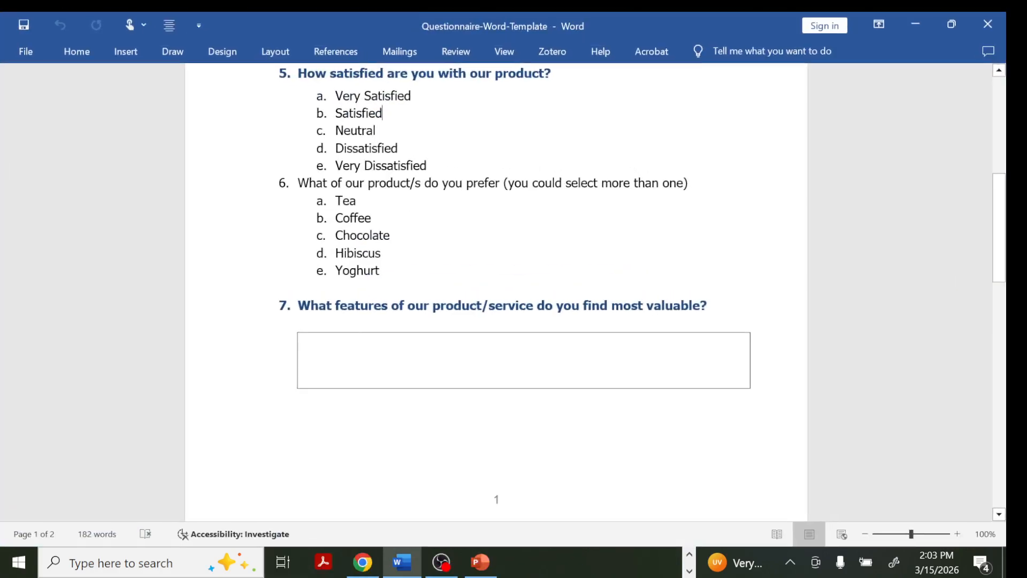
{"action": "scroll", "coordinate": [496, 321], "scroll_direction": "down", "scroll_amount": 7}
{"action": "scroll", "coordinate": [497, 292], "scroll_direction": "down", "scroll_amount": 3}
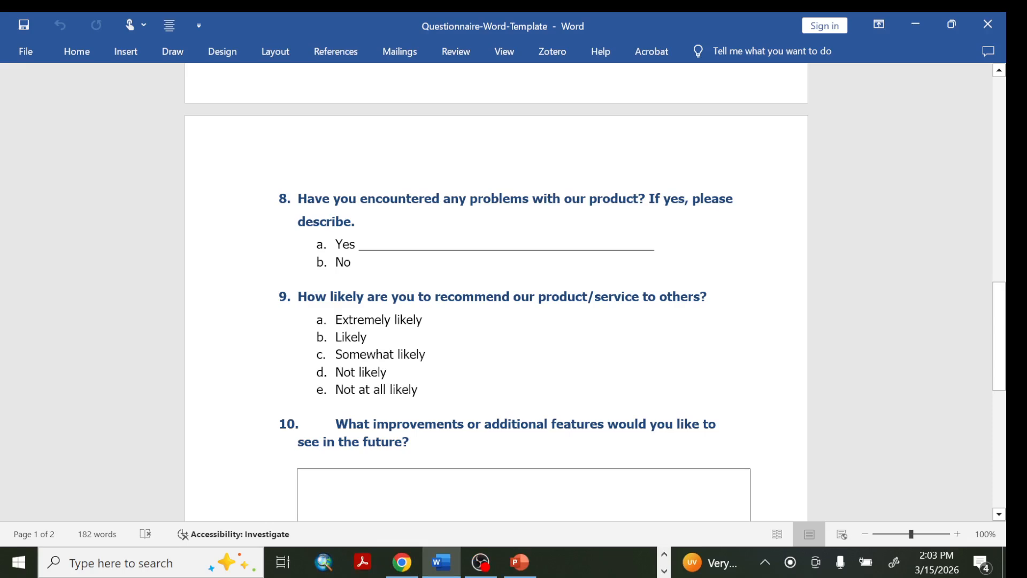
{"action": "left_click", "coordinate": [280, 562]}
{"action": "left_click", "coordinate": [423, 199]}
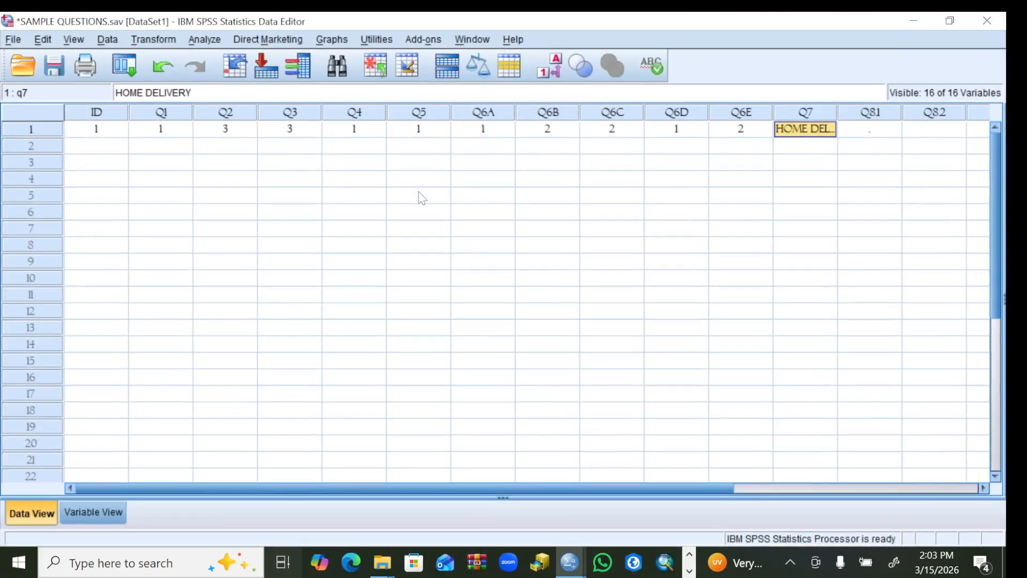
{"action": "left_click", "coordinate": [877, 131]}
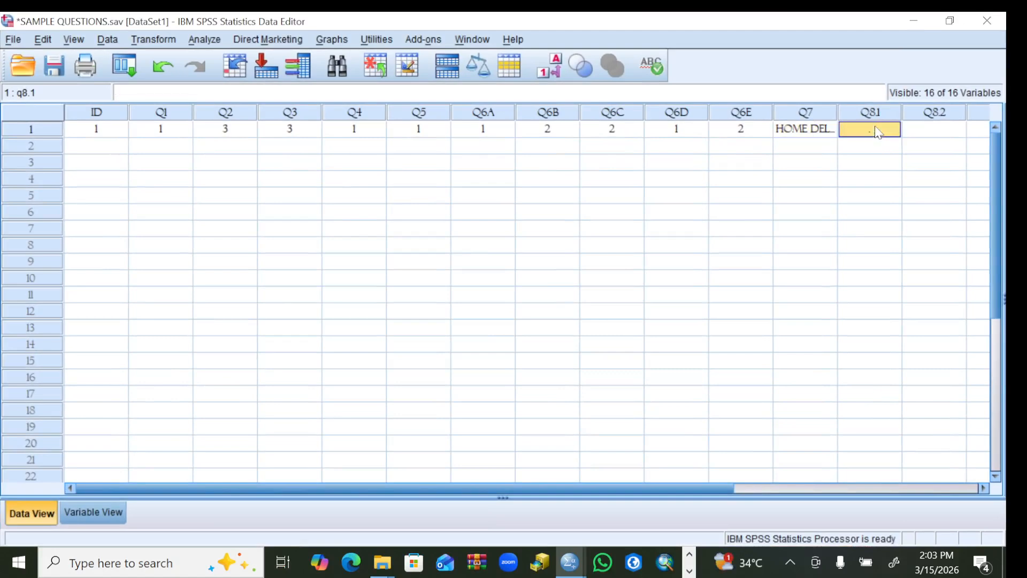
{"action": "type", "text": "2"}
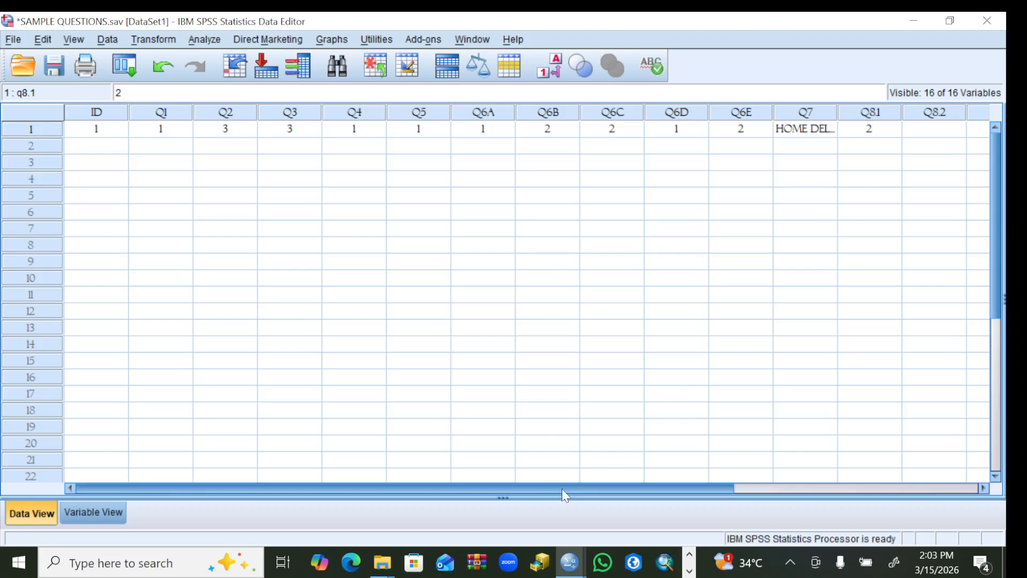
Step: Recheck question 8 in the Word questionnaire and return to the first case's Q8.2 cell in SPSS, leaving it blank
{"action": "left_click", "coordinate": [282, 563]}
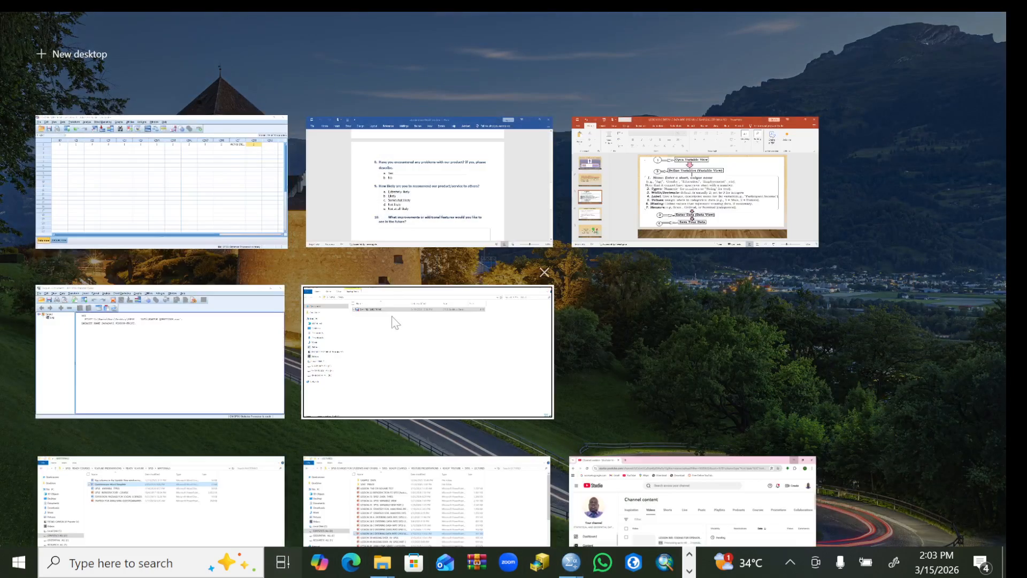
{"action": "left_click", "coordinate": [460, 195]}
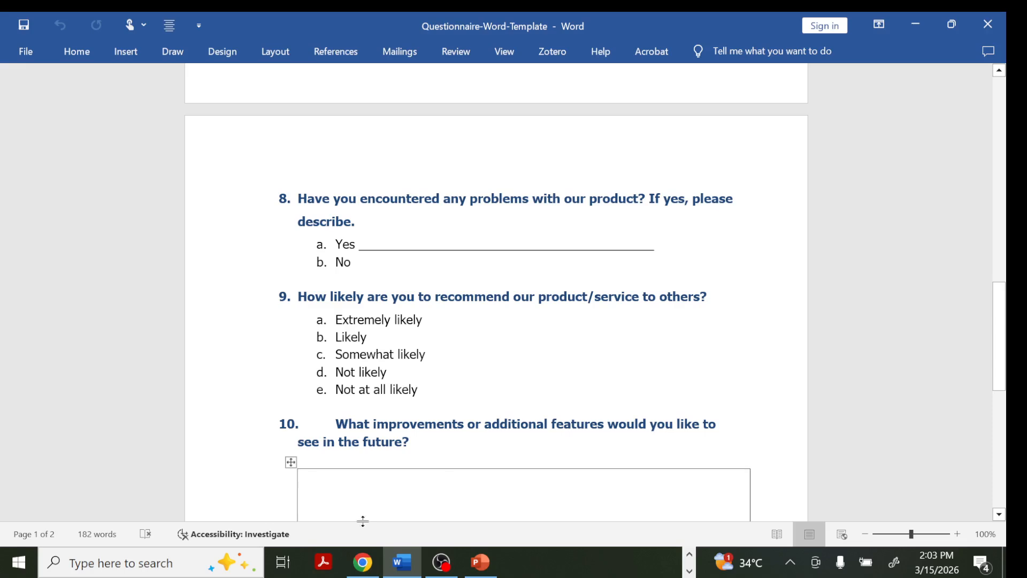
{"action": "left_click", "coordinate": [283, 562]}
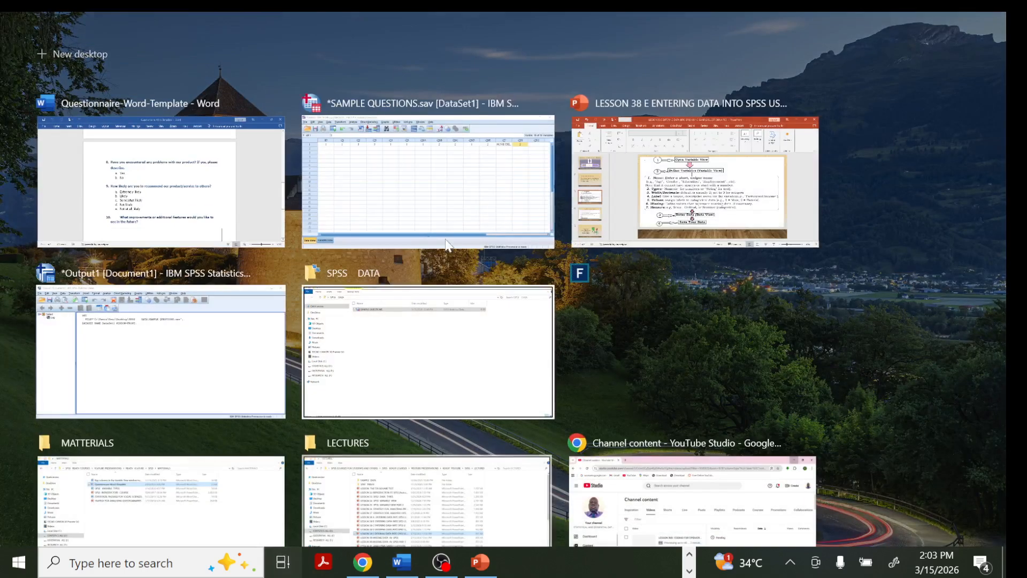
{"action": "left_click", "coordinate": [454, 202]}
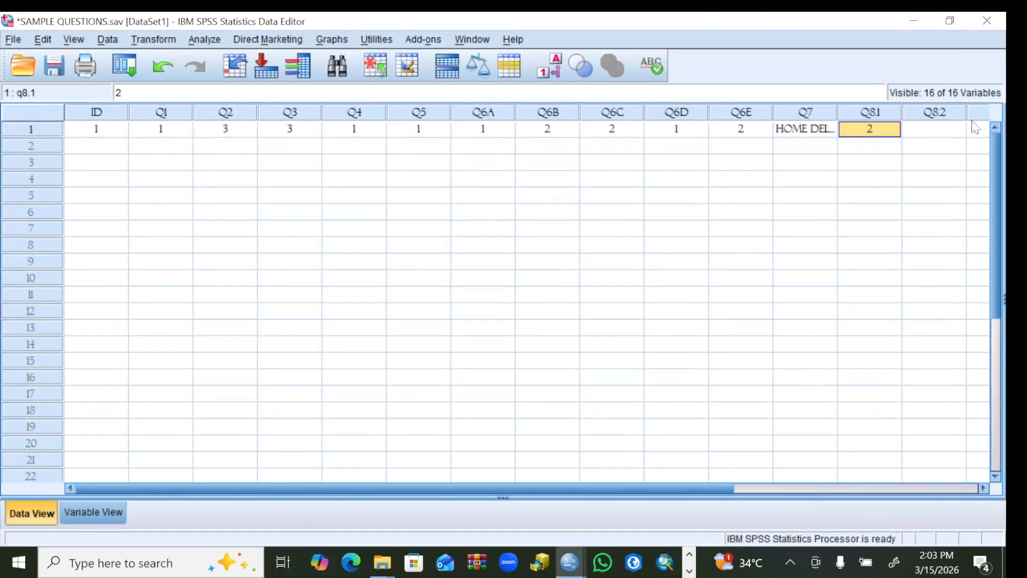
{"action": "left_click", "coordinate": [946, 129]}
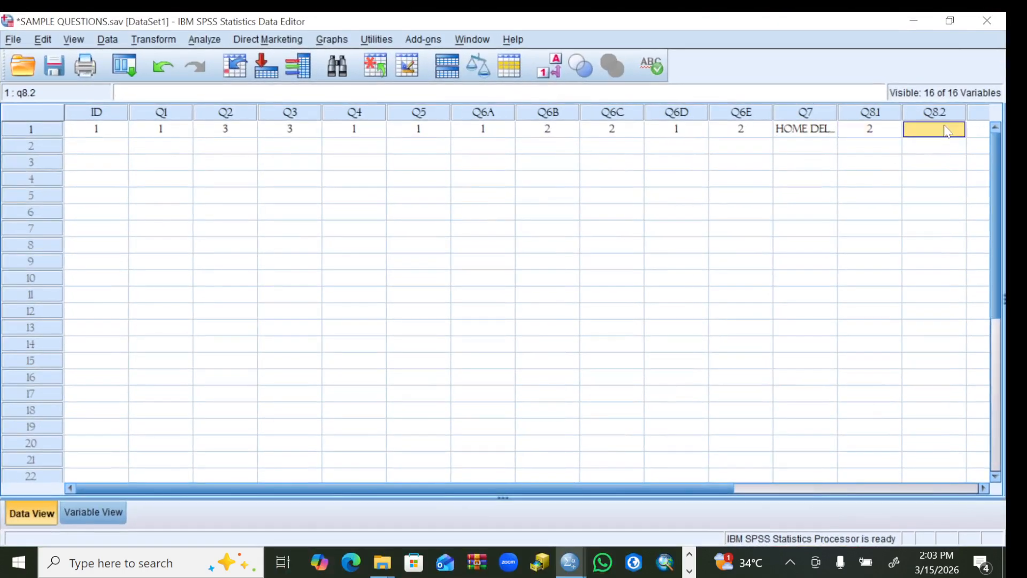
Step: Check the recommendation likelihood options of question 9 in the Word questionnaire and enter 1 for Q9 in the first case in SPSS
{"action": "left_click", "coordinate": [983, 489]}
{"action": "left_click", "coordinate": [984, 489]}
{"action": "left_click", "coordinate": [983, 489]}
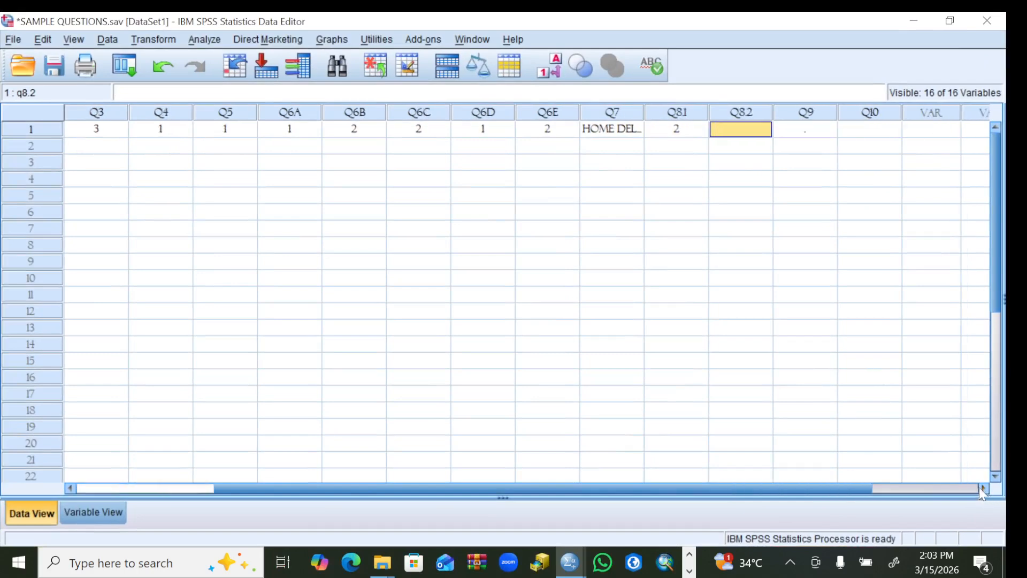
{"action": "left_click", "coordinate": [808, 130]}
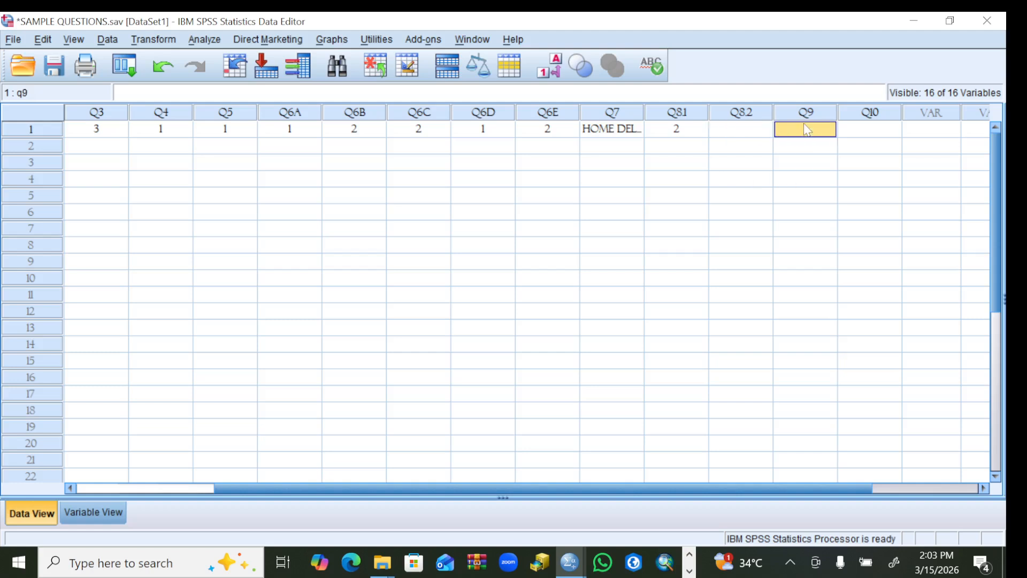
{"action": "left_click", "coordinate": [283, 562]}
{"action": "left_click", "coordinate": [461, 227]}
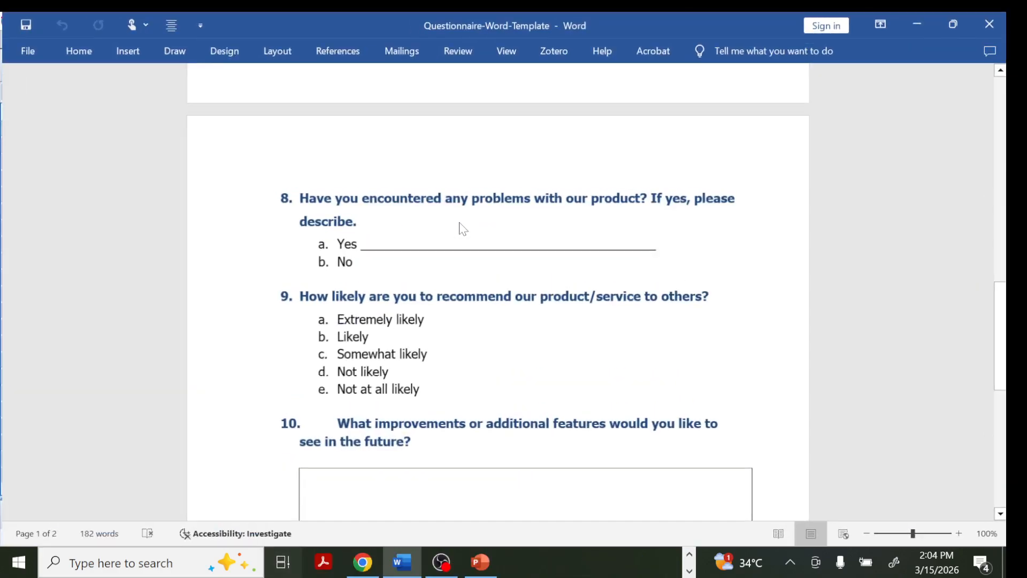
{"action": "scroll", "coordinate": [496, 292], "scroll_direction": "down", "scroll_amount": 1}
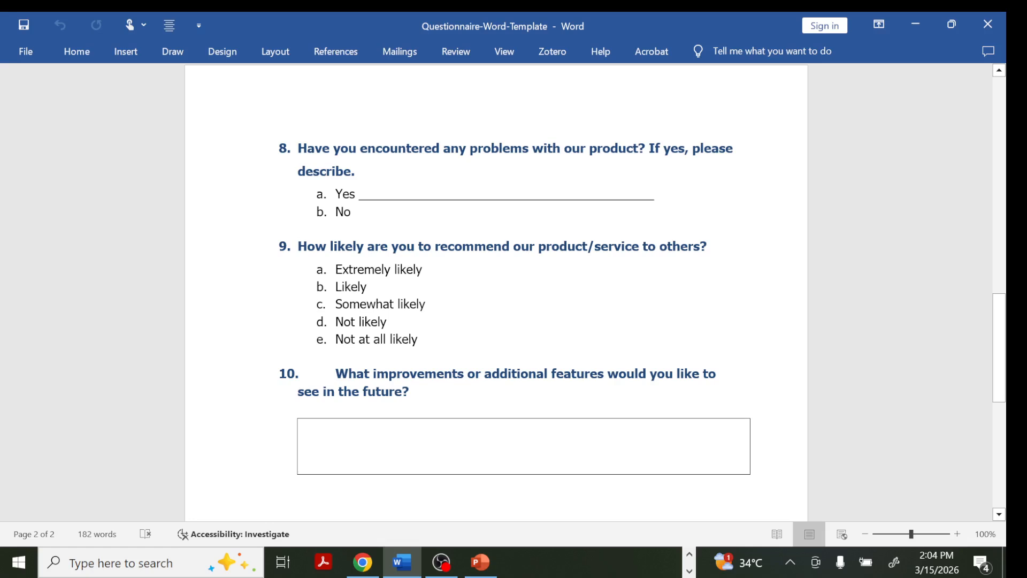
{"action": "left_click", "coordinate": [282, 562]}
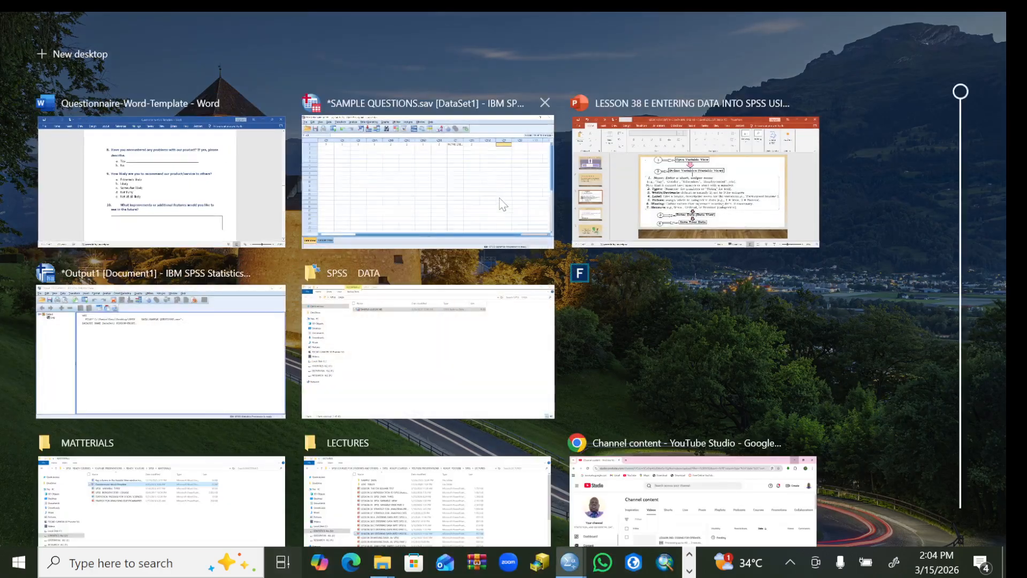
{"action": "left_click", "coordinate": [503, 202]}
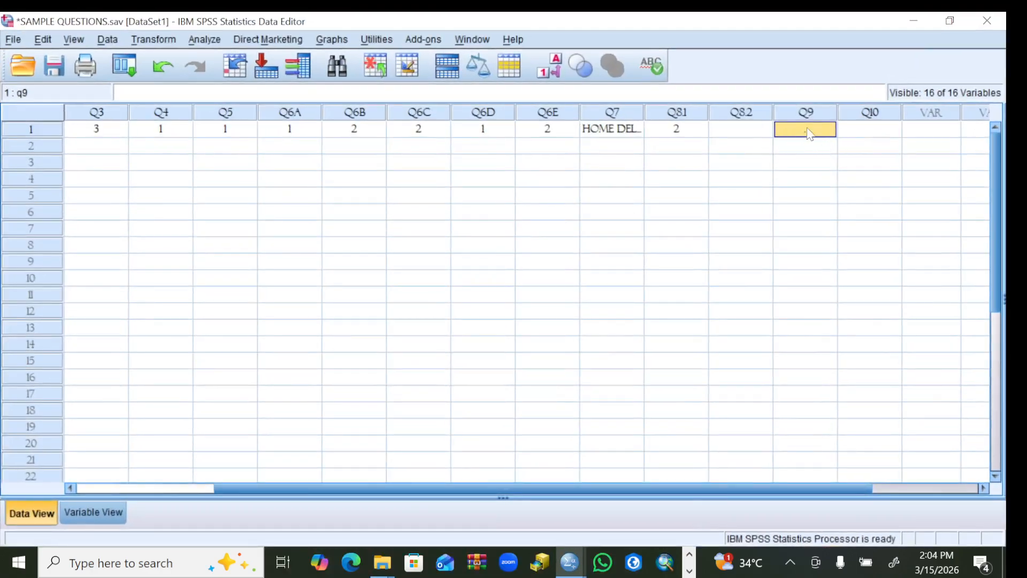
{"action": "type", "text": "1"}
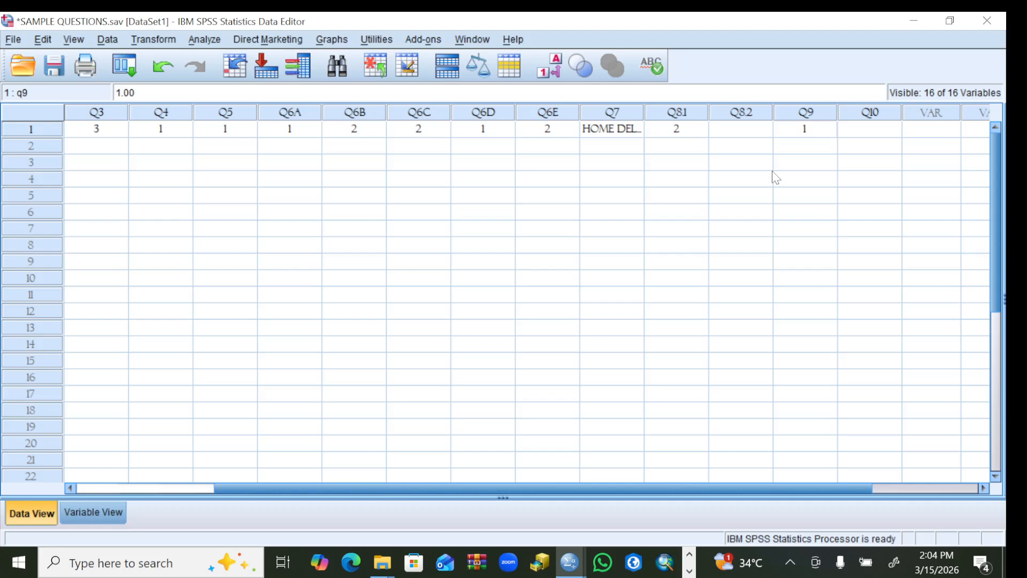
{"action": "type", "text": "00"}
Step: Enter YOU SHOULD IMPROVE YOUR ADVERT as the first case's answer for Q10
{"action": "left_click", "coordinate": [858, 136]}
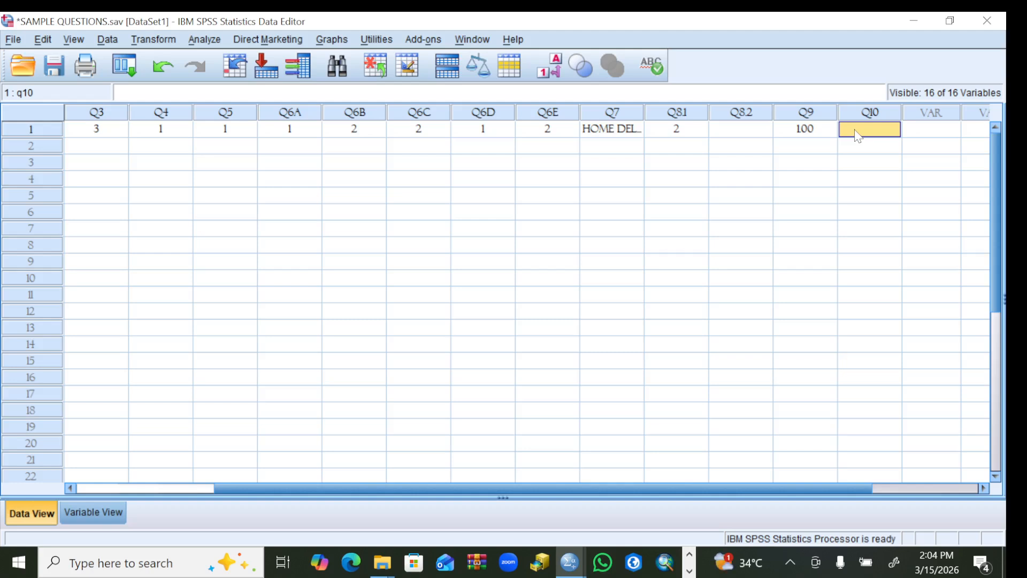
{"action": "double_click", "coordinate": [859, 136]}
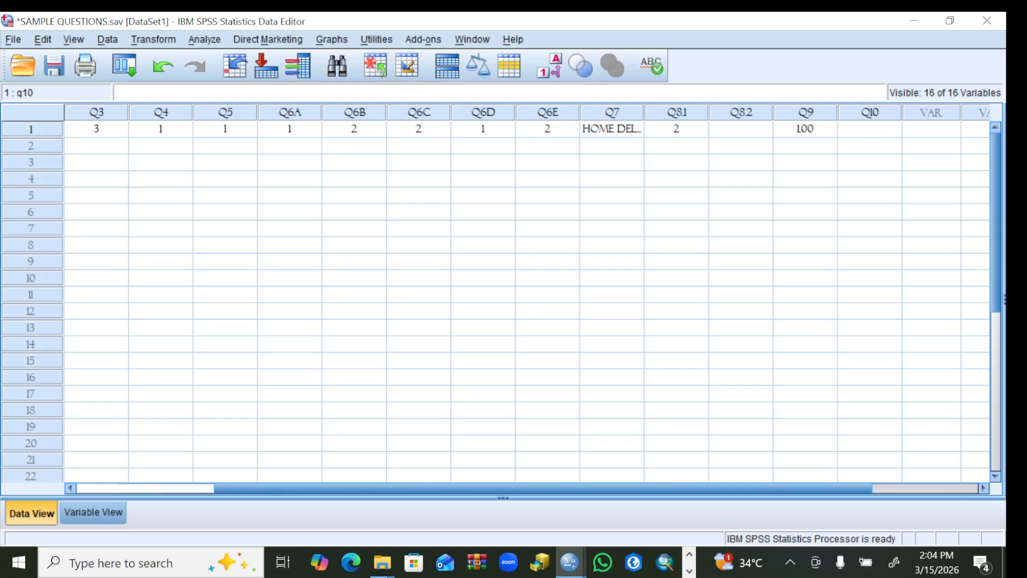
{"action": "type", "text": "YOU SHO"}
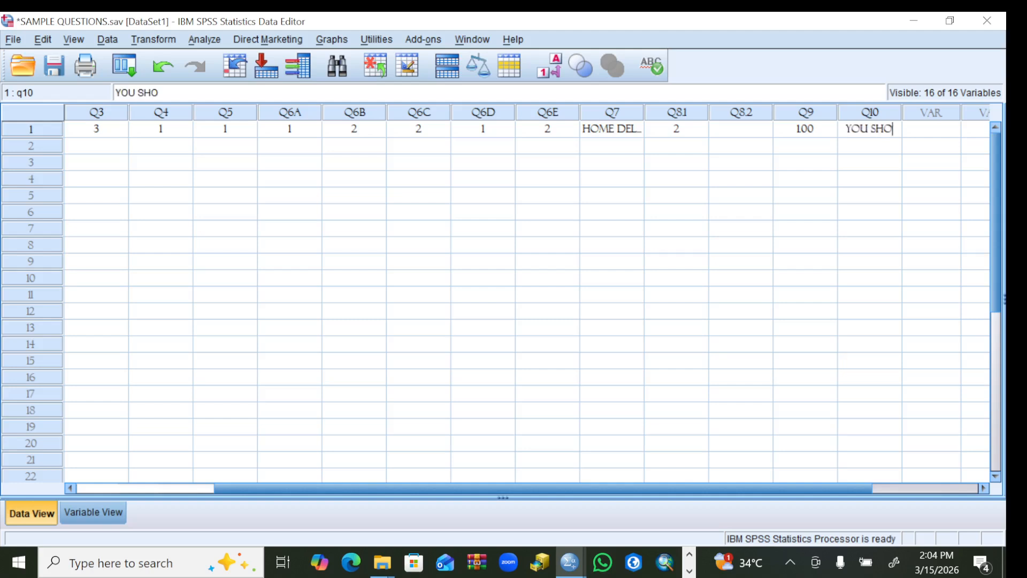
{"action": "type", "text": "ULD I"}
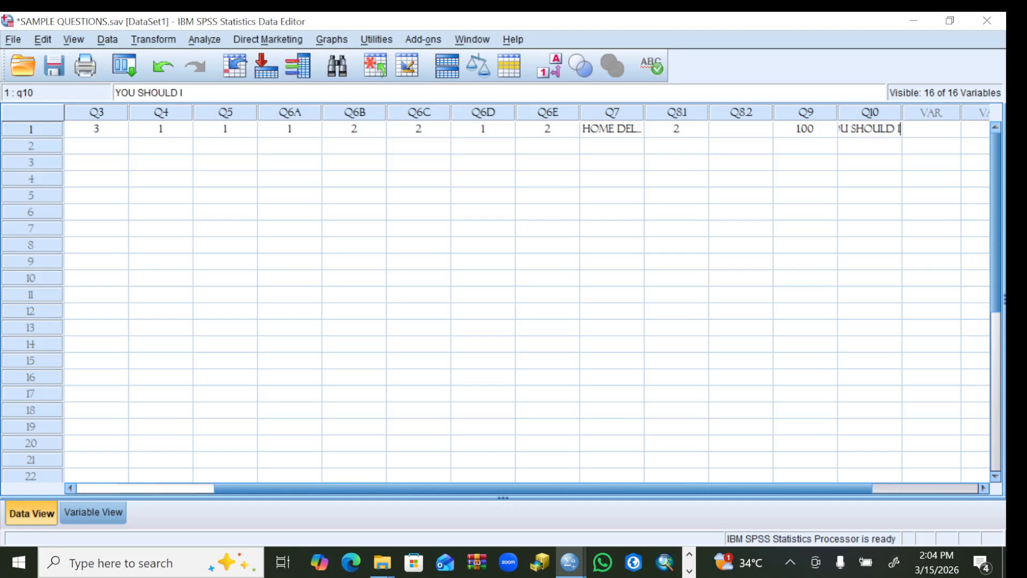
{"action": "type", "text": "MPROVE"}
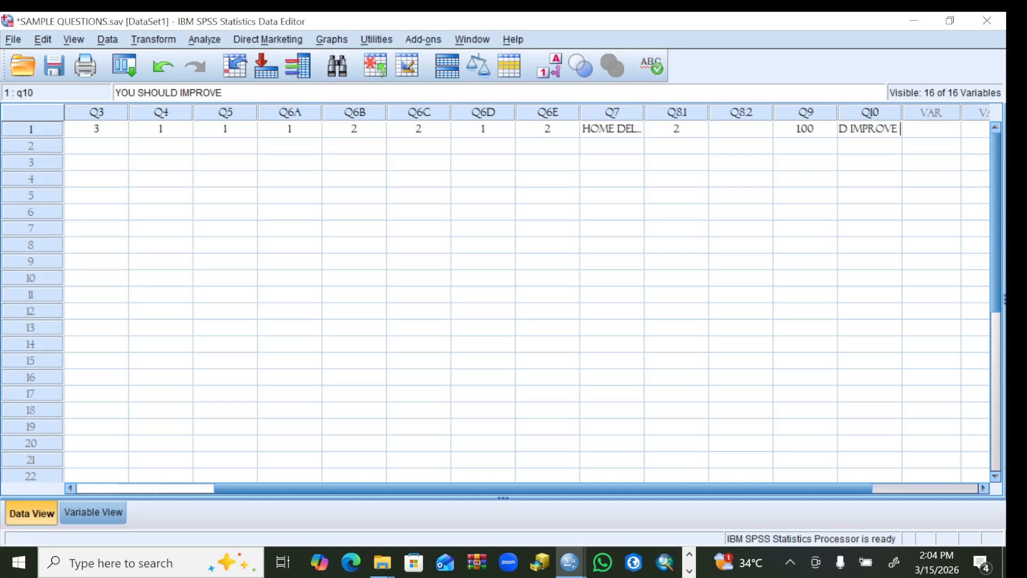
{"action": "type", "text": " YOUR"}
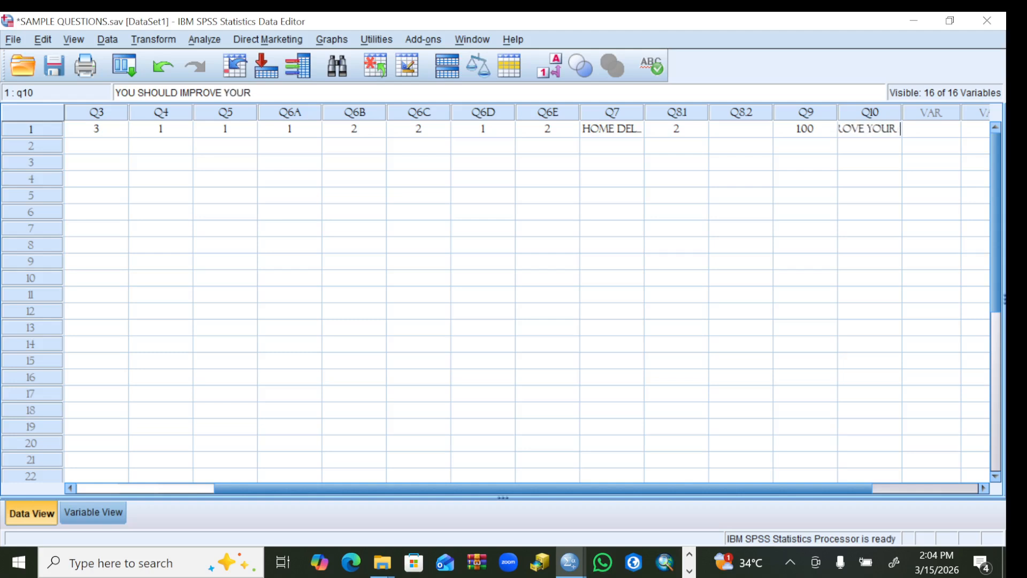
{"action": "type", "text": " ADE"}
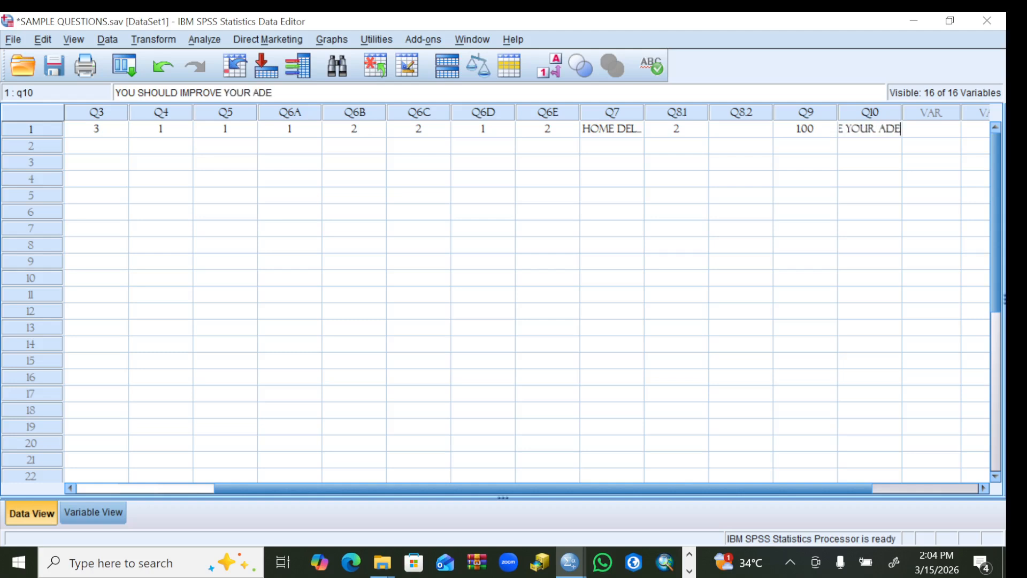
{"action": "key", "text": "BackSpace"}
{"action": "type", "text": "VERT"}
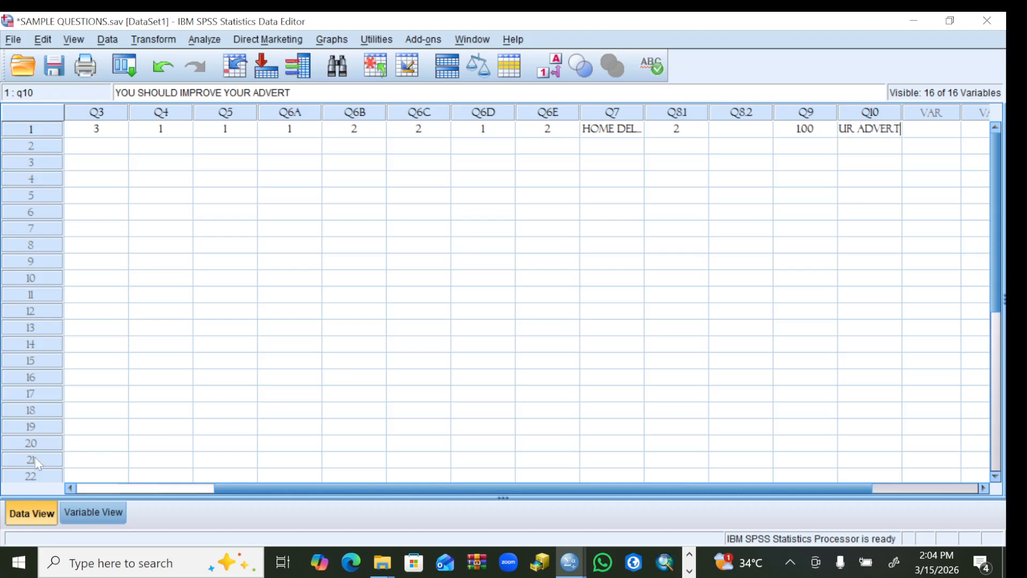
Step: Start the second case with ID 2 and enter 3 for Q1, 2 for Q2 and 4 for Q3
{"action": "left_click", "coordinate": [70, 489]}
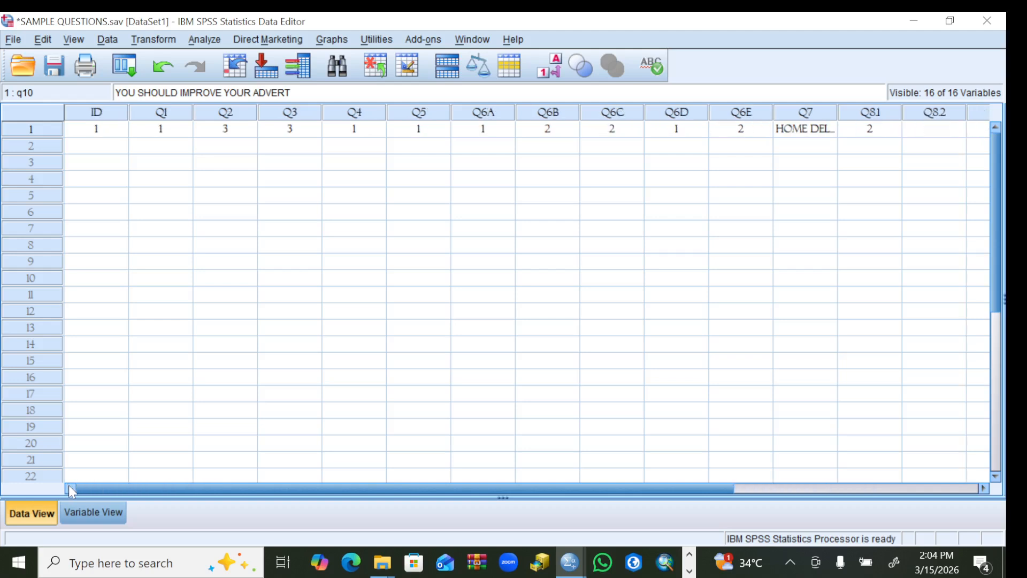
{"action": "left_click", "coordinate": [99, 149]}
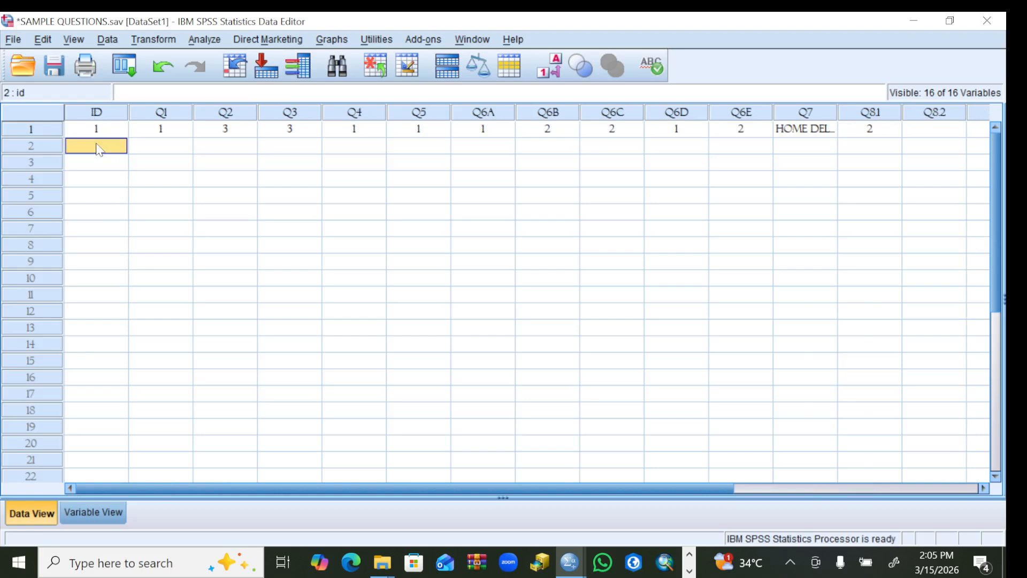
{"action": "type", "text": "2"}
{"action": "left_click", "coordinate": [162, 151]}
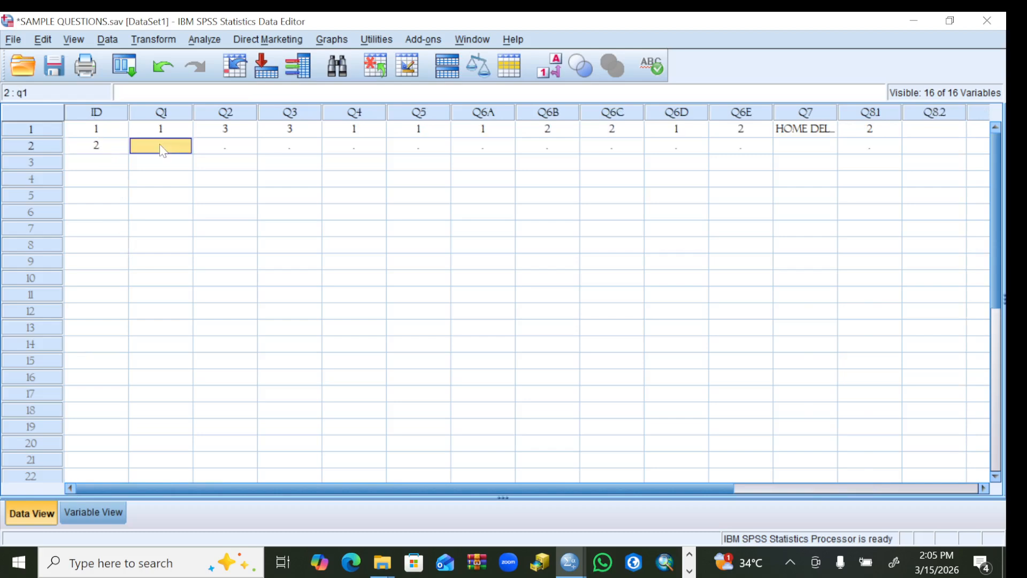
{"action": "type", "text": "3"}
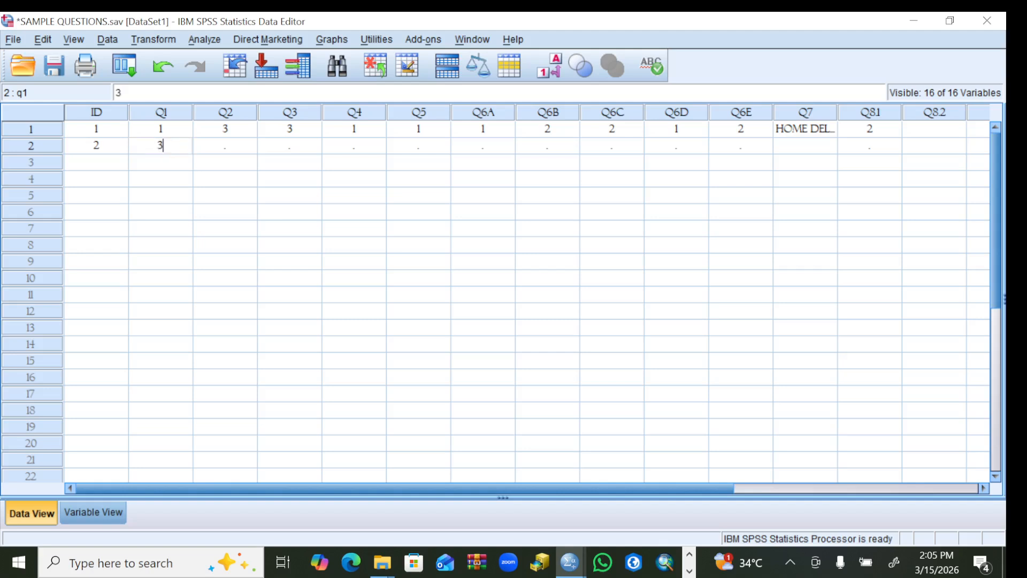
{"action": "left_click", "coordinate": [244, 151]}
{"action": "type", "text": "2"}
{"action": "left_click", "coordinate": [290, 148]}
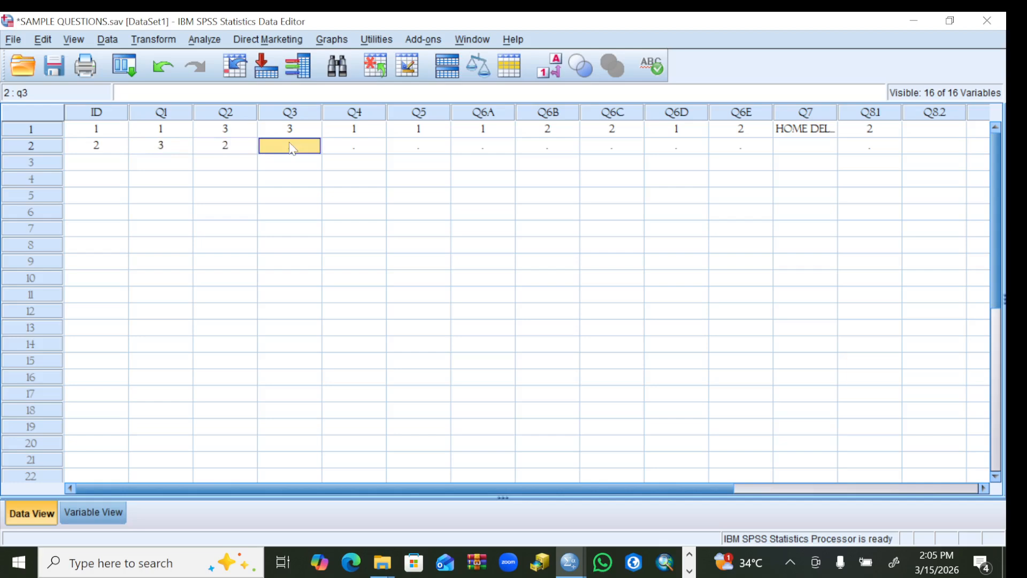
{"action": "type", "text": "4"}
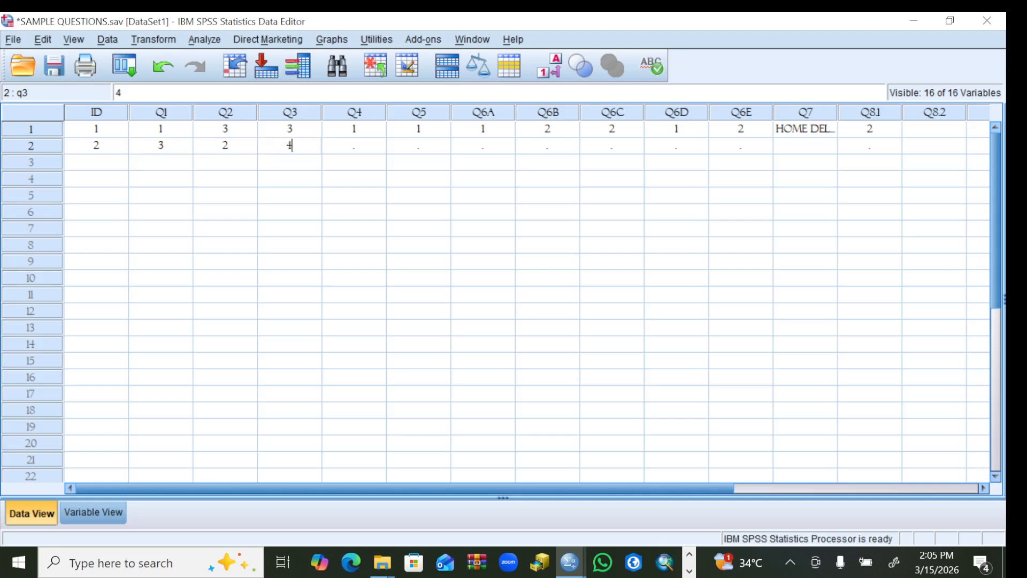
Step: Show the value labels in the data sheet to review the entered answers and switch back to the numeric codes
{"action": "left_click", "coordinate": [558, 65]}
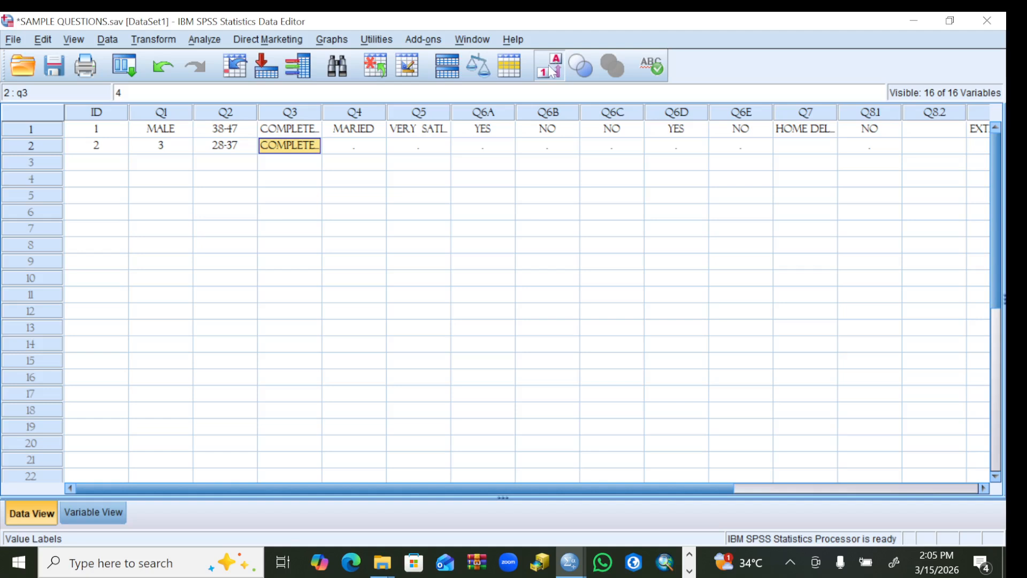
{"action": "left_click", "coordinate": [548, 74]}
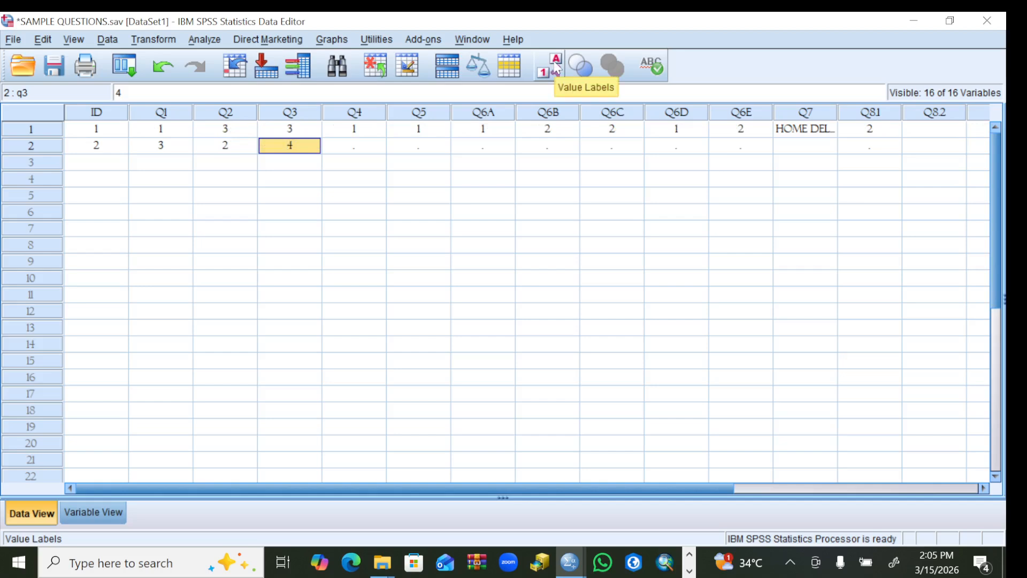
Step: Enter 3 for Q4 in the second case and move on to its Q5 cell
{"action": "left_click", "coordinate": [361, 144]}
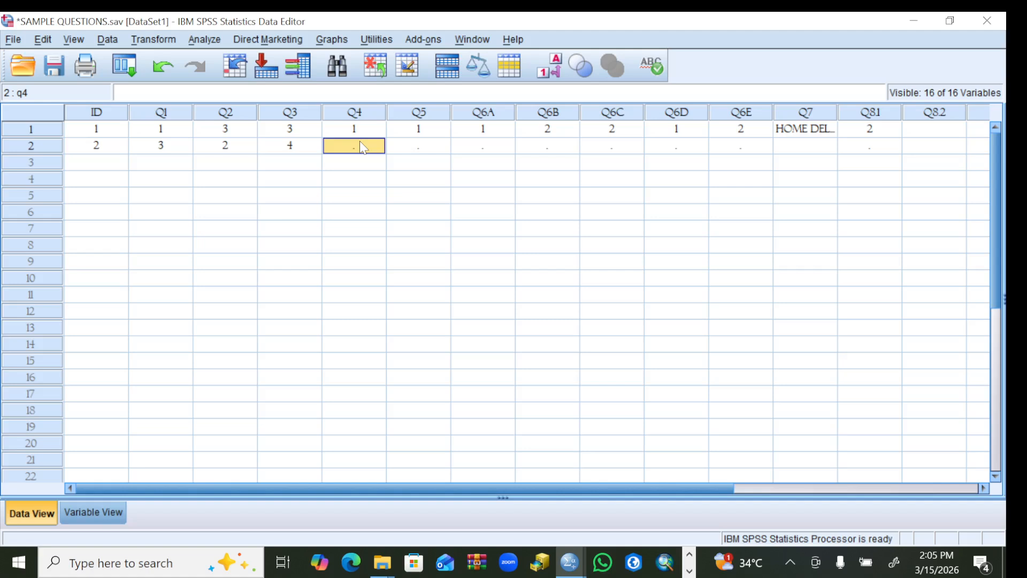
{"action": "type", "text": "3"}
{"action": "left_click", "coordinate": [407, 144]}
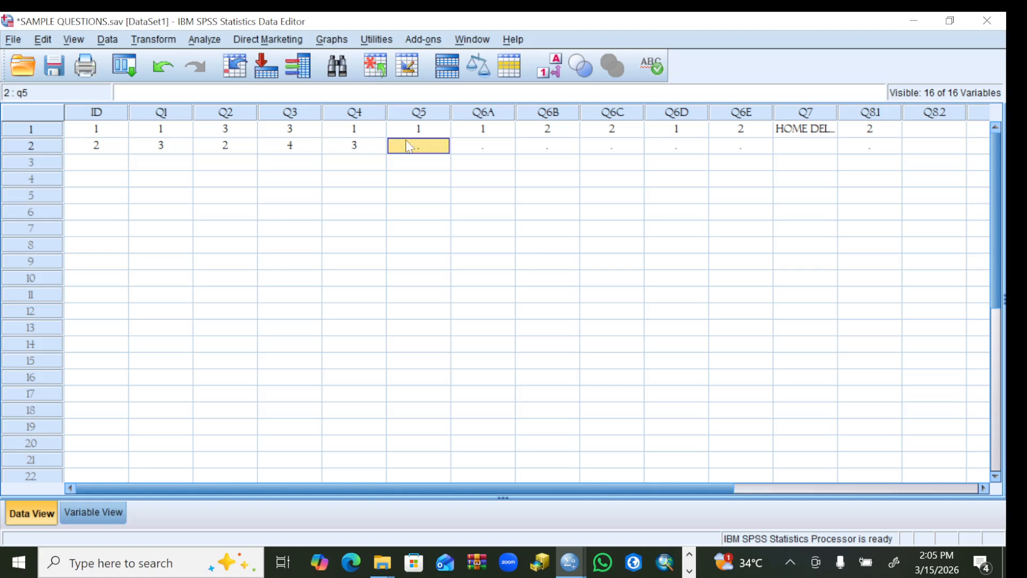
Step: Enter the second case's codes: 2 for Q5, 1 for Q6A and Q6B, 2 for Q6C and Q6D, and 1 for Q6E
{"action": "type", "text": "2"}
{"action": "left_click", "coordinate": [472, 145]}
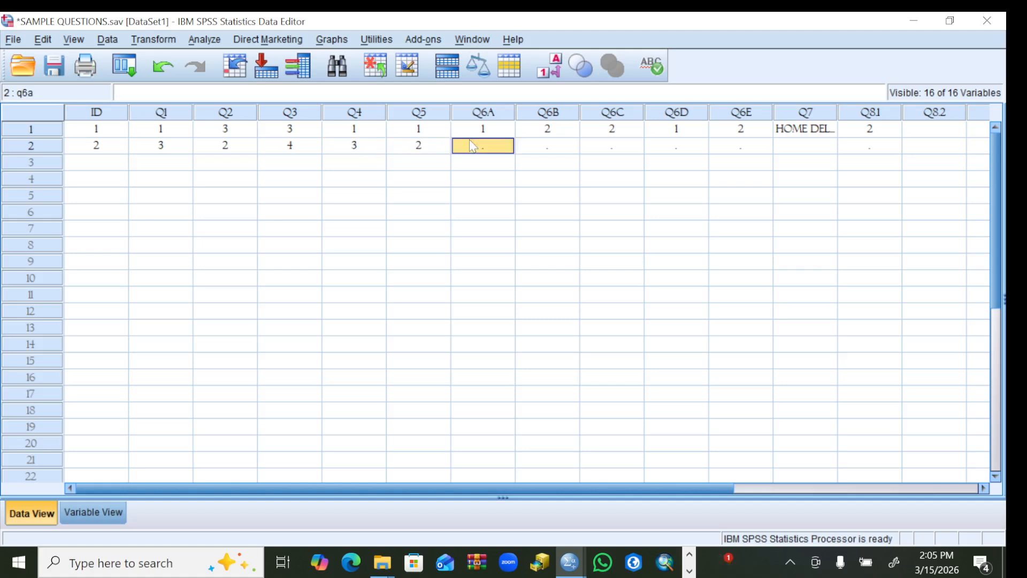
{"action": "type", "text": "1"}
{"action": "left_click", "coordinate": [527, 149]}
{"action": "type", "text": "1"}
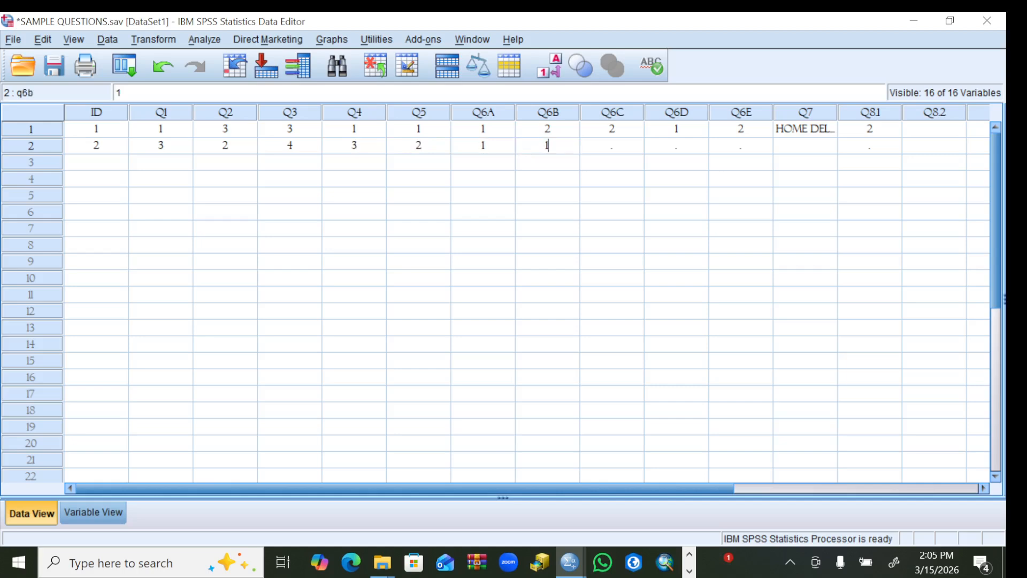
{"action": "left_click", "coordinate": [625, 148]}
{"action": "type", "text": "2"}
{"action": "left_click", "coordinate": [685, 149]}
{"action": "type", "text": "2"}
{"action": "left_click", "coordinate": [731, 153]}
{"action": "type", "text": "1"}
Step: Enter OPEN CONVERSATION WITH THE DEVELOPER as the second case's answer for Q7
{"action": "left_click", "coordinate": [794, 152]}
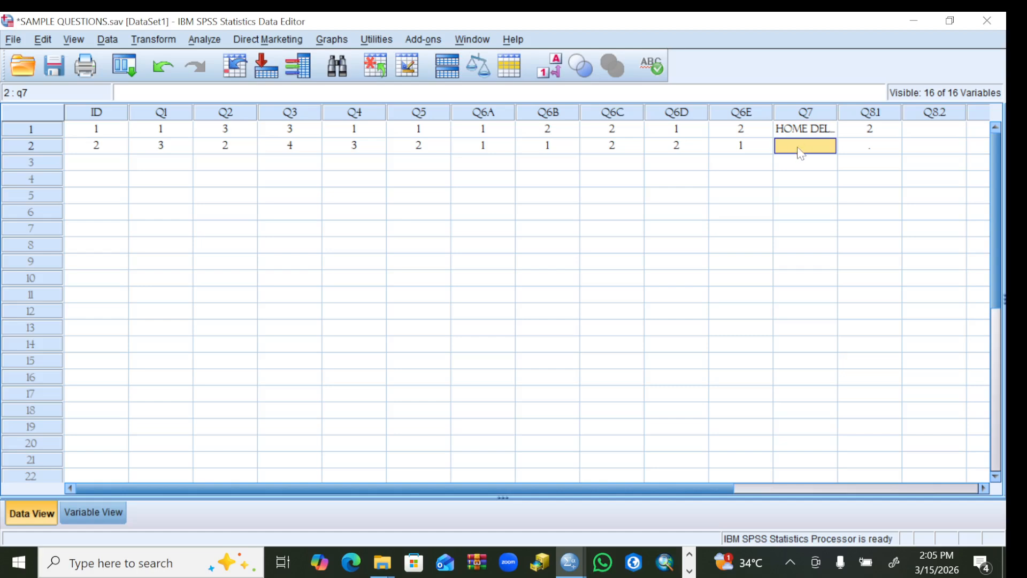
{"action": "double_click", "coordinate": [794, 148]}
{"action": "type", "text": "OPEN"}
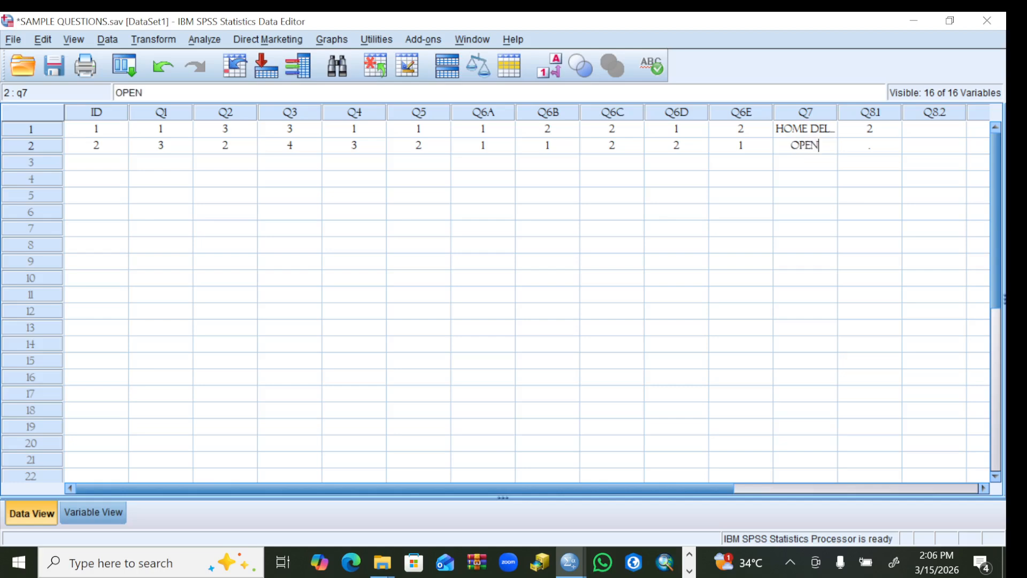
{"action": "type", "text": " CONVERS"}
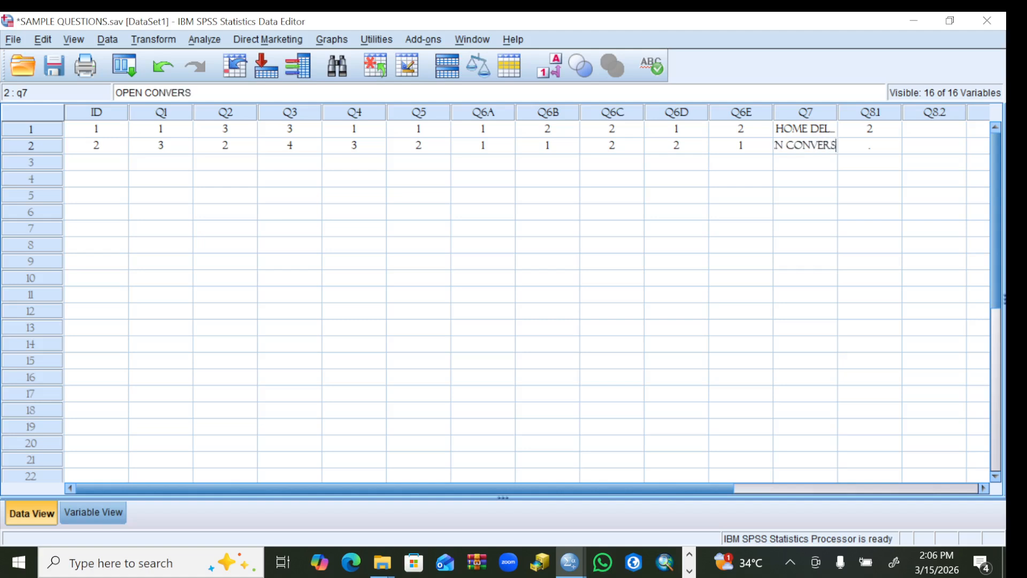
{"action": "type", "text": "ATION "}
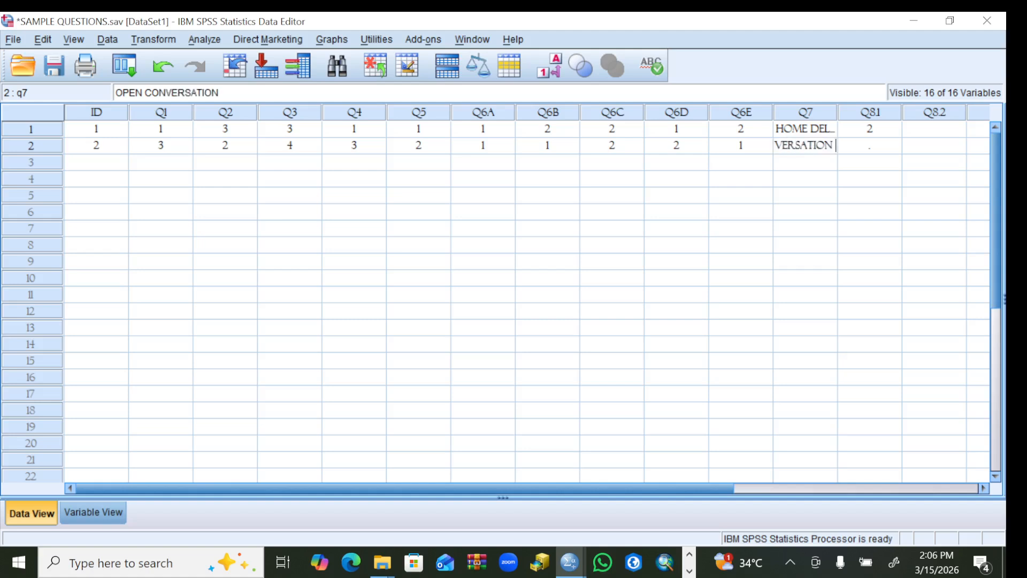
{"action": "type", "text": "WITH THE DEVE"}
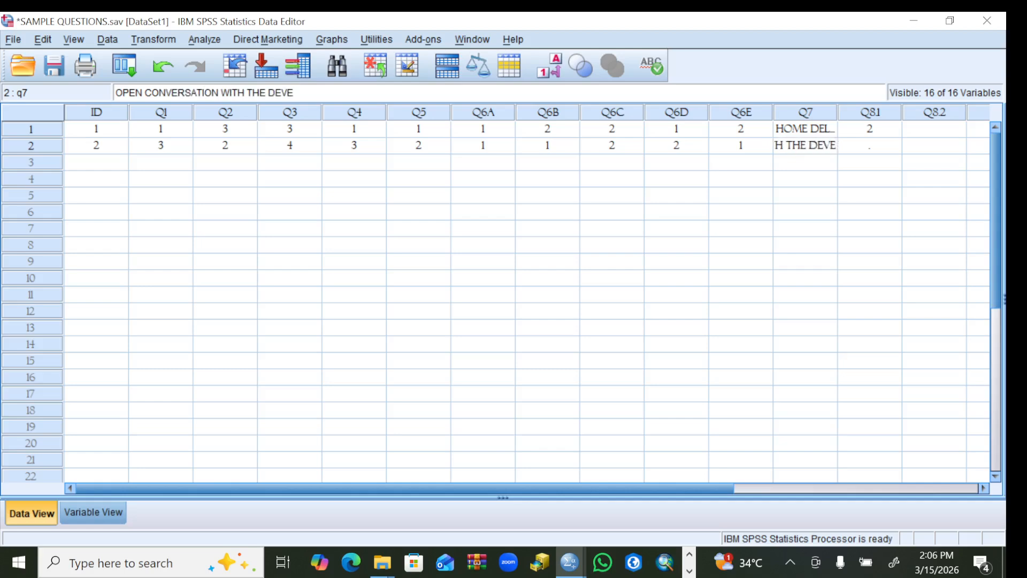
{"action": "type", "text": "LOPE"}
{"action": "type", "text": "RS"}
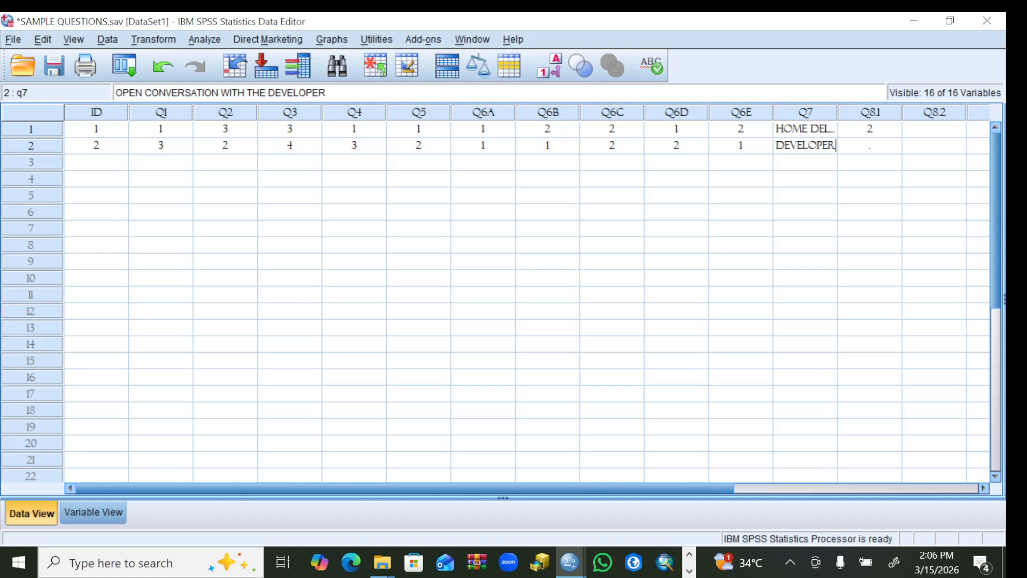
Step: Enter 1 for Q8.1 and DELIVERY IS NOT EFFICIENT for Q8.2 in the second case
{"action": "left_click", "coordinate": [871, 144]}
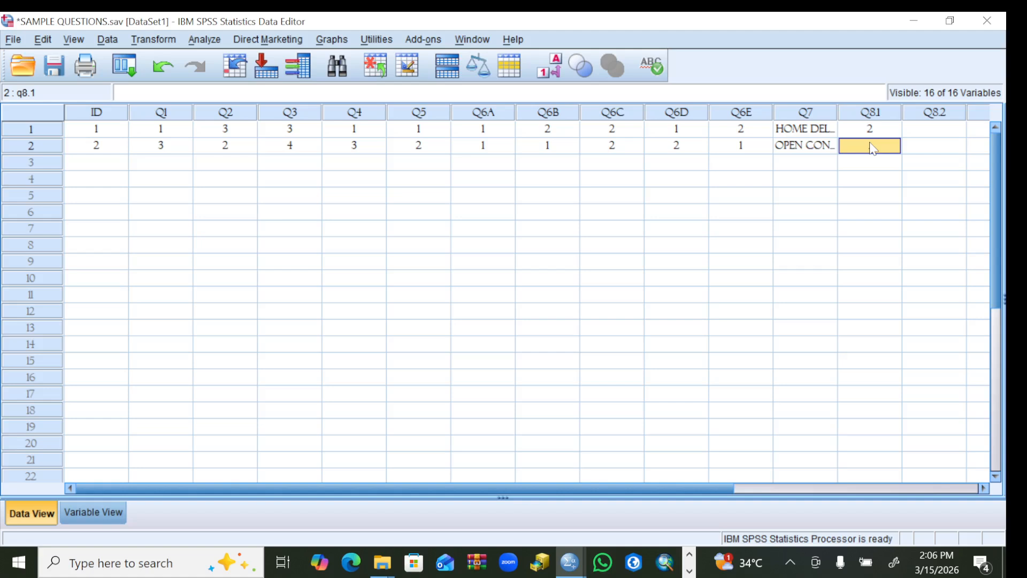
{"action": "type", "text": "1"}
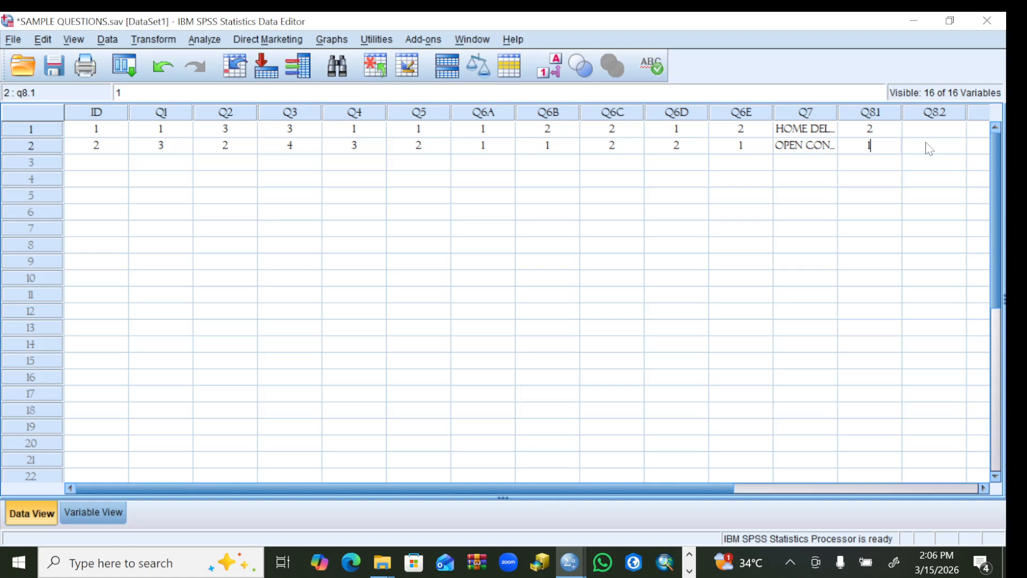
{"action": "left_click", "coordinate": [930, 149]}
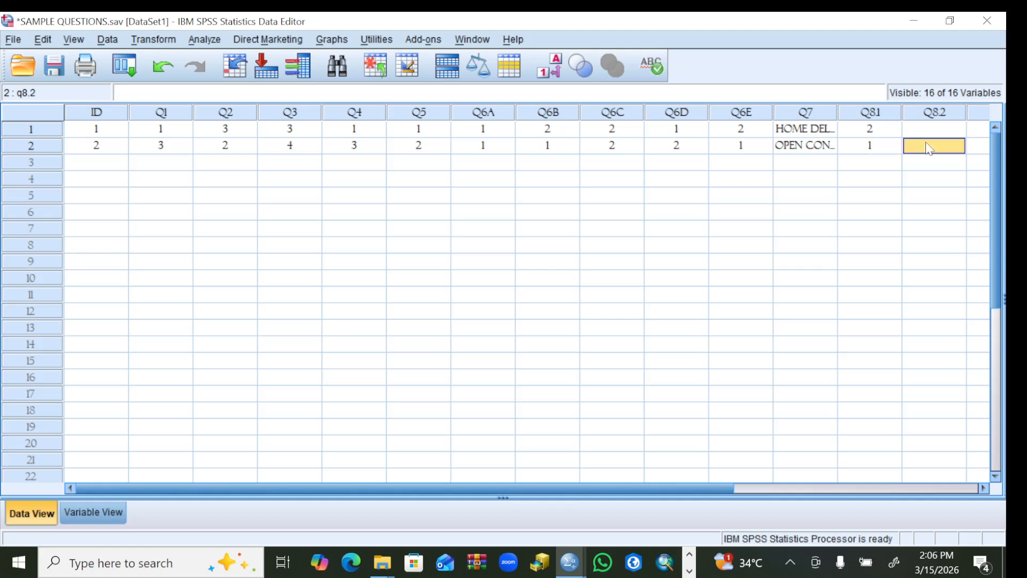
{"action": "type", "text": "DELI"}
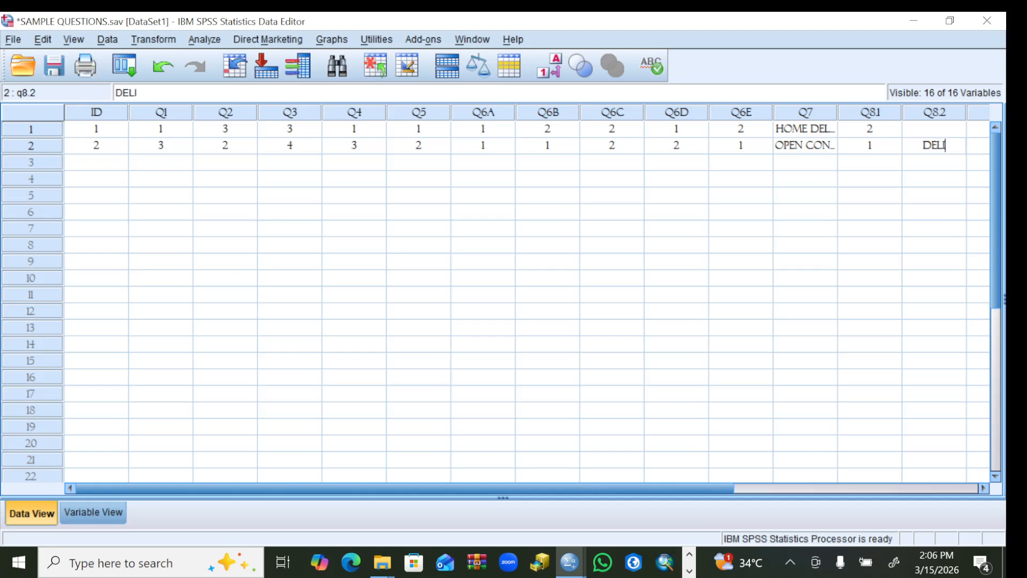
{"action": "type", "text": "VERY  "}
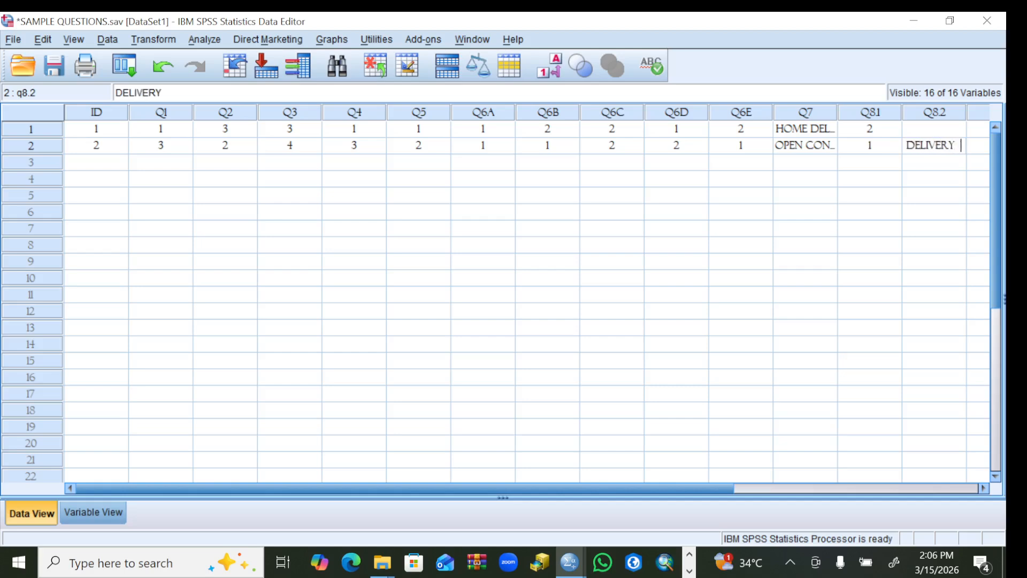
{"action": "type", "text": "IS NOT"}
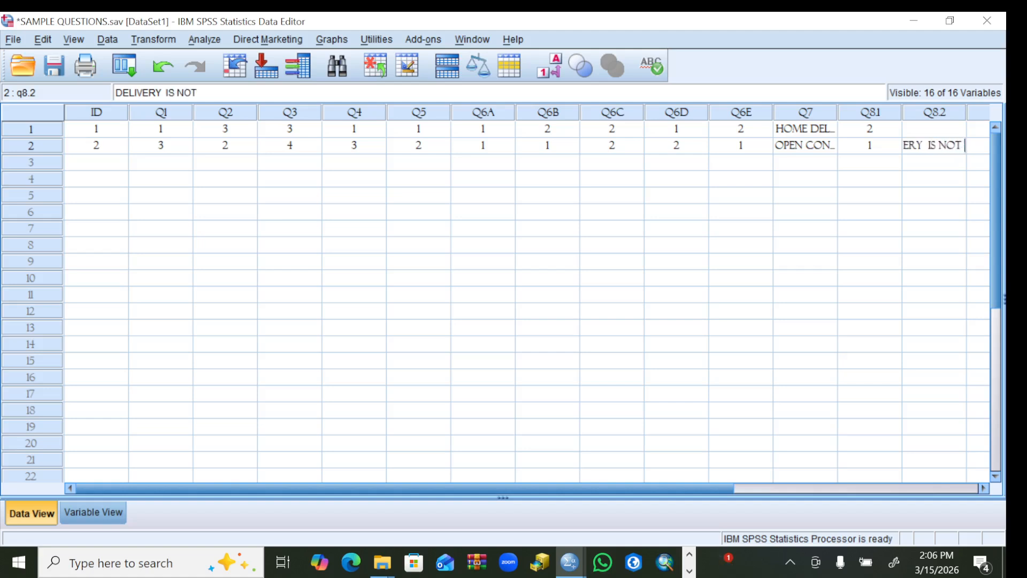
{"action": "type", "text": " EFF"}
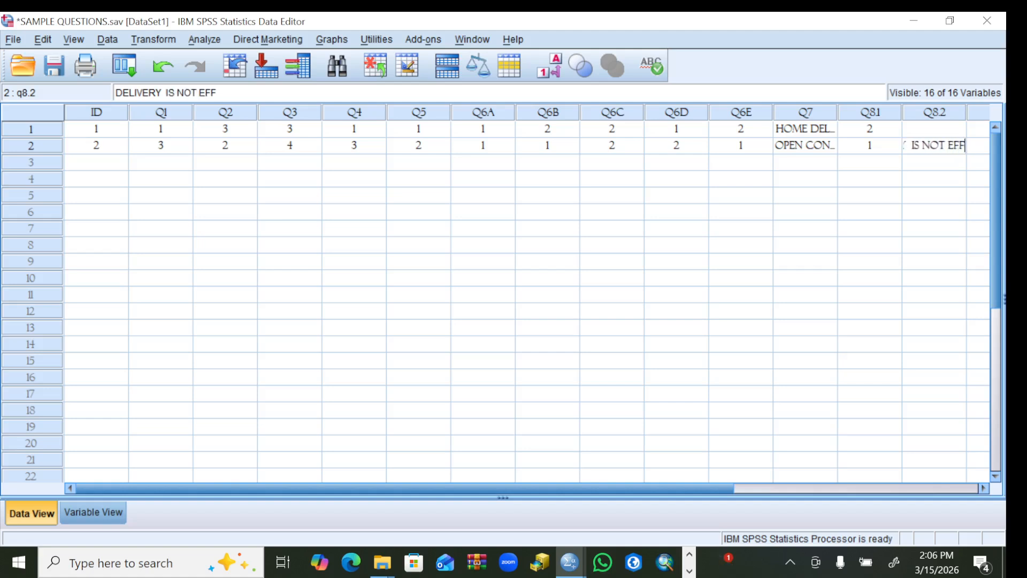
{"action": "type", "text": "ICIENT"}
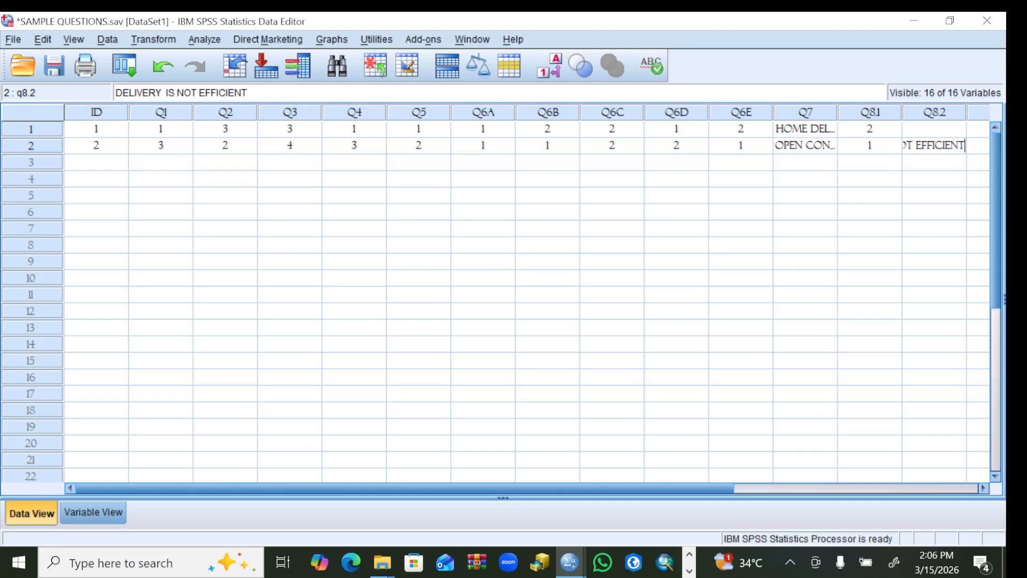
Step: Check the Q9 answer options in the Word questionnaire and enter 3 for Q9 in the second case in SPSS
{"action": "left_click", "coordinate": [984, 488]}
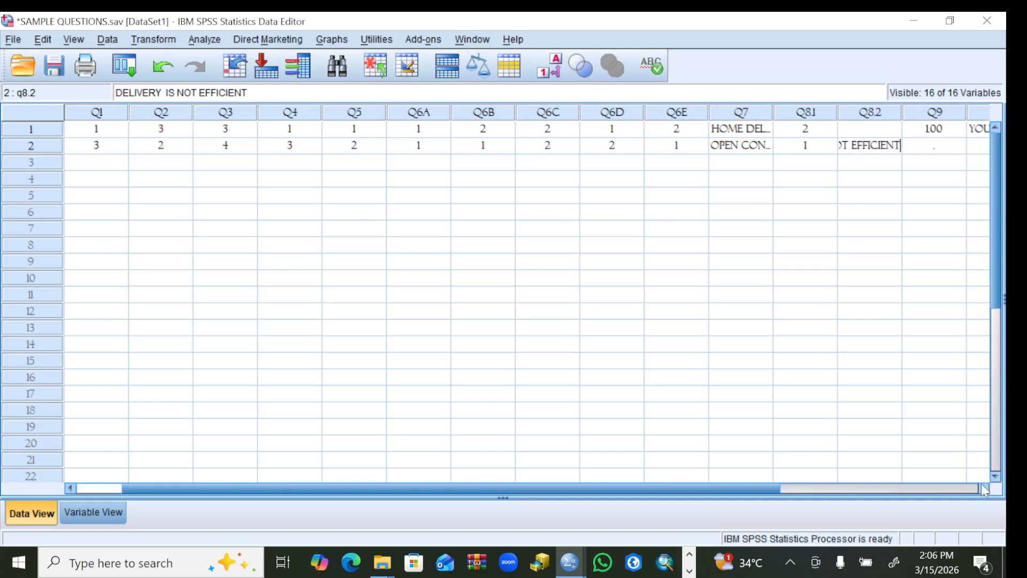
{"action": "left_click", "coordinate": [985, 488]}
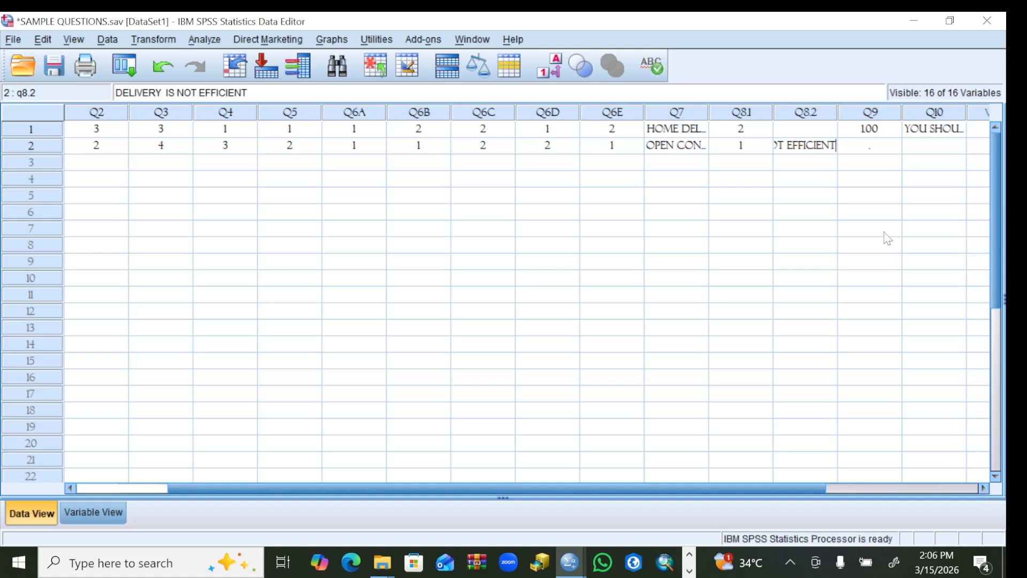
{"action": "left_click", "coordinate": [283, 562]}
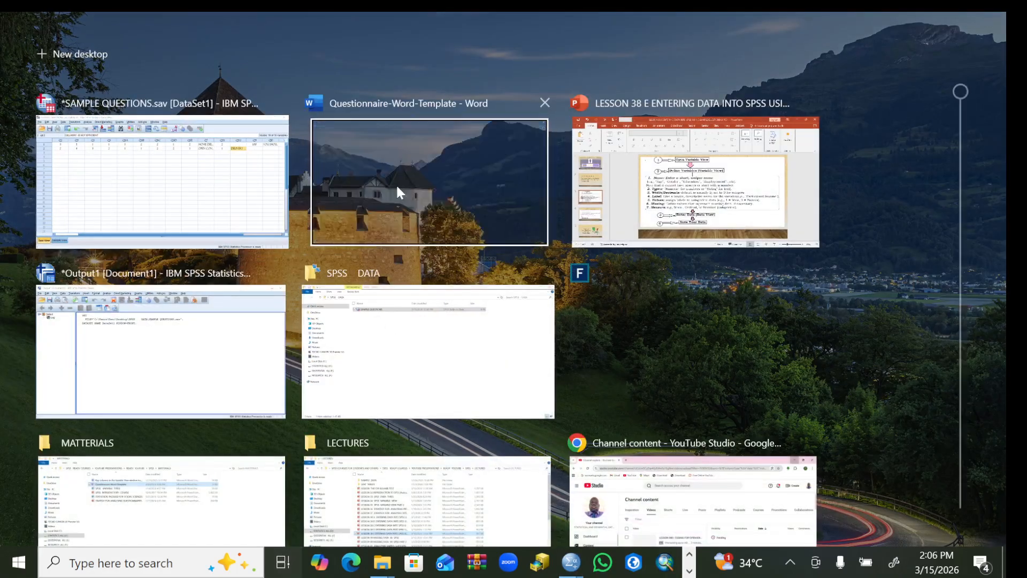
{"action": "left_click", "coordinate": [396, 193]}
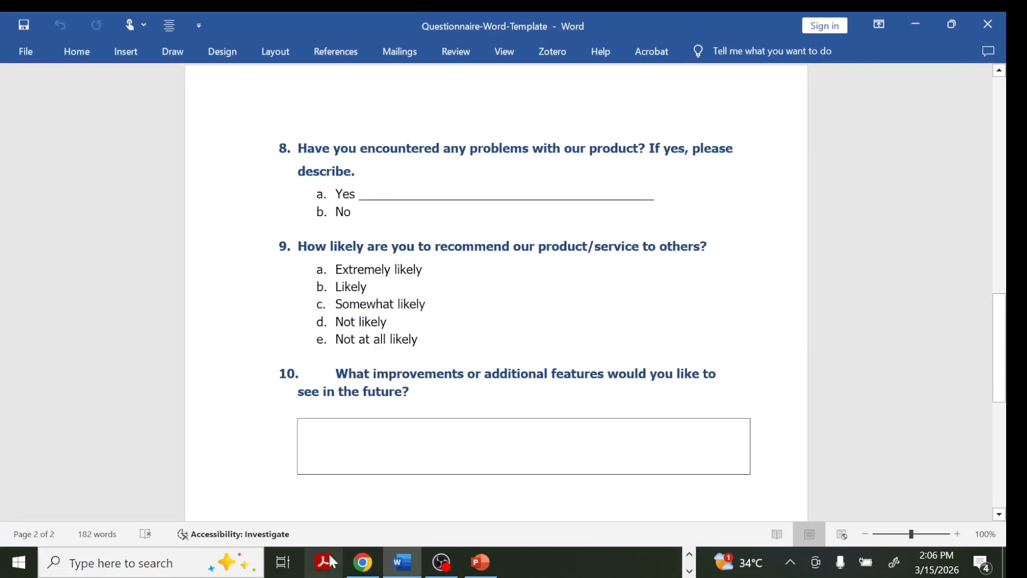
{"action": "left_click", "coordinate": [282, 562]}
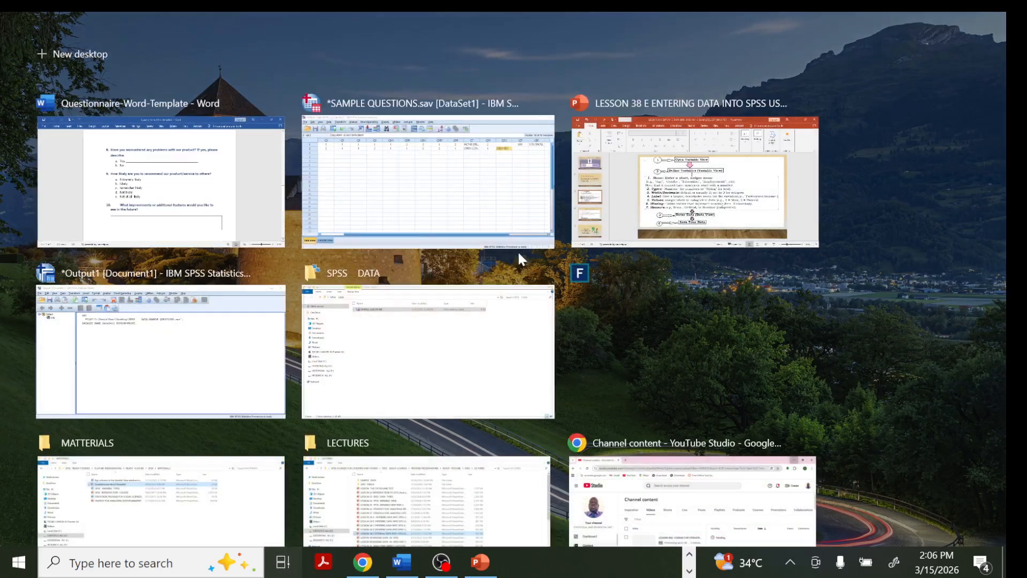
{"action": "left_click", "coordinate": [507, 209]}
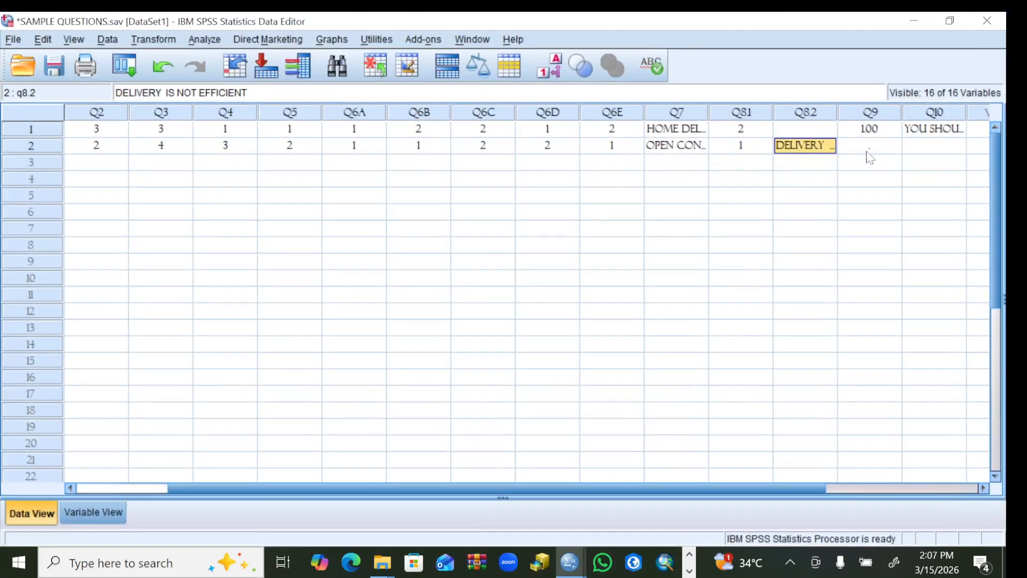
{"action": "left_click", "coordinate": [869, 149]}
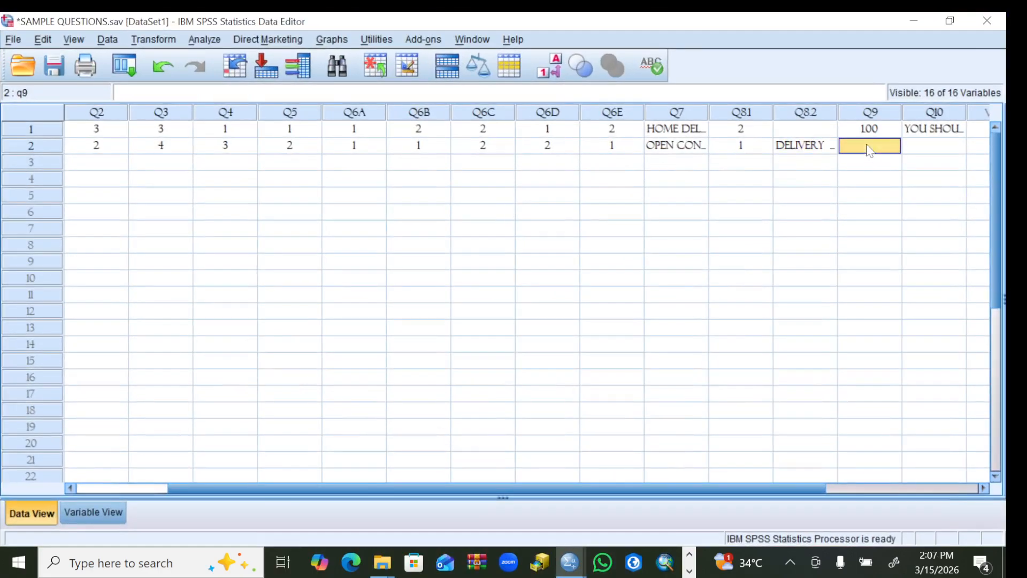
{"action": "type", "text": "3"}
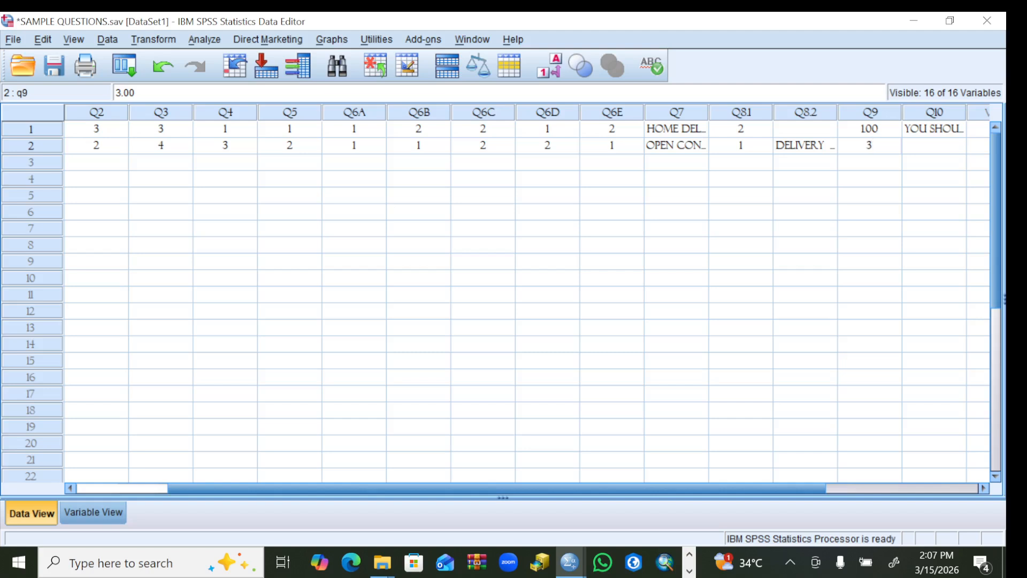
Step: Enter IMPROVEMENT IN HOME DELIVERY as the second case's answer for Q10
{"action": "left_click", "coordinate": [925, 150]}
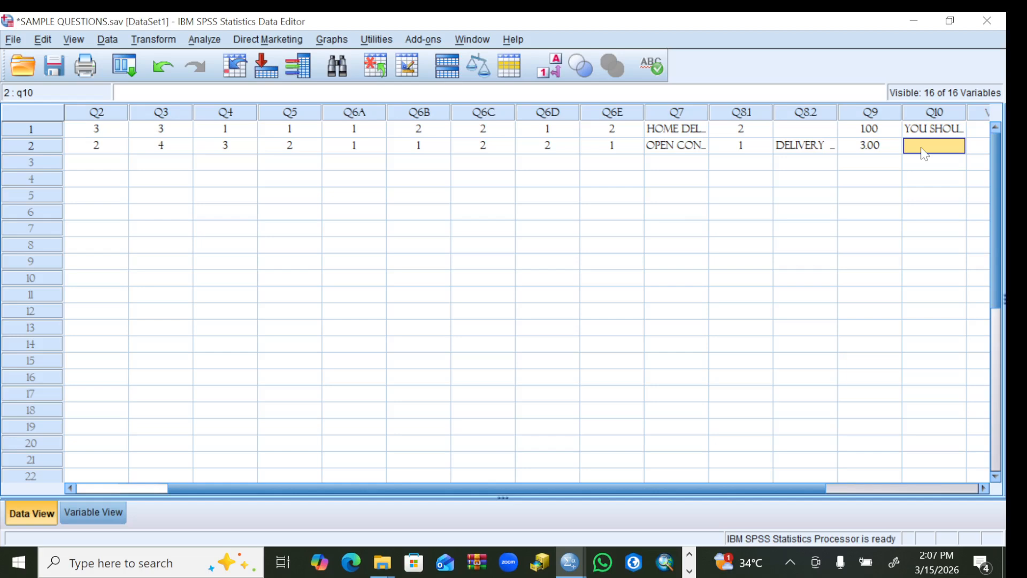
{"action": "type", "text": "IMPRO"}
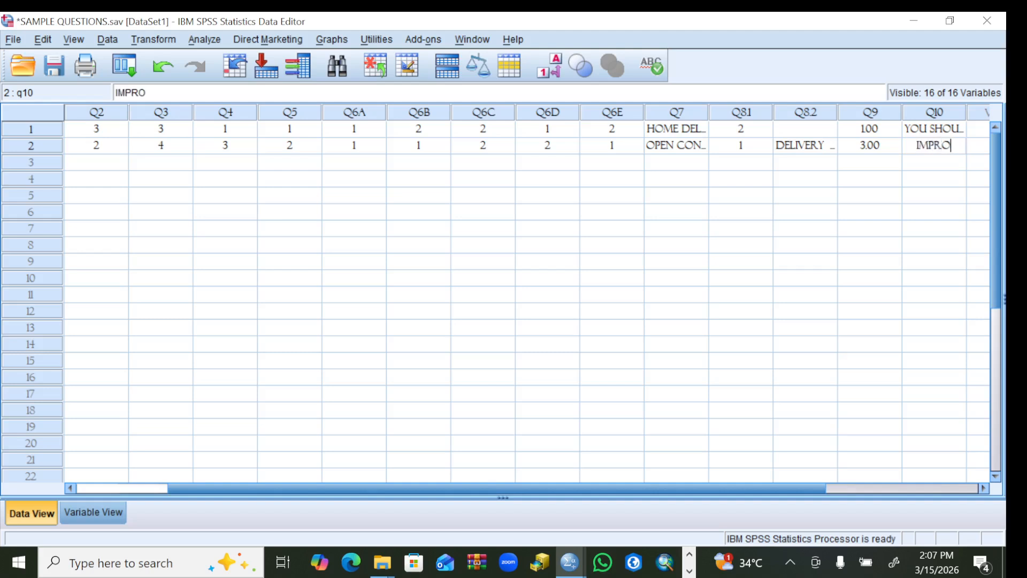
{"action": "type", "text": "VEMENT"}
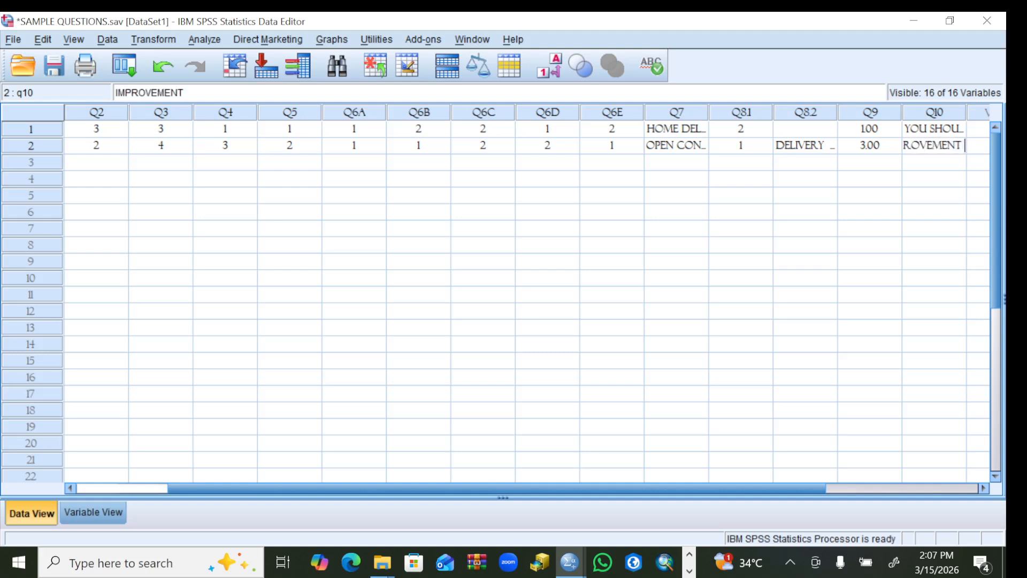
{"action": "type", "text": " IN HOME D"}
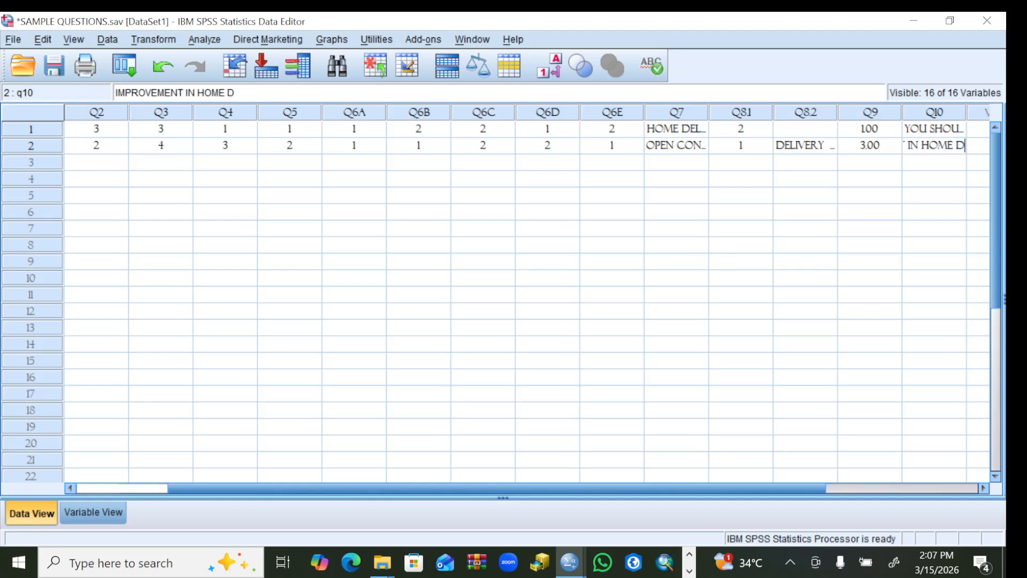
{"action": "type", "text": "ELIVERY"}
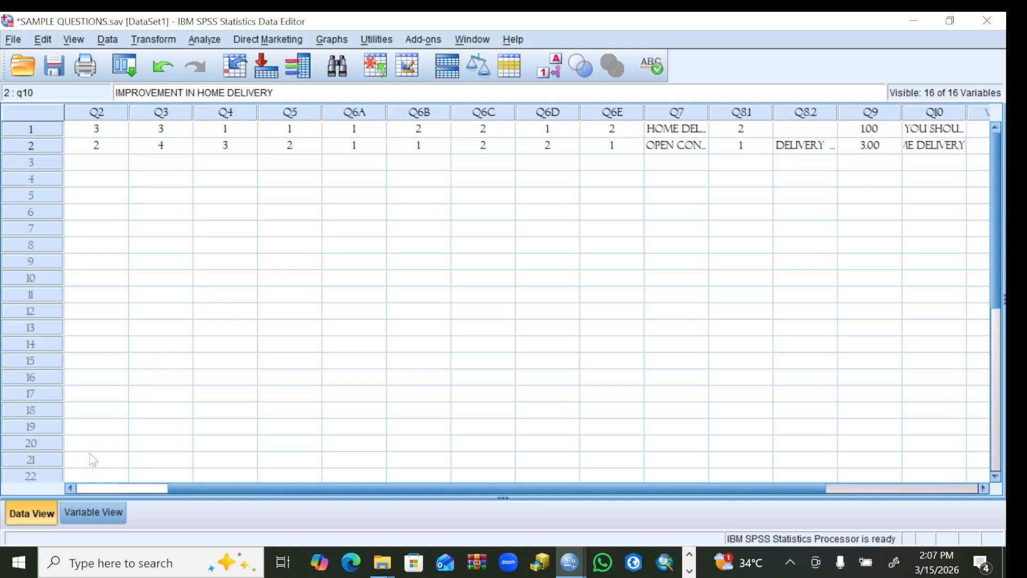
Step: Start the third case with ID 3, entering 2 for Q1 and 3 for Q2
{"action": "left_click", "coordinate": [71, 488]}
{"action": "left_click", "coordinate": [70, 488]}
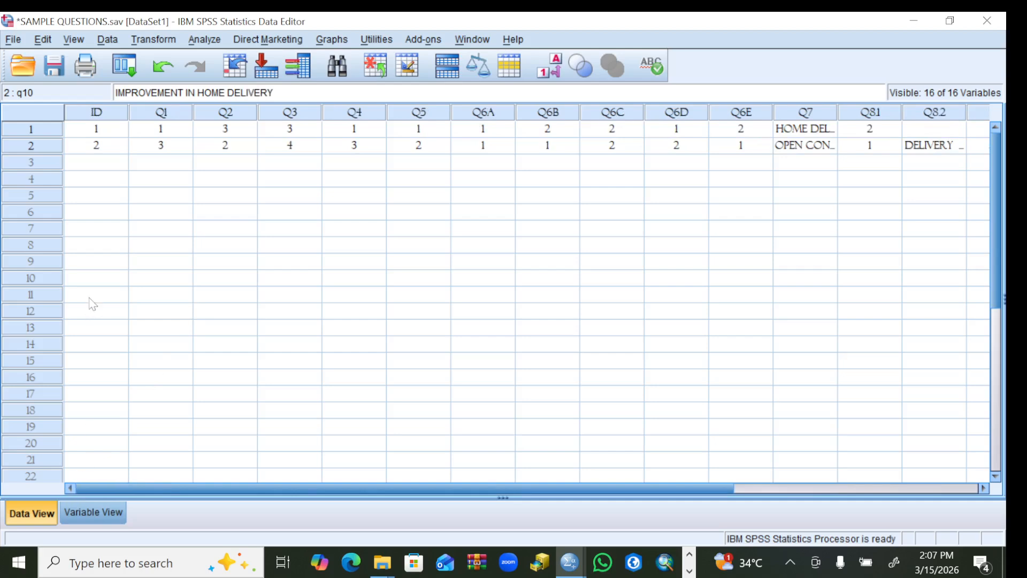
{"action": "left_click", "coordinate": [99, 170]}
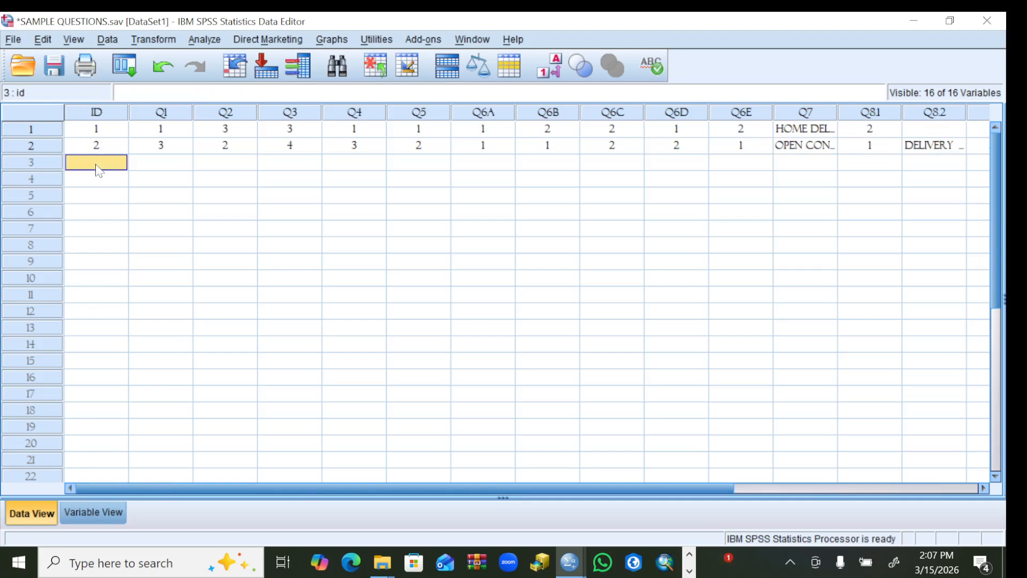
{"action": "type", "text": "3"}
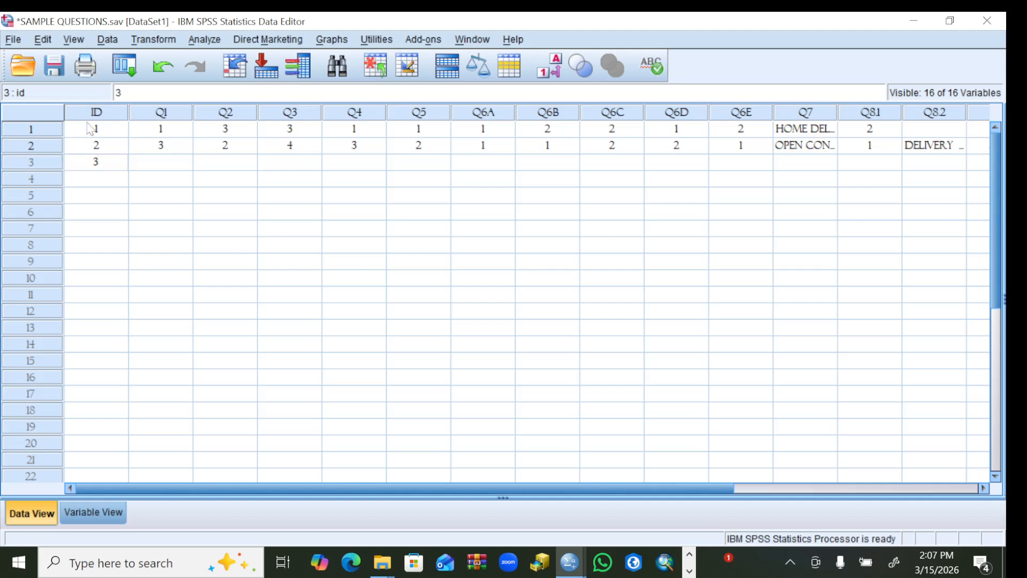
{"action": "left_click", "coordinate": [168, 166]}
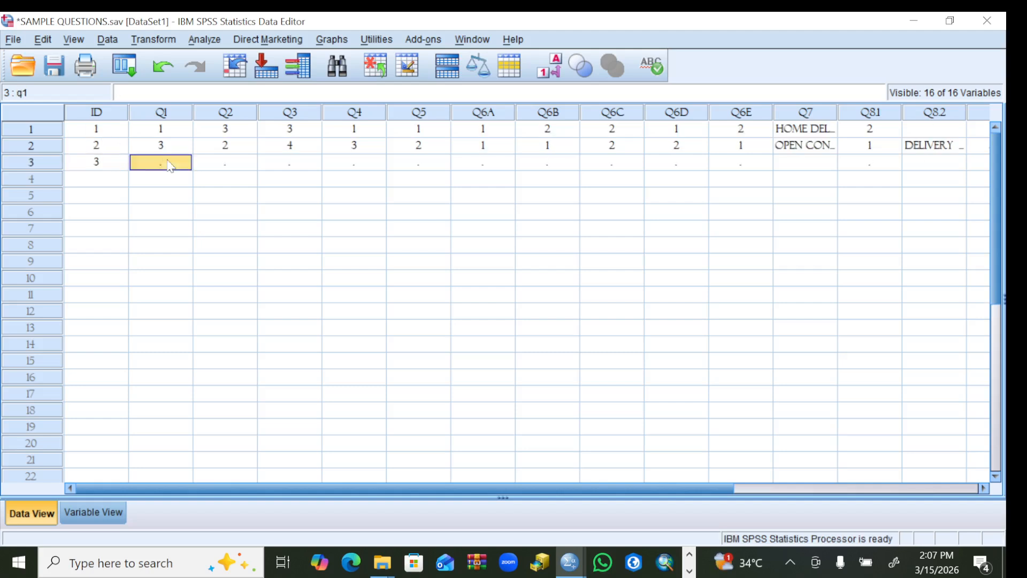
{"action": "type", "text": "2"}
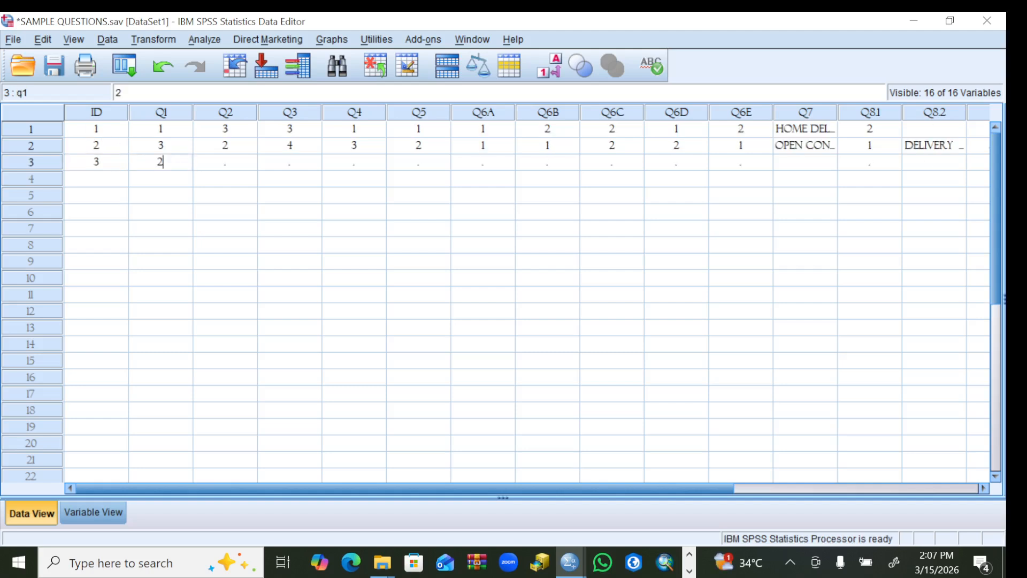
{"action": "left_click", "coordinate": [231, 169]}
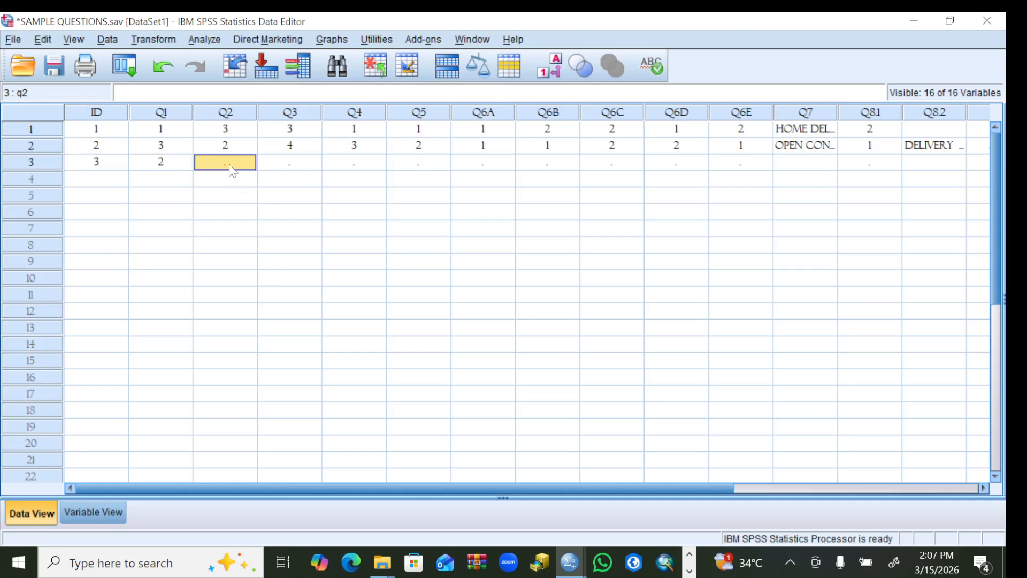
{"action": "type", "text": "3"}
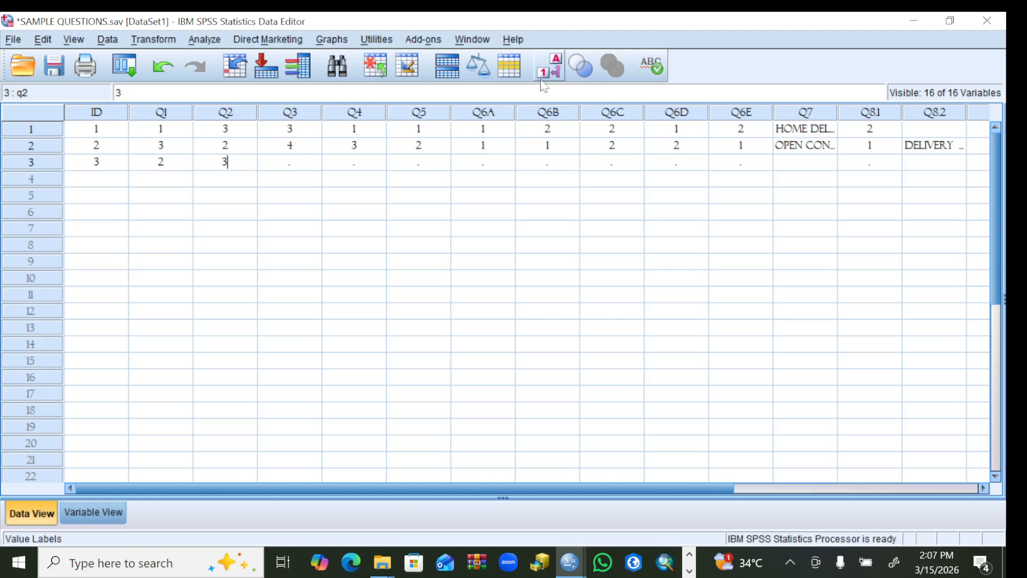
Step: Display value labels in the data sheet and choose POSTGRADUATE as the third case's answer for Q3
{"action": "left_click", "coordinate": [555, 69]}
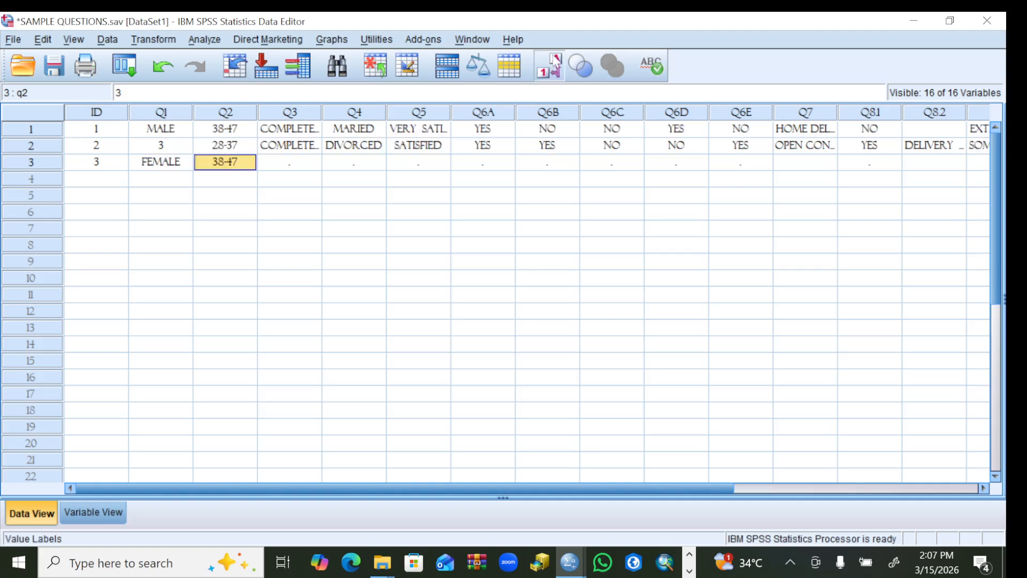
{"action": "left_click", "coordinate": [551, 67]}
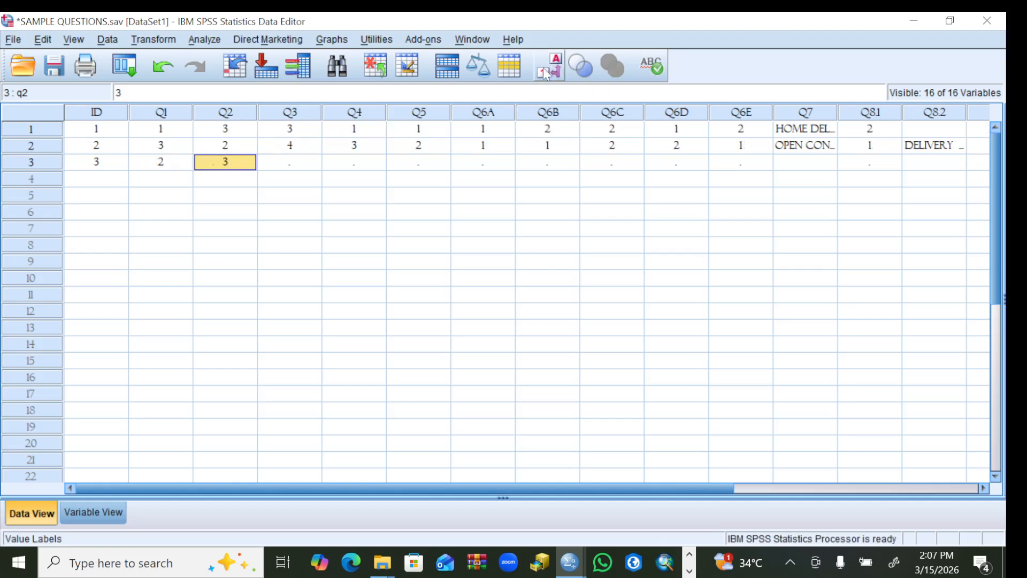
{"action": "left_click", "coordinate": [301, 163]}
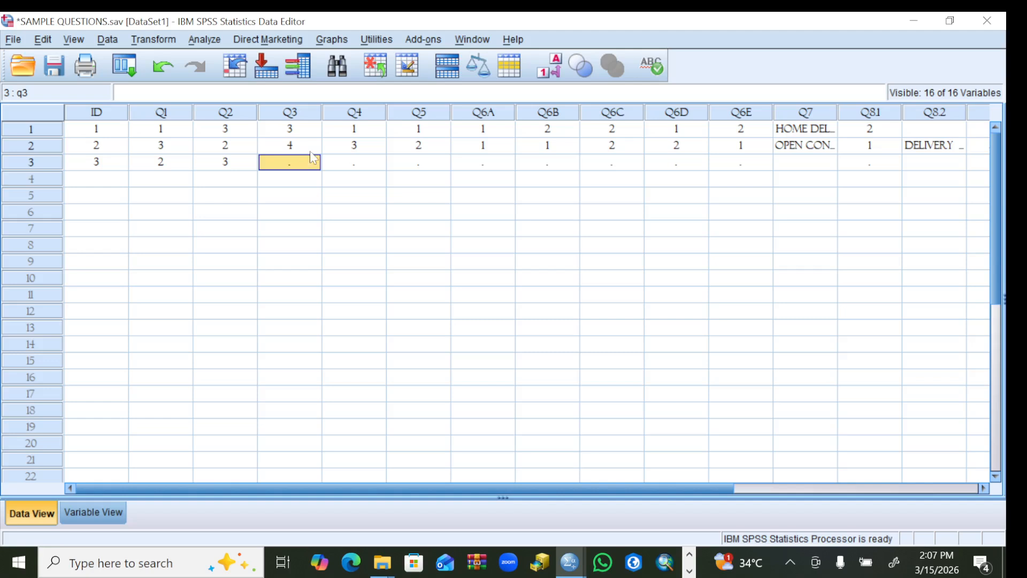
{"action": "left_click", "coordinate": [556, 62]}
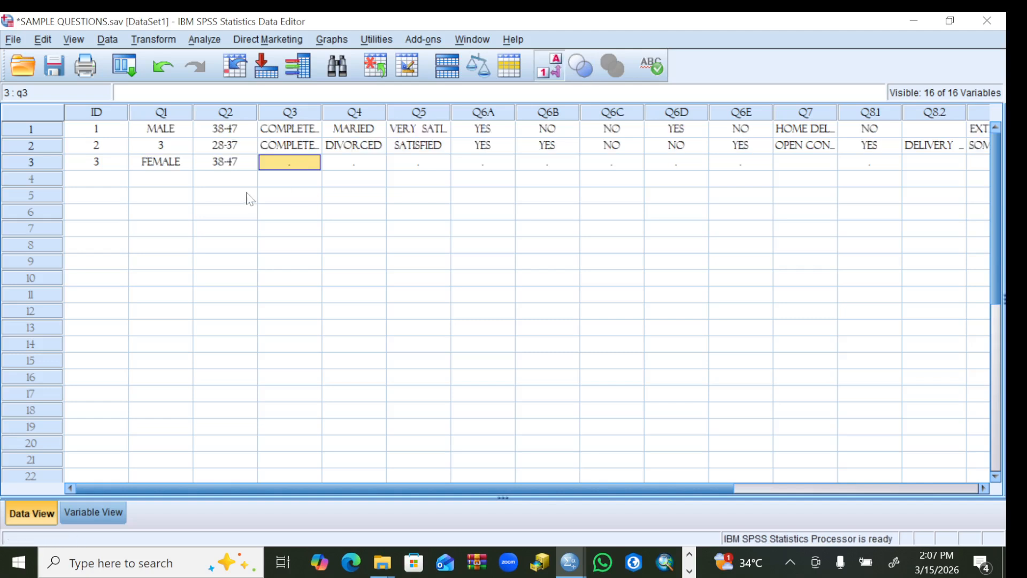
{"action": "double_click", "coordinate": [284, 162]}
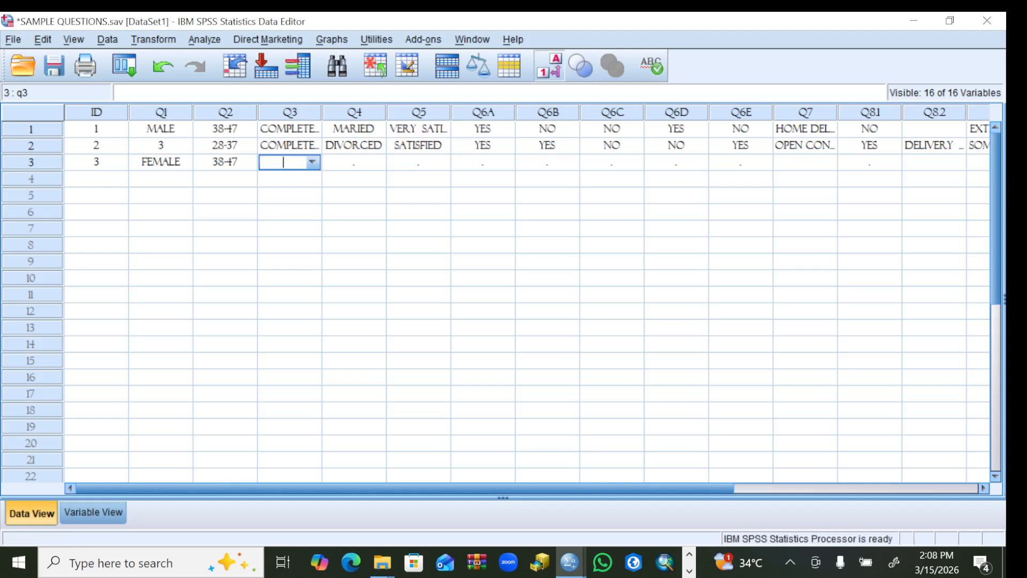
{"action": "left_click", "coordinate": [311, 163]}
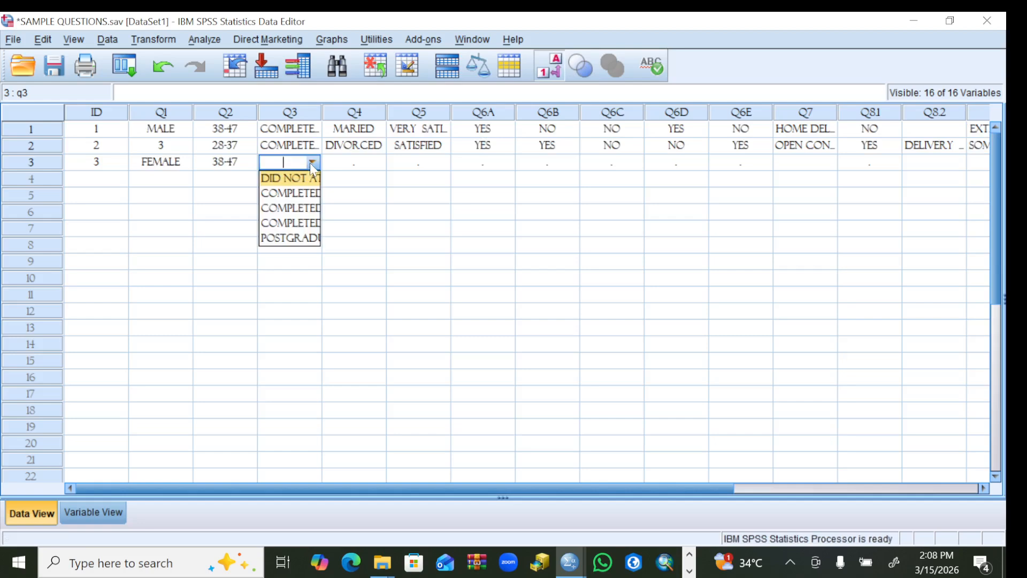
{"action": "left_click", "coordinate": [288, 238]}
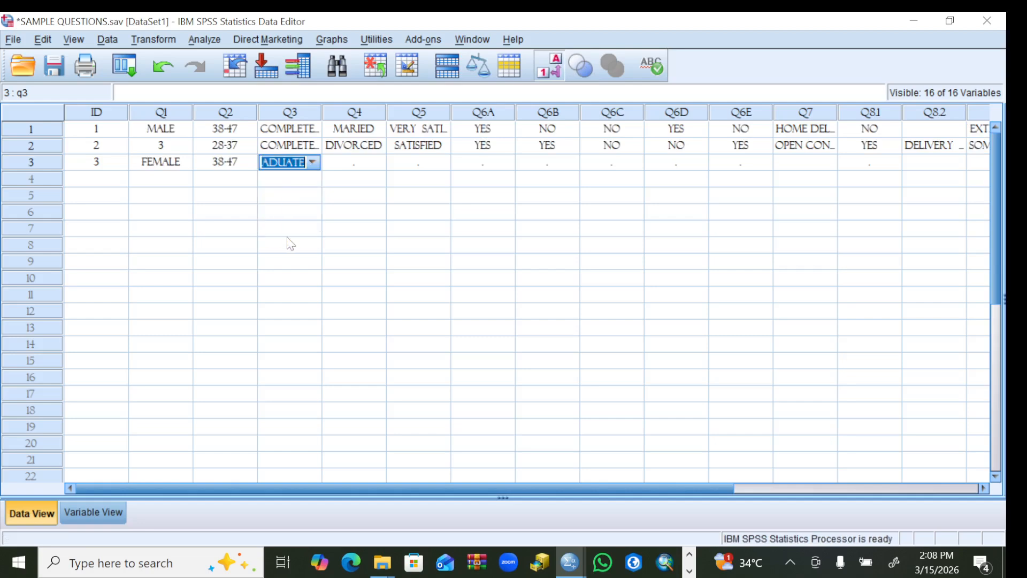
Step: Choose DIVORCED for Q4 and VERY DISSATISFIED for Q5 in the third case
{"action": "left_click", "coordinate": [373, 164]}
{"action": "left_click", "coordinate": [376, 166]}
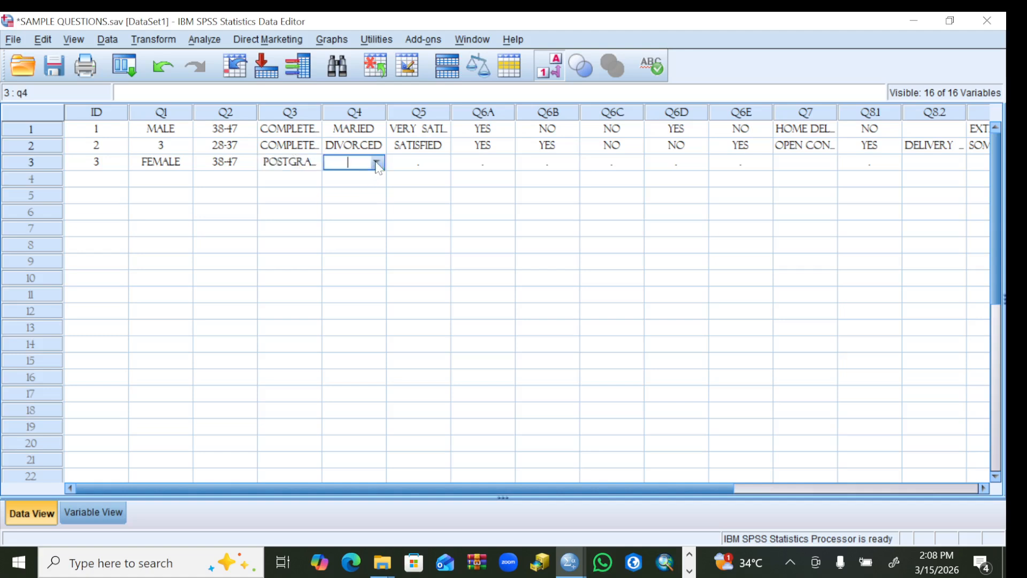
{"action": "left_click", "coordinate": [377, 164]}
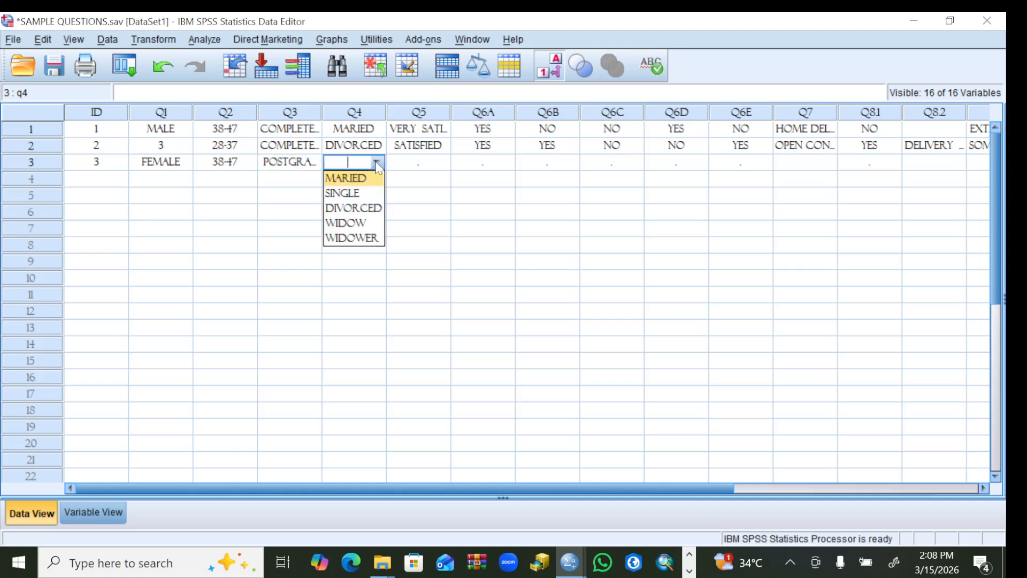
{"action": "left_click", "coordinate": [374, 208]}
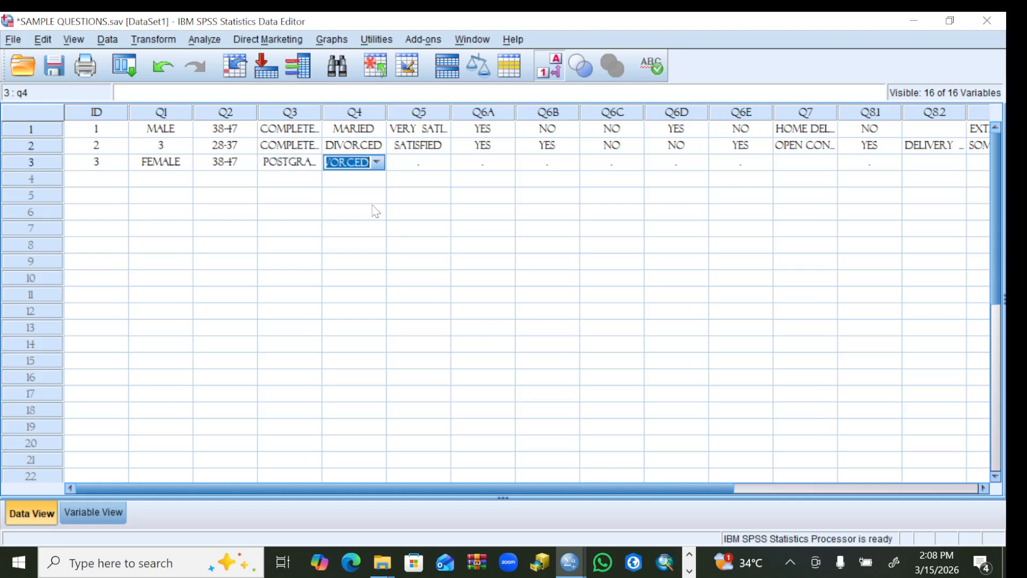
{"action": "left_click", "coordinate": [441, 159]}
{"action": "left_click", "coordinate": [441, 159]}
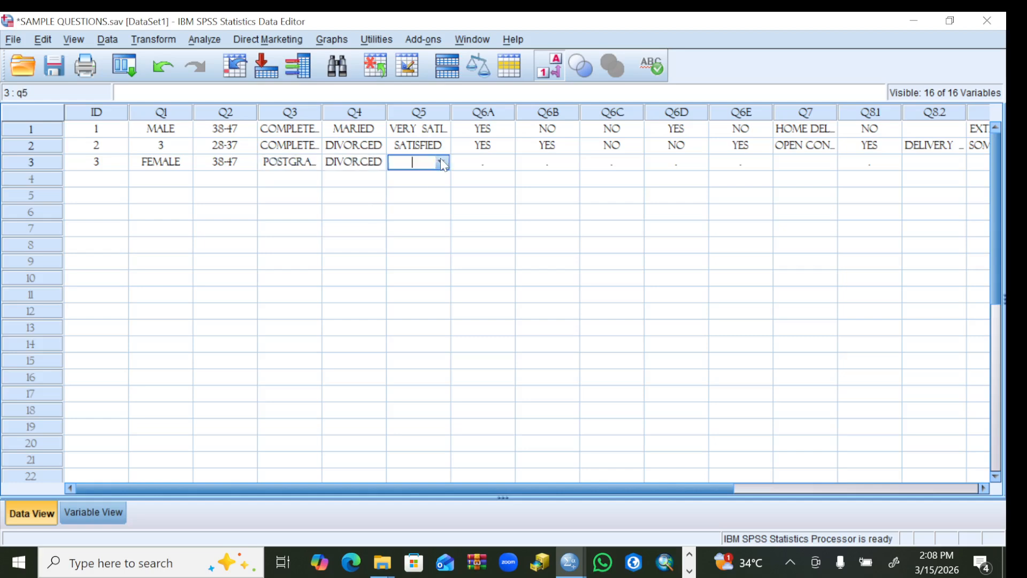
{"action": "left_click", "coordinate": [441, 159]}
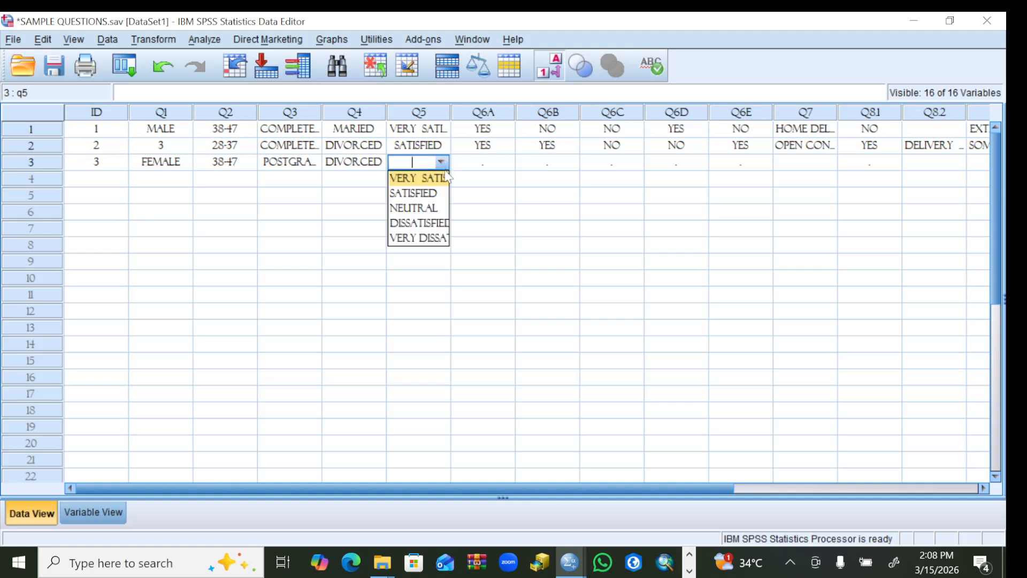
{"action": "left_click", "coordinate": [413, 239]}
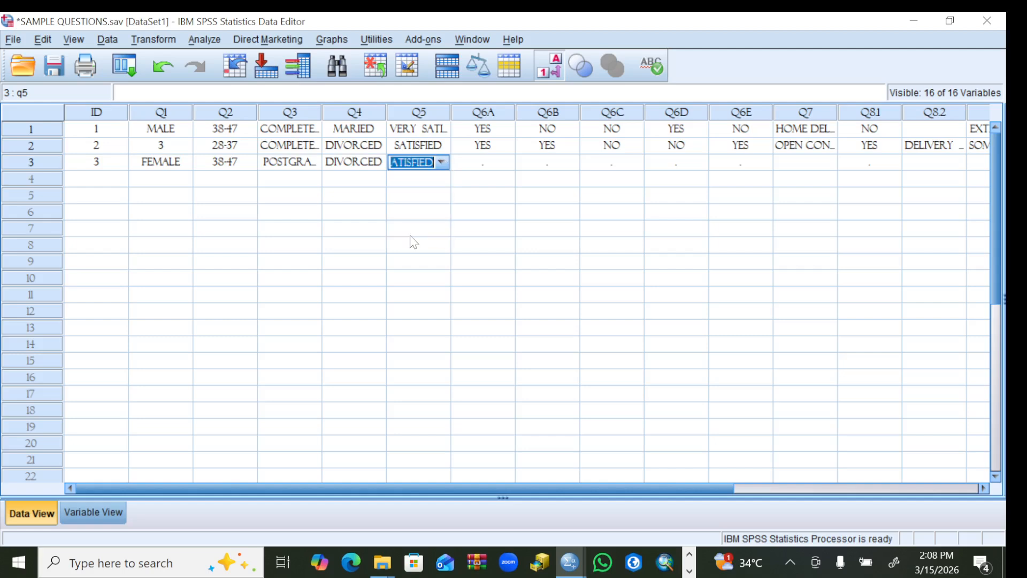
Step: Choose YES as the third case's answer for Q6A
{"action": "left_click", "coordinate": [502, 165]}
{"action": "left_click", "coordinate": [501, 162]}
{"action": "left_click", "coordinate": [501, 162]}
{"action": "left_click", "coordinate": [501, 161]}
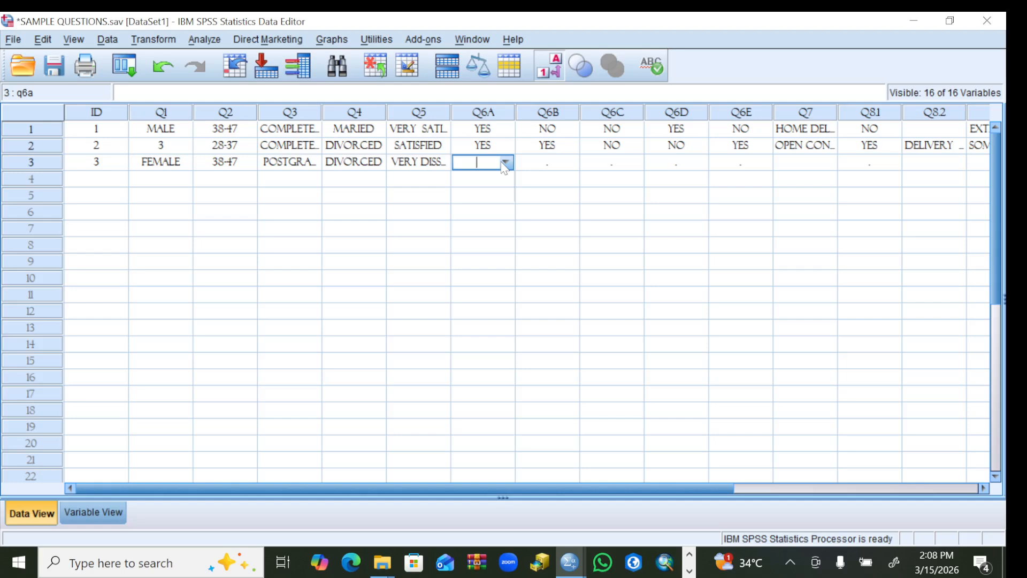
{"action": "left_click", "coordinate": [501, 162]}
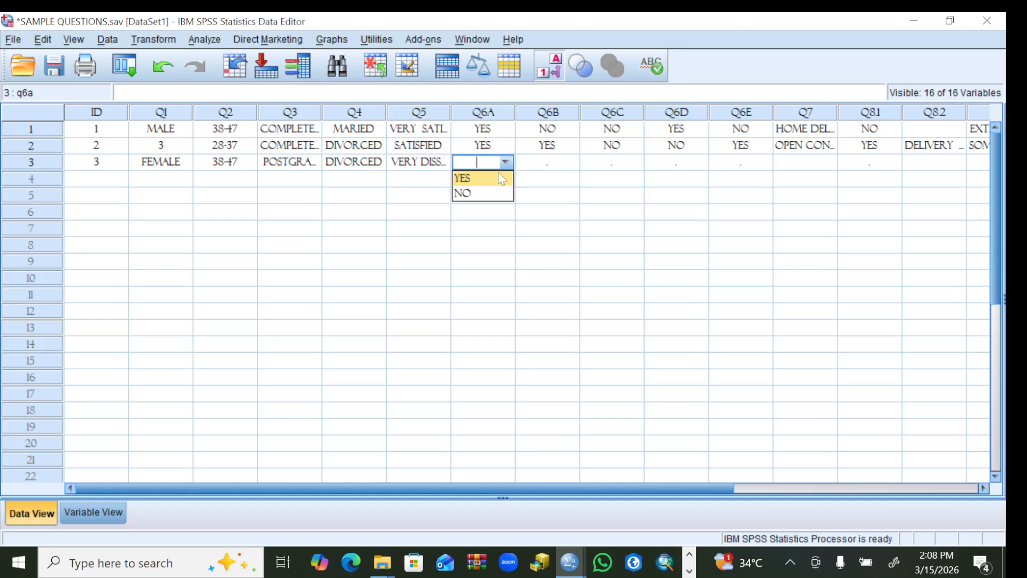
{"action": "left_click", "coordinate": [464, 177]}
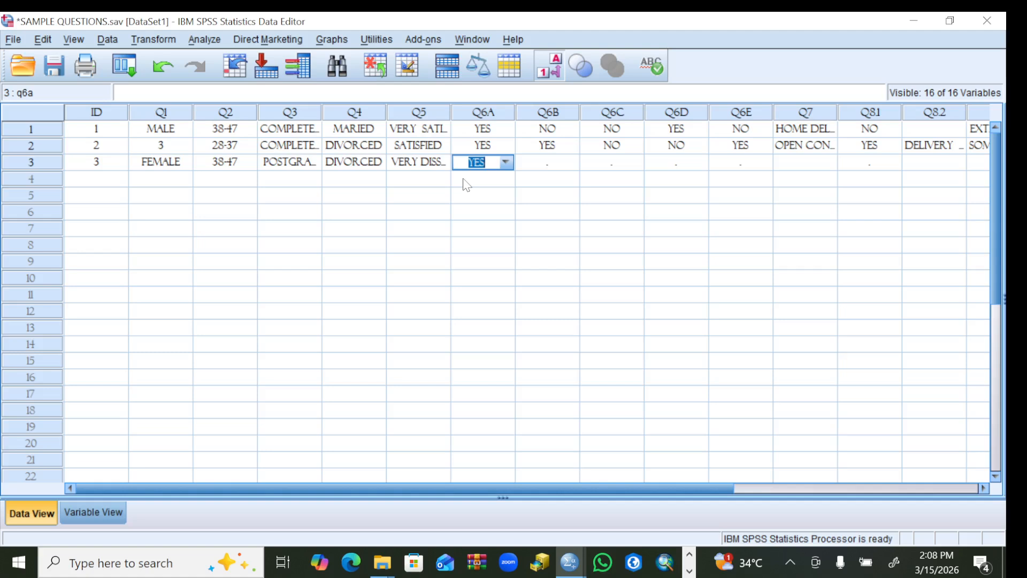
Step: Choose NO for both Q6B and Q6C in the third case
{"action": "left_click", "coordinate": [544, 165]}
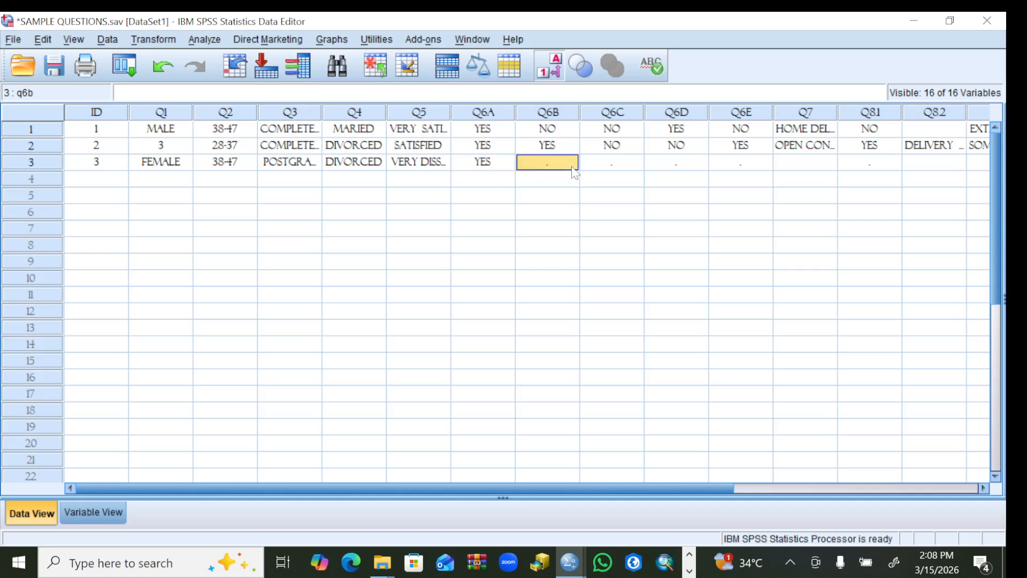
{"action": "left_click", "coordinate": [569, 163]}
{"action": "left_click", "coordinate": [569, 163]}
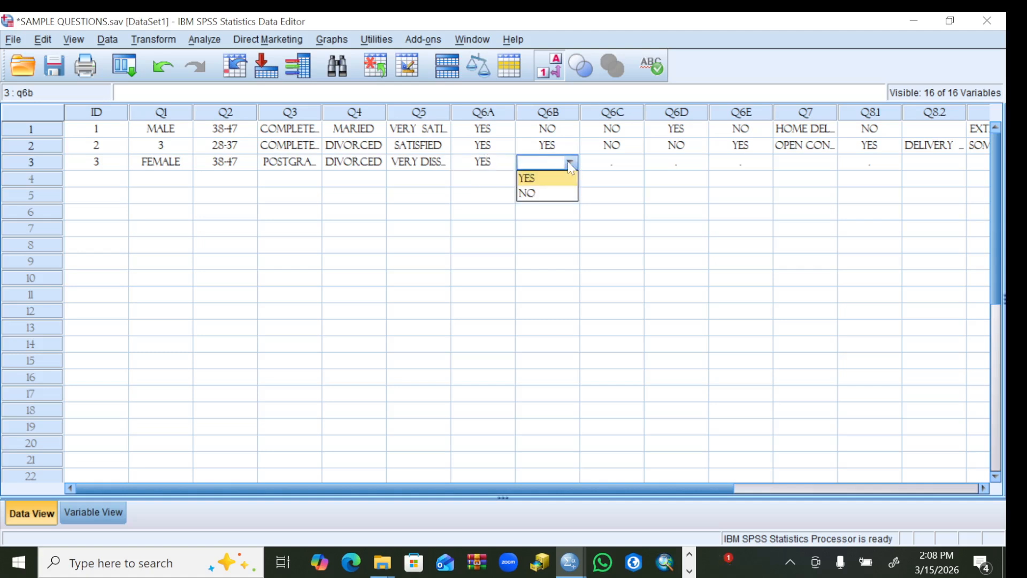
{"action": "left_click", "coordinate": [537, 195]}
{"action": "left_click", "coordinate": [633, 164]}
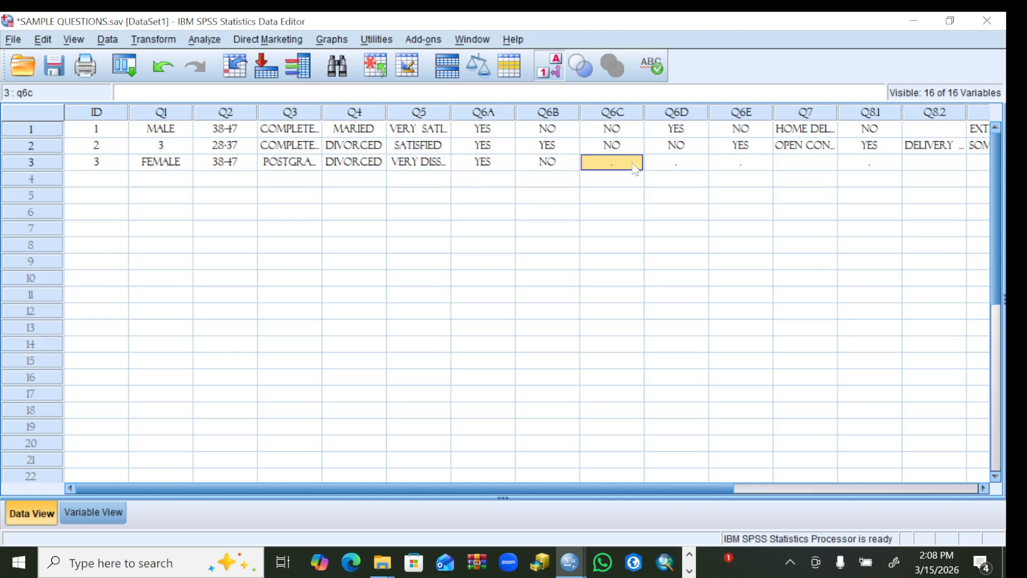
{"action": "left_click", "coordinate": [633, 162]}
{"action": "left_click", "coordinate": [634, 162]}
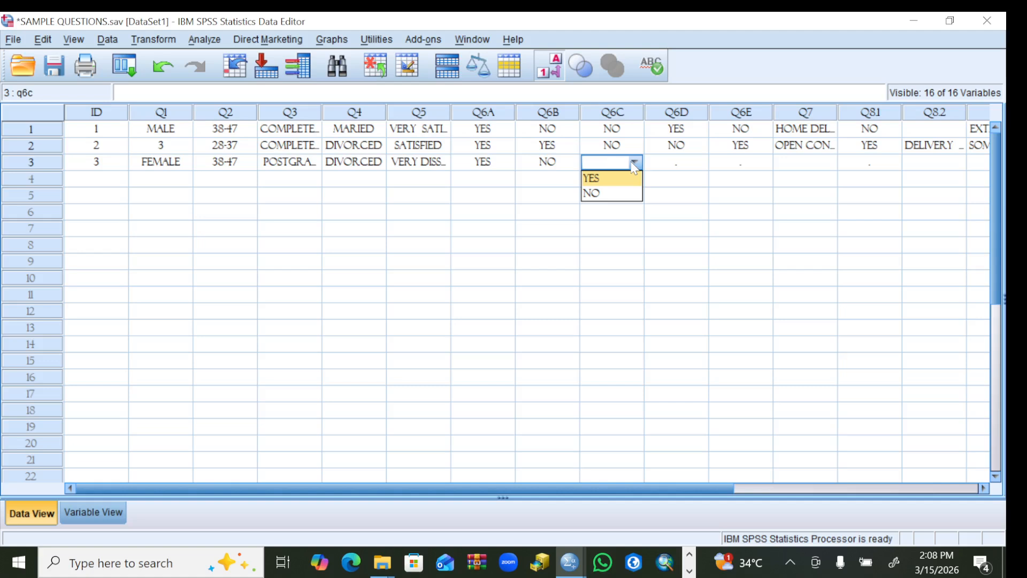
{"action": "left_click", "coordinate": [591, 193]}
Step: Choose YES for Q6D and NO for Q6E in the third case
{"action": "left_click", "coordinate": [696, 165]}
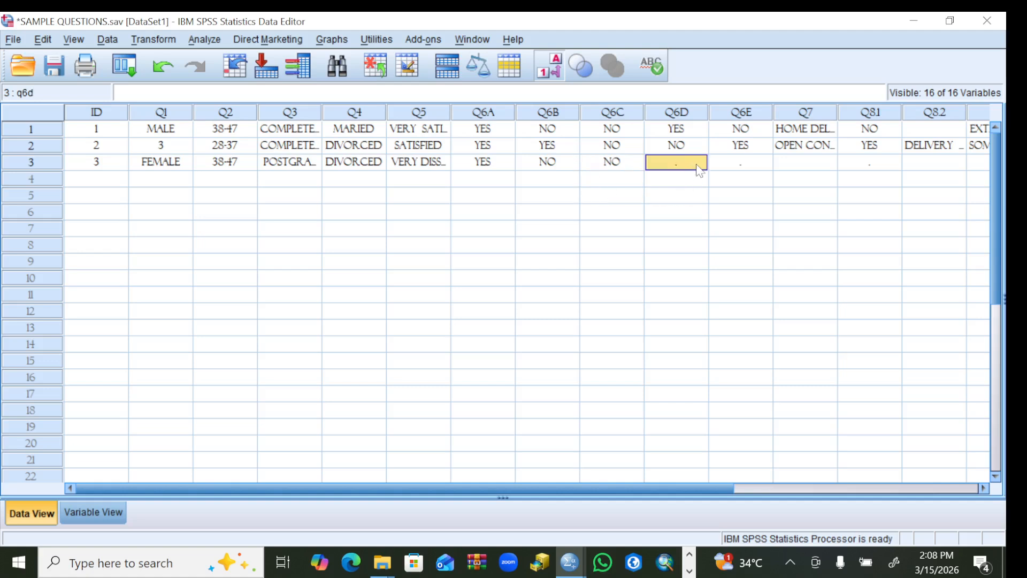
{"action": "left_click", "coordinate": [697, 165]}
{"action": "left_click", "coordinate": [659, 178]}
{"action": "left_click", "coordinate": [758, 165]}
{"action": "left_click", "coordinate": [758, 164]}
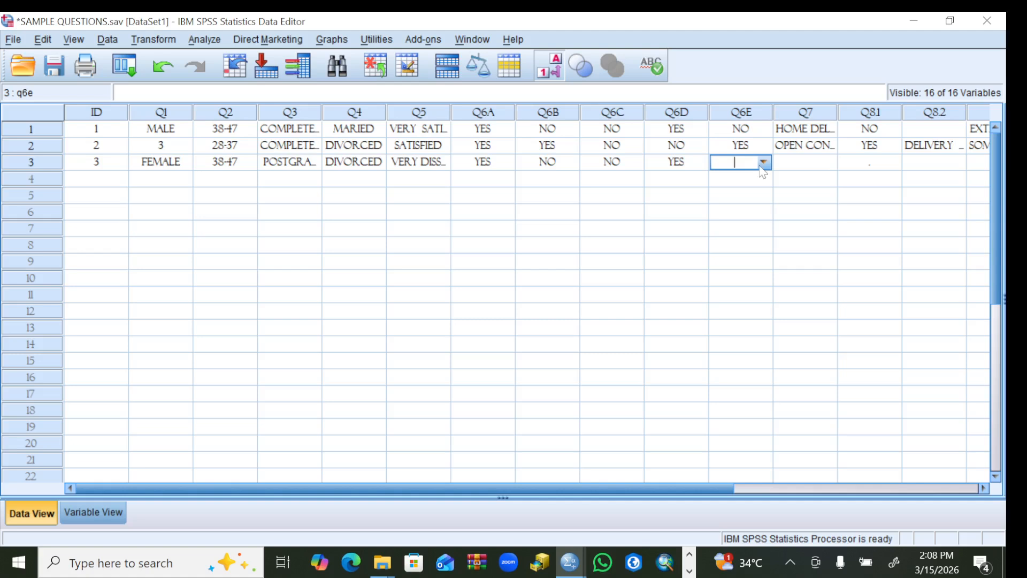
{"action": "left_click", "coordinate": [763, 162]}
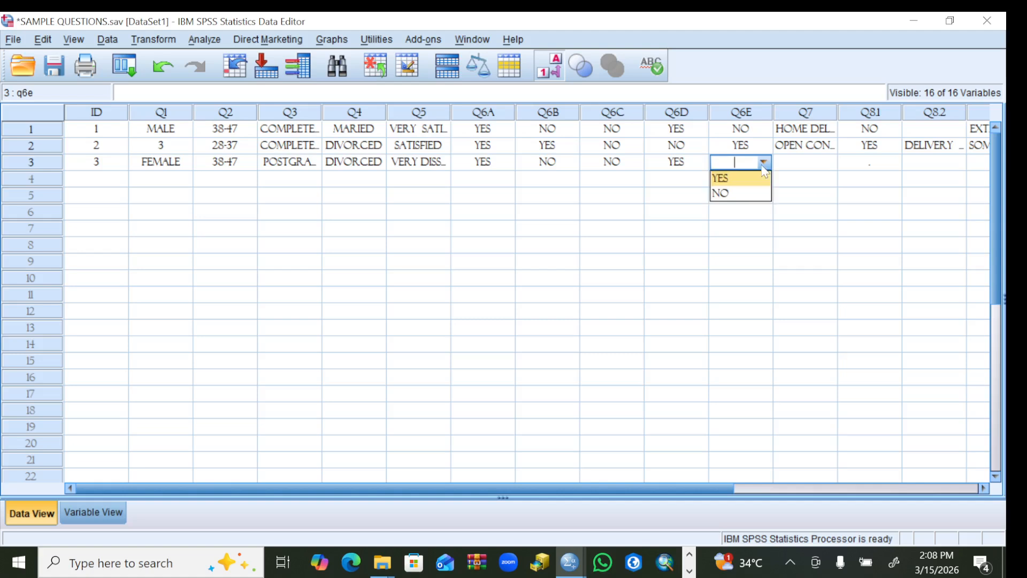
{"action": "left_click", "coordinate": [721, 194]}
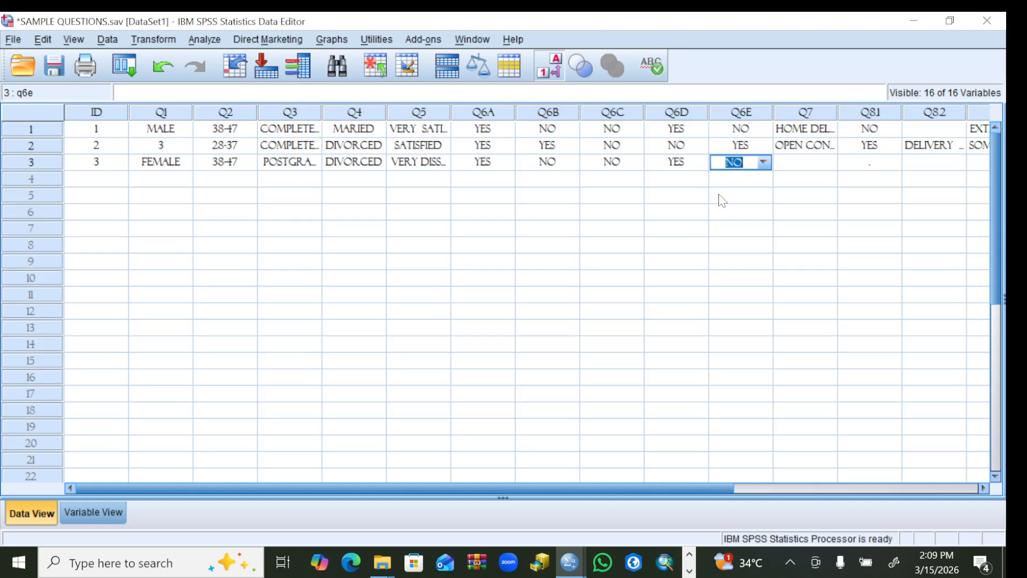
Step: Enter HOME DELIVERY as the third case's answer for Q7
{"action": "left_click", "coordinate": [809, 167]}
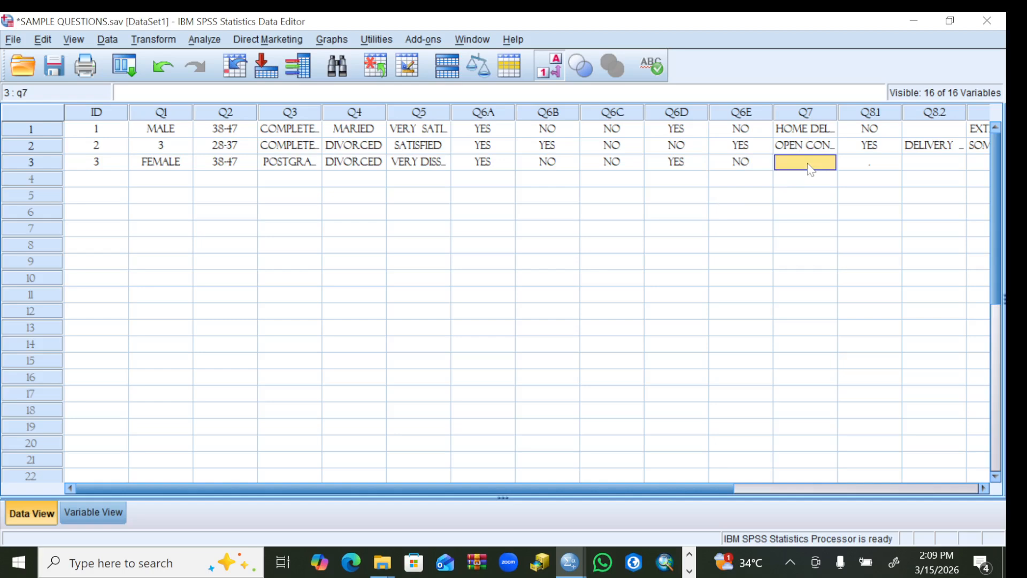
{"action": "type", "text": "HOME"}
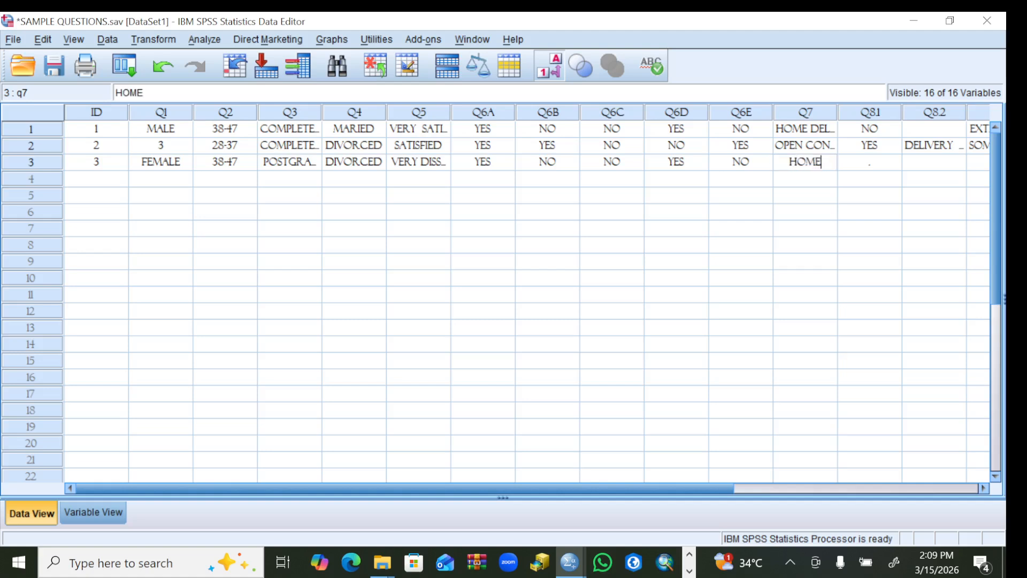
{"action": "type", "text": " DELI"}
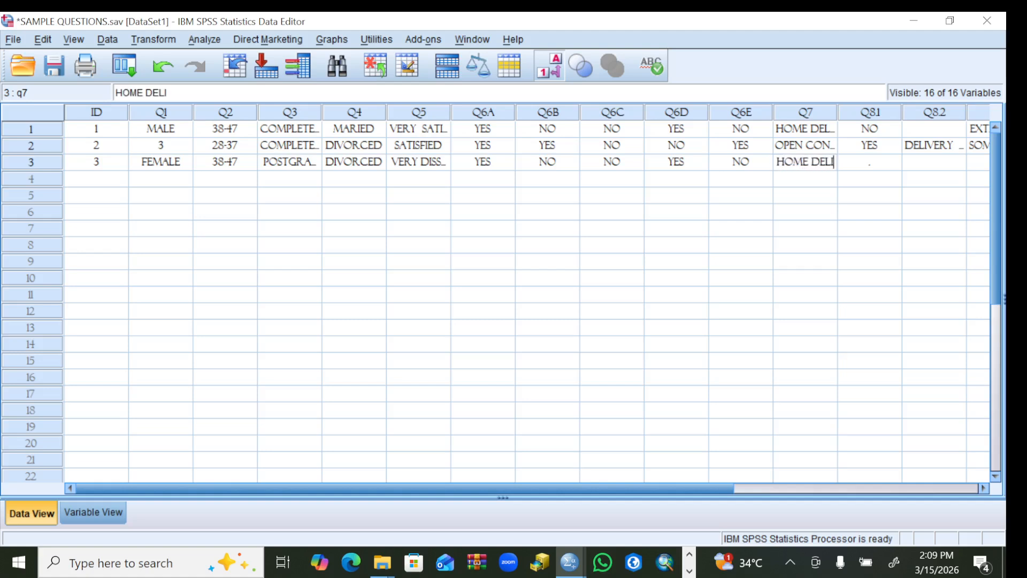
{"action": "type", "text": "VERY"}
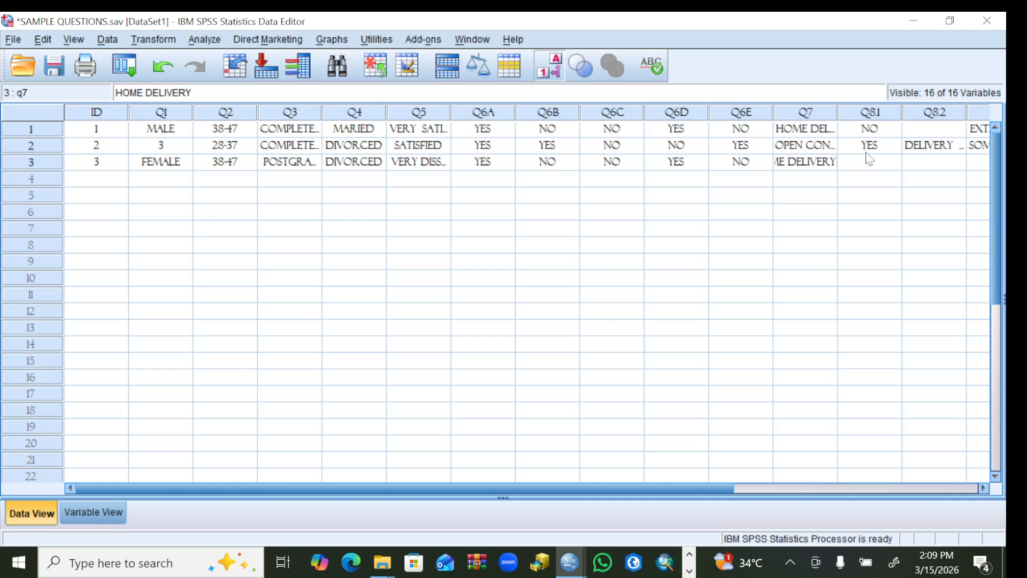
{"action": "left_click", "coordinate": [869, 151]}
{"action": "left_click", "coordinate": [871, 159]}
{"action": "left_click", "coordinate": [871, 160]}
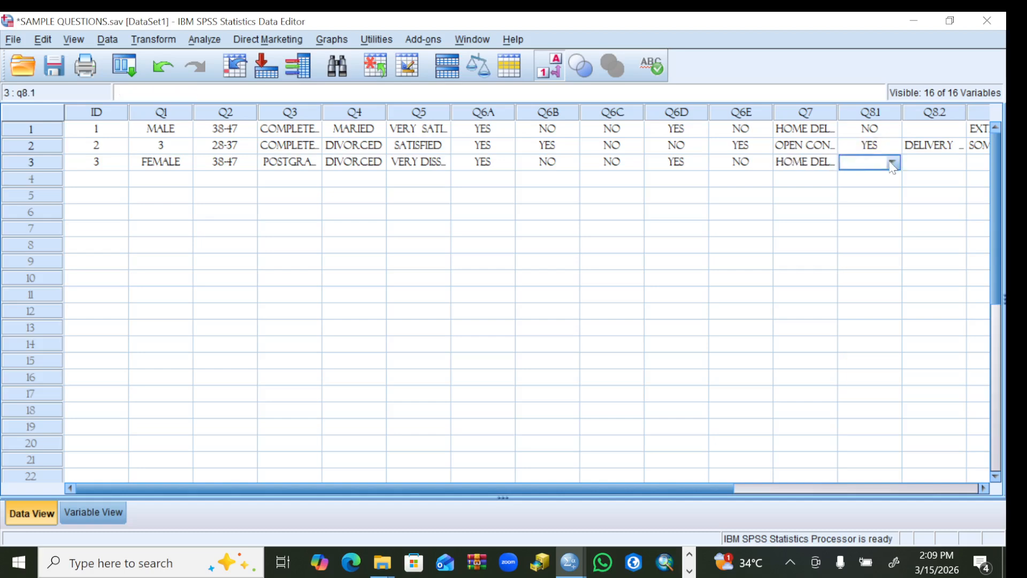
{"action": "left_click", "coordinate": [892, 163]}
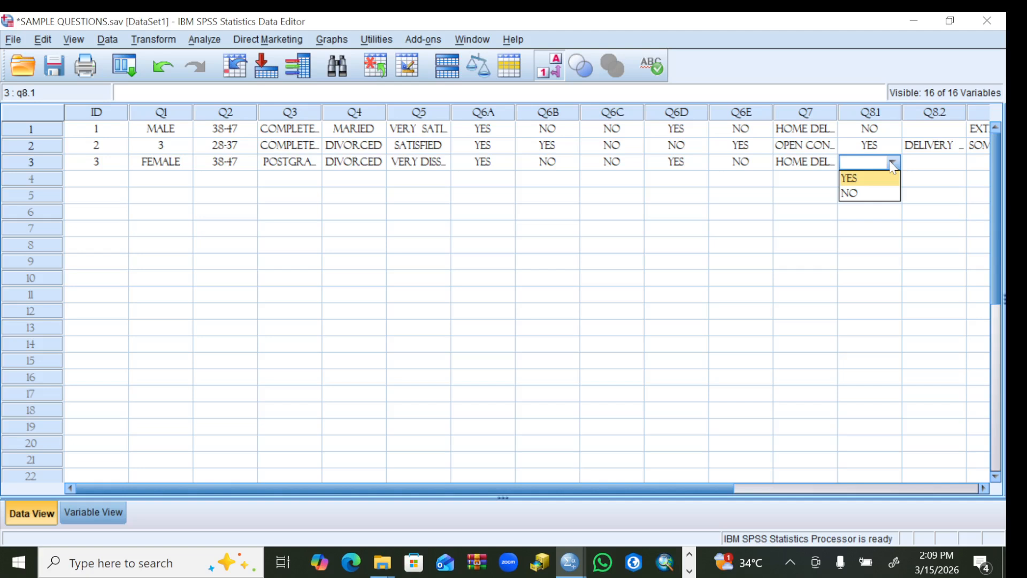
{"action": "left_click", "coordinate": [893, 163]}
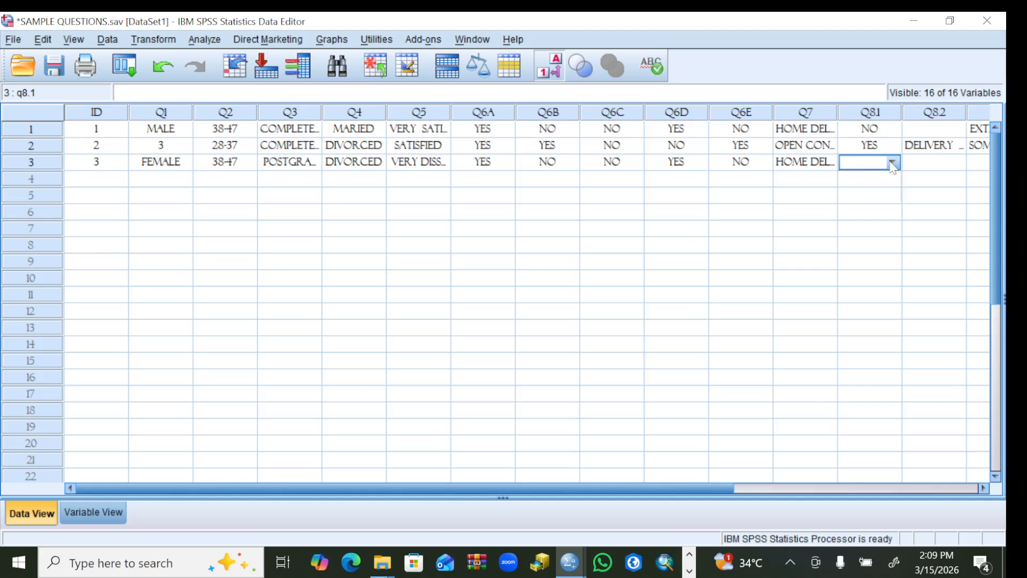
Step: Check question 8 in the Word questionnaire, then return to the SPSS data sheet
{"action": "left_click", "coordinate": [278, 561]}
{"action": "key", "text": "Right"}
{"action": "key", "text": "Return"}
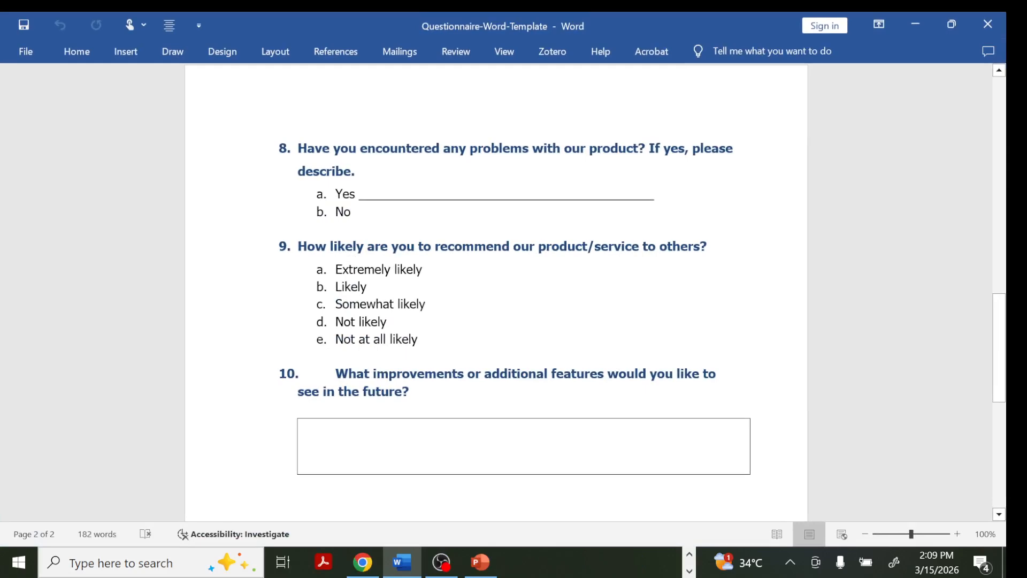
{"action": "left_click", "coordinate": [284, 560]}
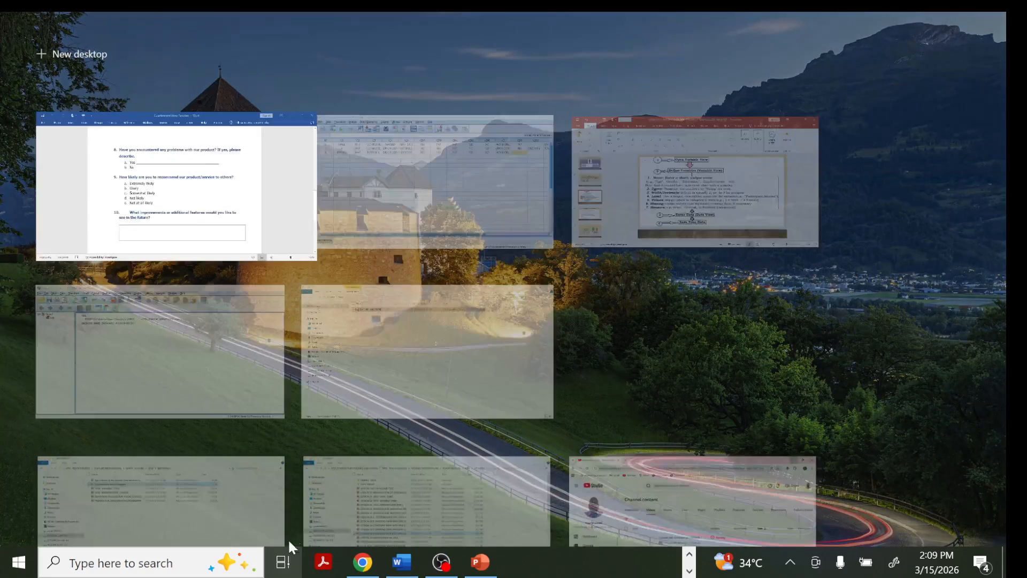
{"action": "left_click", "coordinate": [529, 214]}
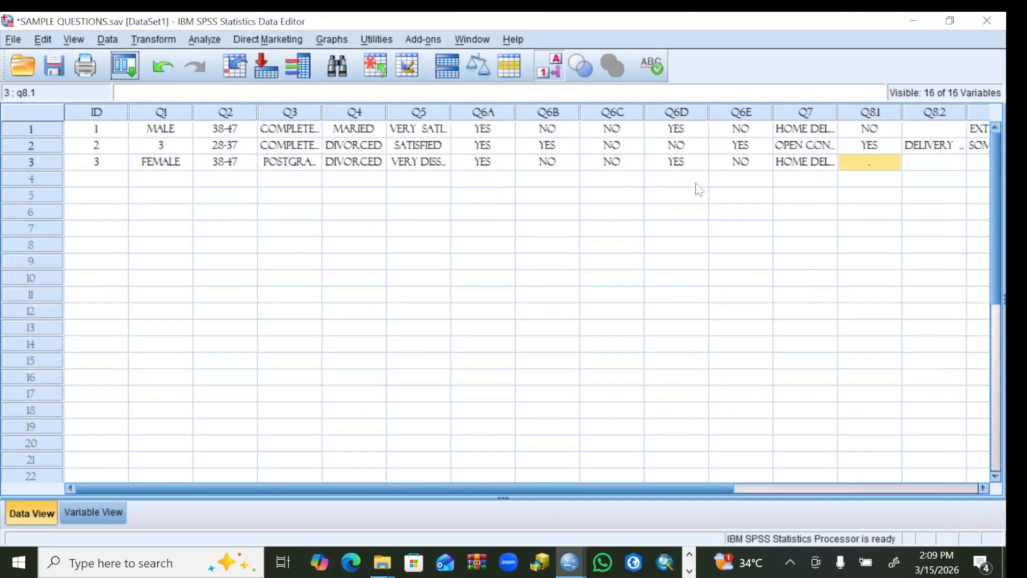
Step: Choose NO as the third case's answer for Q8.1
{"action": "double_click", "coordinate": [881, 166]}
{"action": "left_click", "coordinate": [893, 162]}
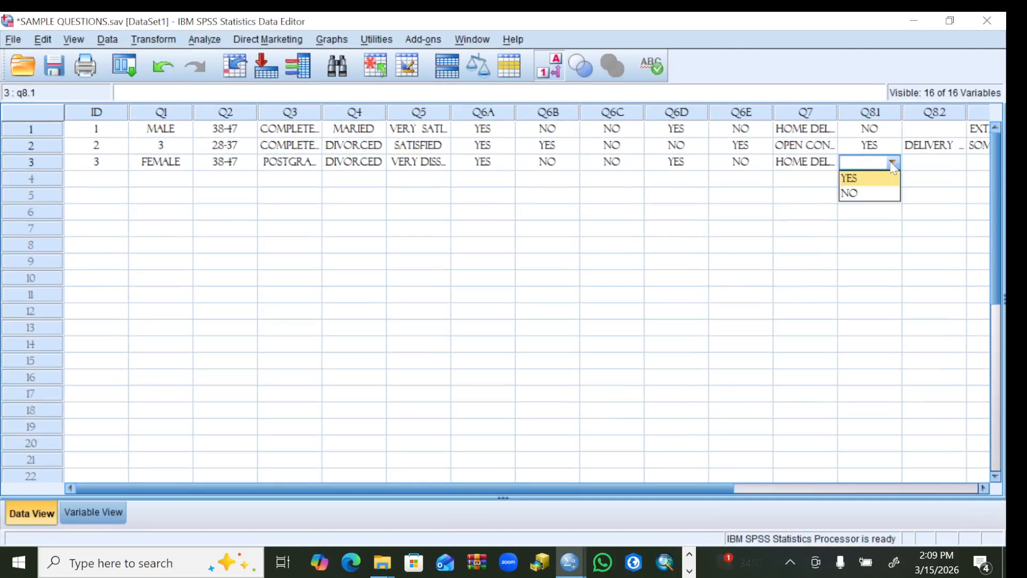
{"action": "left_click", "coordinate": [866, 193]}
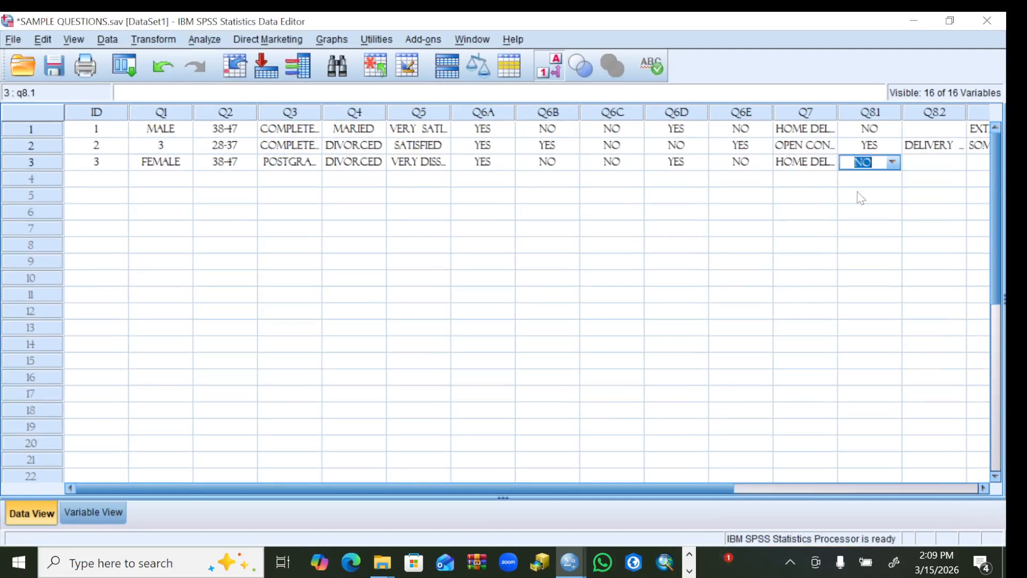
Step: Leave Q8.2 blank and choose LIKELY as the third case's answer for Q9
{"action": "left_click", "coordinate": [984, 488]}
{"action": "left_click", "coordinate": [984, 488]}
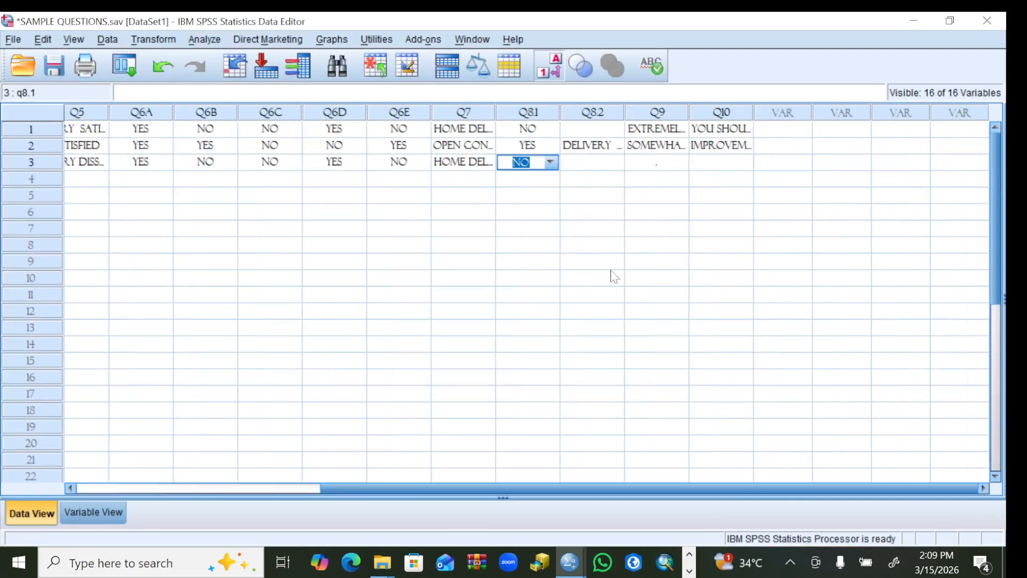
{"action": "left_click", "coordinate": [592, 163]}
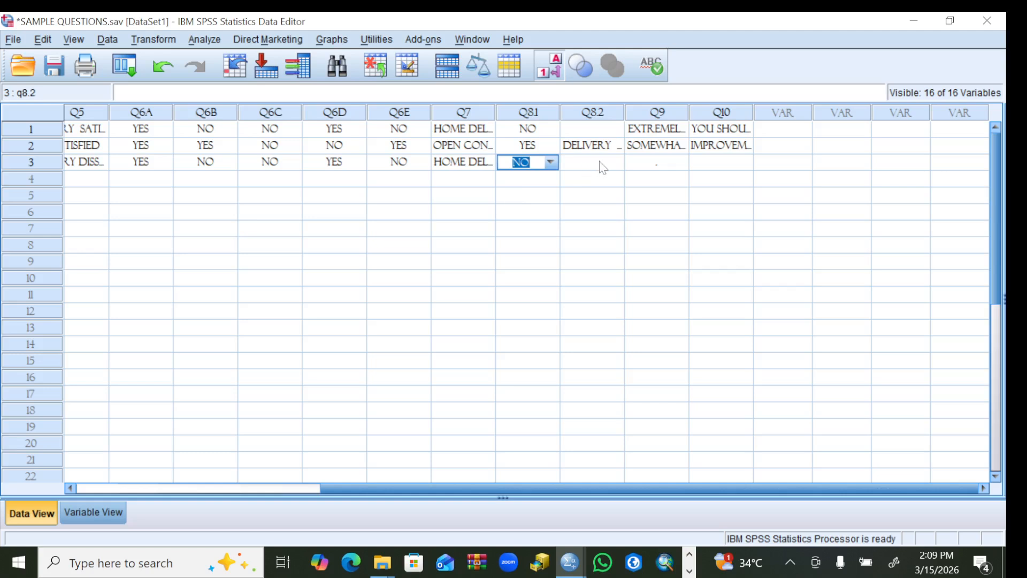
{"action": "left_click", "coordinate": [652, 167]}
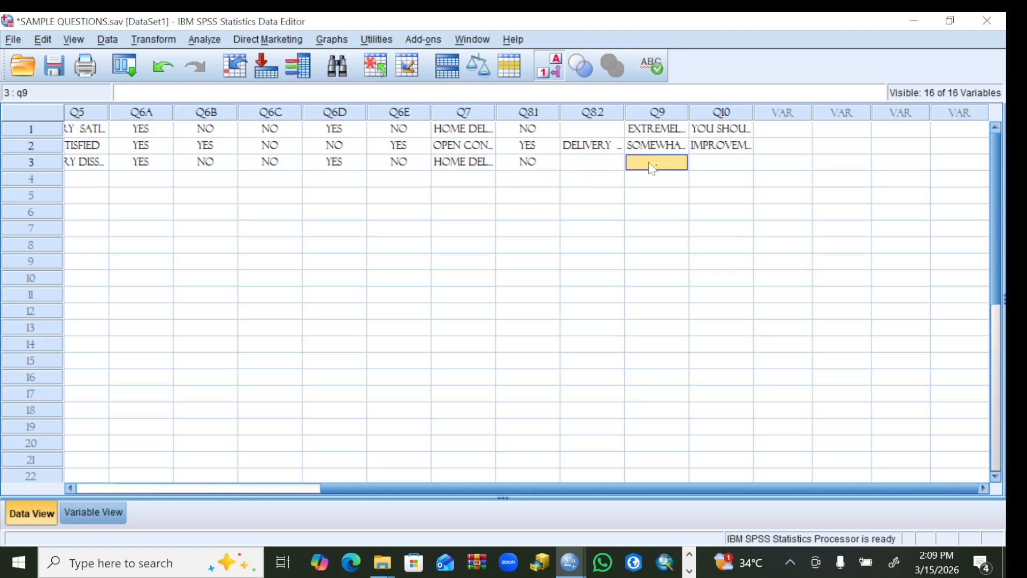
{"action": "left_click", "coordinate": [660, 163]}
{"action": "left_click", "coordinate": [677, 162]}
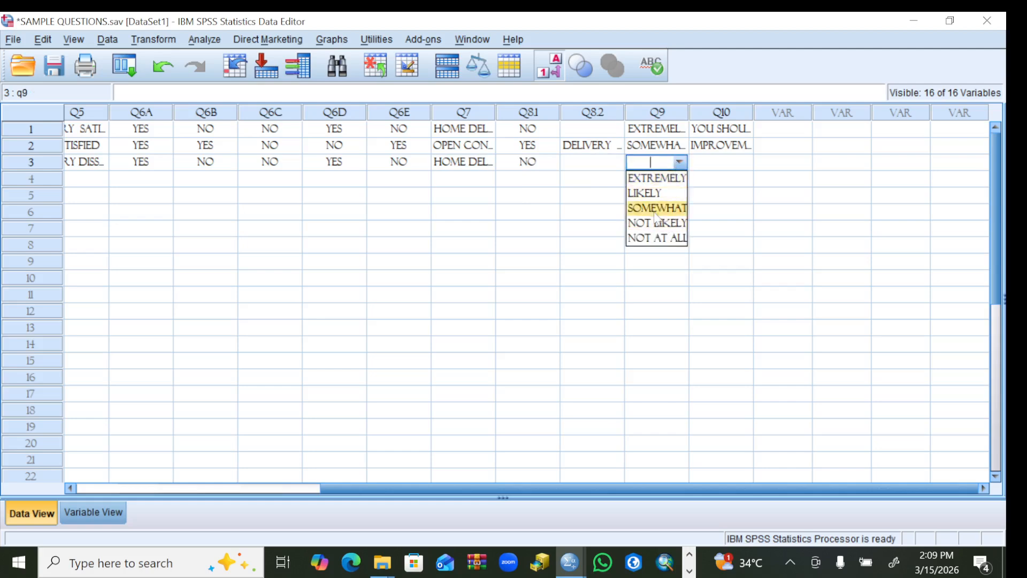
{"action": "left_click", "coordinate": [644, 194]}
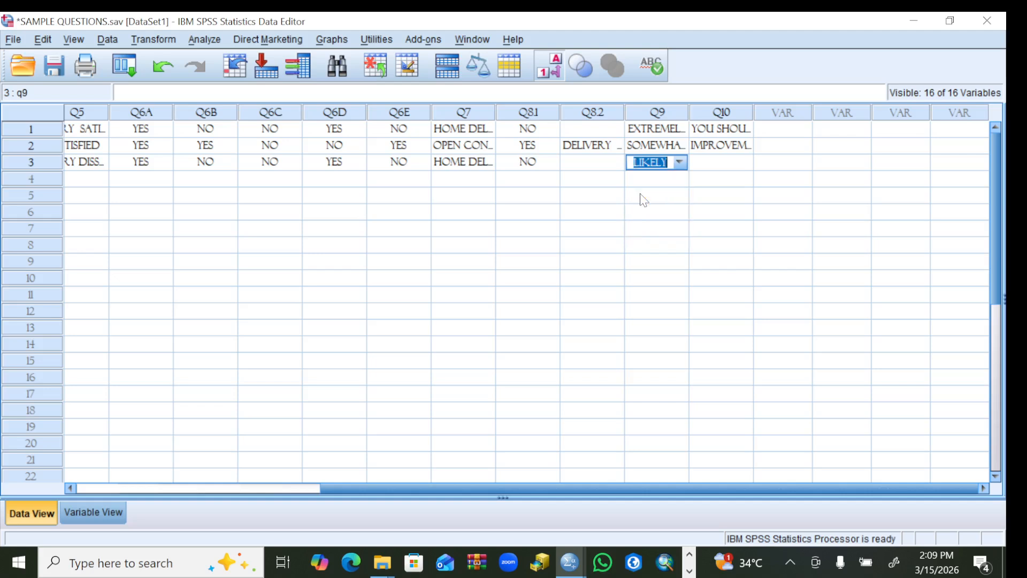
Step: Enter THE FLAVOR OF THE PRODUCT as the third case's answer for Q10
{"action": "left_click", "coordinate": [734, 168]}
{"action": "left_click", "coordinate": [734, 167]}
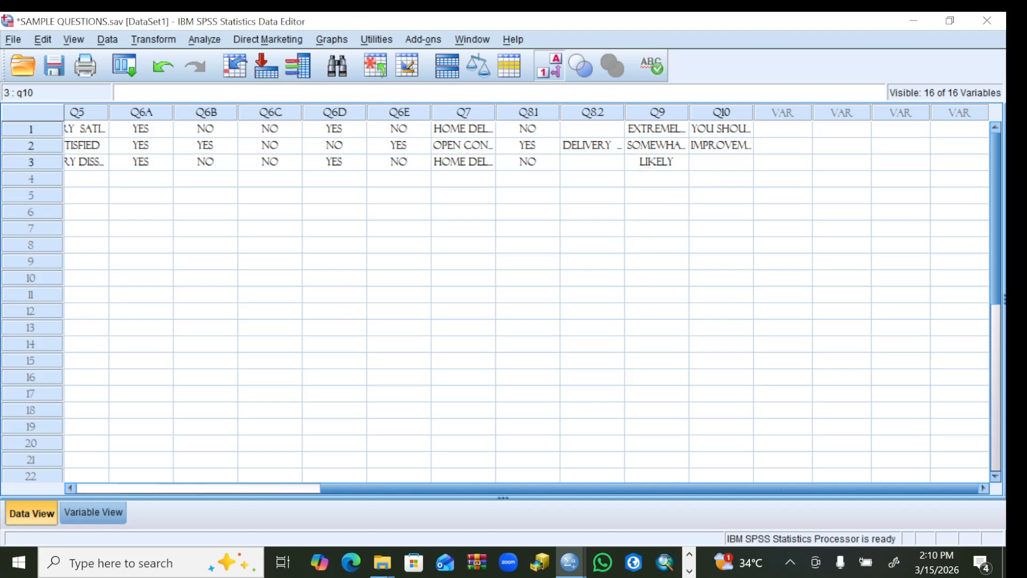
{"action": "type", "text": "THE FLAVOR "}
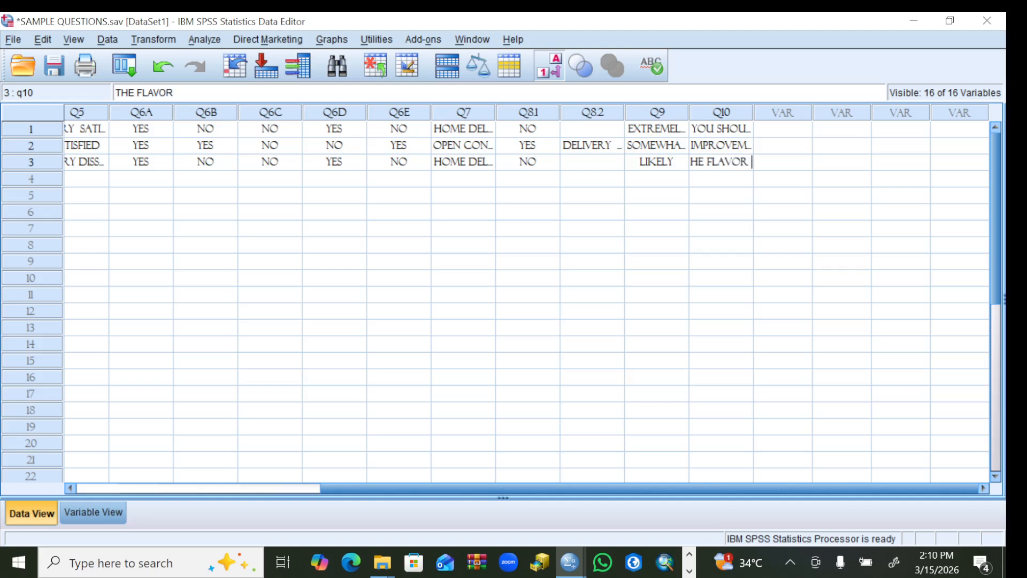
{"action": "type", "text": "OF THE "}
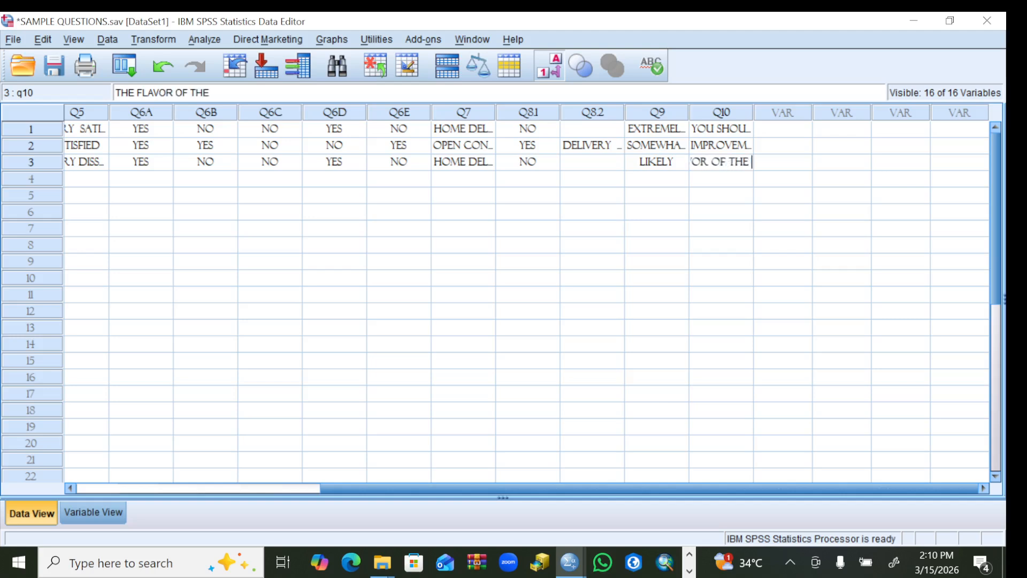
{"action": "type", "text": "PRODUCT"}
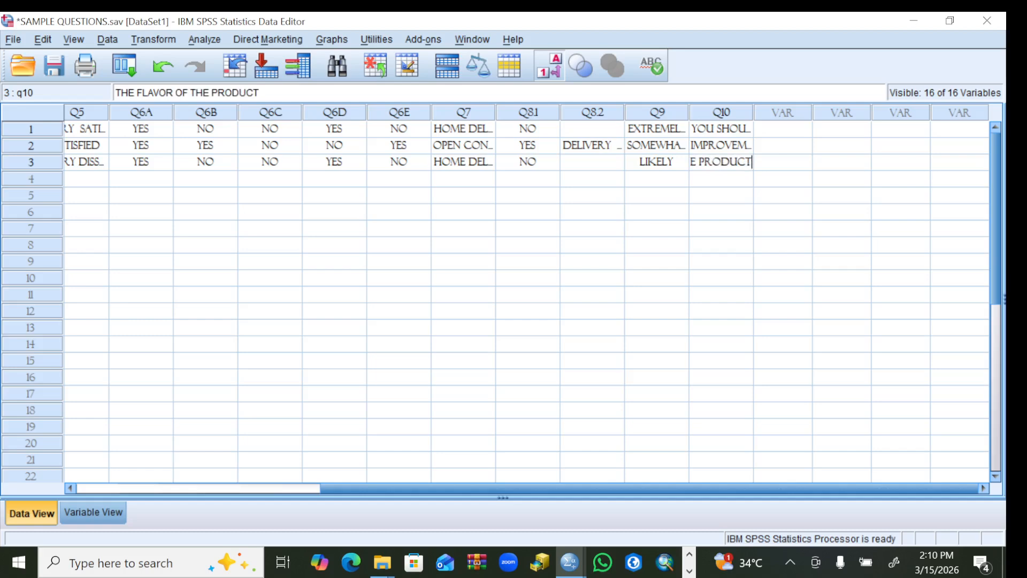
Step: Start the fourth case with ID 4 and choose MALE for Q1
{"action": "left_click", "coordinate": [75, 487]}
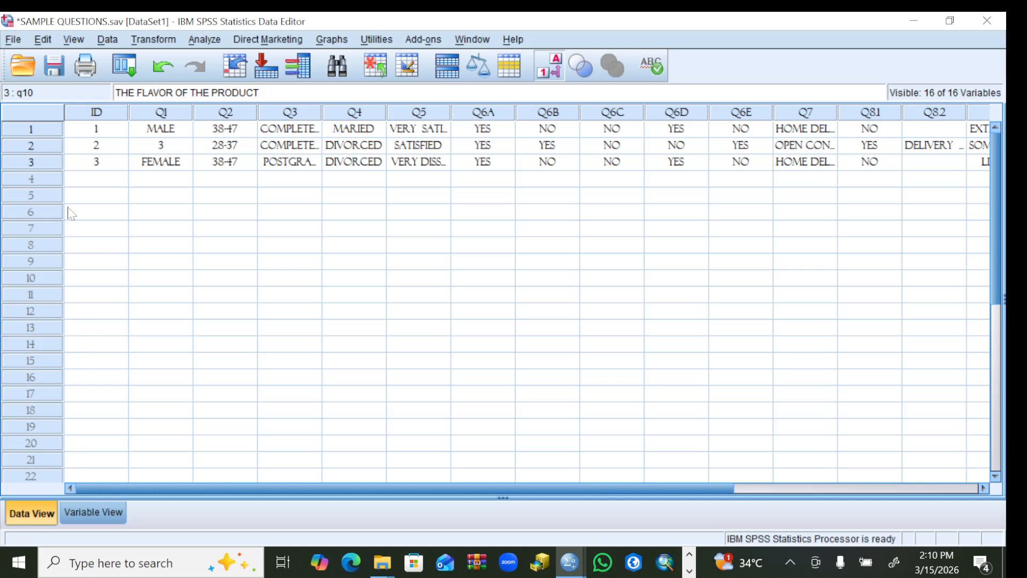
{"action": "left_click", "coordinate": [88, 184]}
{"action": "type", "text": "4"}
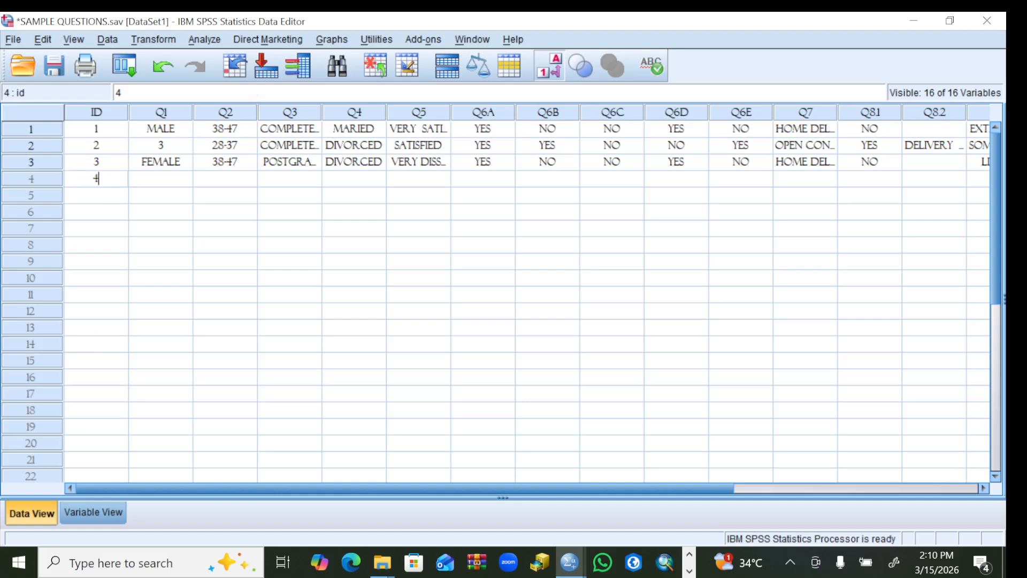
{"action": "left_click", "coordinate": [160, 178]}
{"action": "left_click", "coordinate": [184, 180]}
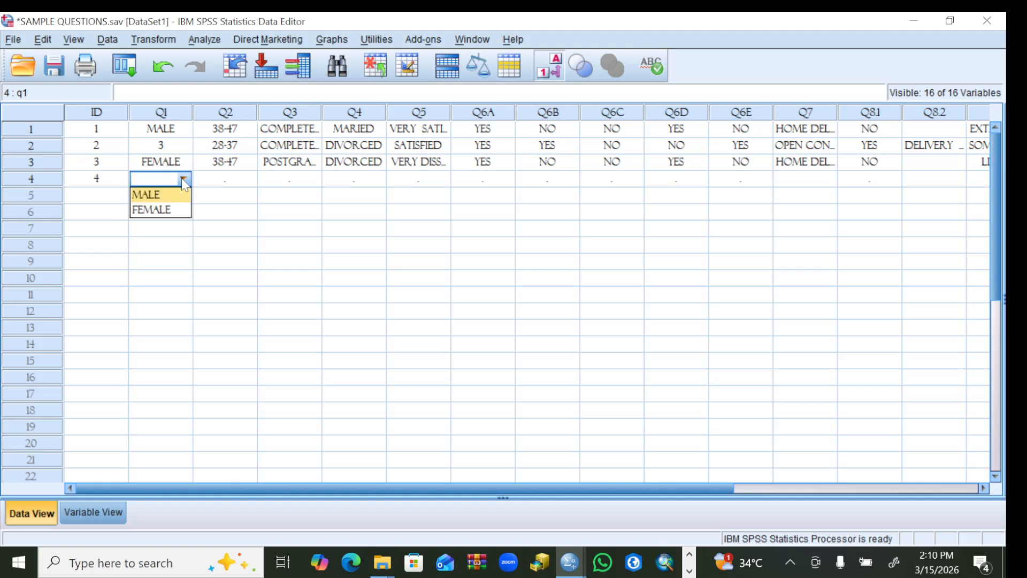
{"action": "left_click", "coordinate": [155, 198]}
Step: Choose >48 for Q2 and the did-not-attend-school option for Q3 in the fourth case
{"action": "left_click", "coordinate": [225, 182]}
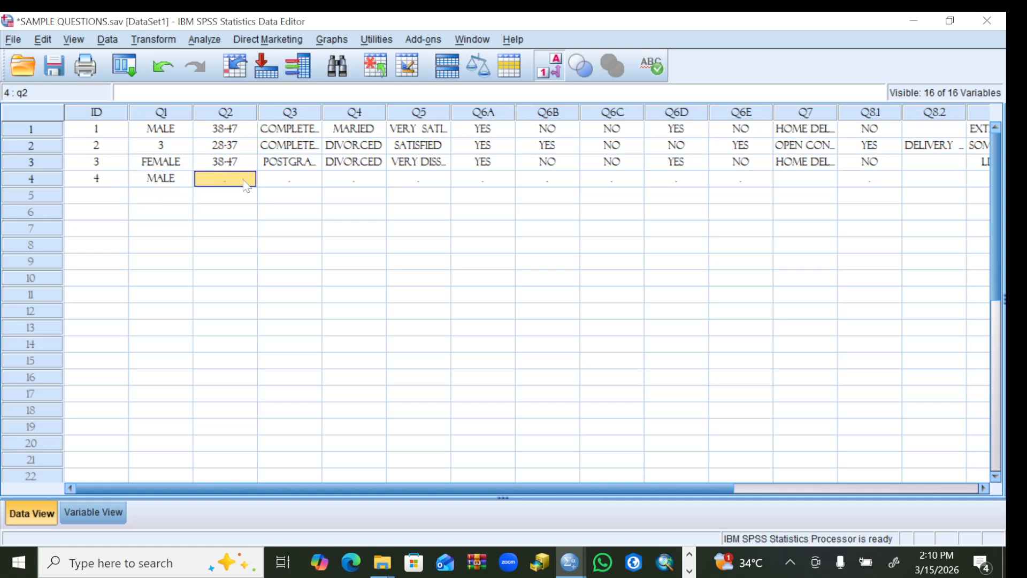
{"action": "left_click", "coordinate": [248, 179]}
{"action": "left_click", "coordinate": [216, 242]}
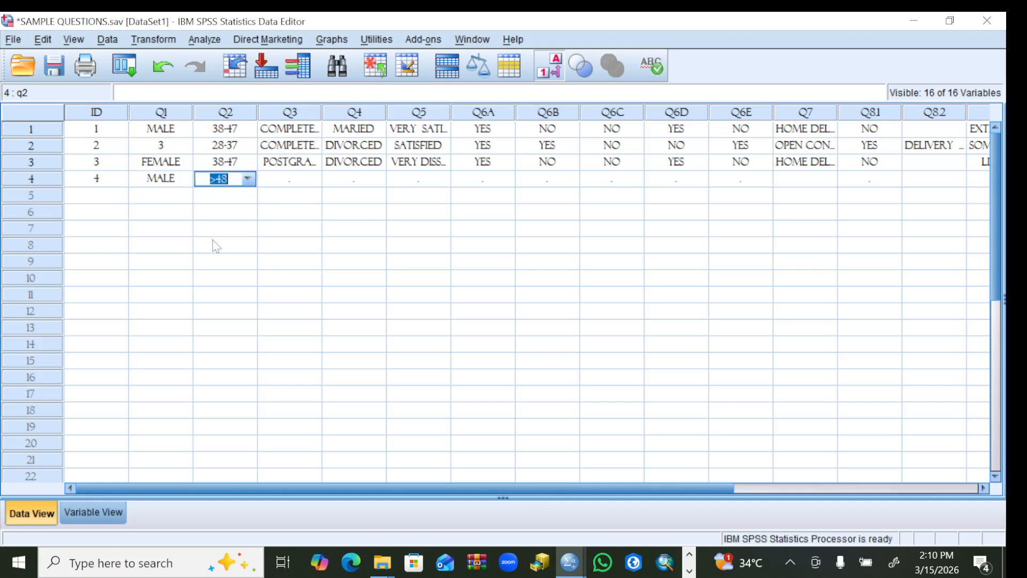
{"action": "left_click", "coordinate": [301, 184]}
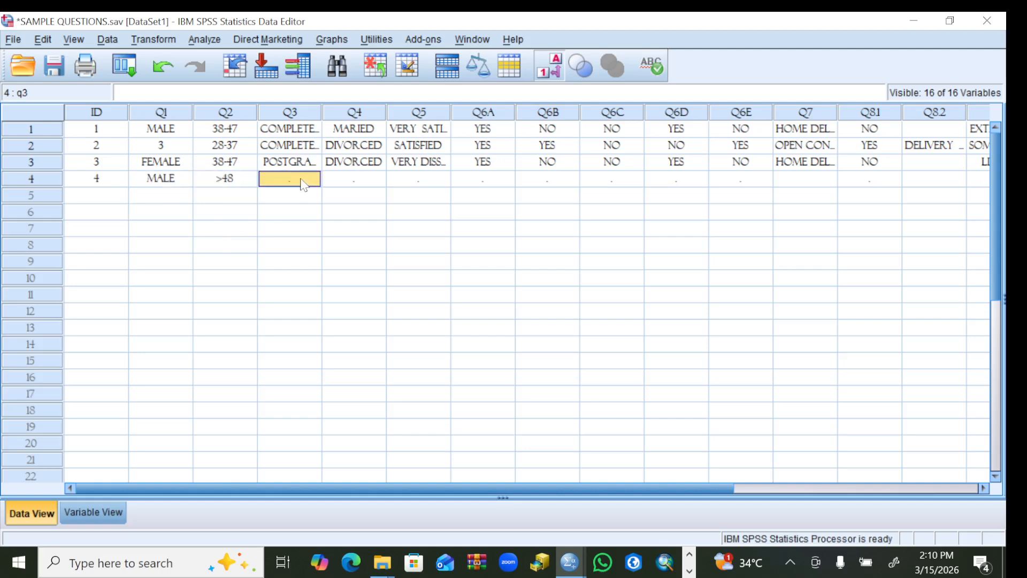
{"action": "left_click", "coordinate": [310, 180]}
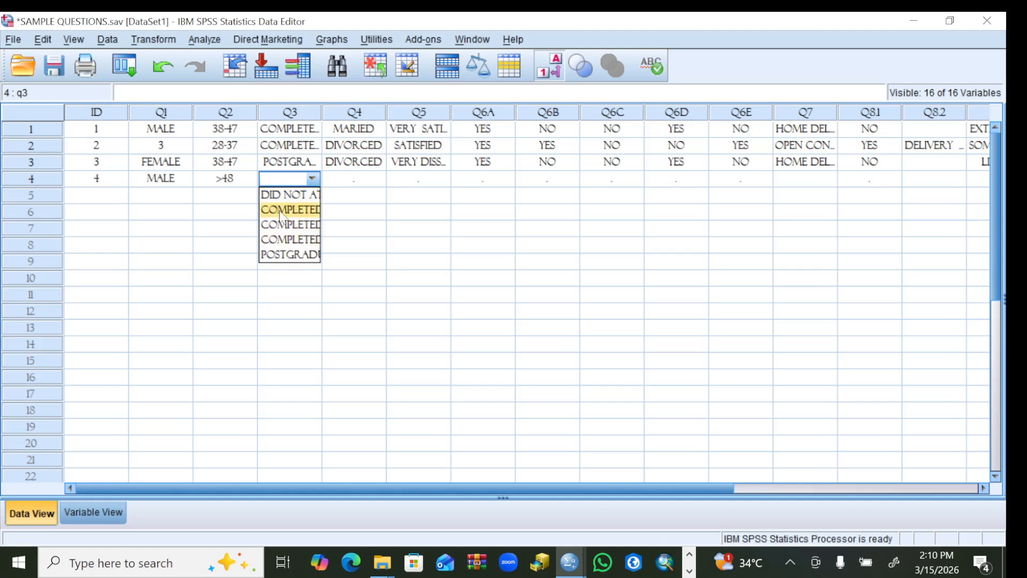
{"action": "left_click", "coordinate": [275, 195]}
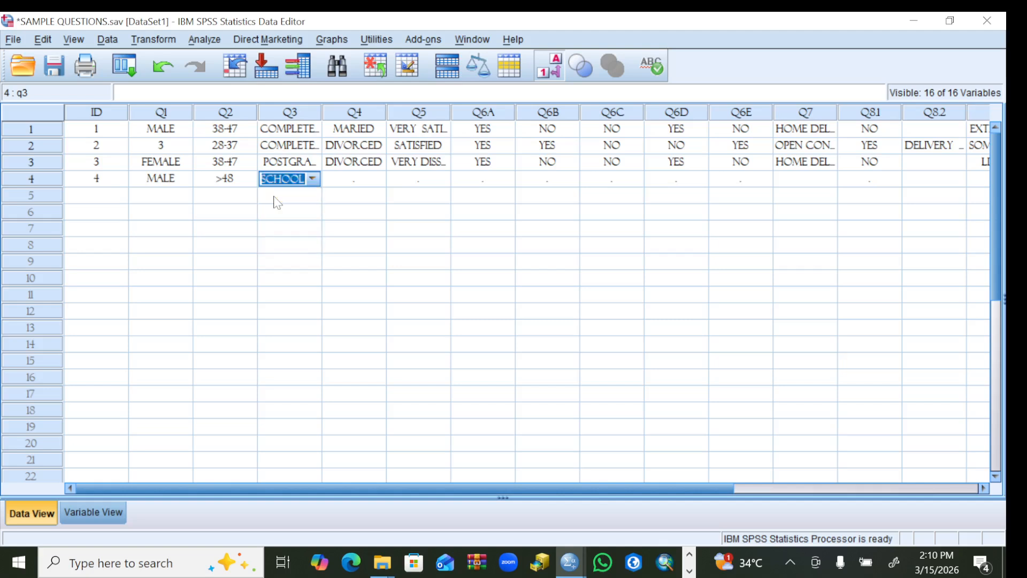
Step: Choose SINGLE for Q4 and SATISFIED for Q5 in the fourth case
{"action": "left_click", "coordinate": [368, 182]}
{"action": "left_click", "coordinate": [371, 180]}
{"action": "left_click", "coordinate": [378, 180]}
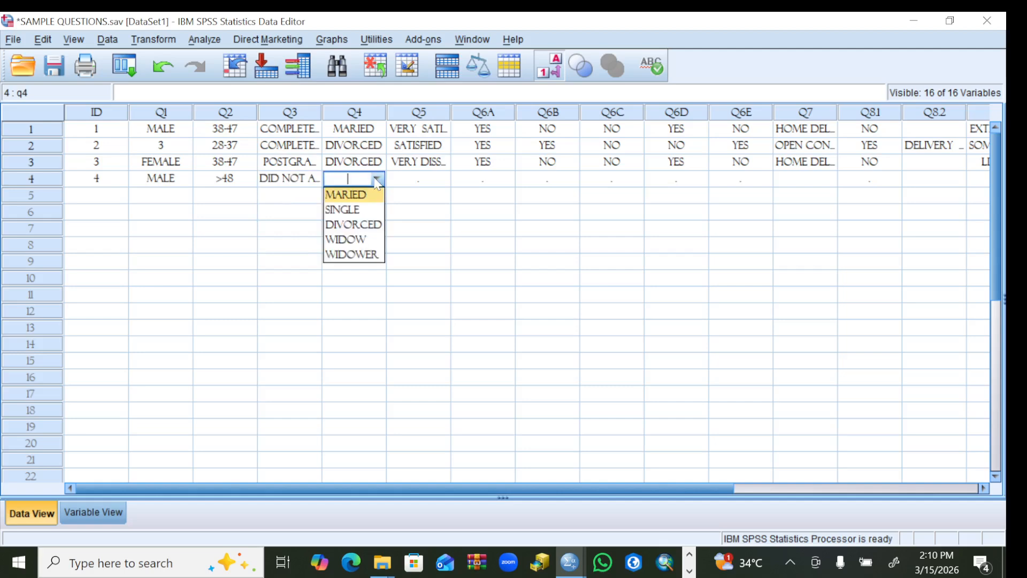
{"action": "left_click", "coordinate": [355, 210]}
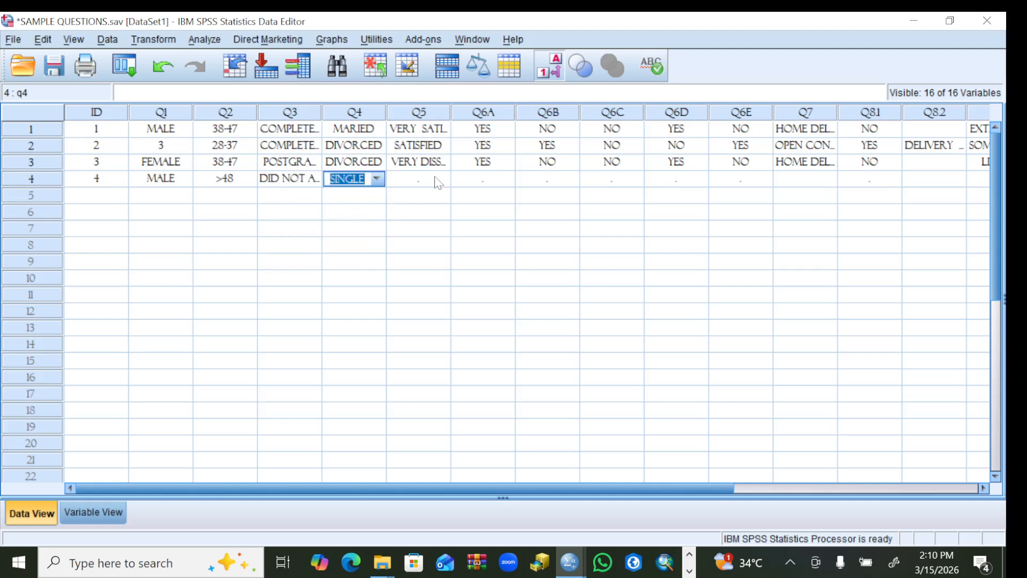
{"action": "left_click", "coordinate": [438, 183]}
{"action": "left_click", "coordinate": [442, 180]}
{"action": "left_click", "coordinate": [442, 181]}
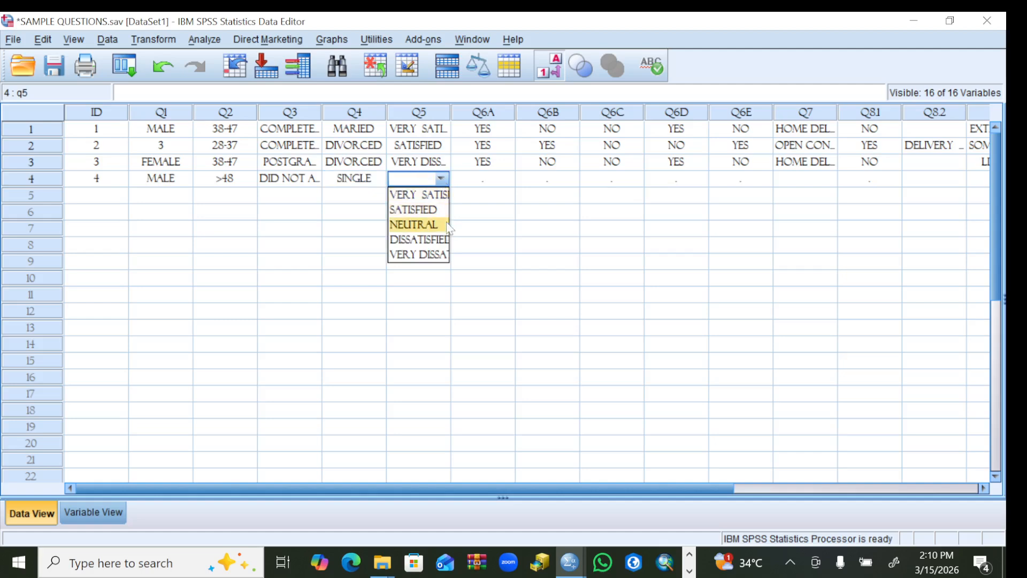
{"action": "left_click", "coordinate": [405, 210]}
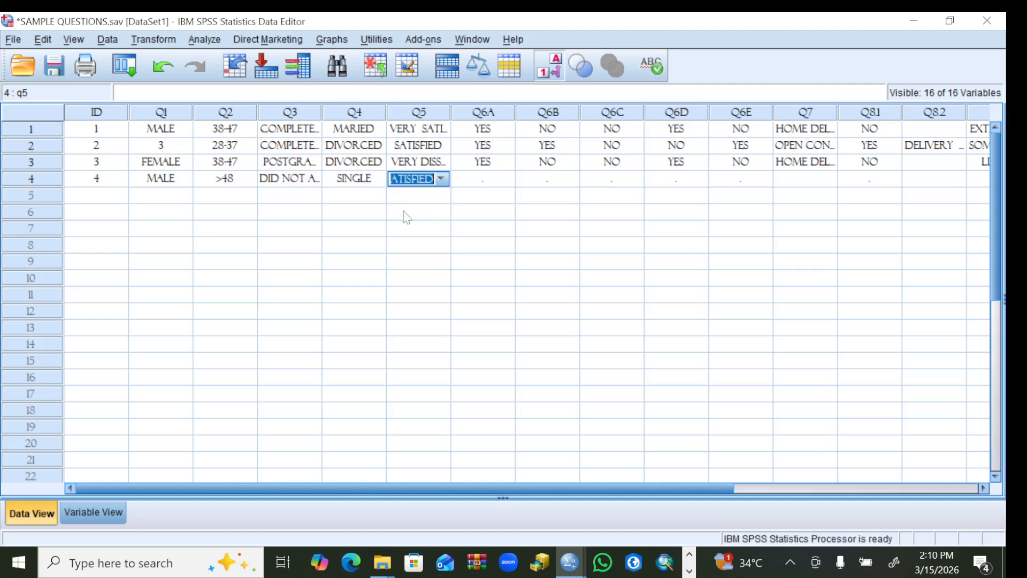
Step: Choose YES as the fourth case's answer for Q6A
{"action": "left_click", "coordinate": [504, 181]}
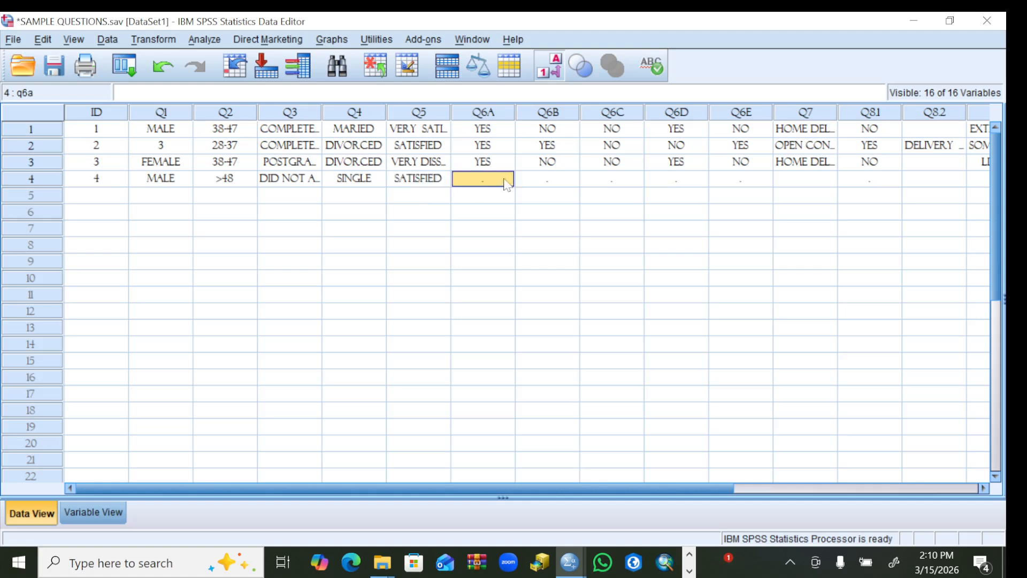
{"action": "left_click", "coordinate": [505, 181]}
{"action": "left_click", "coordinate": [507, 179]}
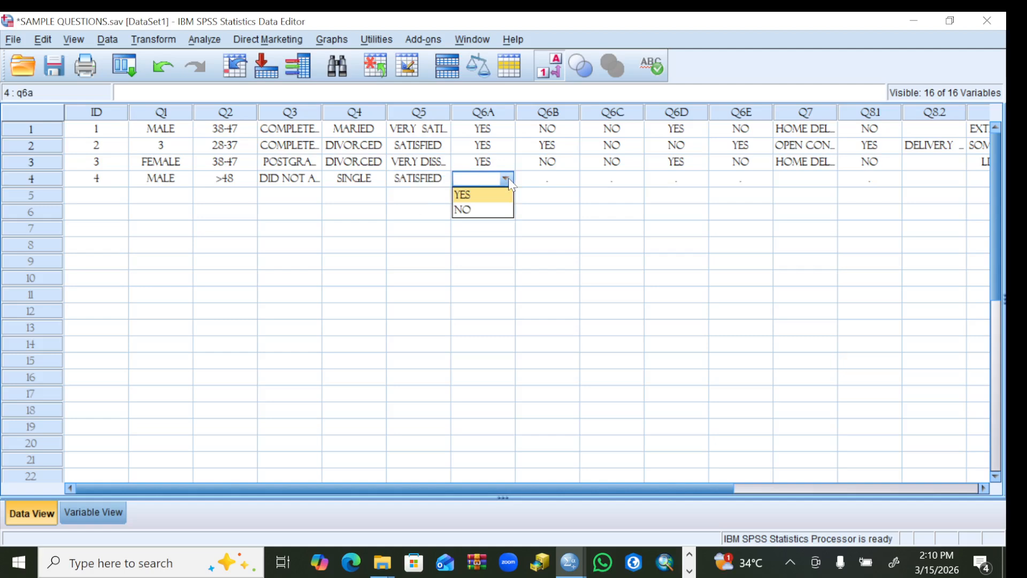
{"action": "left_click", "coordinate": [465, 195]}
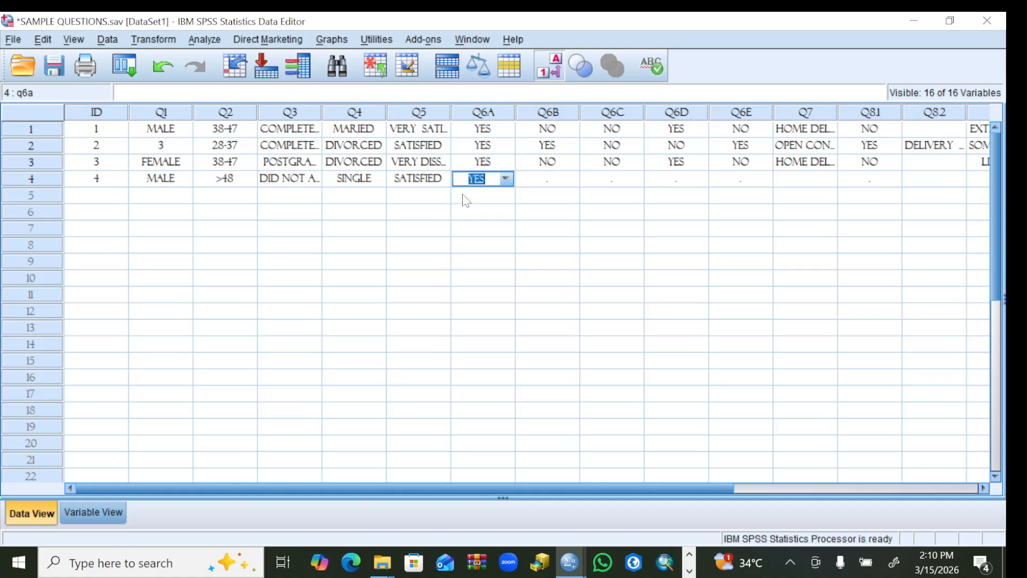
Step: Choose NO for both Q6B and Q6C in the fourth case
{"action": "left_click", "coordinate": [568, 180]}
{"action": "left_click", "coordinate": [572, 181]}
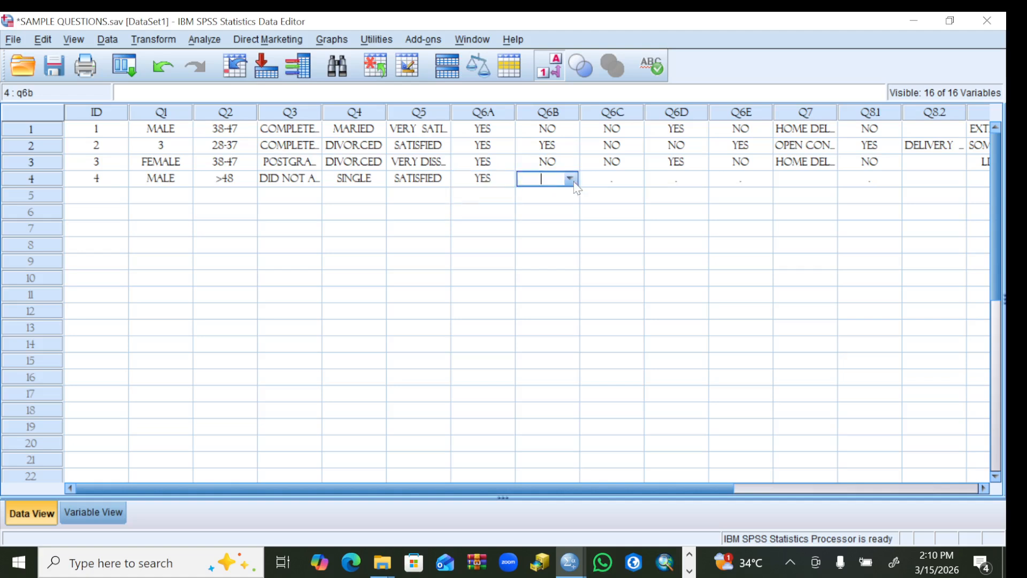
{"action": "left_click", "coordinate": [572, 180]}
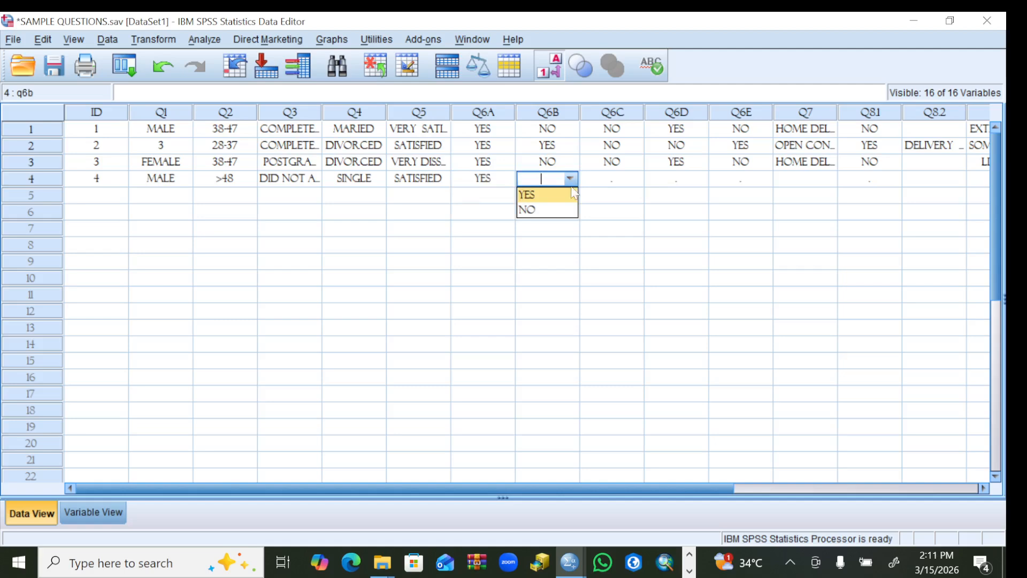
{"action": "left_click", "coordinate": [537, 209]}
{"action": "left_click", "coordinate": [642, 184]}
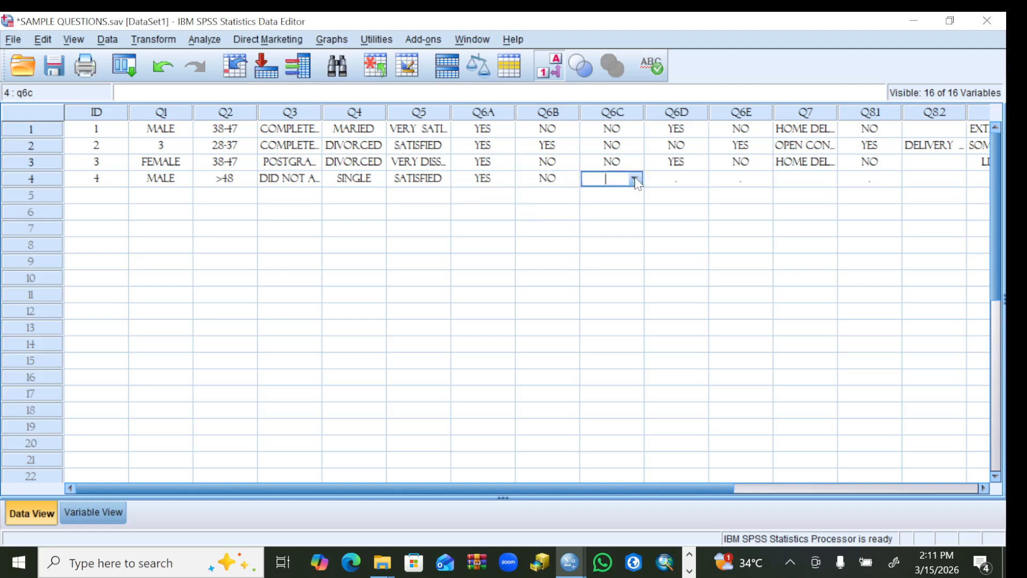
{"action": "left_click", "coordinate": [637, 180]}
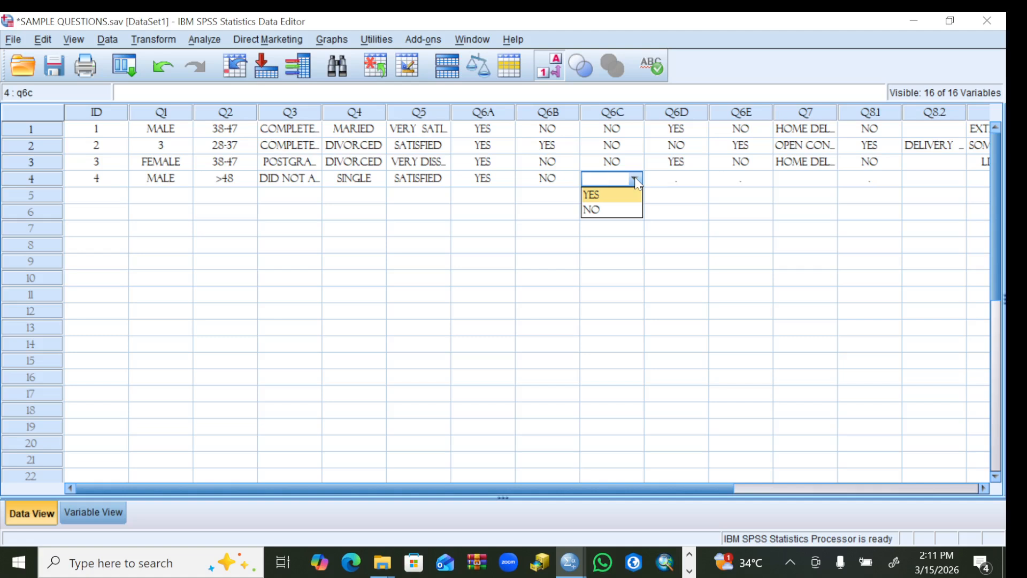
{"action": "left_click", "coordinate": [612, 210]}
Step: Choose YES for Q6D and NO for Q6E in the fourth case
{"action": "double_click", "coordinate": [696, 181]}
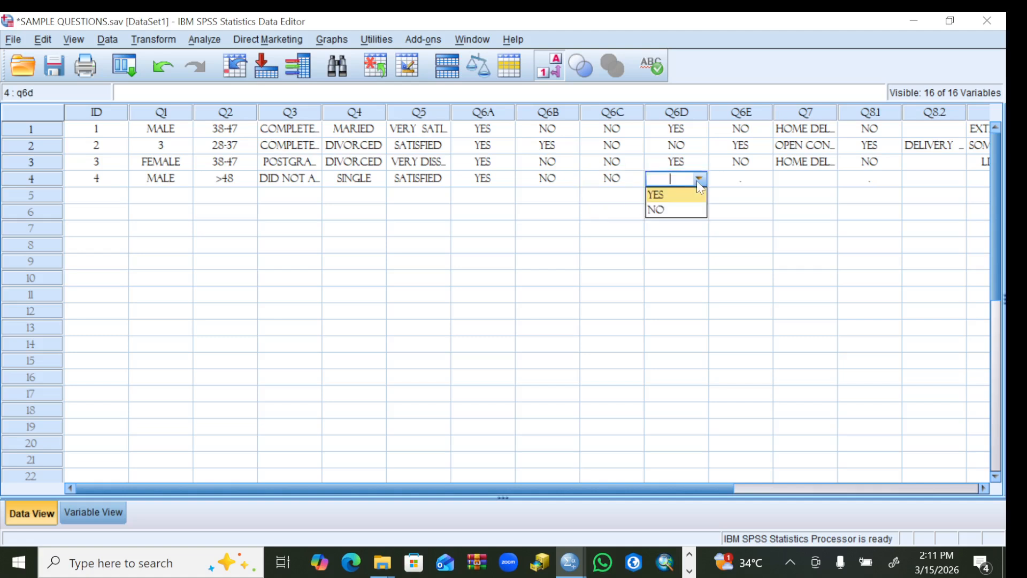
{"action": "left_click", "coordinate": [659, 195]}
{"action": "left_click", "coordinate": [759, 179]}
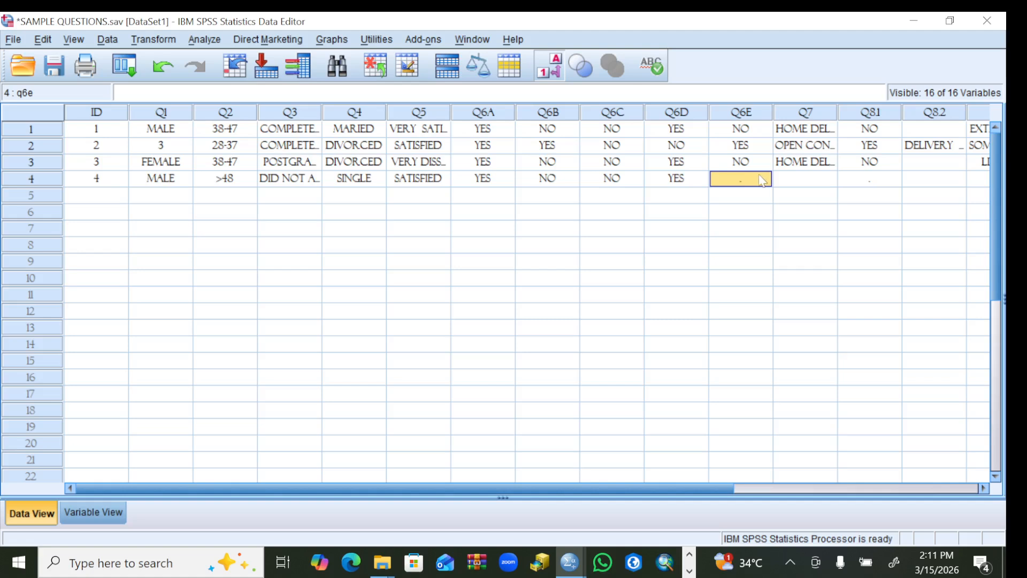
{"action": "left_click", "coordinate": [762, 181]}
{"action": "left_click", "coordinate": [763, 181]}
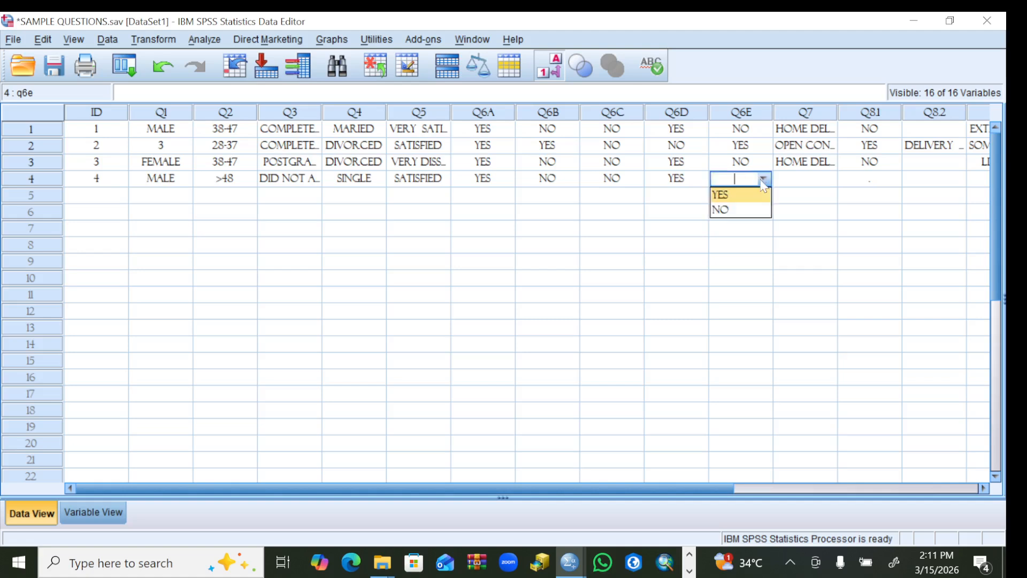
{"action": "left_click", "coordinate": [732, 209]}
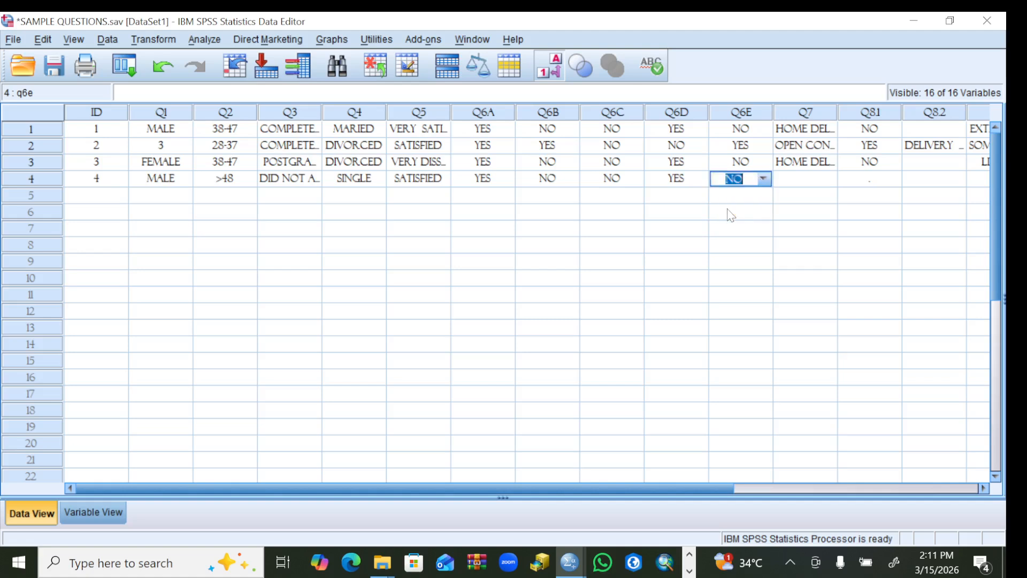
Step: Enter LISTENING TO THE CUSTOMERS VIEW as the fourth case's text answer for Q7
{"action": "left_click", "coordinate": [822, 185]}
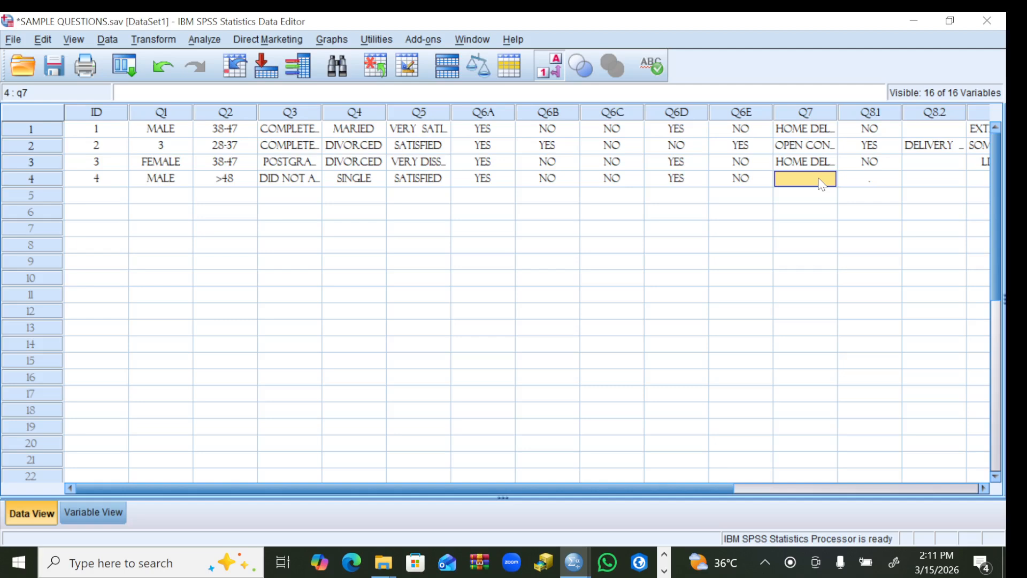
{"action": "type", "text": "LIS"}
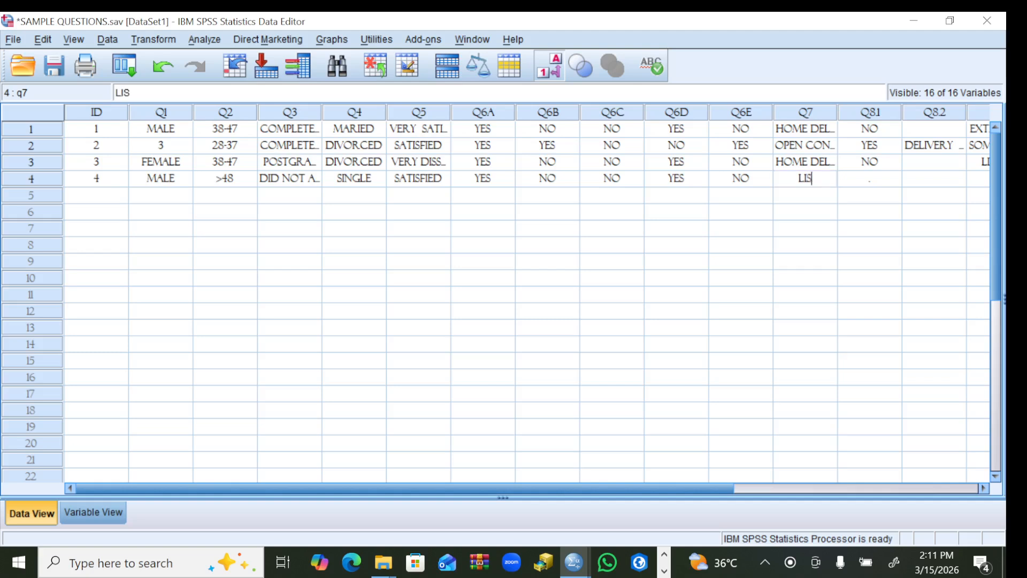
{"action": "type", "text": "TENING"}
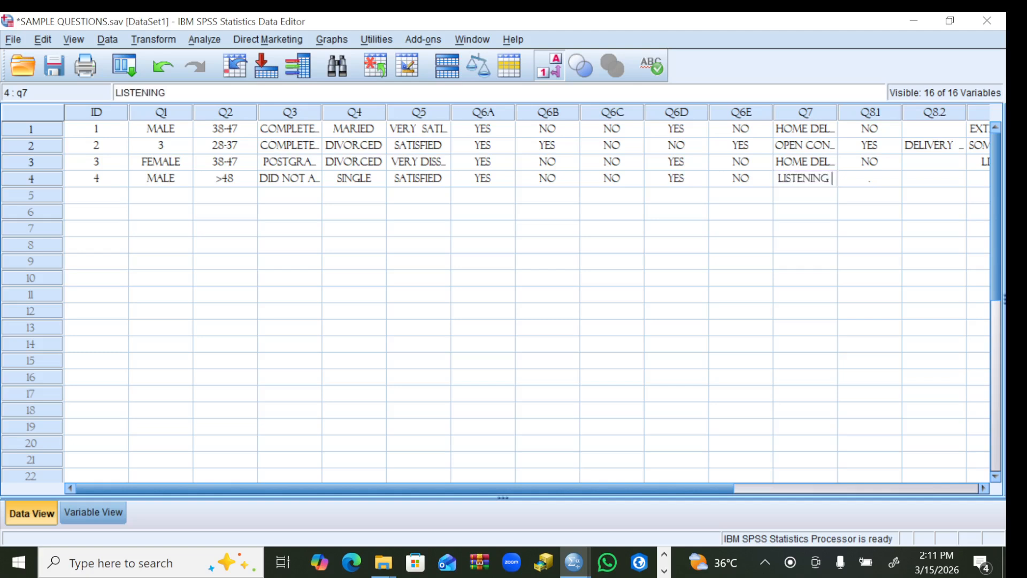
{"action": "type", "text": " TO THE "}
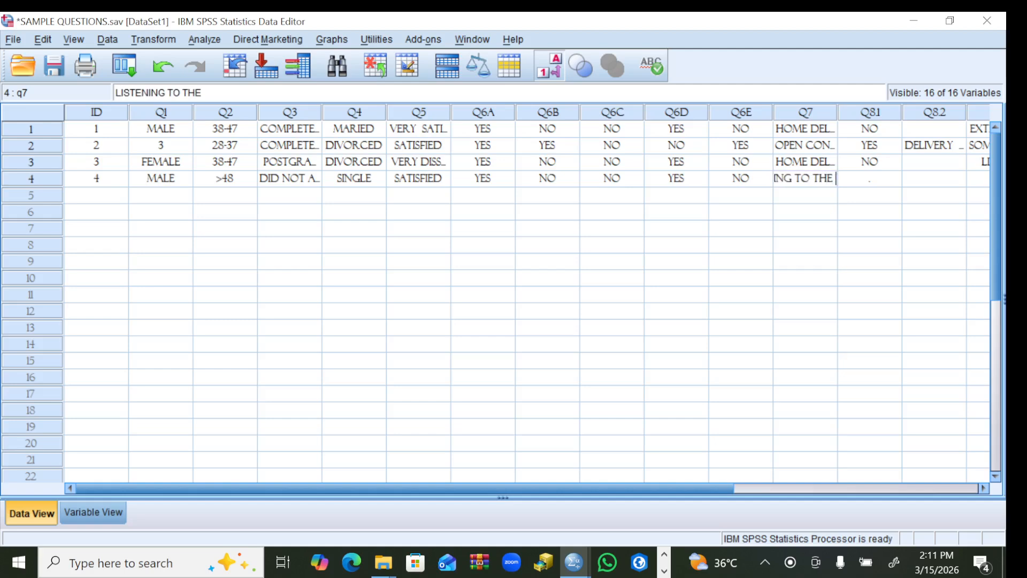
{"action": "type", "text": "CUSTOM"}
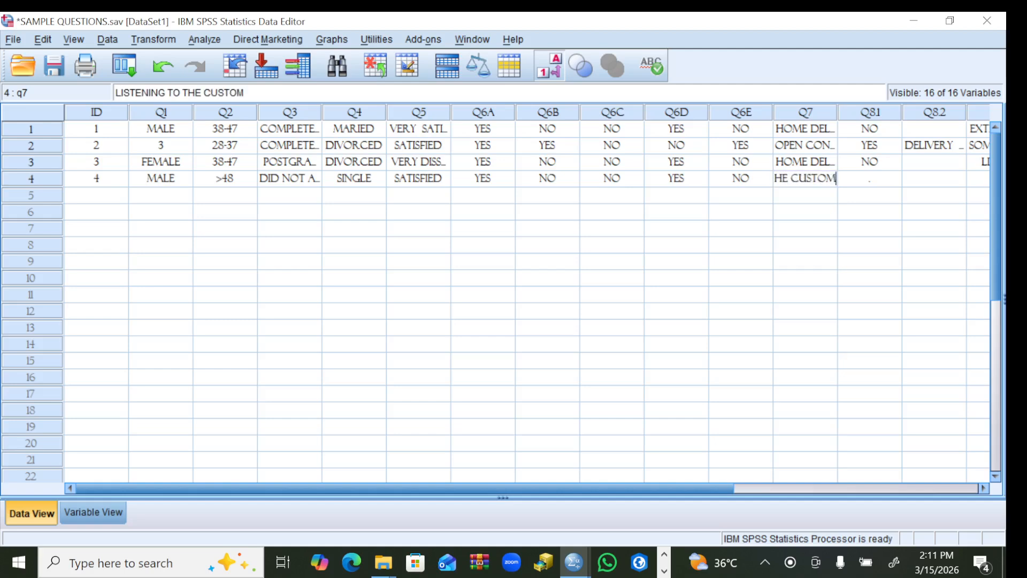
{"action": "type", "text": "MERS"}
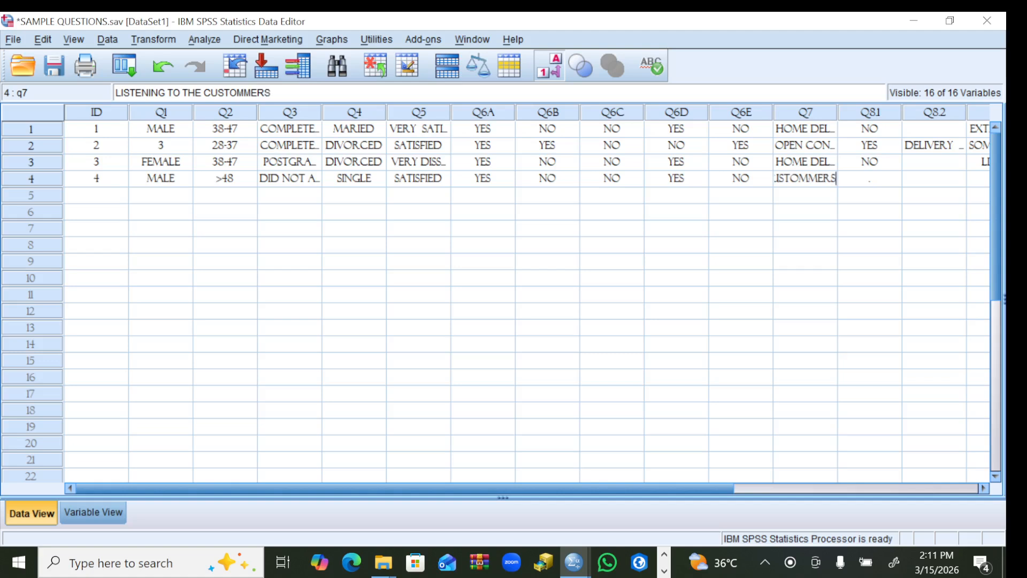
{"action": "key", "text": "BackSpace"}
{"action": "key", "text": "BackSpace"}
{"action": "key", "text": "BackSpace"}
{"action": "key", "text": "BackSpace"}
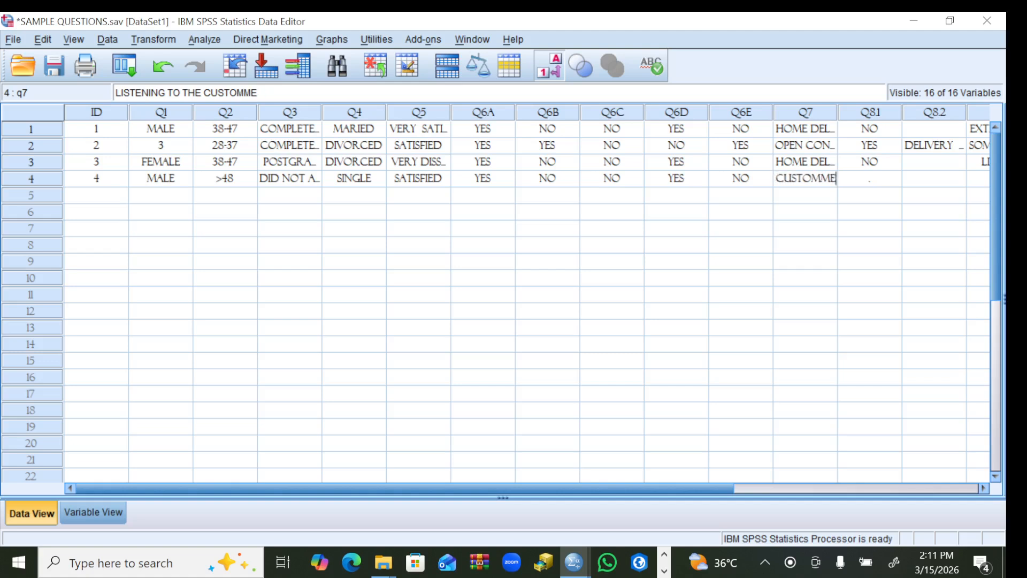
{"action": "type", "text": "ERS VIEW"}
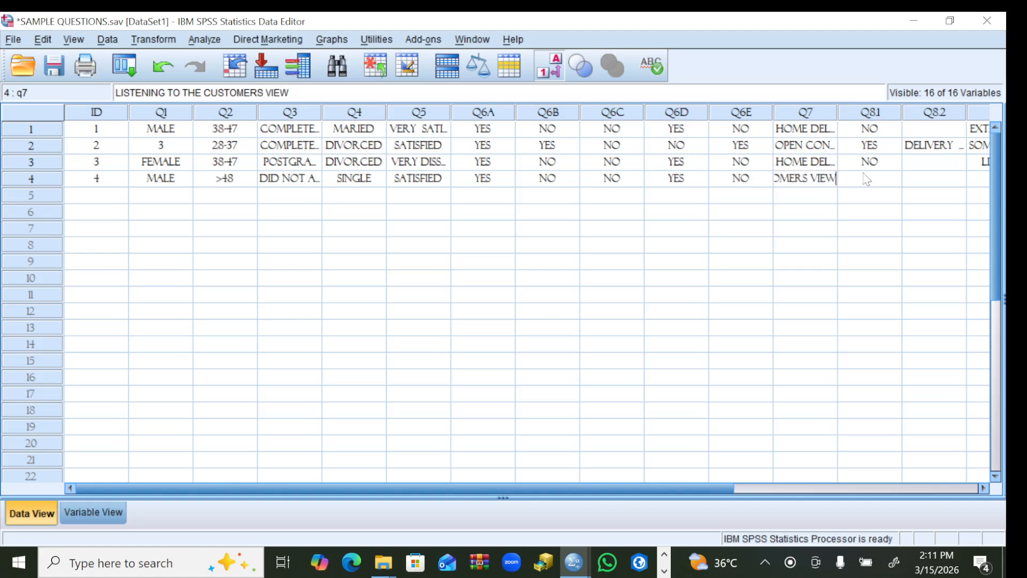
Step: Check question 8 in the Word questionnaire, return to the SPSS data sheet and choose YES for Q8.1 in the fourth case
{"action": "left_click", "coordinate": [283, 560]}
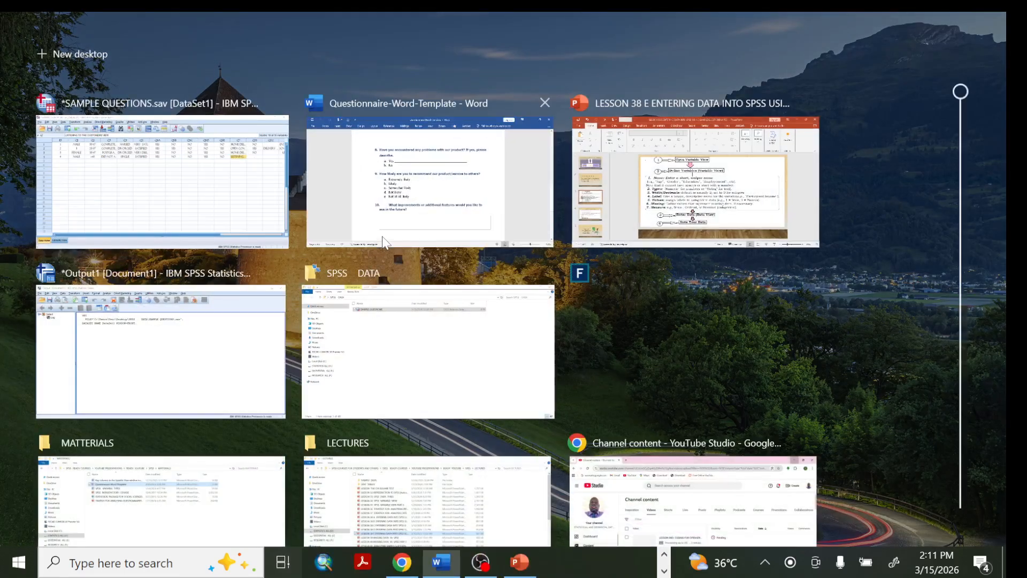
{"action": "left_click", "coordinate": [383, 241]}
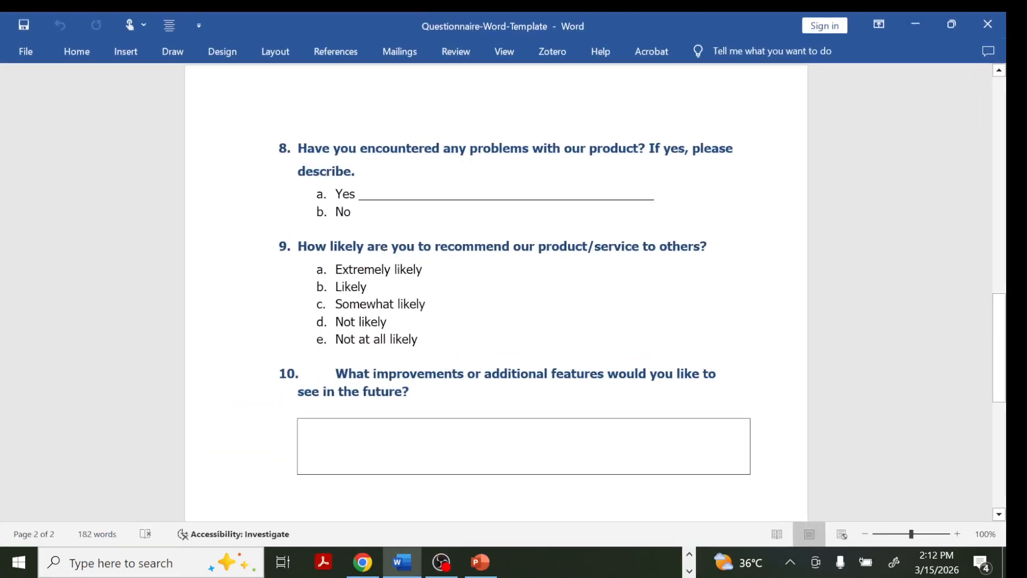
{"action": "left_click", "coordinate": [283, 562]}
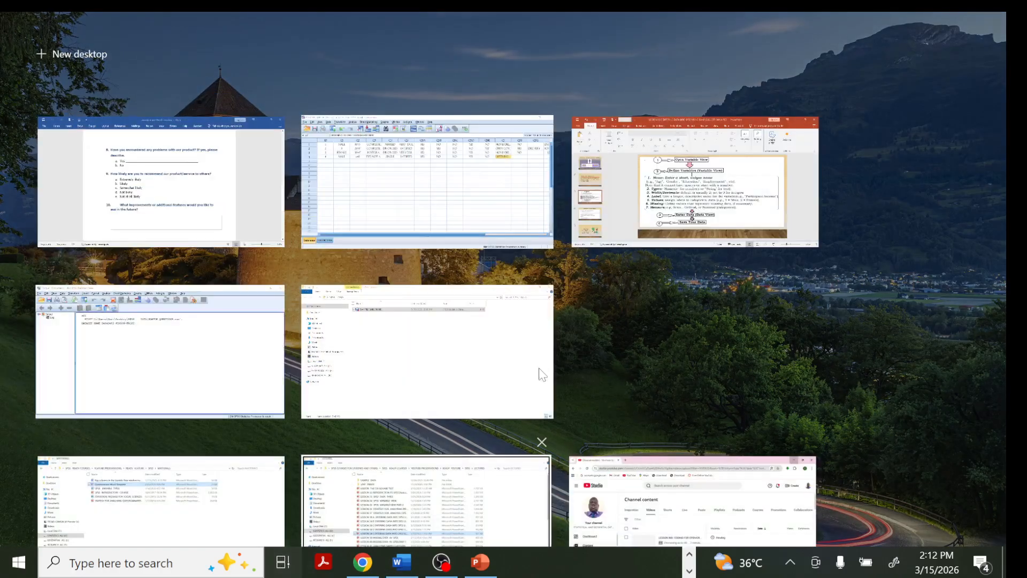
{"action": "left_click", "coordinate": [504, 199]}
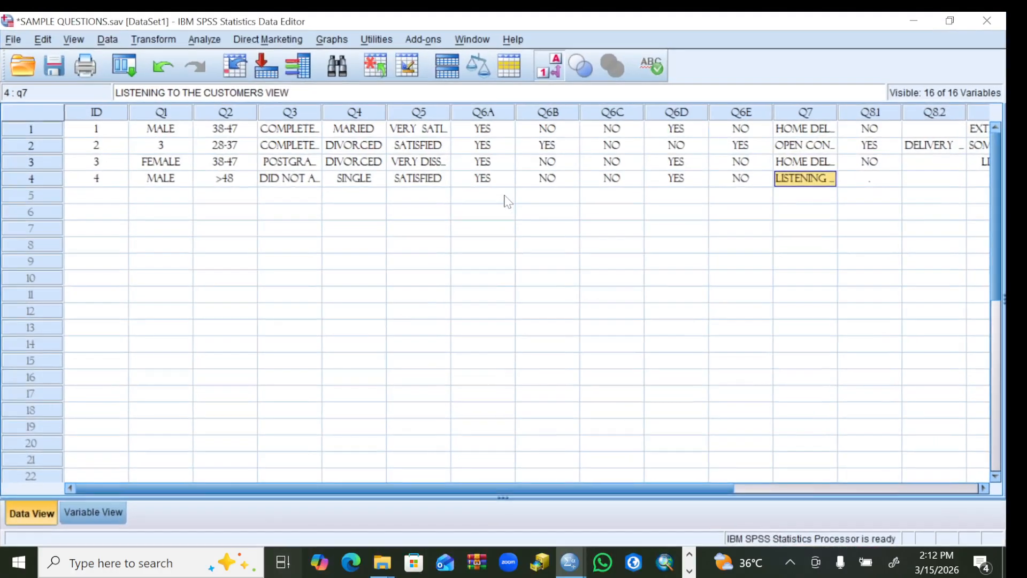
{"action": "left_click", "coordinate": [891, 182]}
{"action": "left_click", "coordinate": [893, 180]}
{"action": "left_click", "coordinate": [892, 178]}
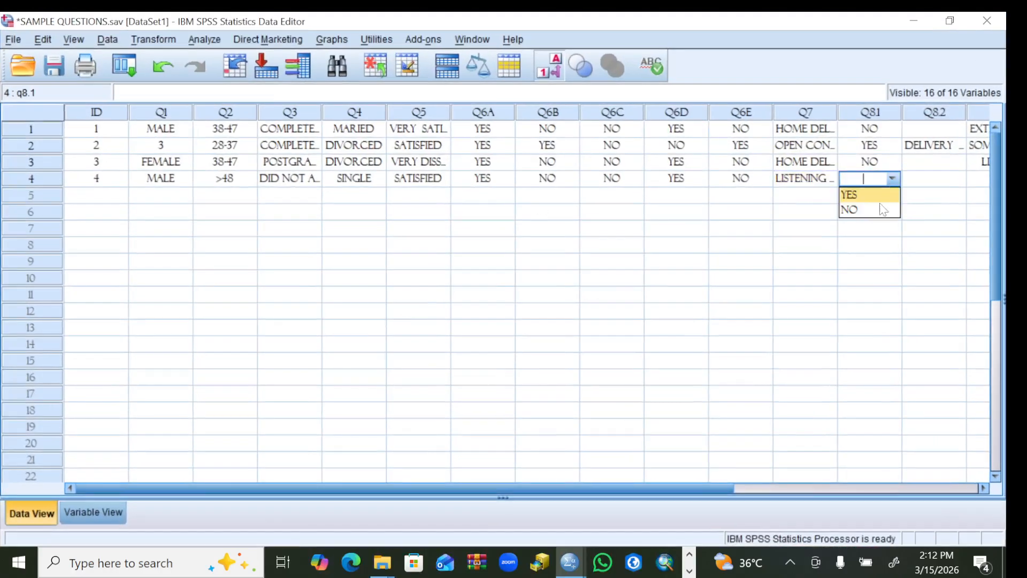
{"action": "left_click", "coordinate": [856, 196]}
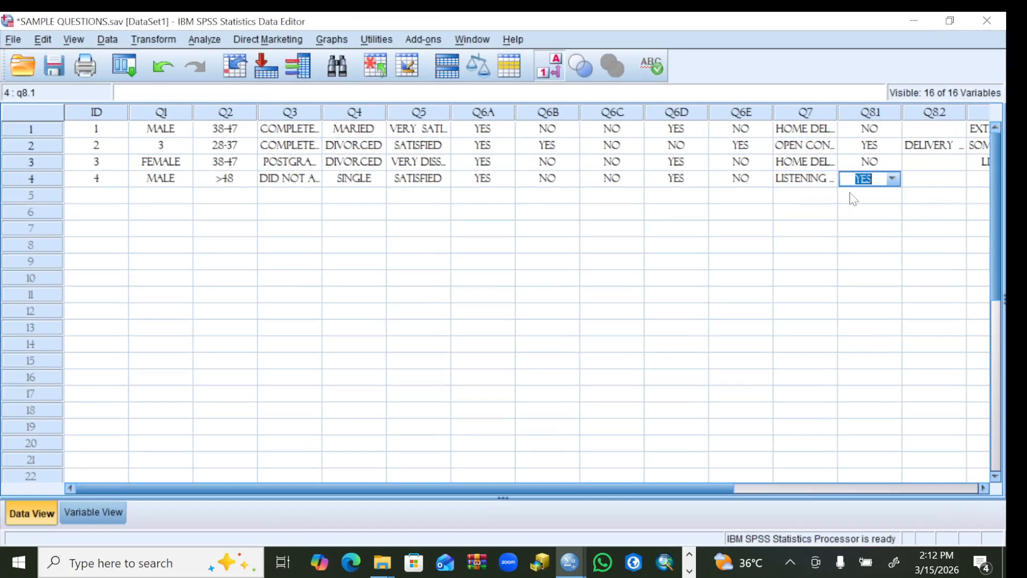
Step: Enter SOME PRODUCTS HAVE EXPIRED as the fourth case's problem description in Q8.2
{"action": "left_click", "coordinate": [931, 181]}
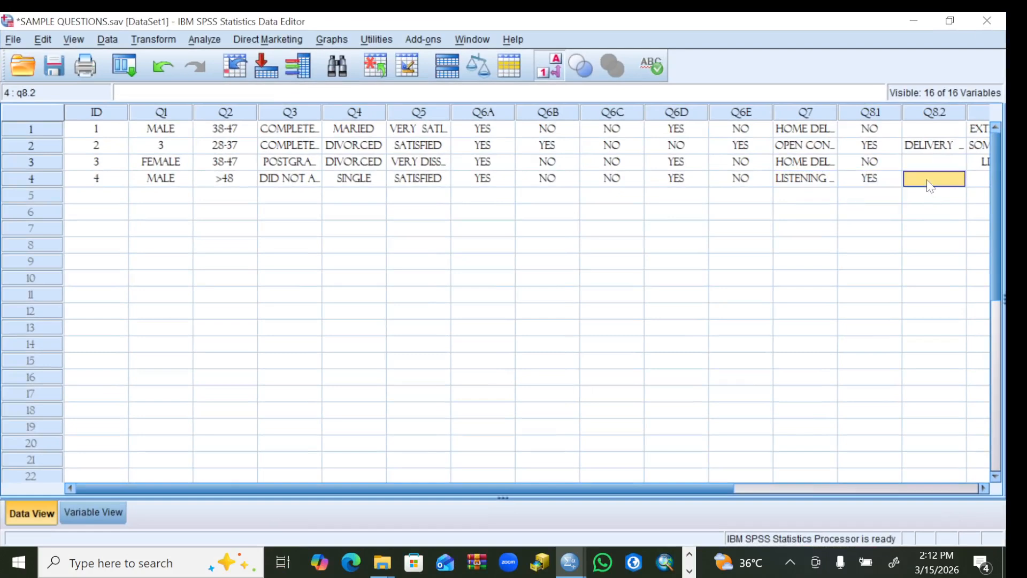
{"action": "left_click", "coordinate": [983, 488]}
{"action": "left_click", "coordinate": [982, 488]}
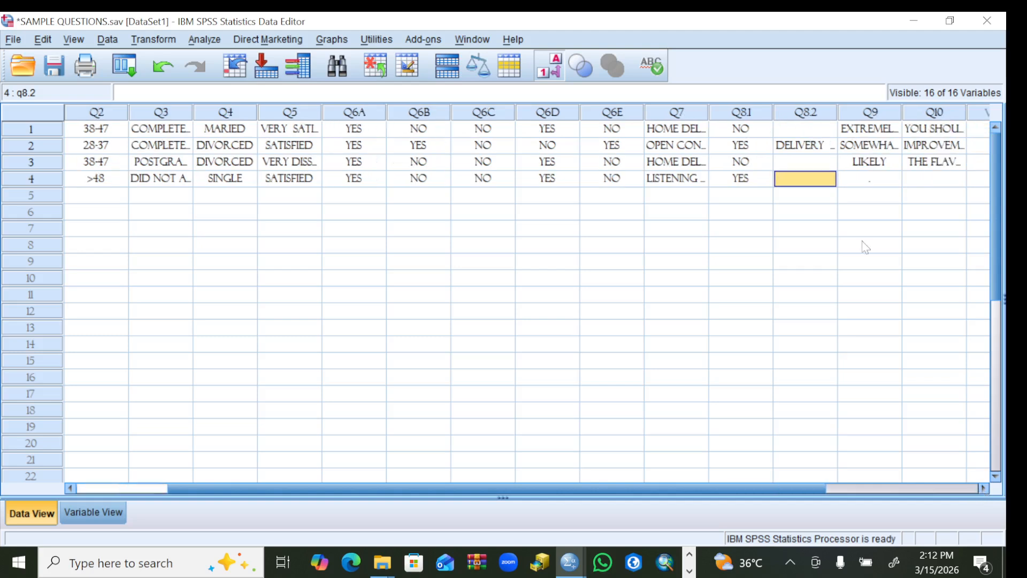
{"action": "double_click", "coordinate": [803, 180]}
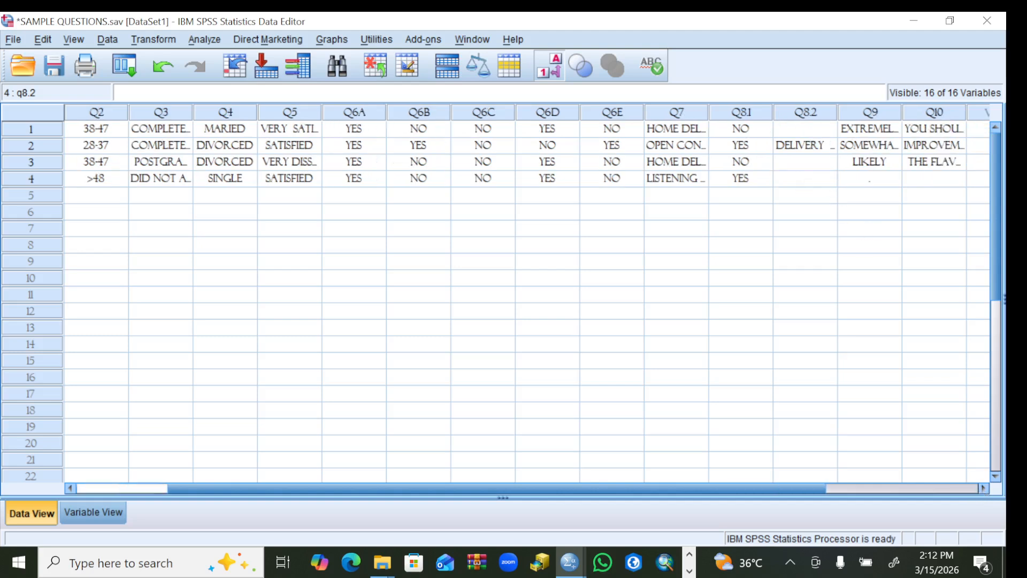
{"action": "type", "text": "SOME "}
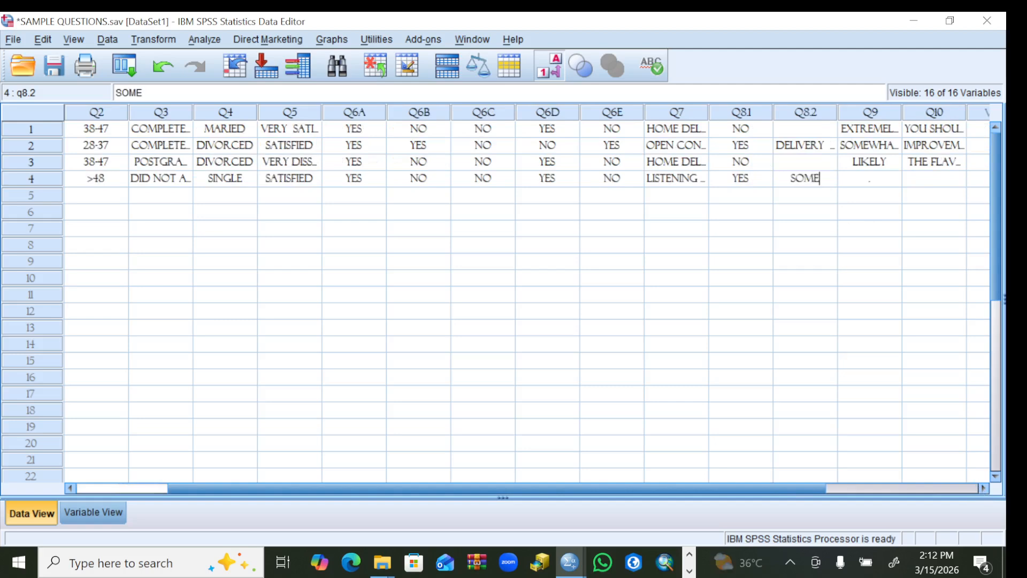
{"action": "type", "text": "PRODUCTS"}
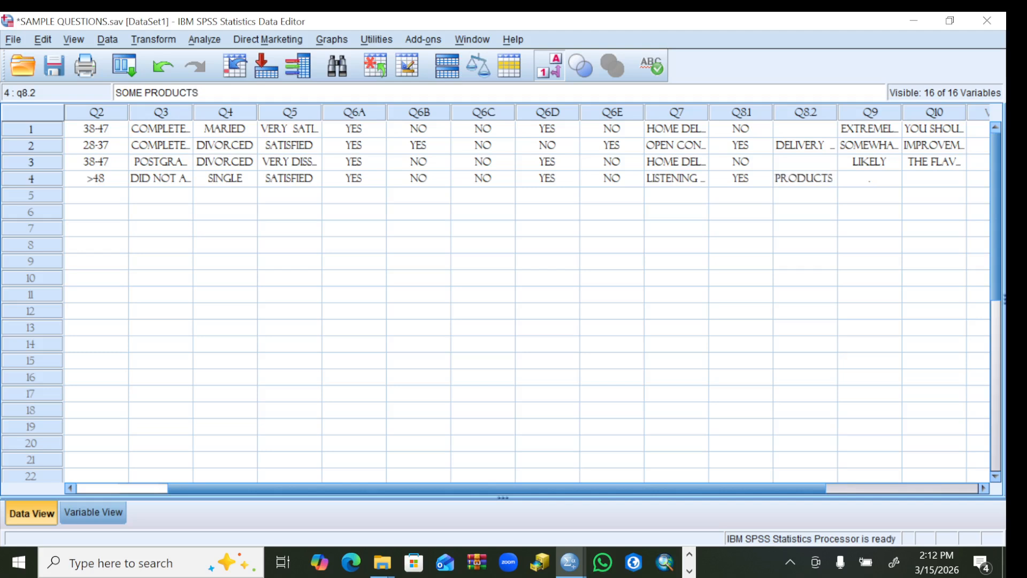
{"action": "type", "text": " HAVE"}
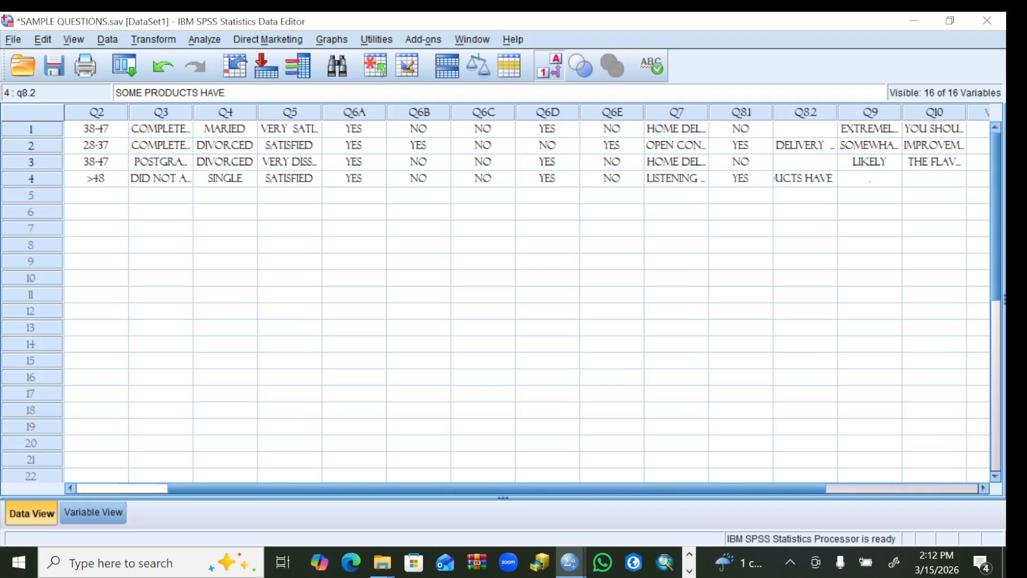
{"action": "type", "text": " EXPIRE"}
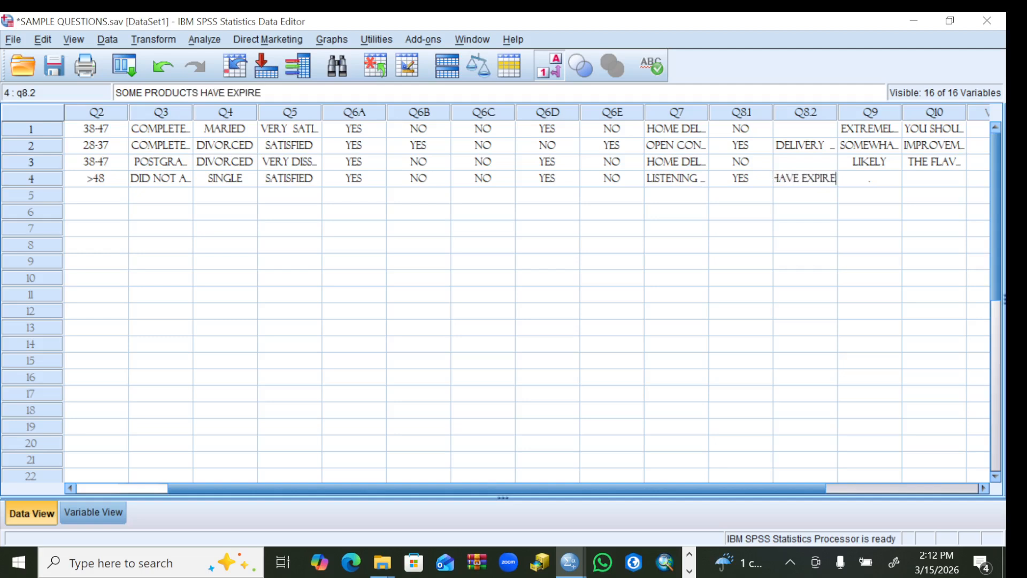
{"action": "type", "text": "D"}
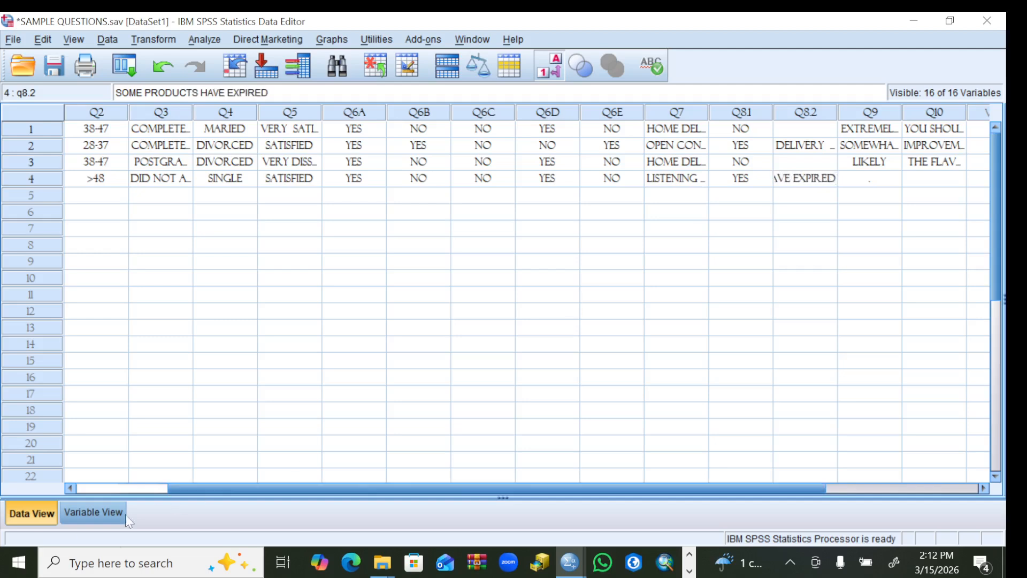
Step: Check question 9 in the Word questionnaire, return to the SPSS data sheet and choose NOT AT ALL LIKELY for Q9 in the fourth case
{"action": "left_click", "coordinate": [282, 566]}
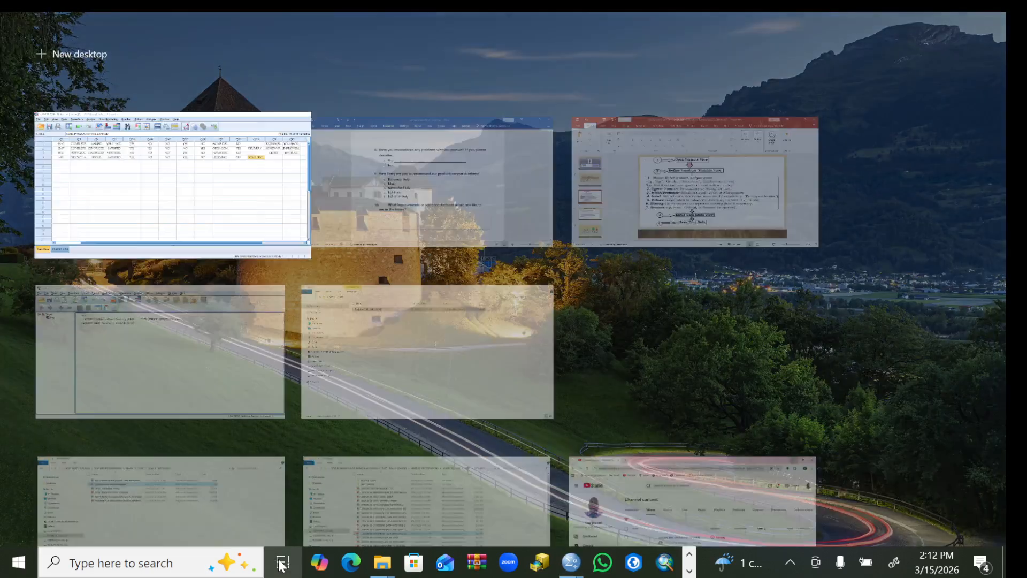
{"action": "left_click", "coordinate": [452, 214]}
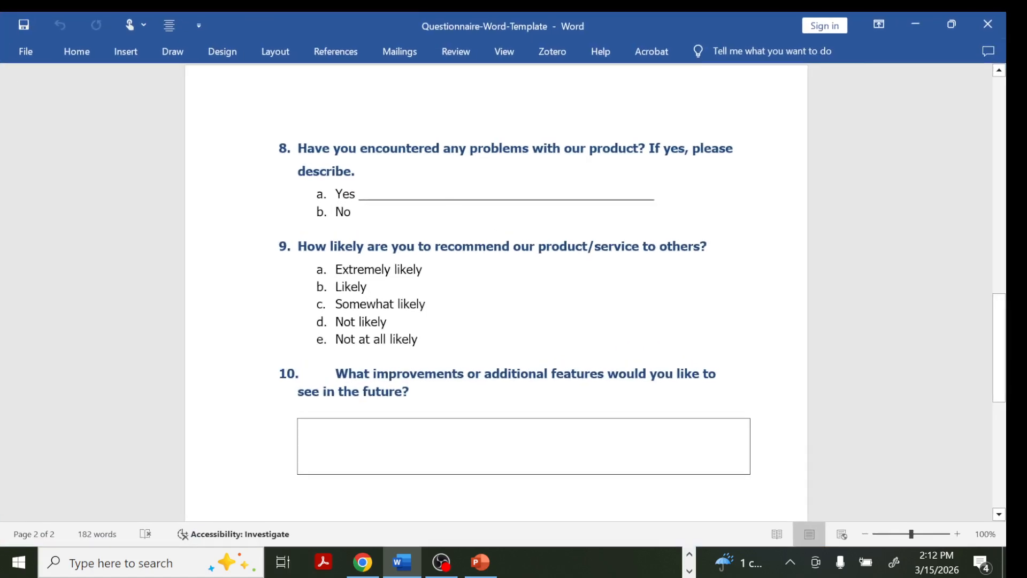
{"action": "left_click", "coordinate": [283, 563]}
{"action": "left_click", "coordinate": [484, 184]}
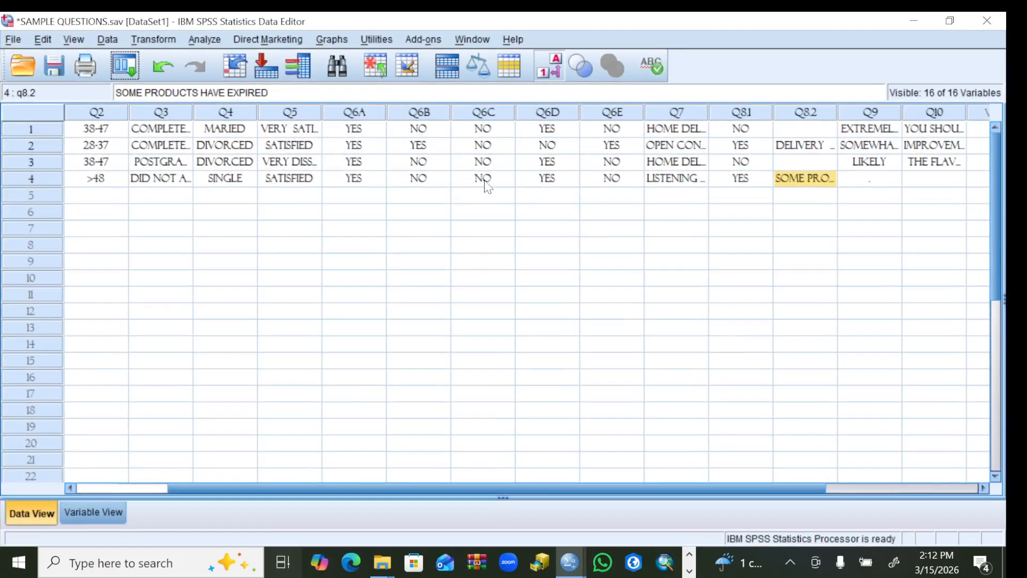
{"action": "double_click", "coordinate": [896, 181]}
{"action": "left_click", "coordinate": [892, 180]}
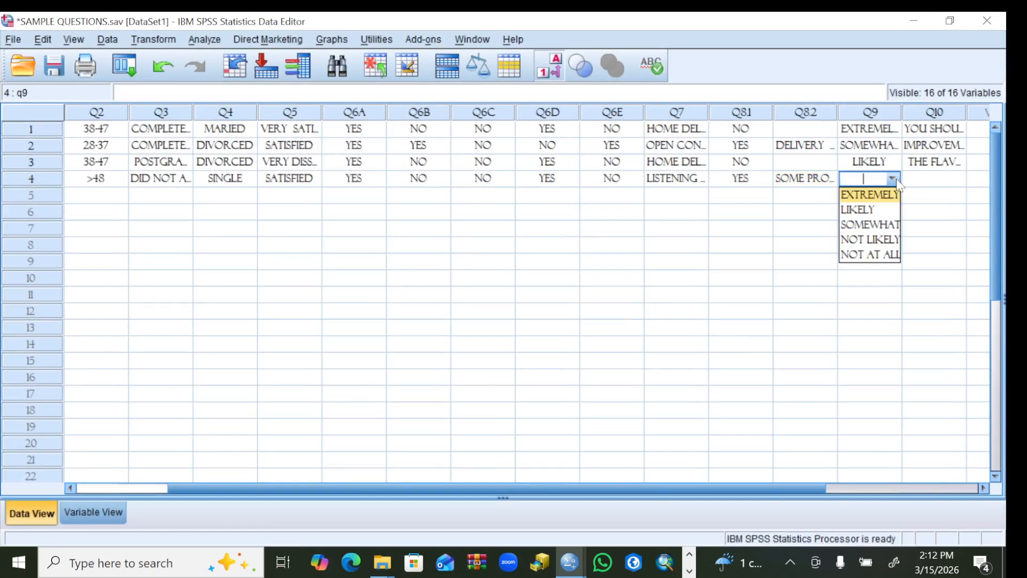
{"action": "left_click", "coordinate": [870, 239]}
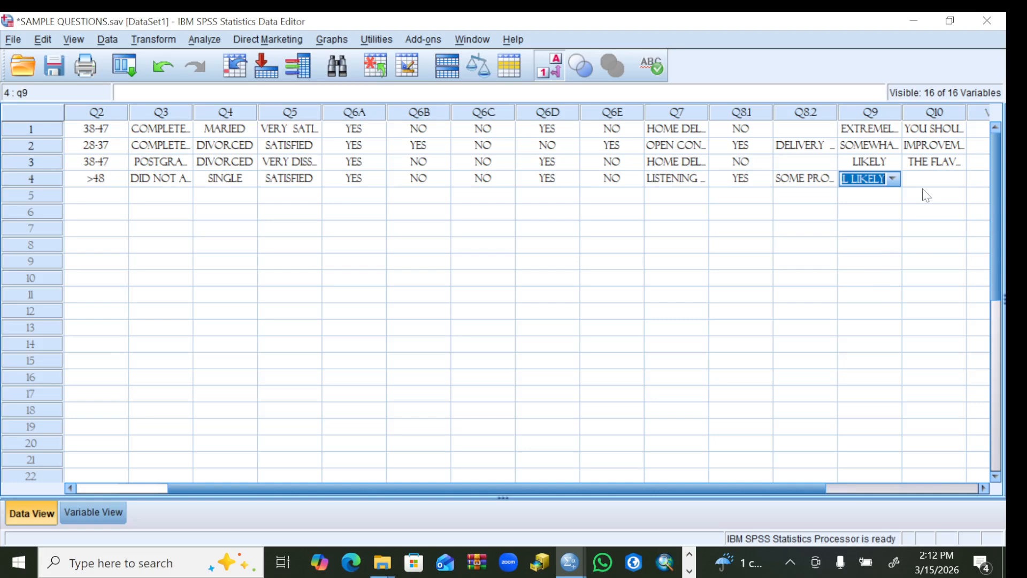
Step: Enter ALL THE PRODUCTS MUST ABIDE THE EXPIRY DATE POLICIES as the fourth case's text answer for Q10
{"action": "left_click", "coordinate": [930, 187]}
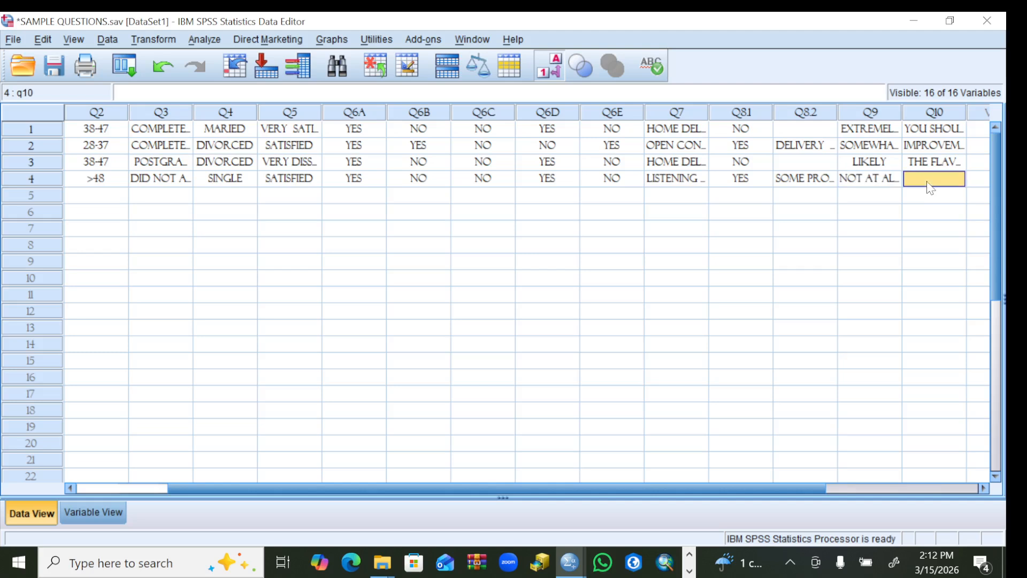
{"action": "type", "text": "ALL THE "}
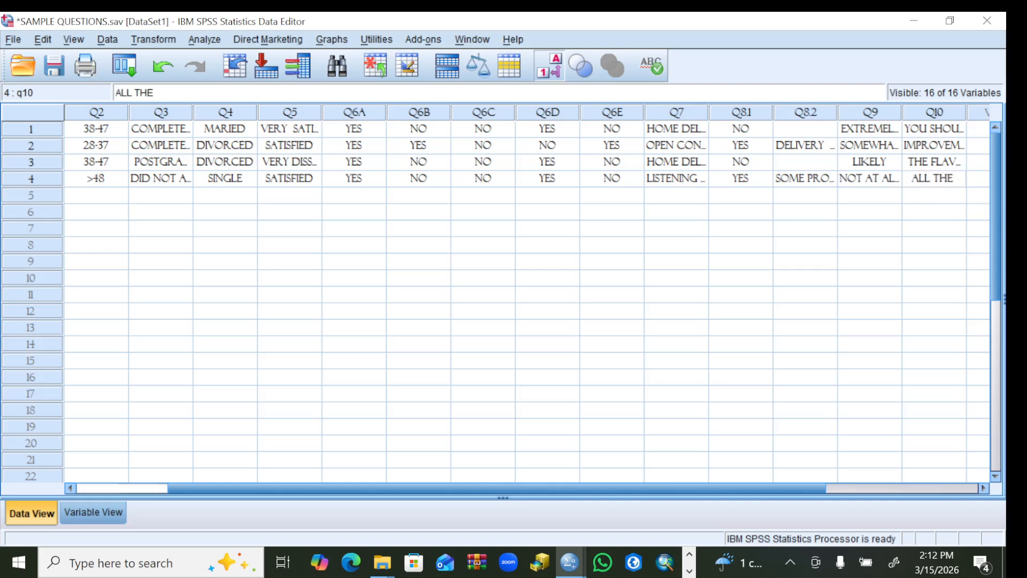
{"action": "type", "text": "PRODUC"}
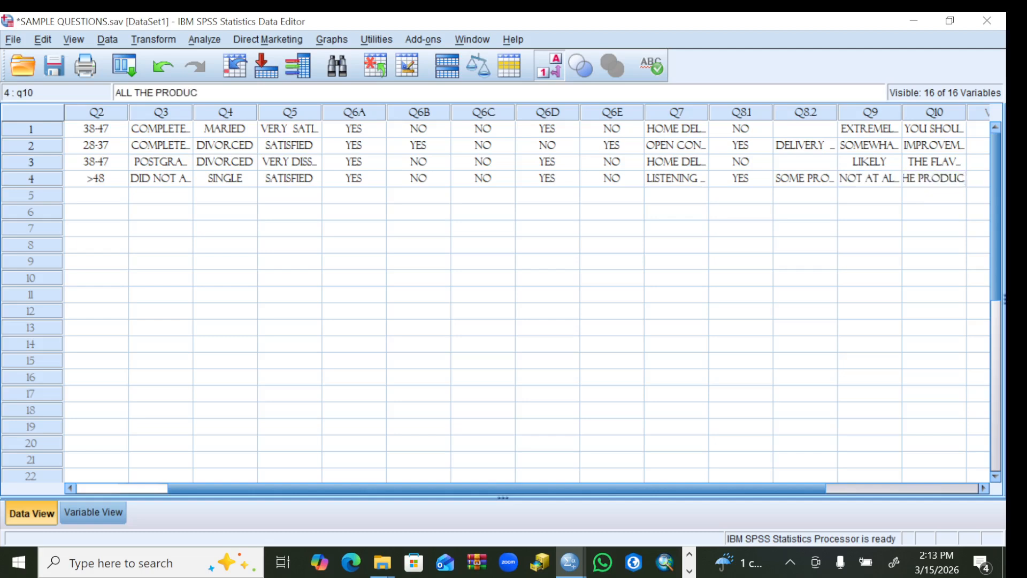
{"action": "type", "text": "TS MUST"}
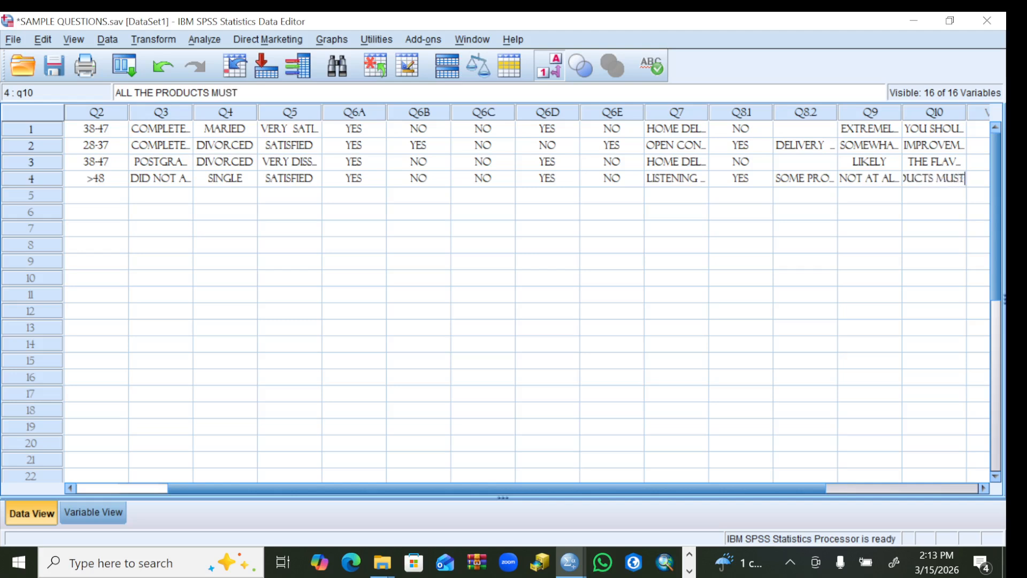
{"action": "type", "text": " ABIDE"}
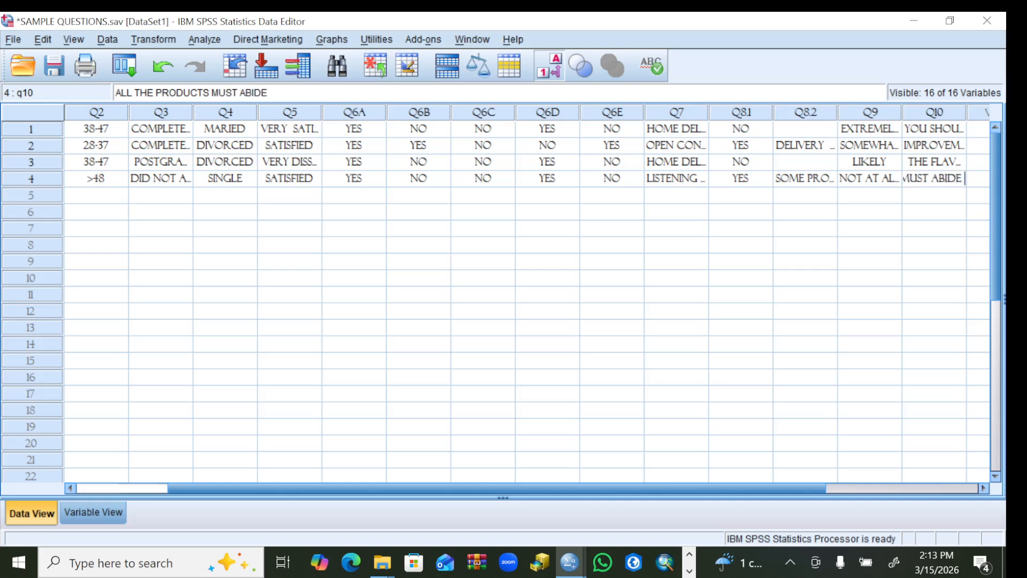
{"action": "type", "text": " THE"}
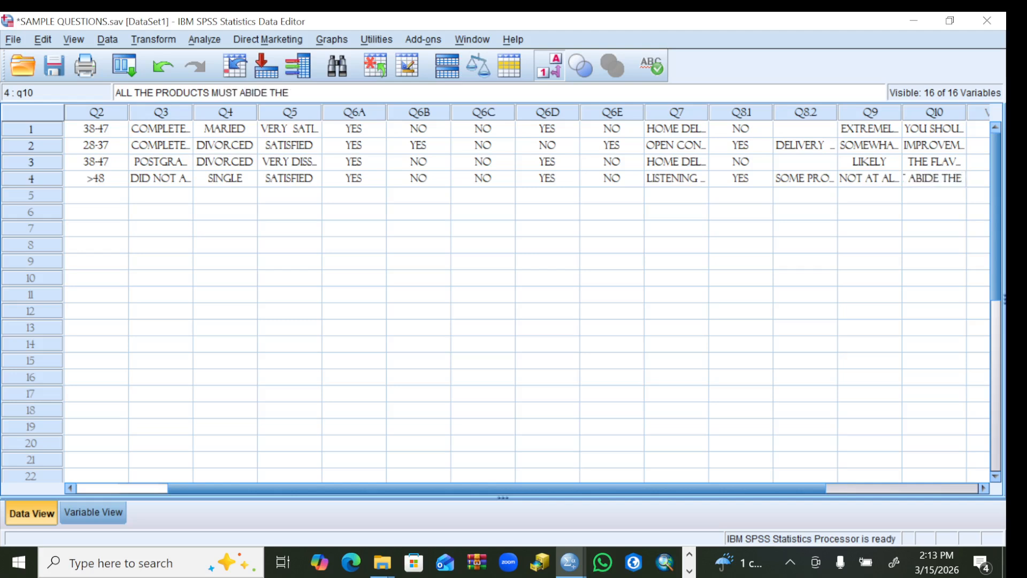
{"action": "type", "text": " EXPI"}
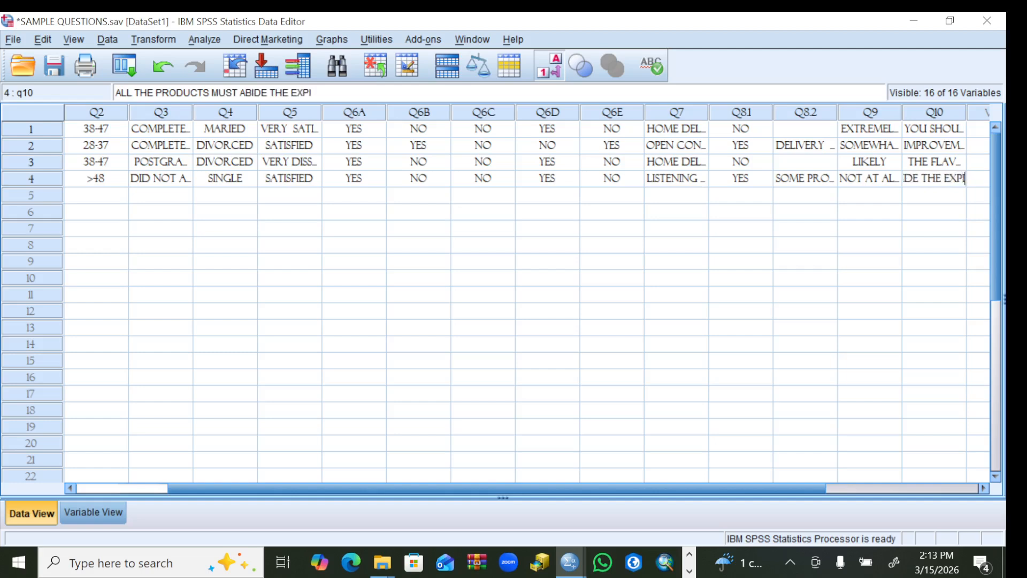
{"action": "type", "text": "RY DA"}
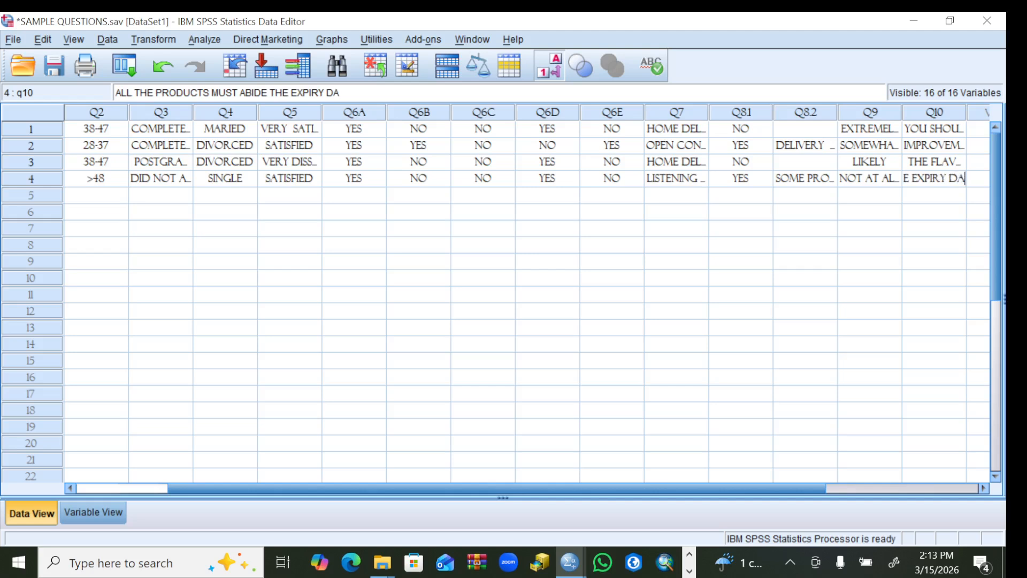
{"action": "type", "text": "TE"}
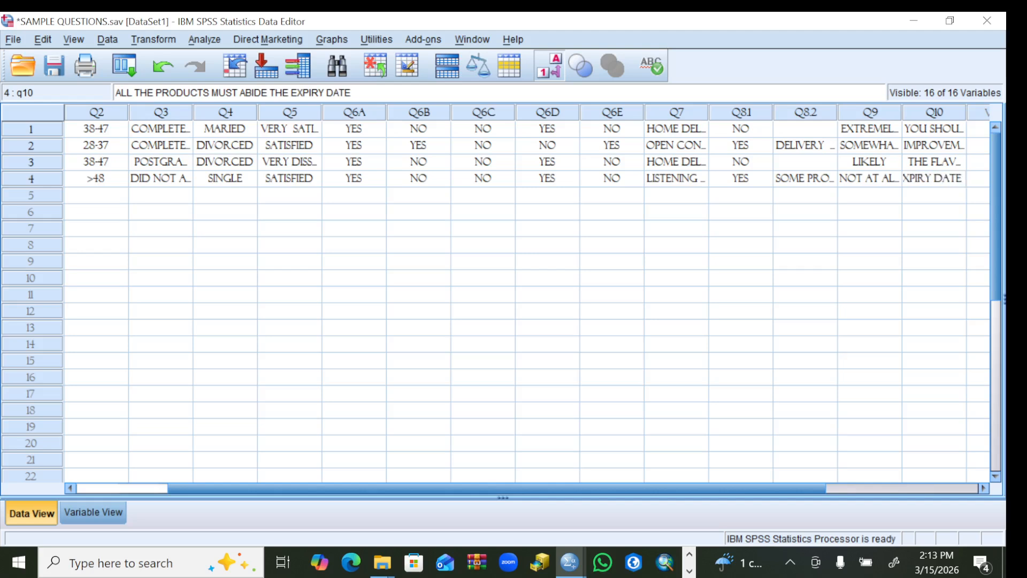
{"action": "type", "text": " POLICIES"}
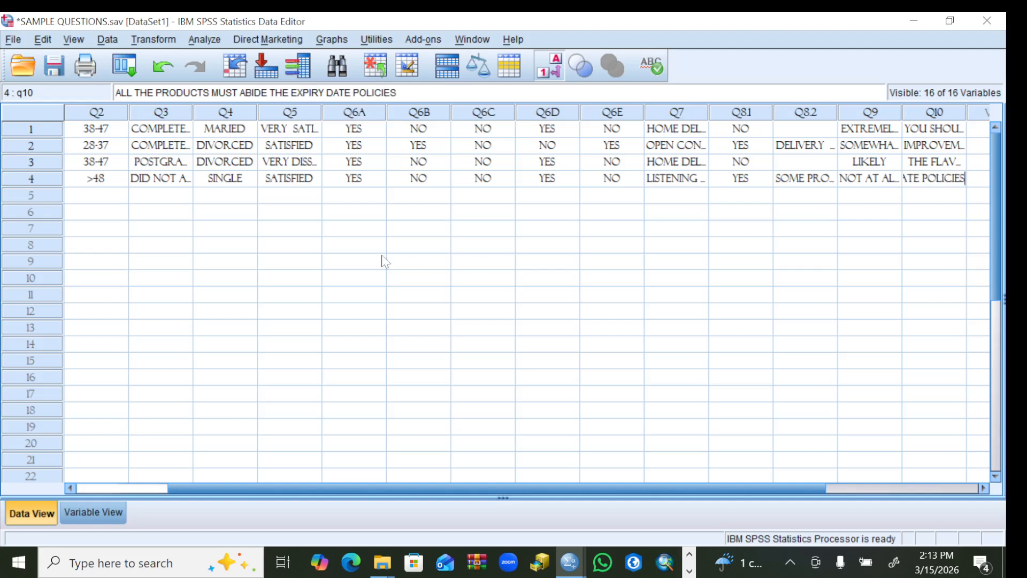
Step: Start the fifth case with ID 5 and choose FEMALE for Q1
{"action": "left_click", "coordinate": [69, 487]}
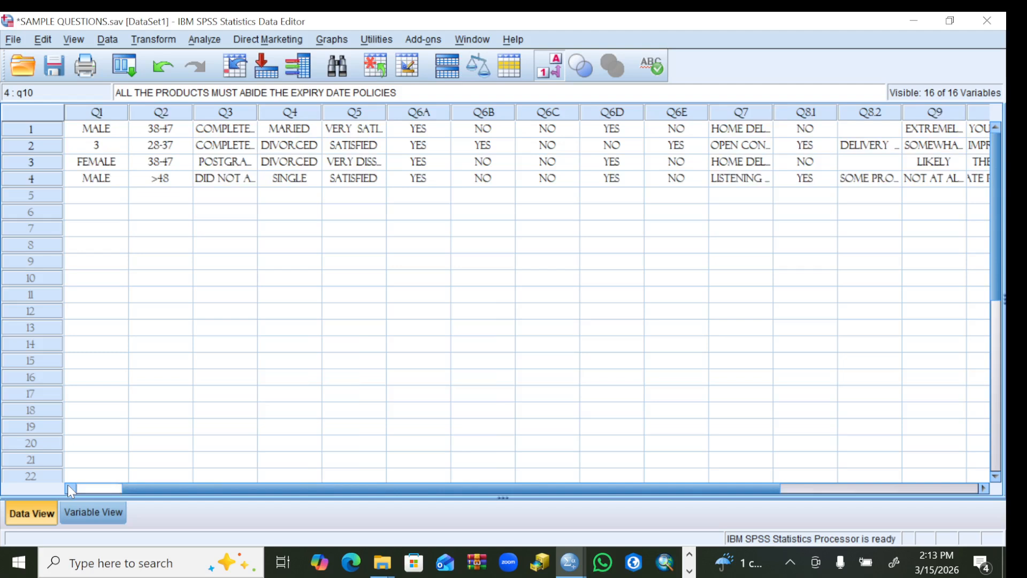
{"action": "left_click", "coordinate": [69, 487]}
{"action": "left_click", "coordinate": [115, 196]}
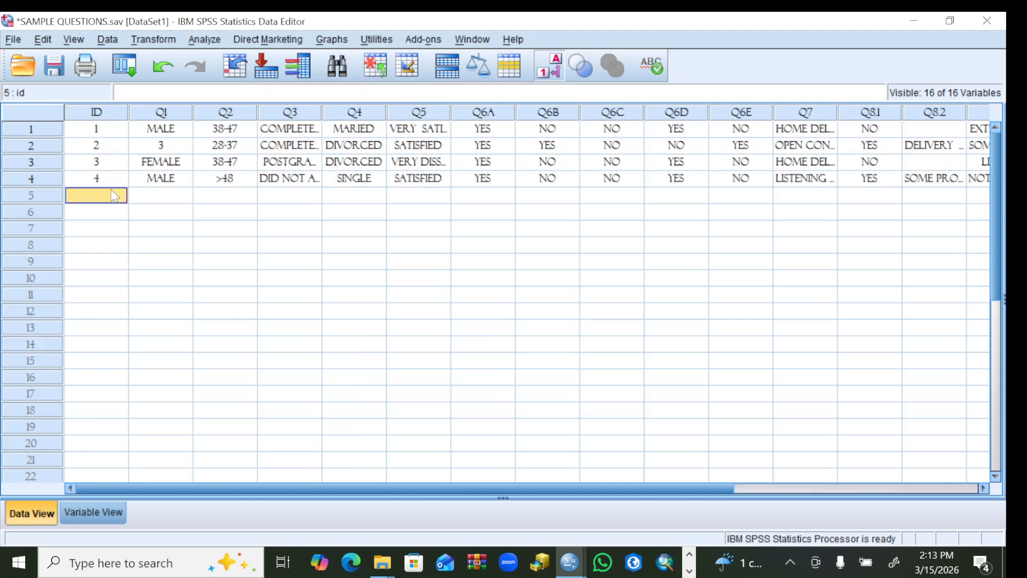
{"action": "type", "text": "5"}
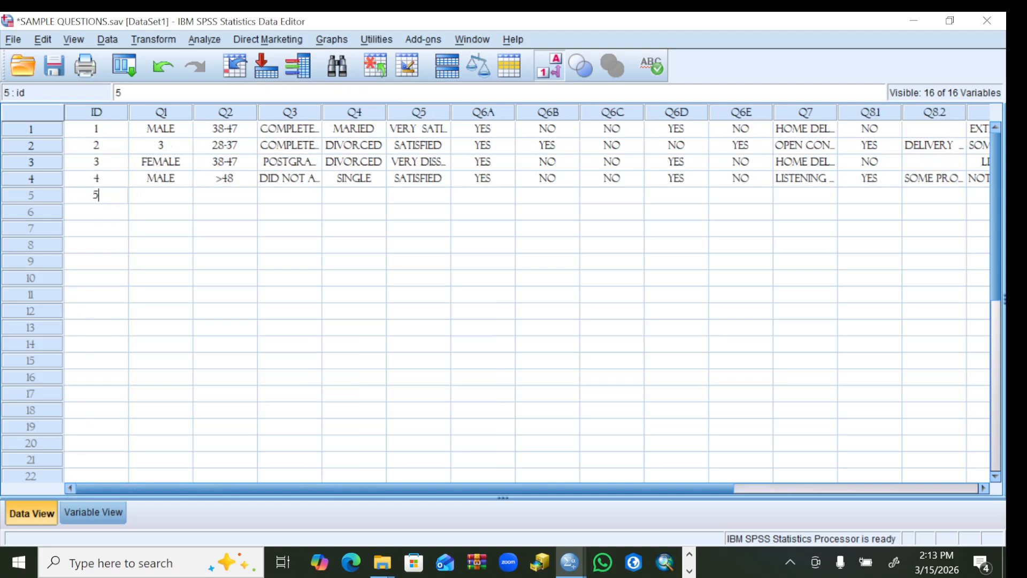
{"action": "left_click", "coordinate": [170, 199]}
{"action": "left_click", "coordinate": [174, 198]}
{"action": "left_click", "coordinate": [178, 198]}
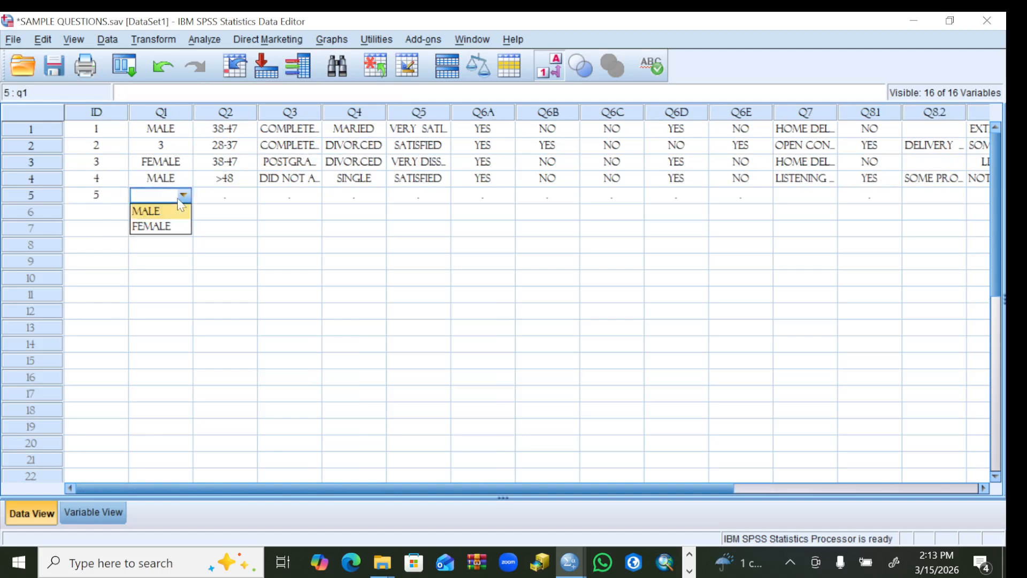
{"action": "left_click", "coordinate": [151, 227]}
Step: Choose 38-47 for Q2 and POSTGRADUATE for Q3 in the fifth case
{"action": "left_click", "coordinate": [230, 199]}
{"action": "left_click", "coordinate": [246, 201]}
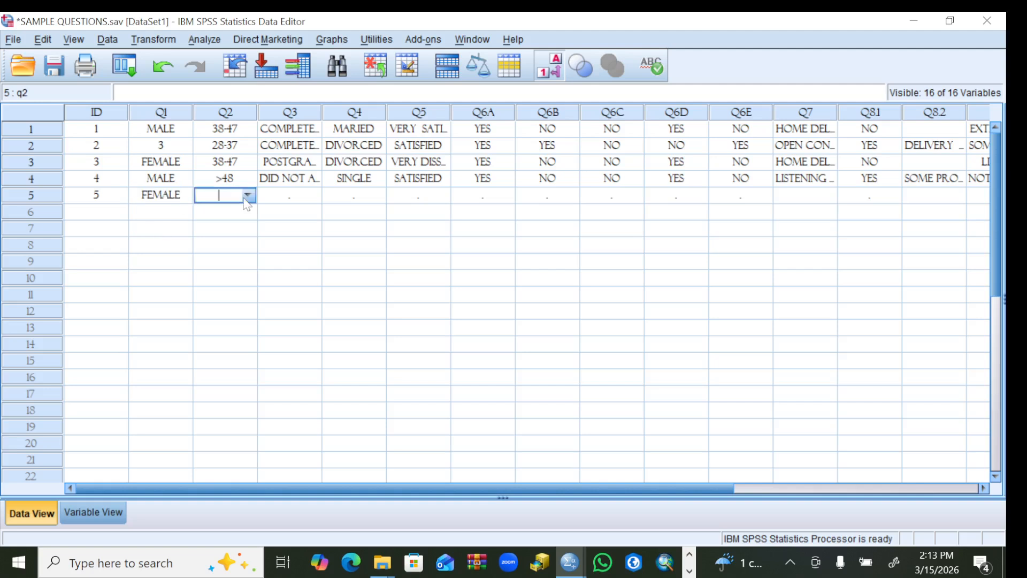
{"action": "left_click", "coordinate": [246, 196]}
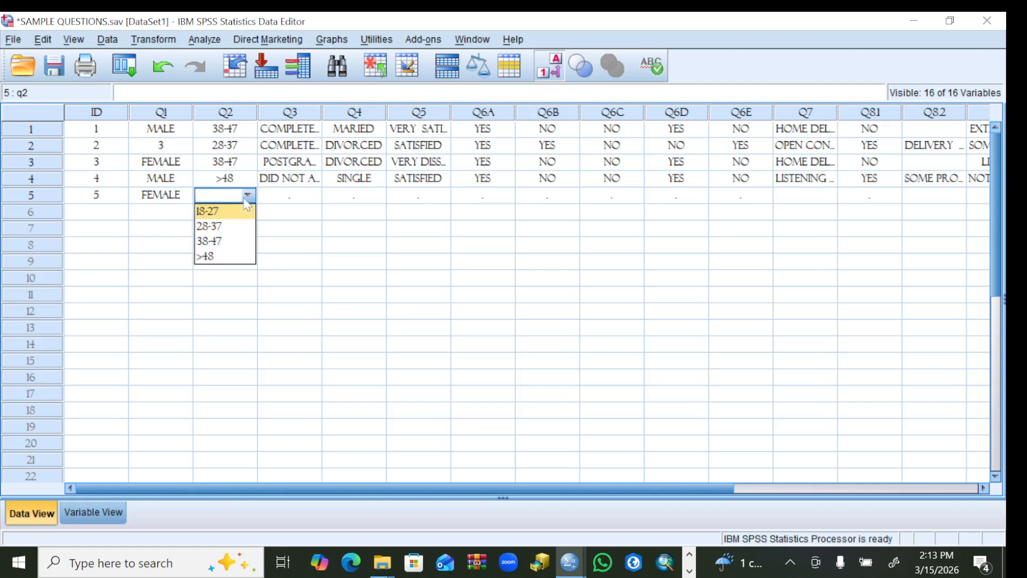
{"action": "left_click", "coordinate": [212, 244]}
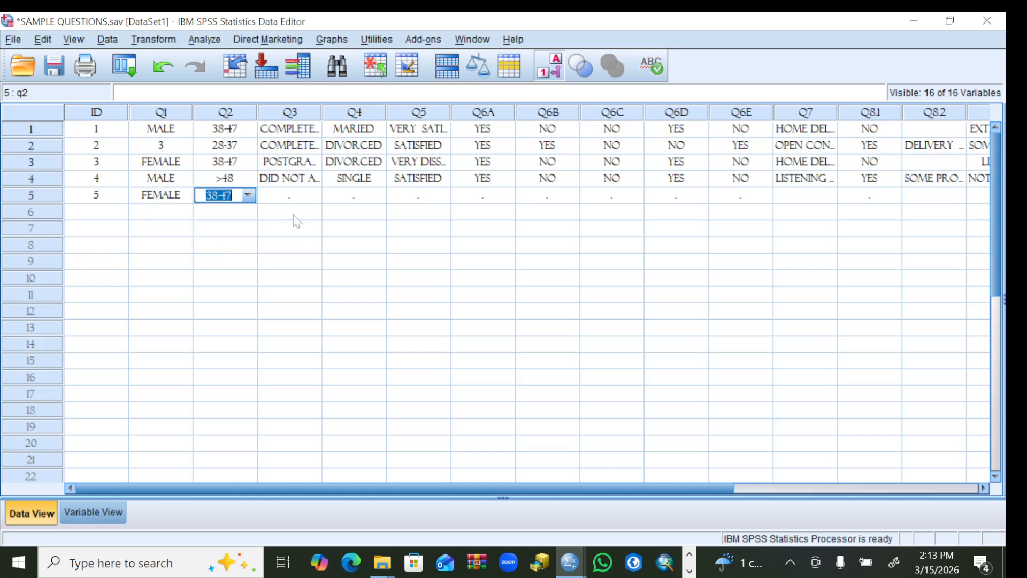
{"action": "left_click", "coordinate": [301, 196]}
{"action": "left_click", "coordinate": [312, 197]}
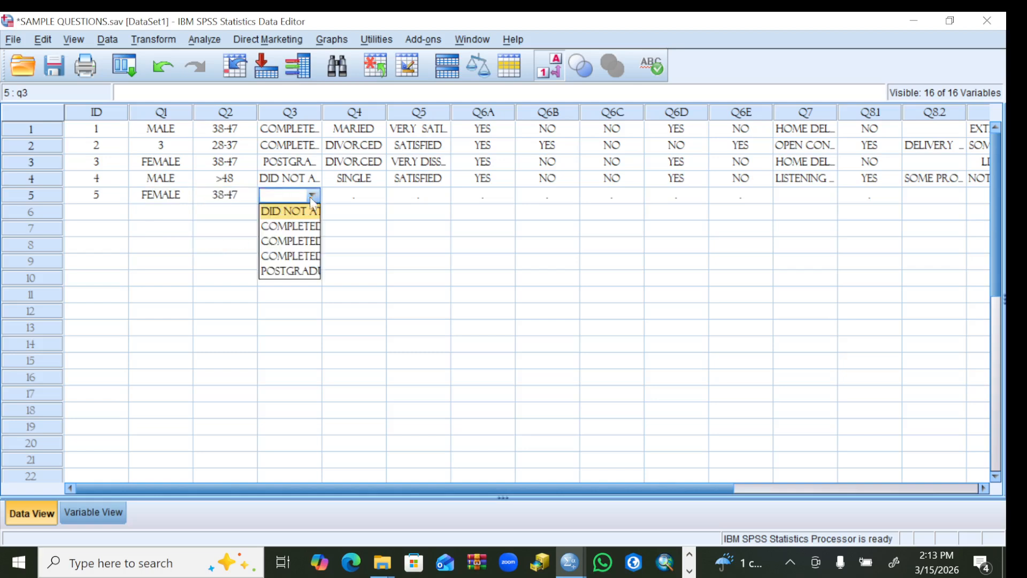
{"action": "left_click", "coordinate": [293, 272]}
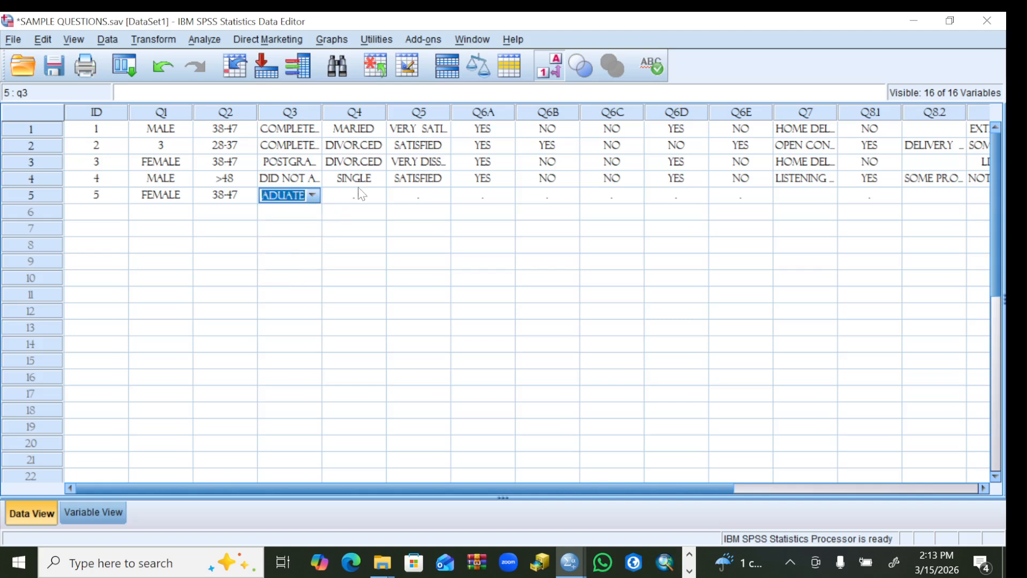
Step: Choose SINGLE for Q4 and VERY SATISFIED for Q5 in the fifth case
{"action": "left_click", "coordinate": [373, 202]}
{"action": "left_click", "coordinate": [374, 200]}
{"action": "left_click", "coordinate": [377, 196]}
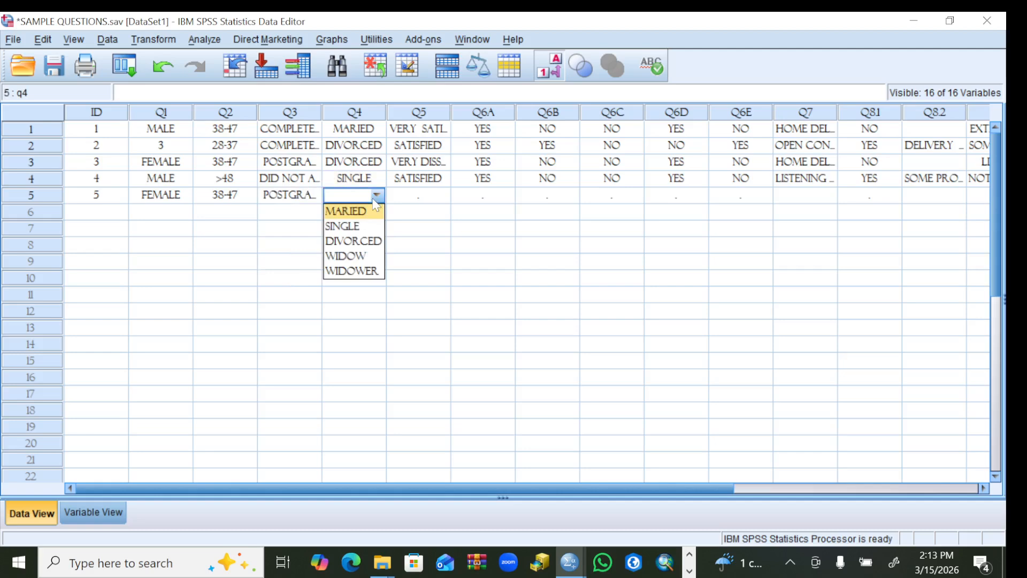
{"action": "left_click", "coordinate": [351, 228]}
{"action": "left_click", "coordinate": [441, 183]}
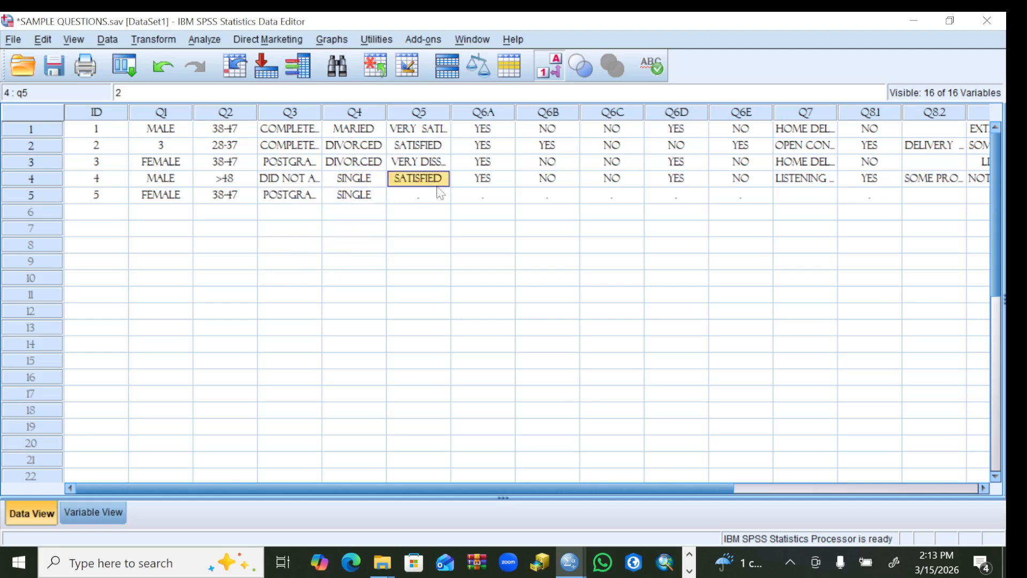
{"action": "left_click", "coordinate": [440, 197]}
{"action": "left_click", "coordinate": [439, 200]}
{"action": "left_click", "coordinate": [441, 196]}
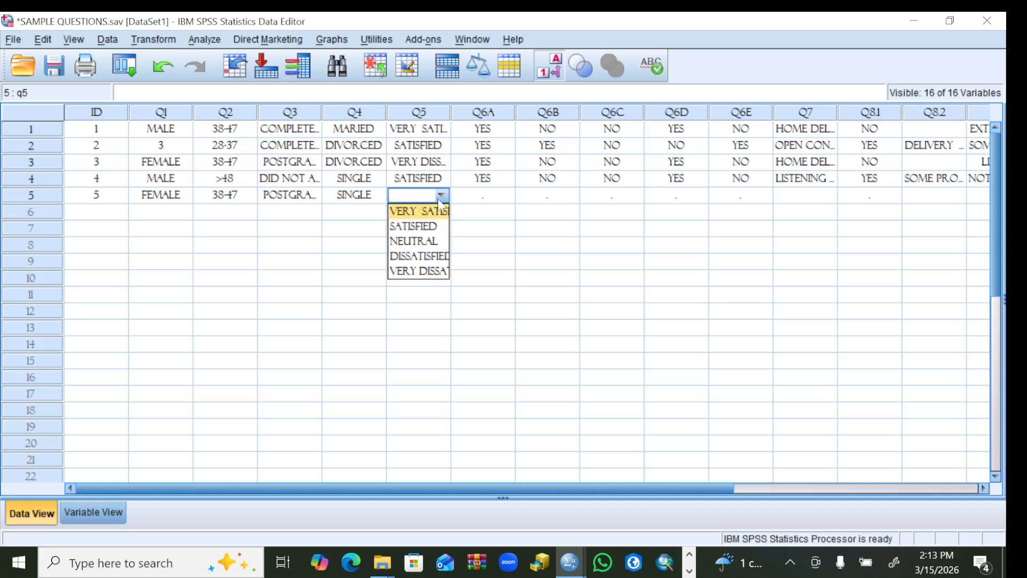
{"action": "left_click", "coordinate": [418, 210]}
Step: Choose YES for both Q6A and Q6B in the fifth case
{"action": "left_click", "coordinate": [504, 196]}
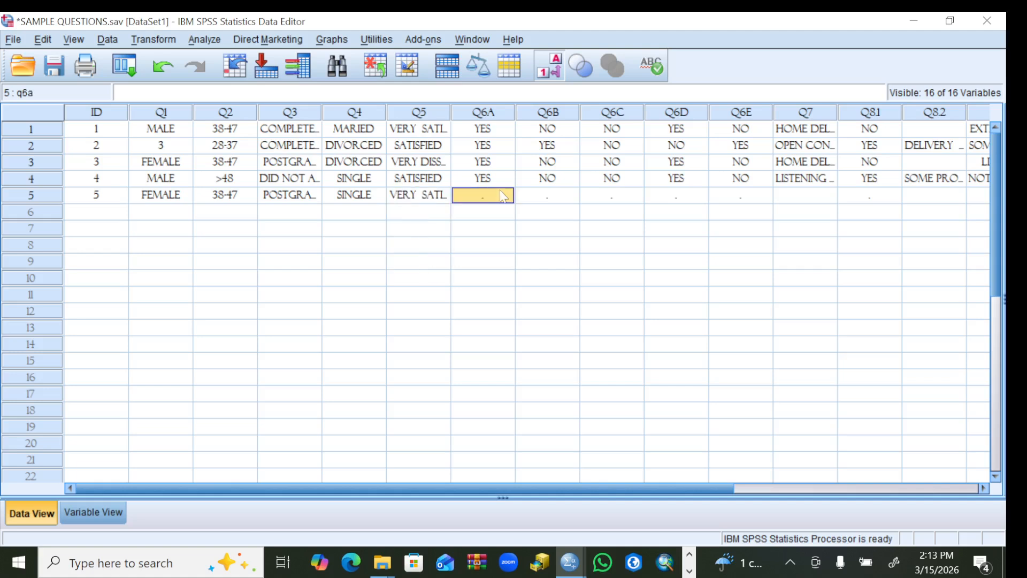
{"action": "left_click", "coordinate": [507, 198]}
{"action": "left_click", "coordinate": [505, 196]}
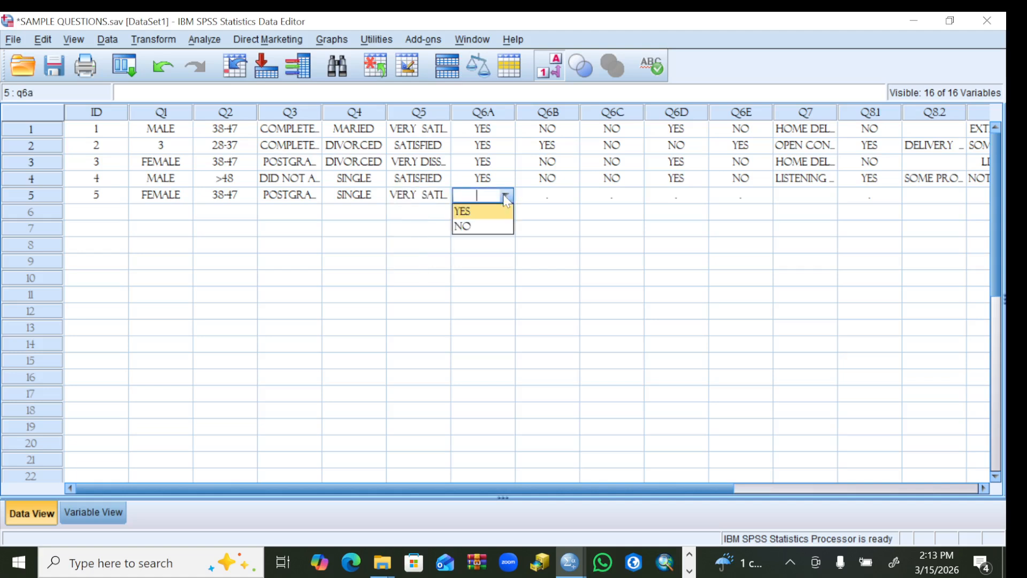
{"action": "left_click", "coordinate": [463, 213]}
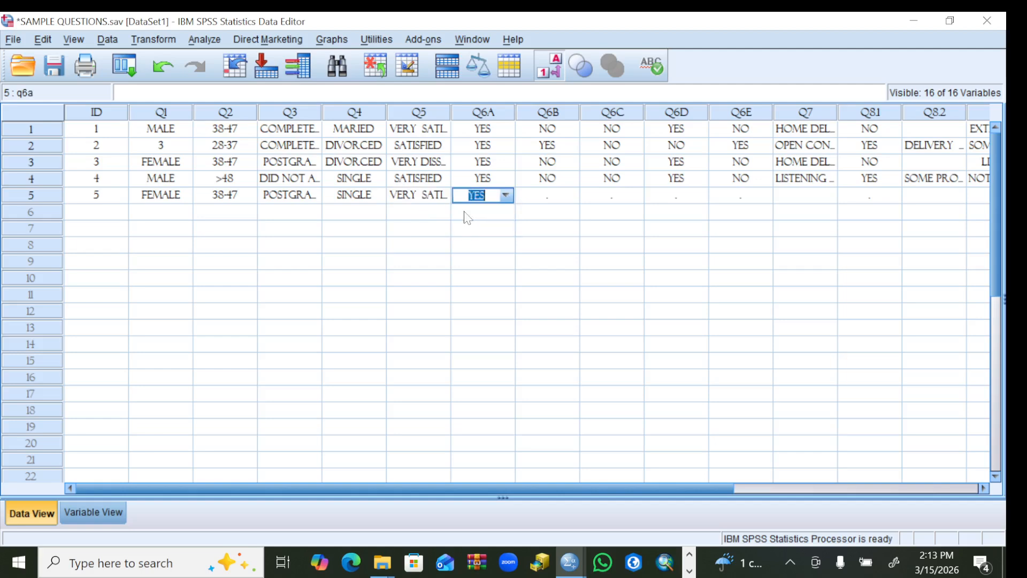
{"action": "left_click", "coordinate": [571, 197]}
{"action": "left_click", "coordinate": [572, 198]}
{"action": "left_click", "coordinate": [571, 194]}
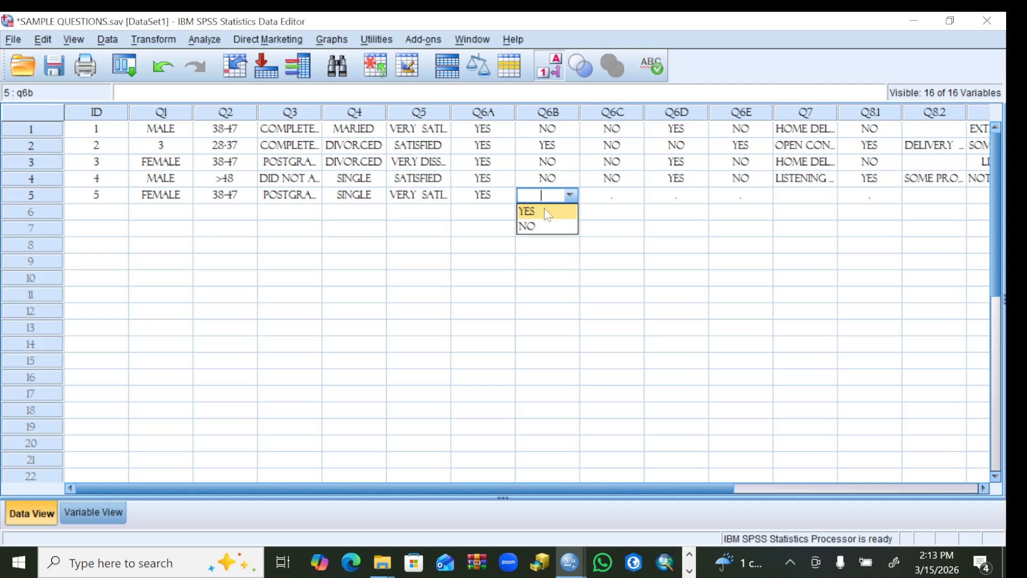
{"action": "left_click", "coordinate": [527, 212]}
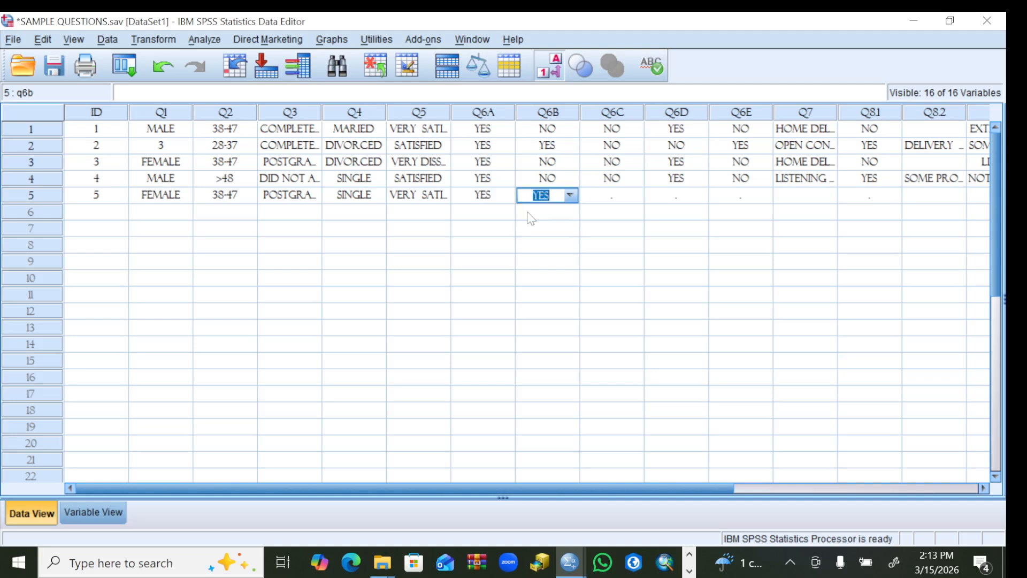
{"action": "left_click", "coordinate": [633, 196]}
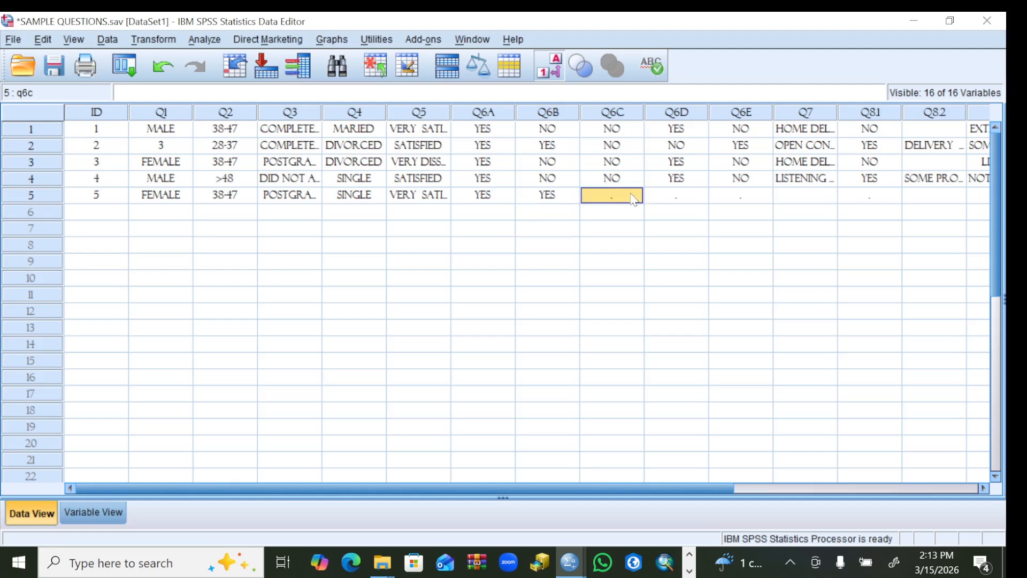
Step: Set Q6C, Q6D and Q6E to NO for respondent 5
{"action": "left_click", "coordinate": [633, 196]}
{"action": "left_click", "coordinate": [634, 196]}
{"action": "left_click", "coordinate": [596, 227]}
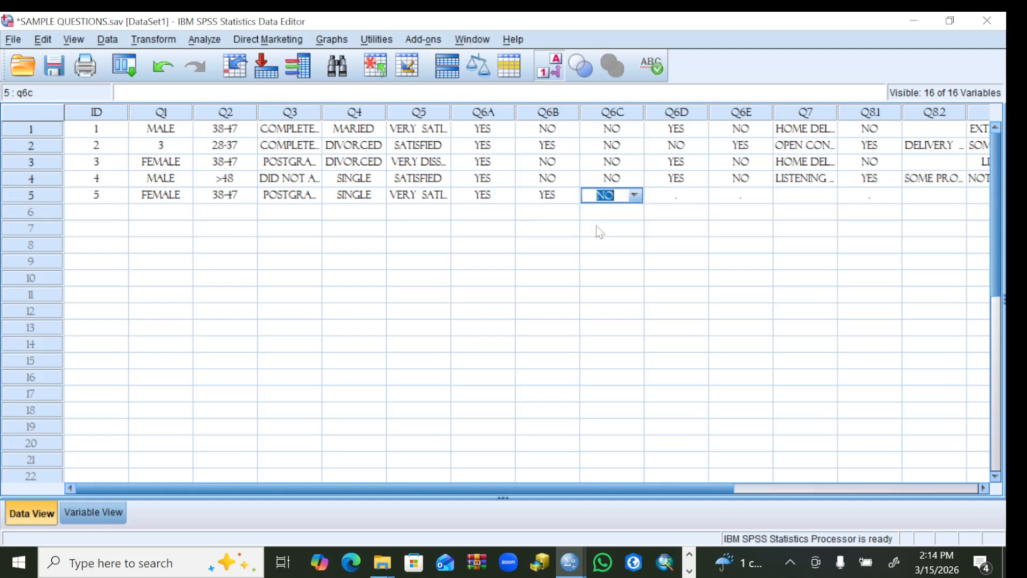
{"action": "left_click", "coordinate": [694, 195]}
{"action": "left_click", "coordinate": [695, 195]}
{"action": "left_click", "coordinate": [696, 196]}
{"action": "left_click", "coordinate": [666, 224]}
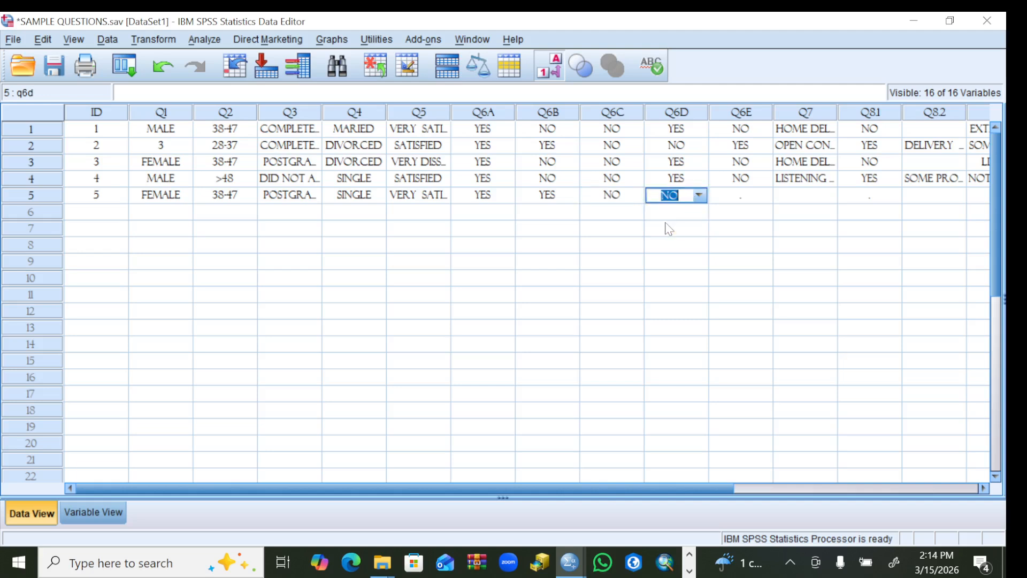
{"action": "left_click", "coordinate": [764, 198]}
{"action": "left_click", "coordinate": [764, 198]}
{"action": "left_click", "coordinate": [764, 198]}
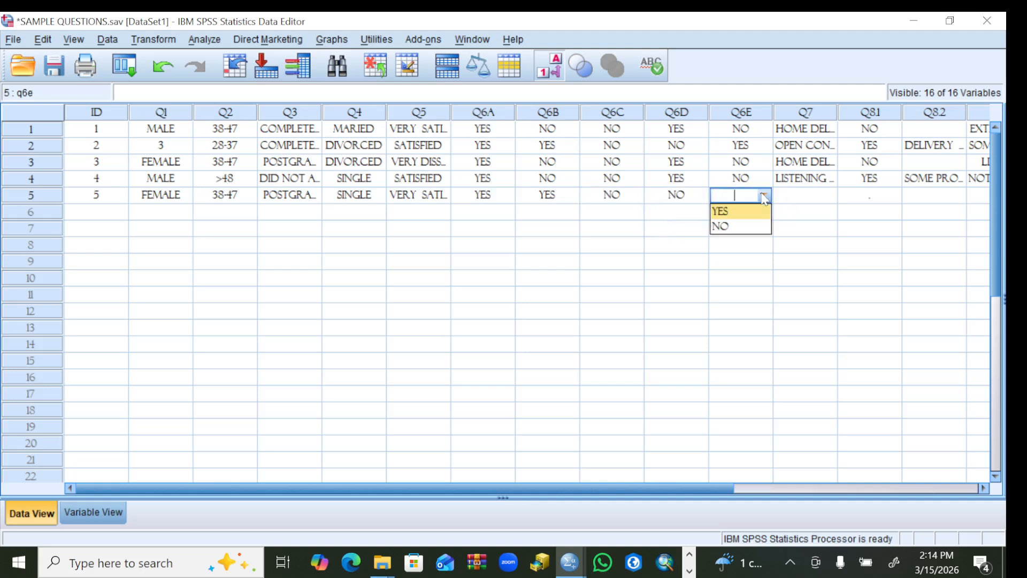
{"action": "left_click", "coordinate": [736, 228]}
Step: Check question 7 in the Word questionnaire, and enter DELIVERY SERVICE as respondent 5's Q7 answer in the SPSS Data Editor
{"action": "left_click", "coordinate": [282, 563]}
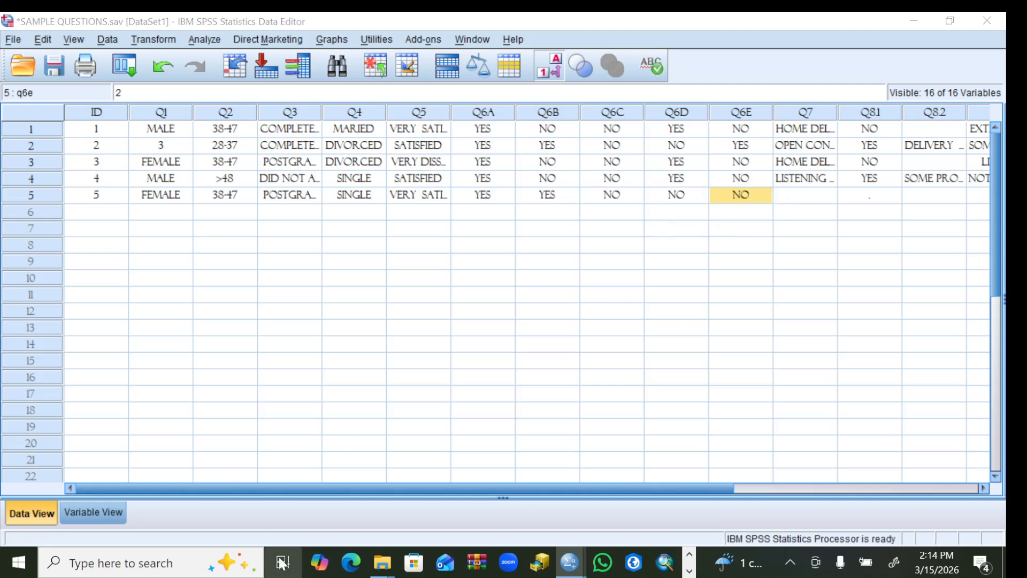
{"action": "left_click", "coordinate": [393, 221]}
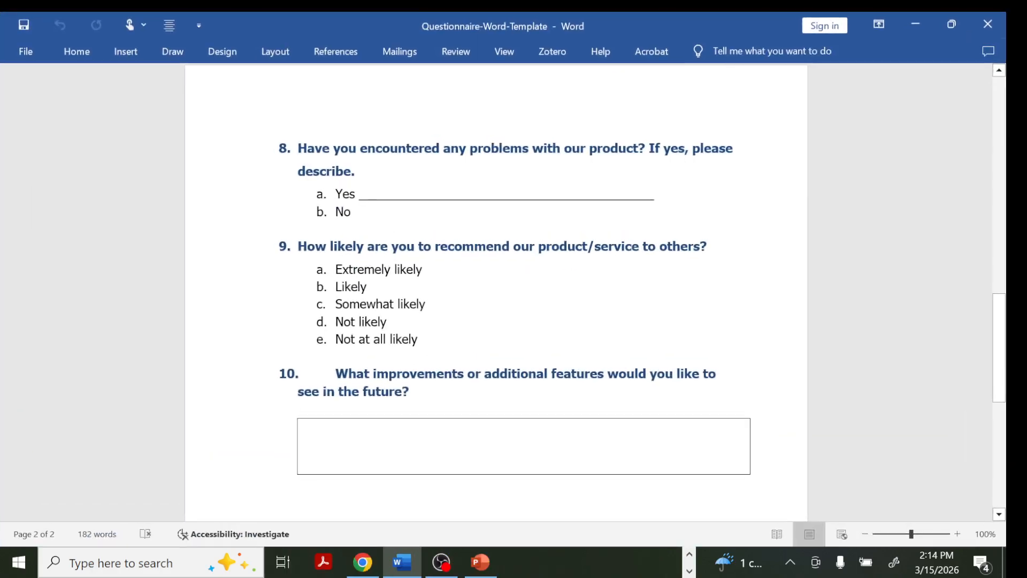
{"action": "scroll", "coordinate": [496, 292], "scroll_direction": "up", "scroll_amount": 10}
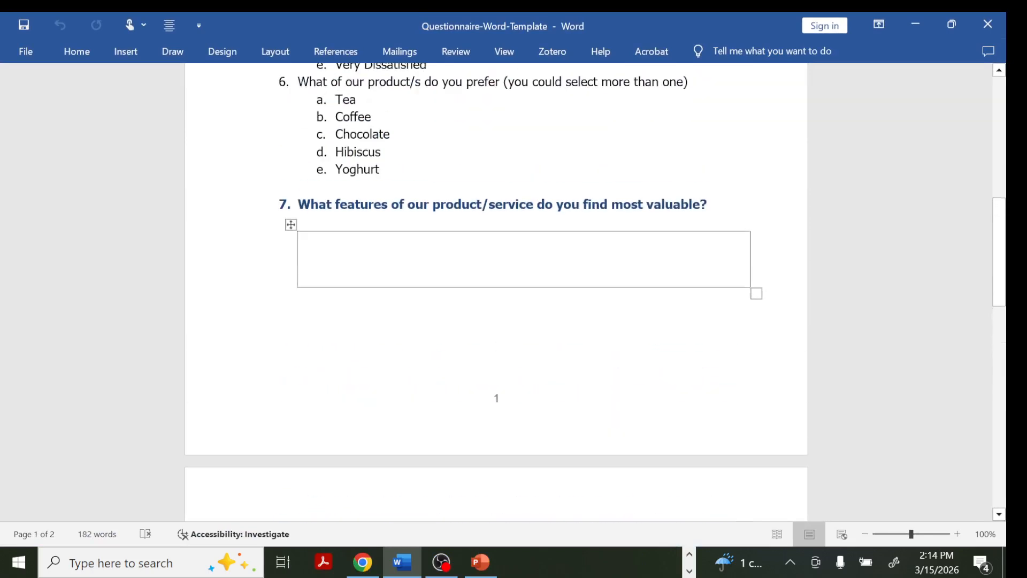
{"action": "scroll", "coordinate": [496, 291], "scroll_direction": "up", "scroll_amount": 1}
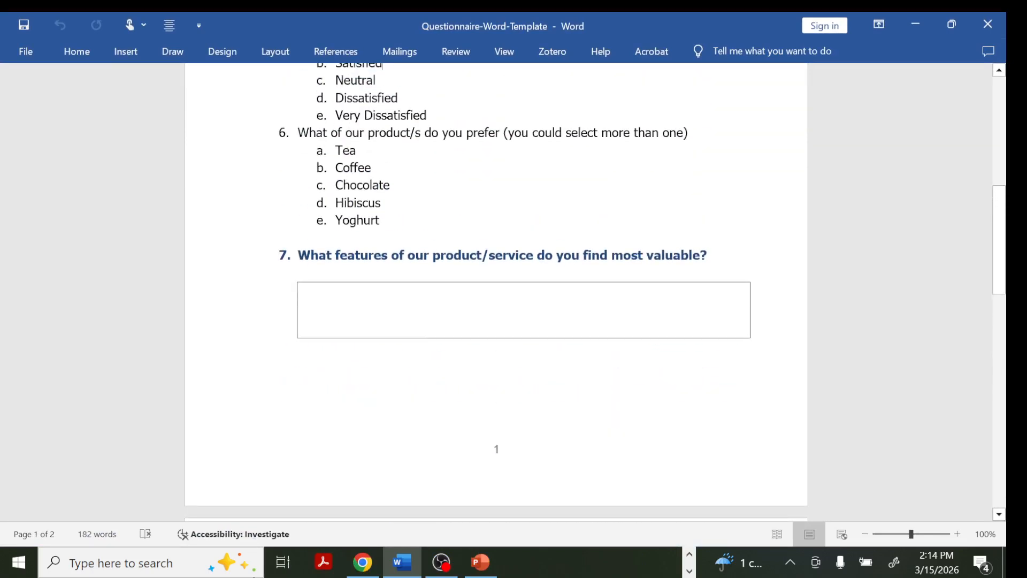
{"action": "left_click", "coordinate": [282, 562]}
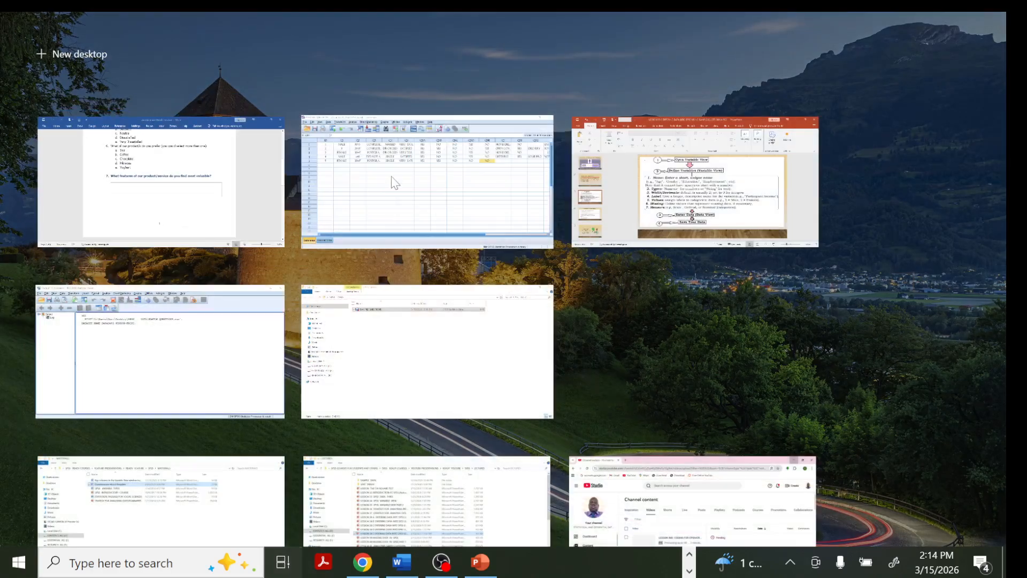
{"action": "left_click", "coordinate": [396, 179]}
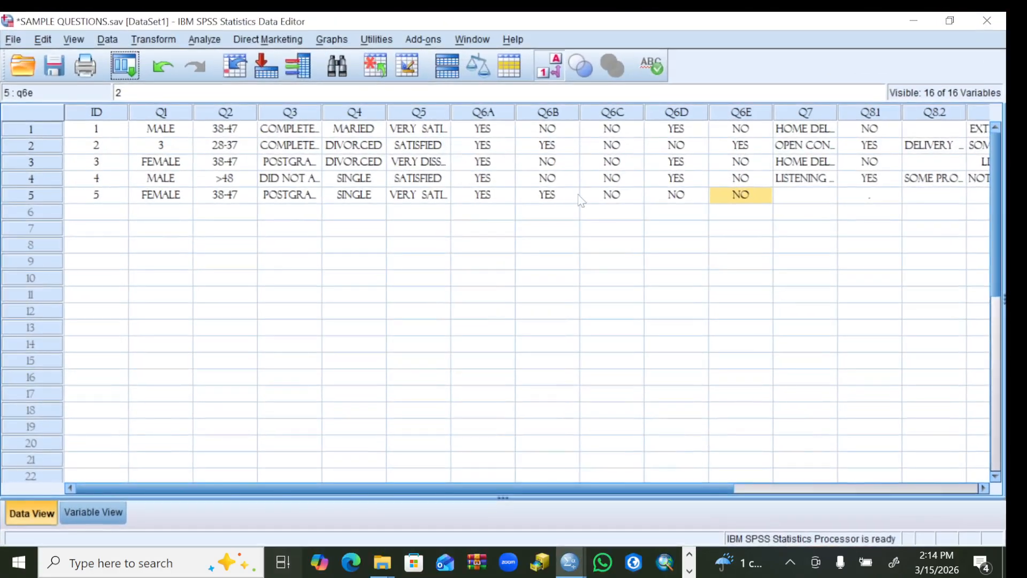
{"action": "left_click", "coordinate": [793, 196]}
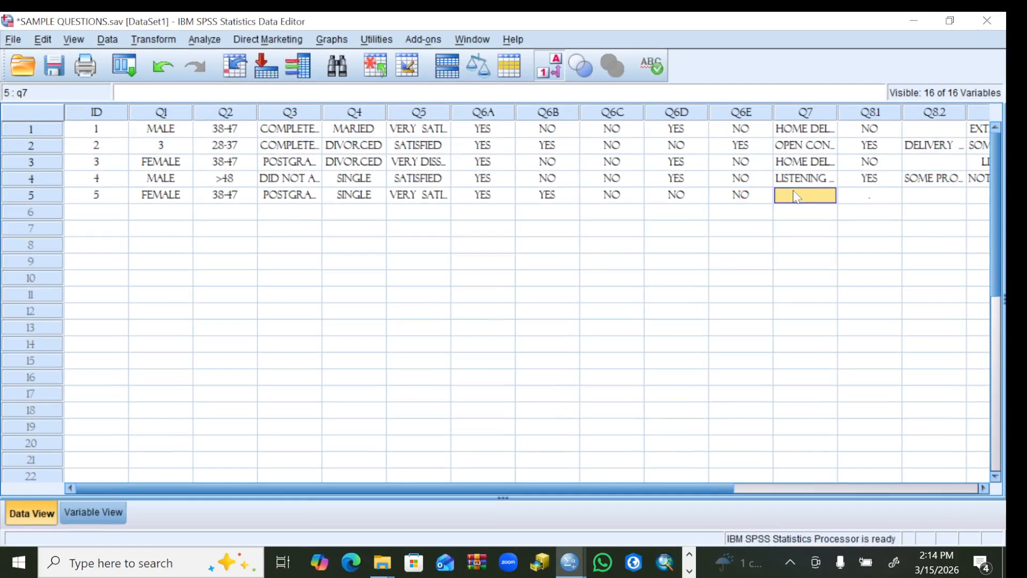
{"action": "type", "text": "DELIV"}
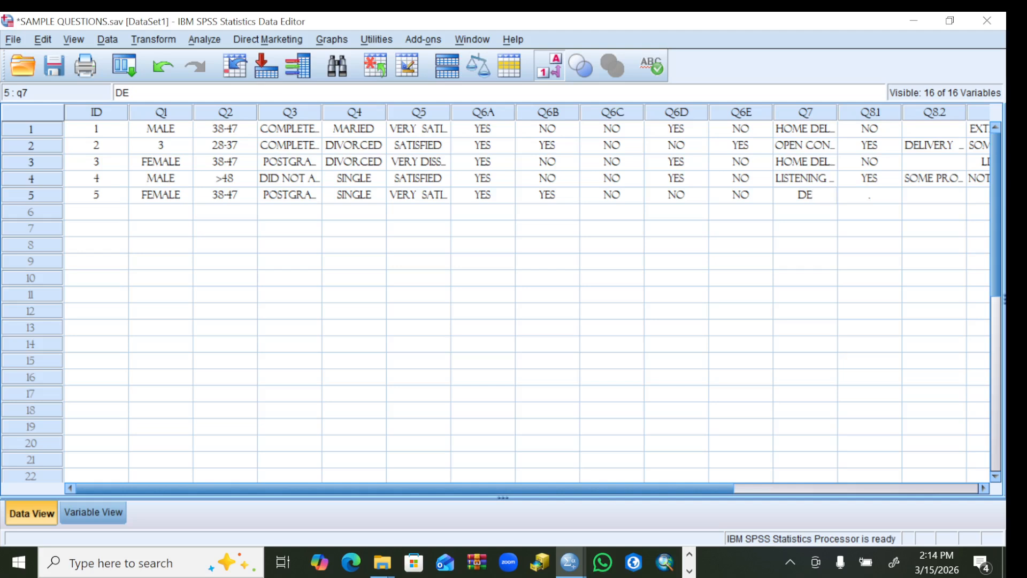
{"action": "type", "text": "Y "}
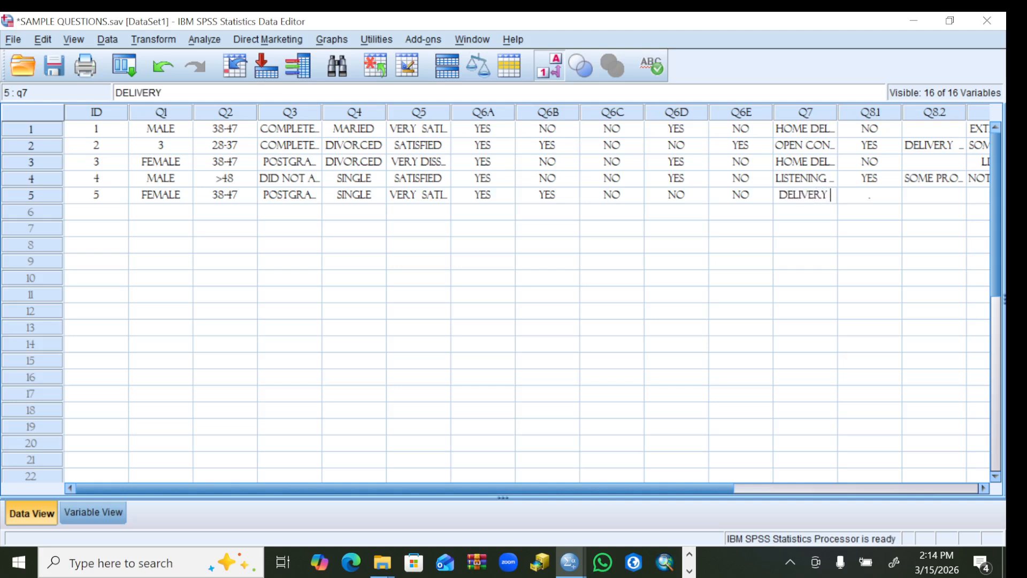
{"action": "type", "text": "SERVICE"}
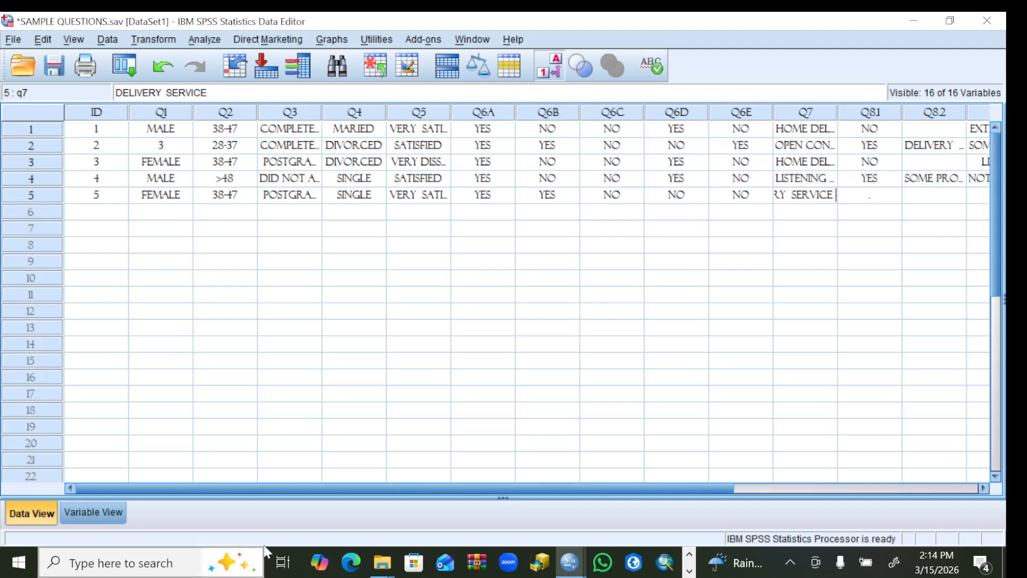
Step: Check question 8 in the Word questionnaire, and set respondent 5's Q8.1 to NO in the SPSS Data Editor
{"action": "left_click", "coordinate": [286, 564]}
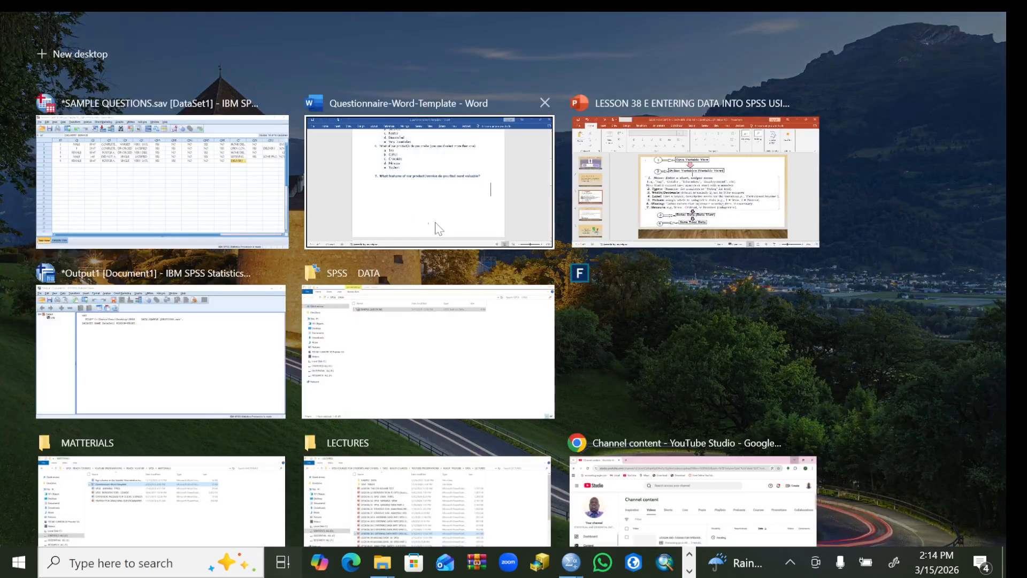
{"action": "left_click", "coordinate": [442, 221]}
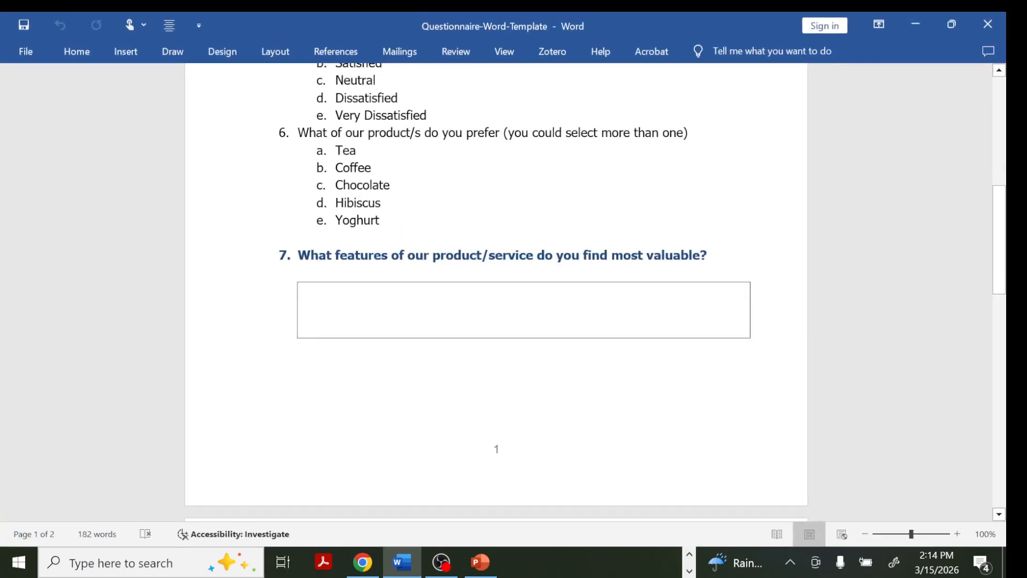
{"action": "scroll", "coordinate": [496, 292], "scroll_direction": "down", "scroll_amount": 6}
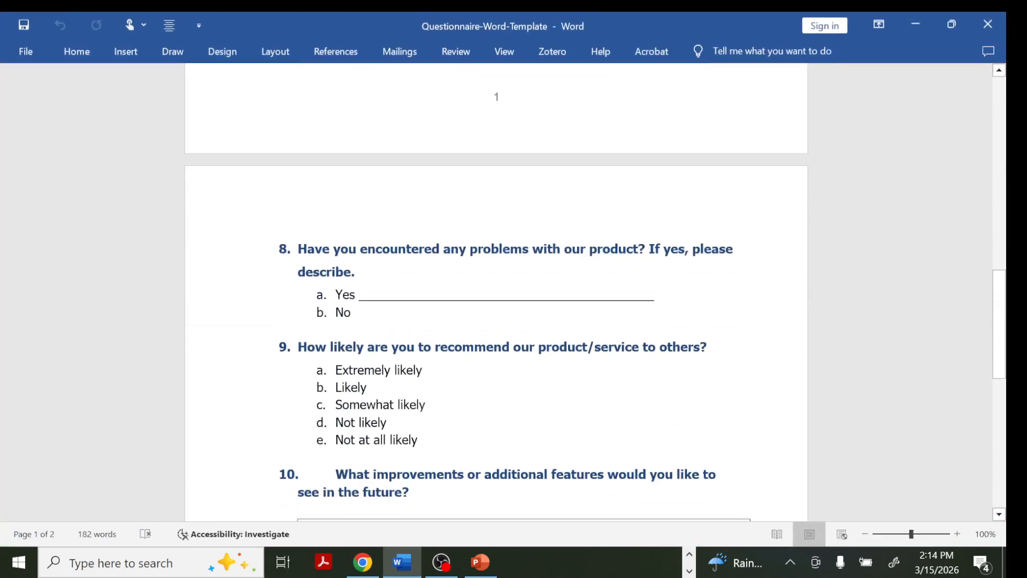
{"action": "left_click", "coordinate": [282, 562]}
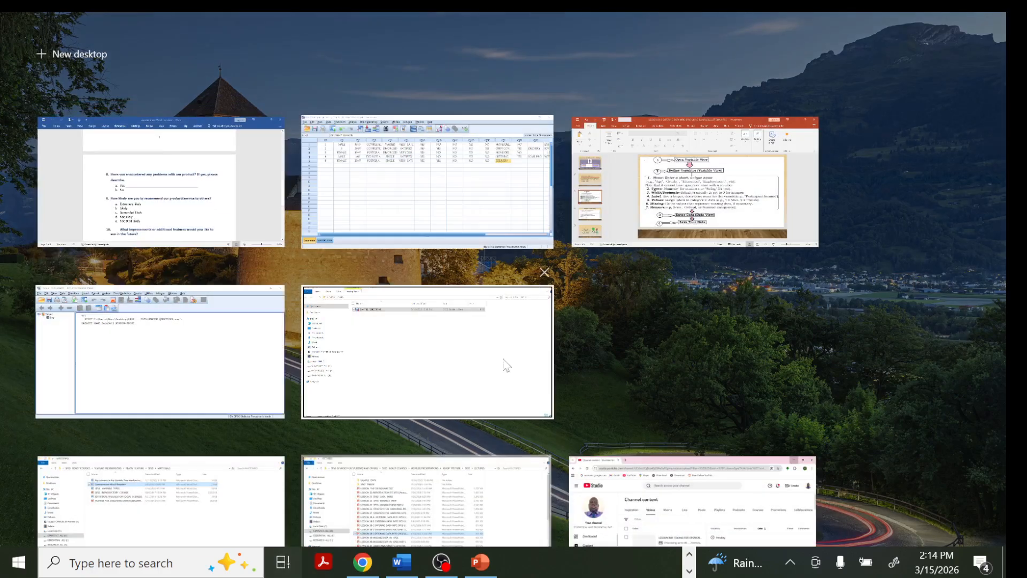
{"action": "left_click", "coordinate": [435, 217]}
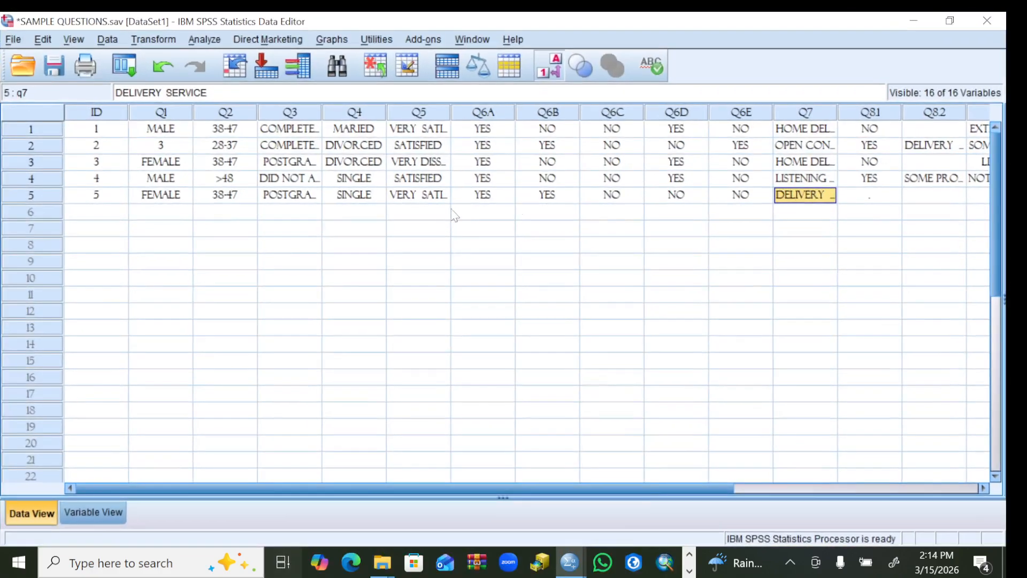
{"action": "left_click", "coordinate": [859, 198]}
{"action": "left_click", "coordinate": [883, 197]}
{"action": "left_click", "coordinate": [891, 196]}
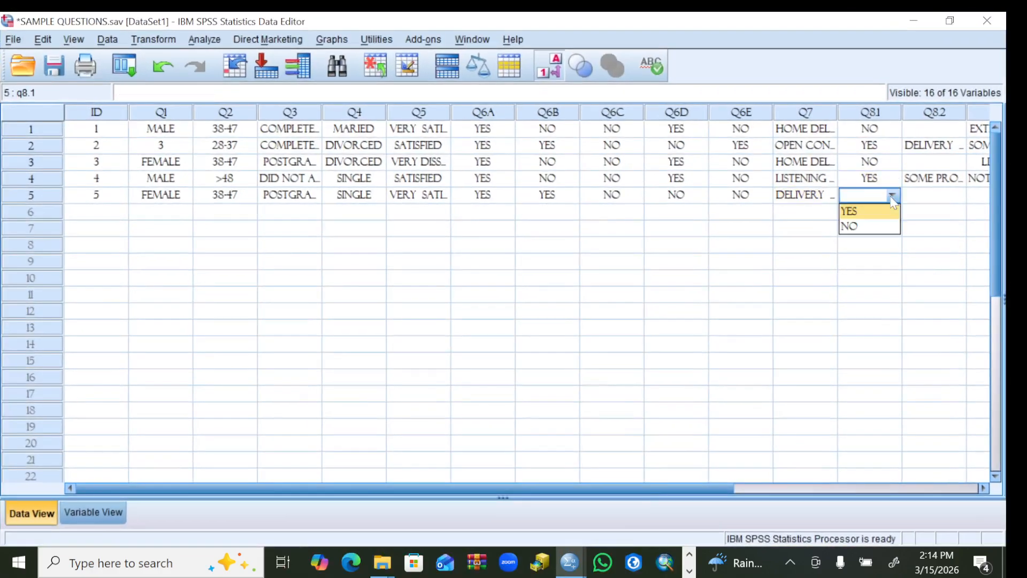
{"action": "left_click", "coordinate": [863, 228]}
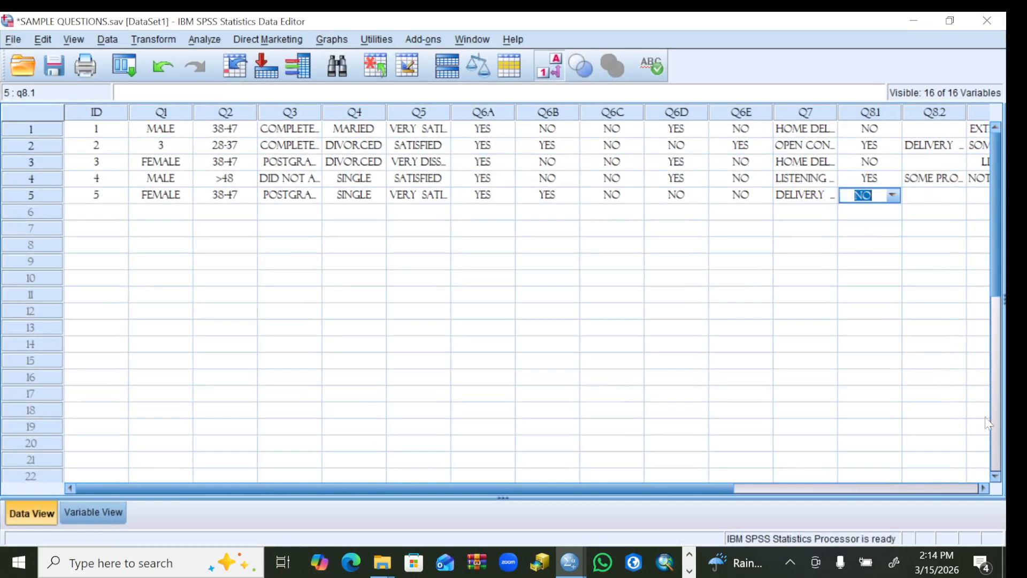
Step: Review question 9 and its answer options in the Word questionnaire, and return to the SPSS Data Editor
{"action": "left_click", "coordinate": [980, 486]}
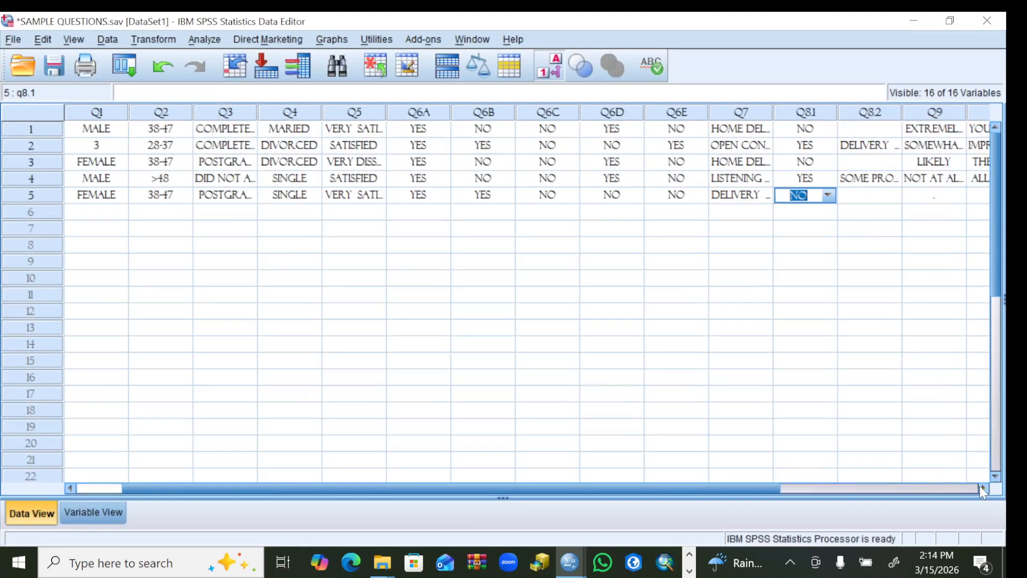
{"action": "left_click", "coordinate": [980, 487]}
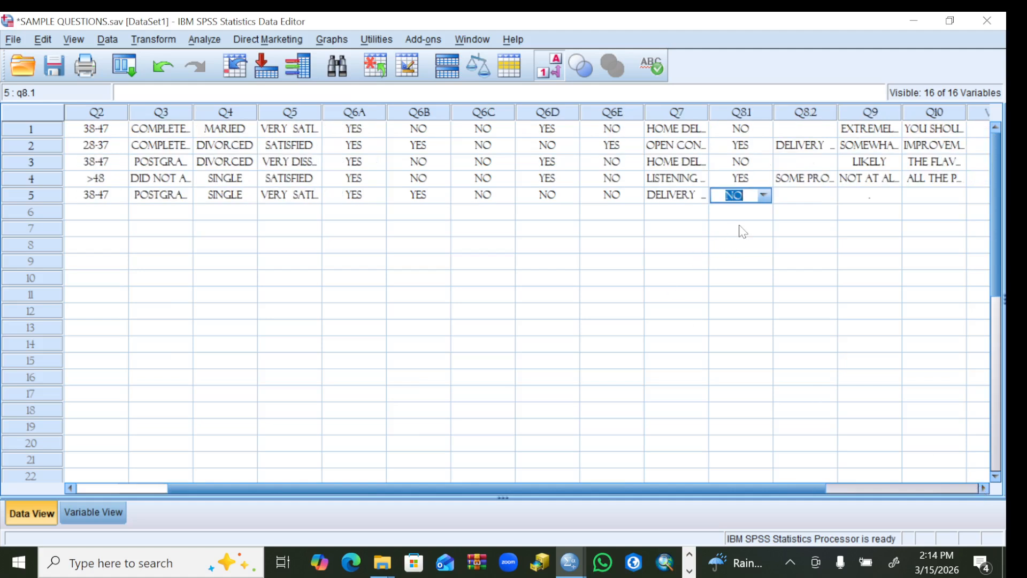
{"action": "left_click", "coordinate": [812, 197]}
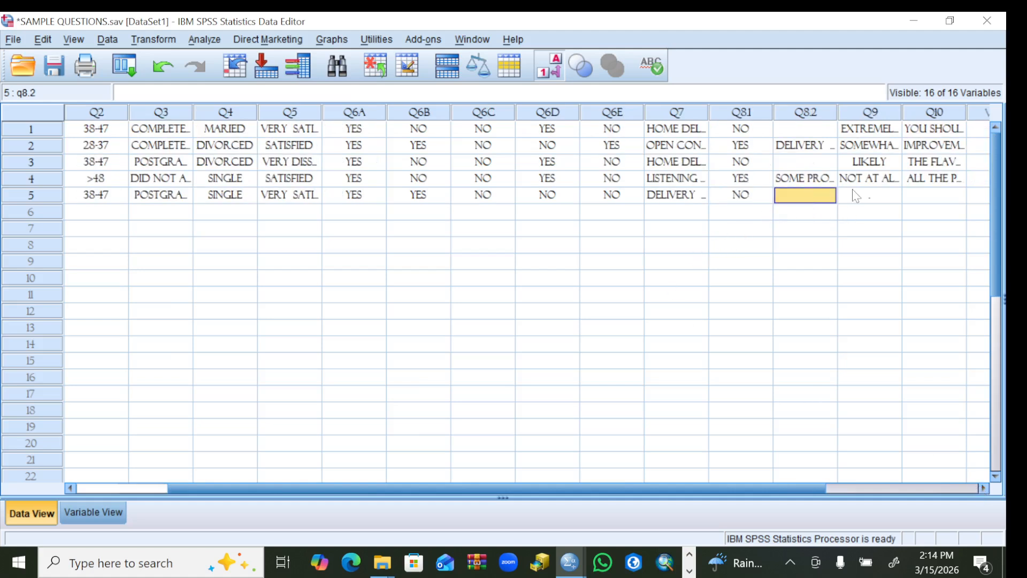
{"action": "left_click", "coordinate": [859, 194]}
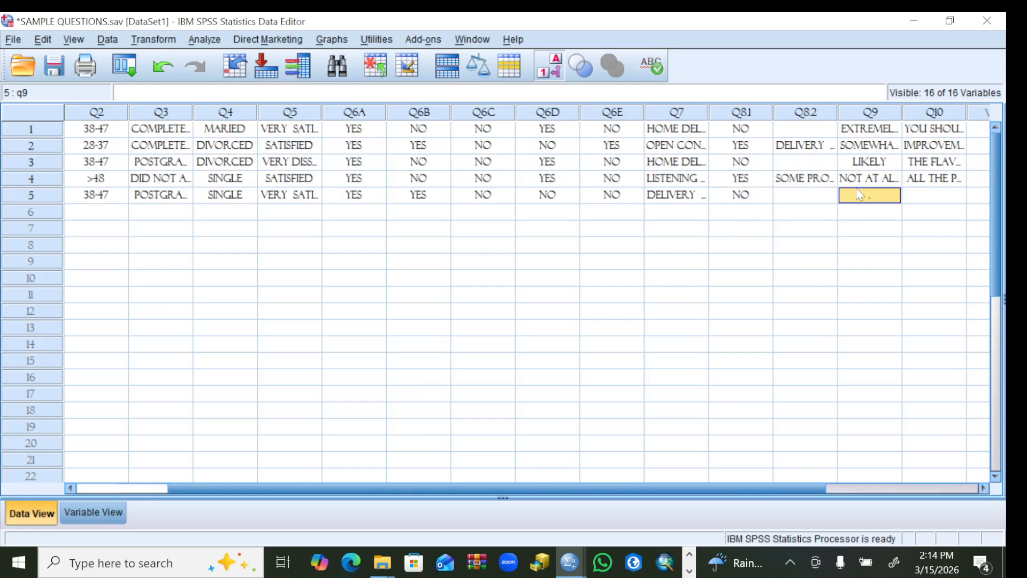
{"action": "left_click", "coordinate": [282, 563]}
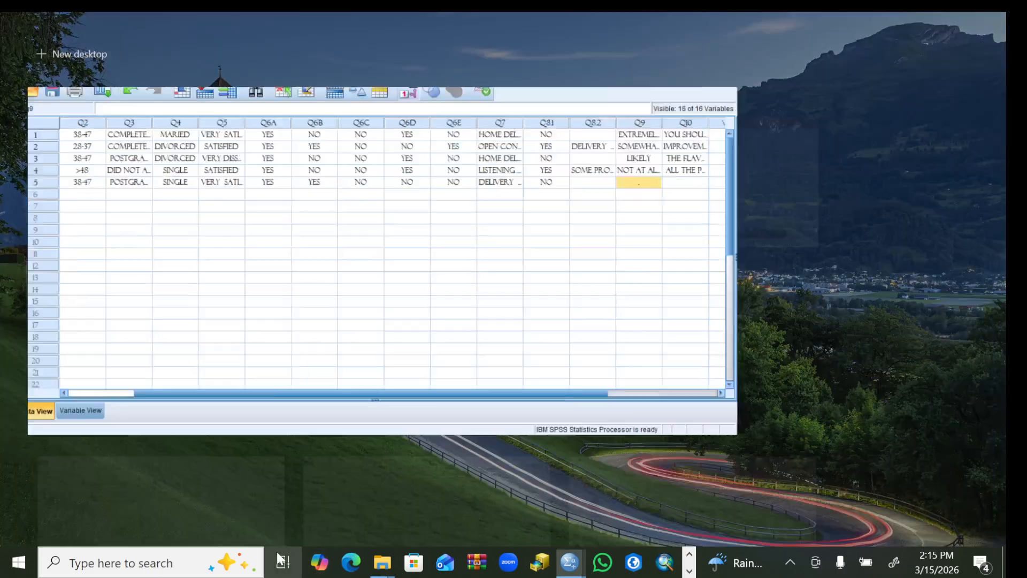
{"action": "left_click", "coordinate": [374, 253]}
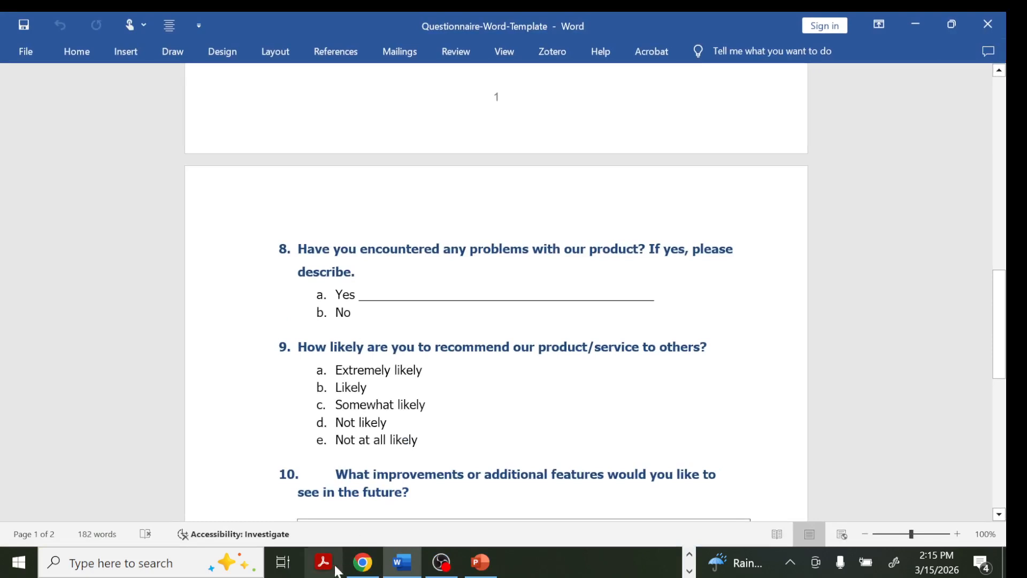
{"action": "left_click", "coordinate": [282, 564]}
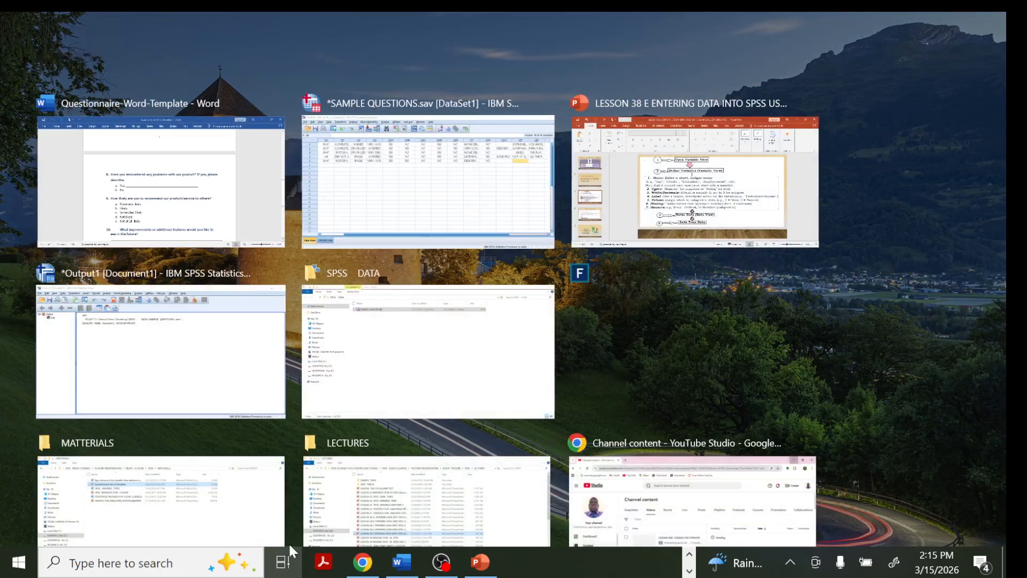
{"action": "left_click", "coordinate": [483, 198]}
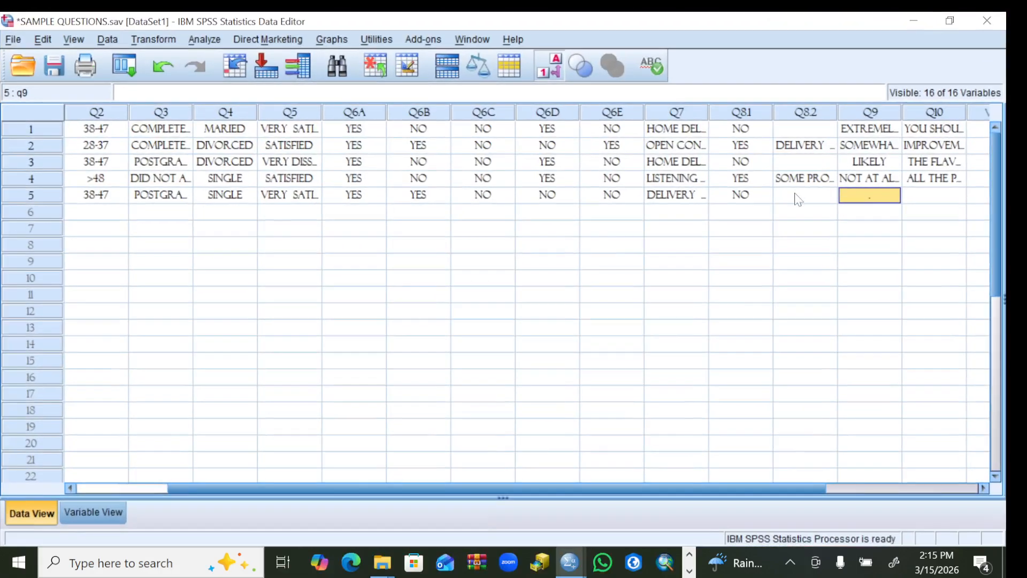
Step: Set Q9 to EXTREMELY LIKELY for respondent 5, leaving Q8.2 blank
{"action": "left_click", "coordinate": [958, 197]}
{"action": "double_click", "coordinate": [957, 197]}
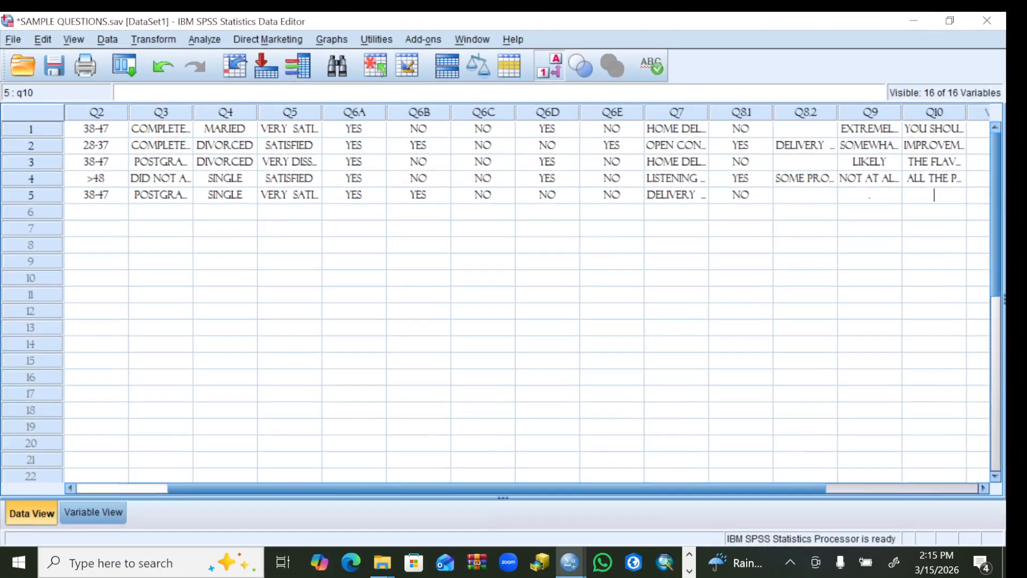
{"action": "left_click", "coordinate": [814, 203]}
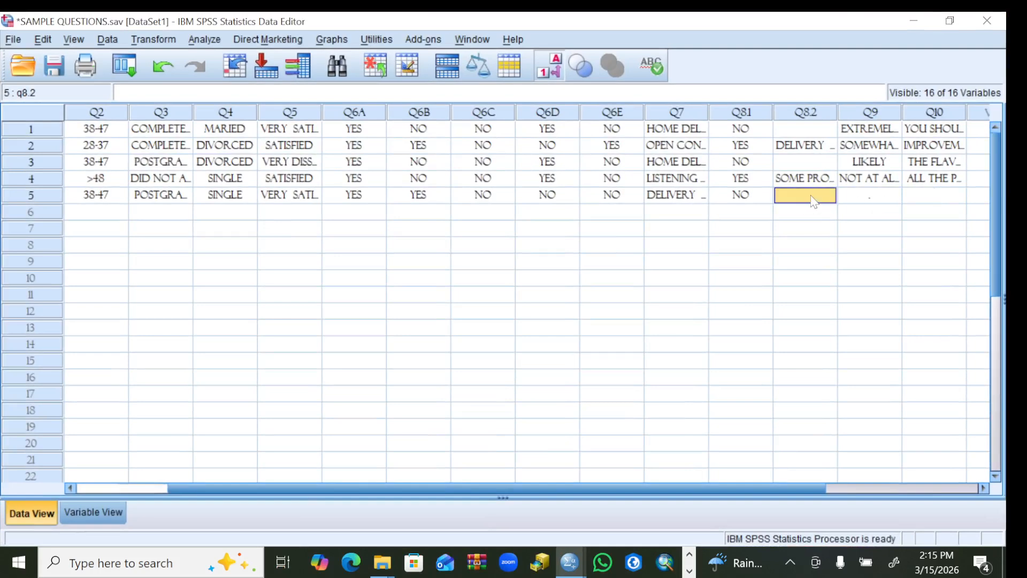
{"action": "left_click", "coordinate": [867, 197]}
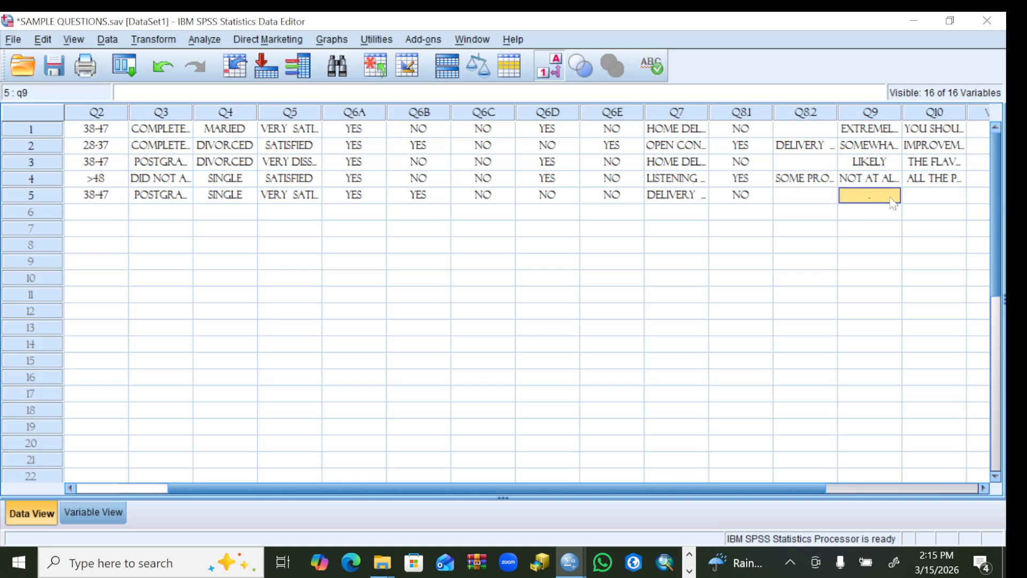
{"action": "double_click", "coordinate": [892, 197]}
{"action": "left_click", "coordinate": [893, 196]}
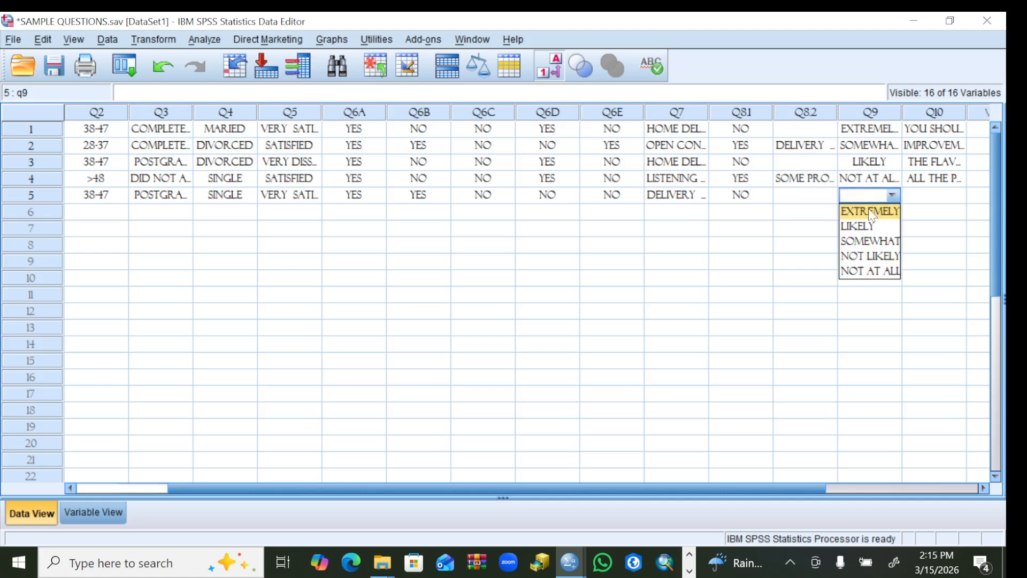
{"action": "left_click", "coordinate": [871, 212]}
Step: Enter DIVERSITY OF YOUR PRODUCTS as respondent 5's Q10 answer
{"action": "left_click", "coordinate": [981, 489]}
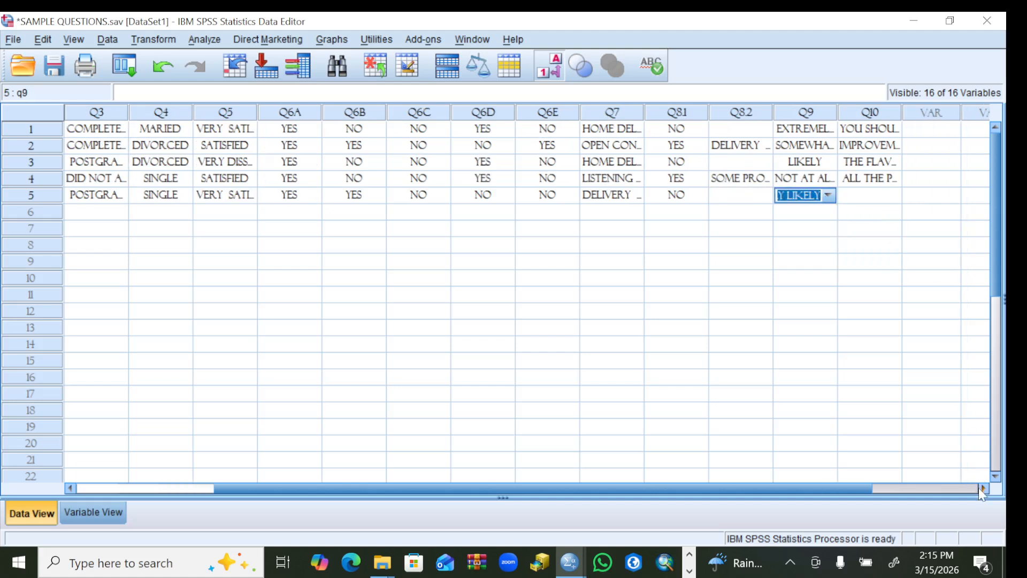
{"action": "left_click", "coordinate": [981, 489]}
{"action": "left_click", "coordinate": [808, 197]}
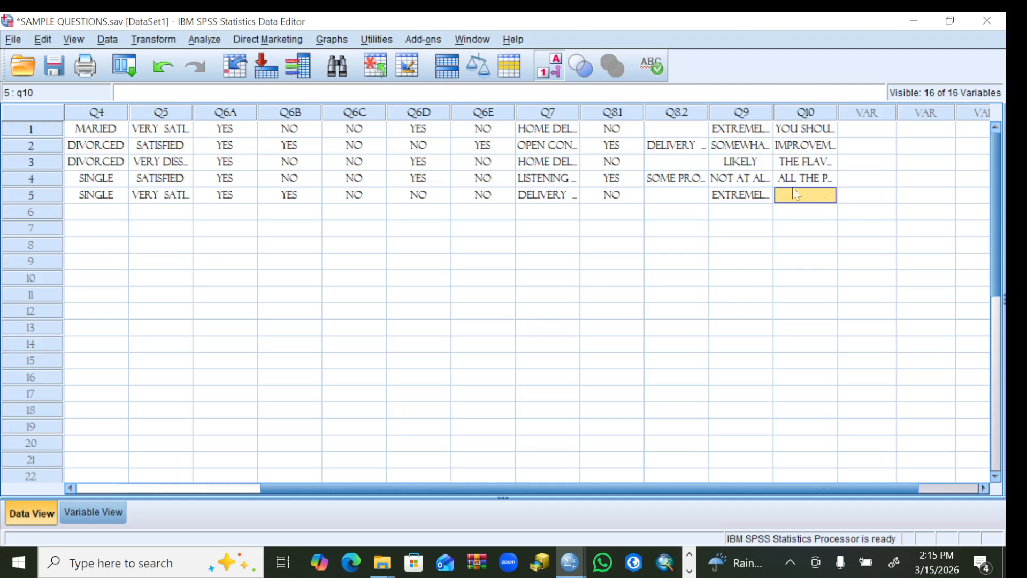
{"action": "double_click", "coordinate": [805, 195]}
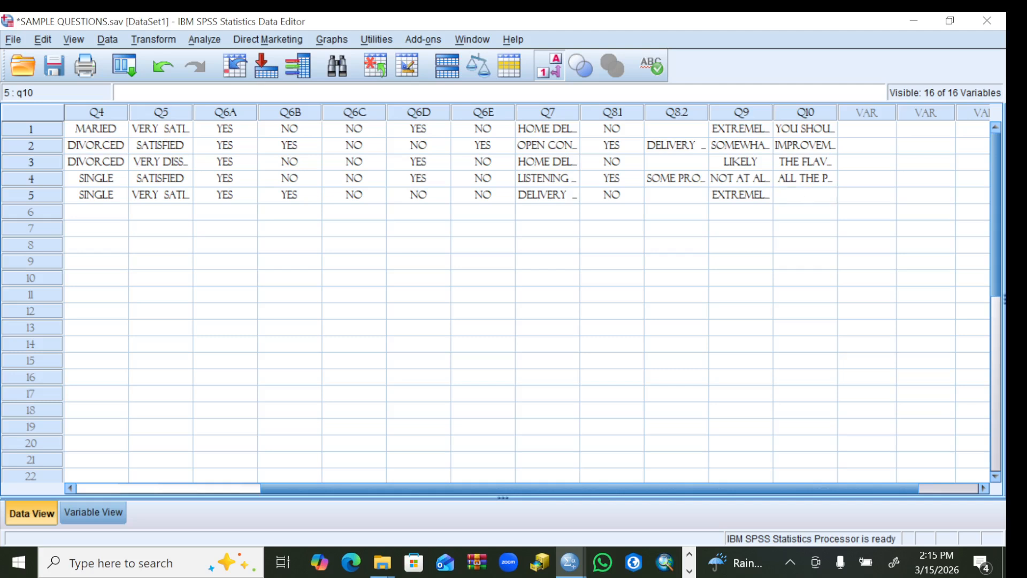
{"action": "type", "text": "DIVERSITY"}
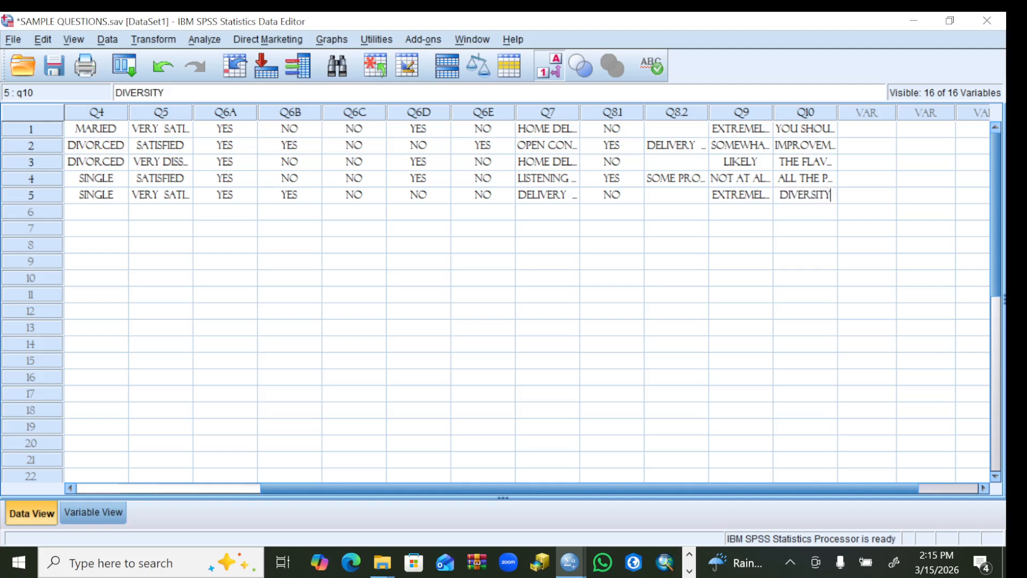
{"action": "type", "text": " OF YO"}
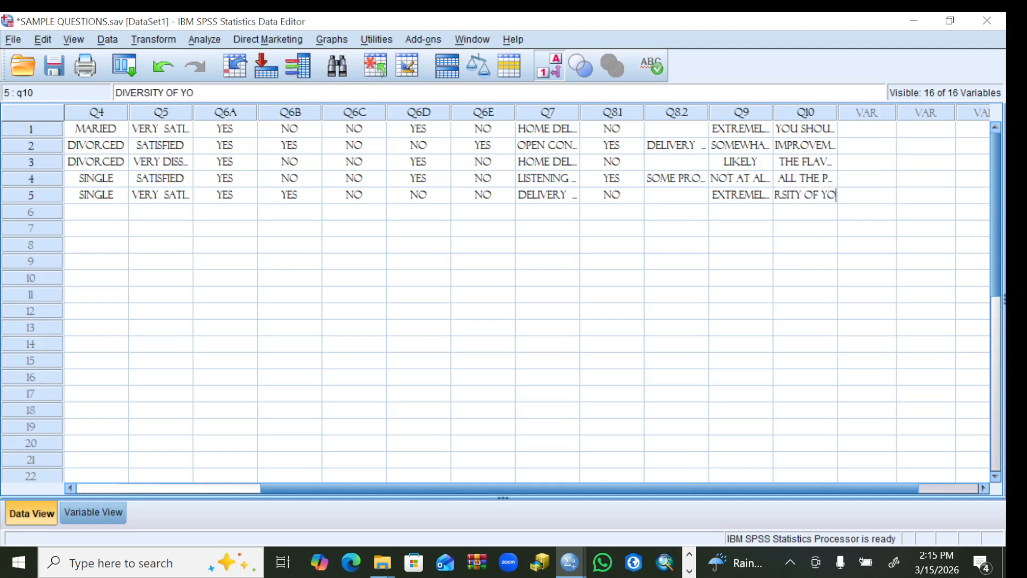
{"action": "type", "text": "UR PRODUCTS"}
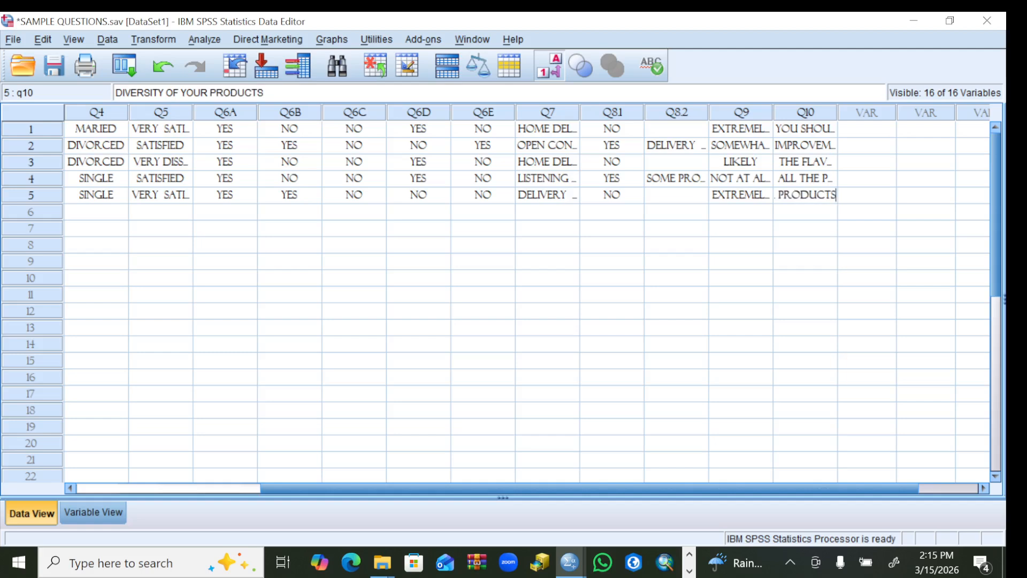
Step: Start a record for the sixth respondent by entering 6 in the ID column of row 6
{"action": "left_click", "coordinate": [69, 488]}
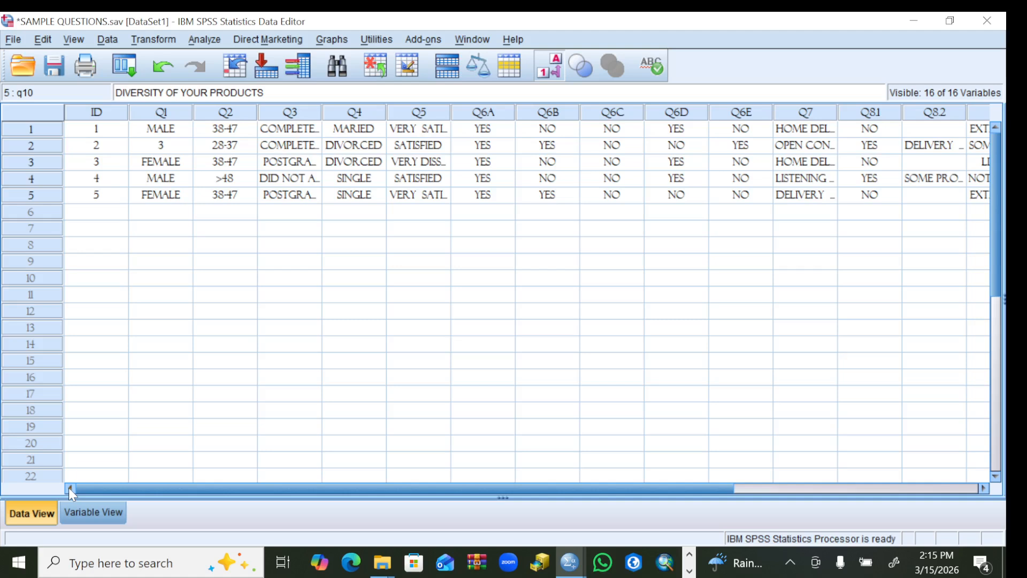
{"action": "left_click", "coordinate": [100, 214]}
{"action": "type", "text": "6"}
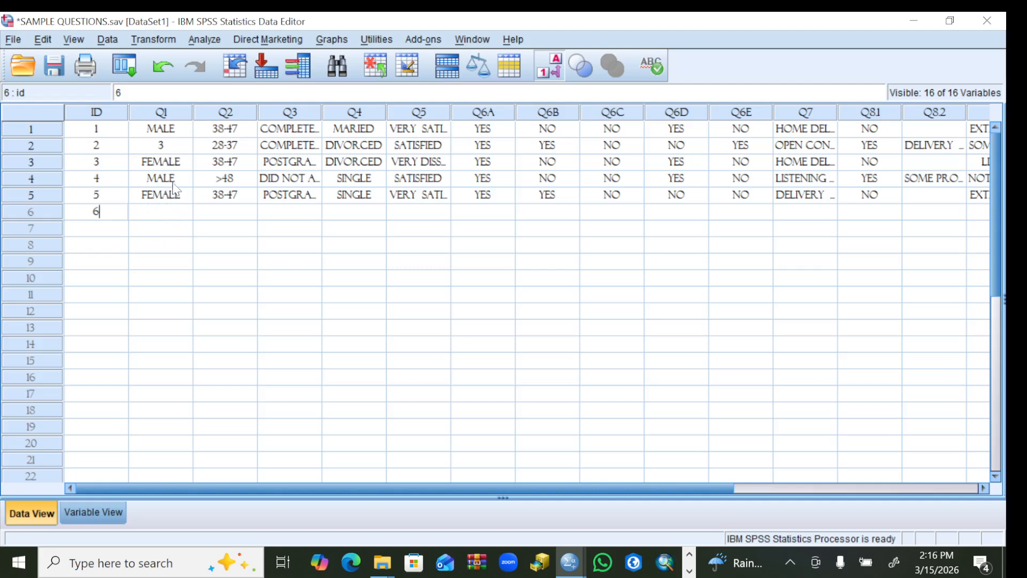
Step: Correct respondent 2's invalid Q1 entry to MALE
{"action": "left_click", "coordinate": [178, 150]}
{"action": "double_click", "coordinate": [177, 151]}
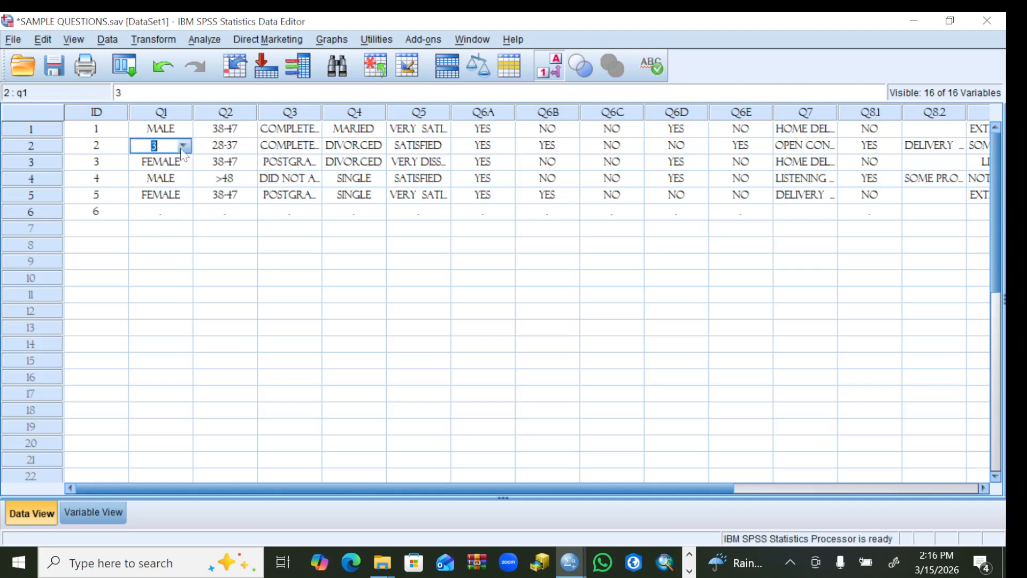
{"action": "left_click", "coordinate": [182, 147]}
{"action": "left_click", "coordinate": [153, 162]}
Step: Set respondent 6's Q1 to FEMALE and Q2 to >48
{"action": "left_click", "coordinate": [180, 215]}
{"action": "double_click", "coordinate": [182, 214]}
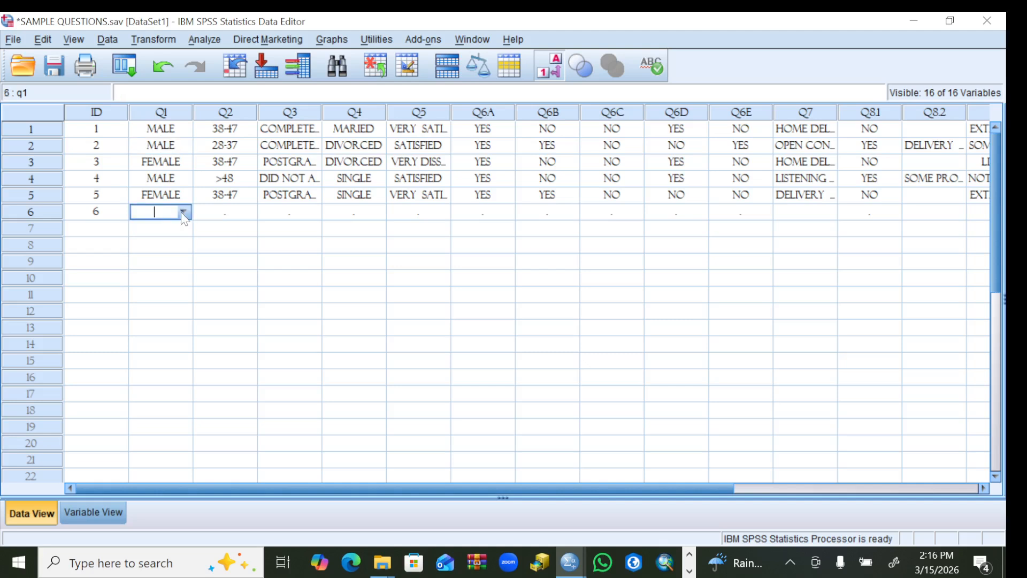
{"action": "left_click", "coordinate": [182, 212]}
{"action": "left_click", "coordinate": [160, 243]}
{"action": "left_click", "coordinate": [221, 214]}
{"action": "double_click", "coordinate": [250, 214]}
{"action": "left_click", "coordinate": [249, 213]}
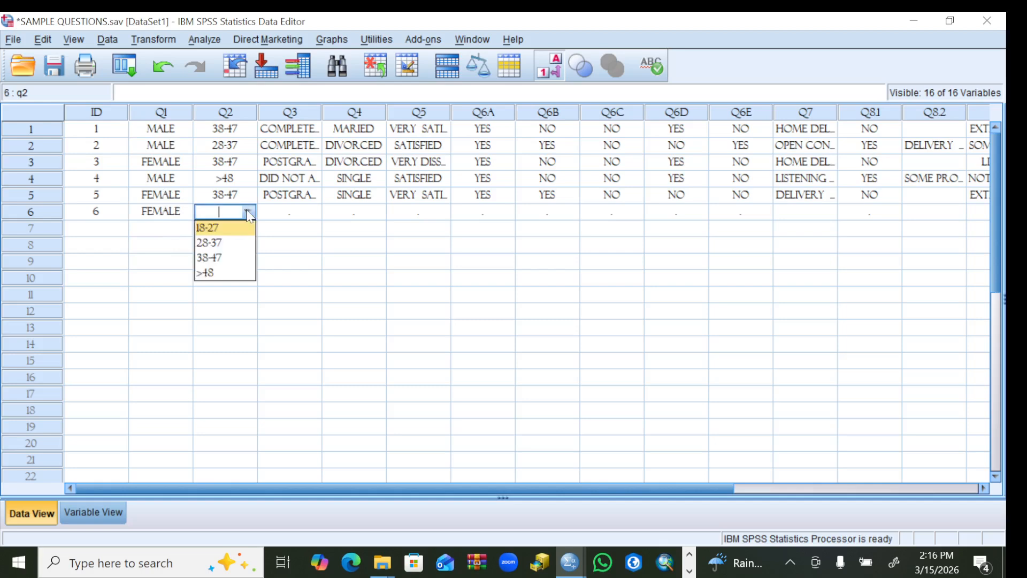
{"action": "left_click", "coordinate": [209, 273]}
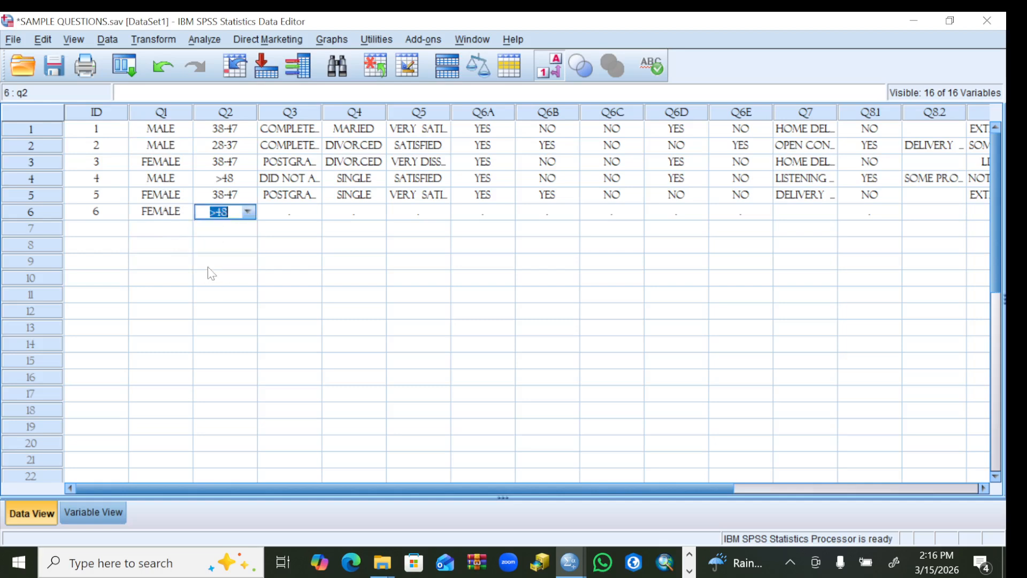
Step: Set respondent 6's Q3 to the option beginning "DID NOT AT" and Q4 to WIDOW
{"action": "left_click", "coordinate": [301, 211]}
{"action": "double_click", "coordinate": [310, 211]}
{"action": "left_click", "coordinate": [311, 211]}
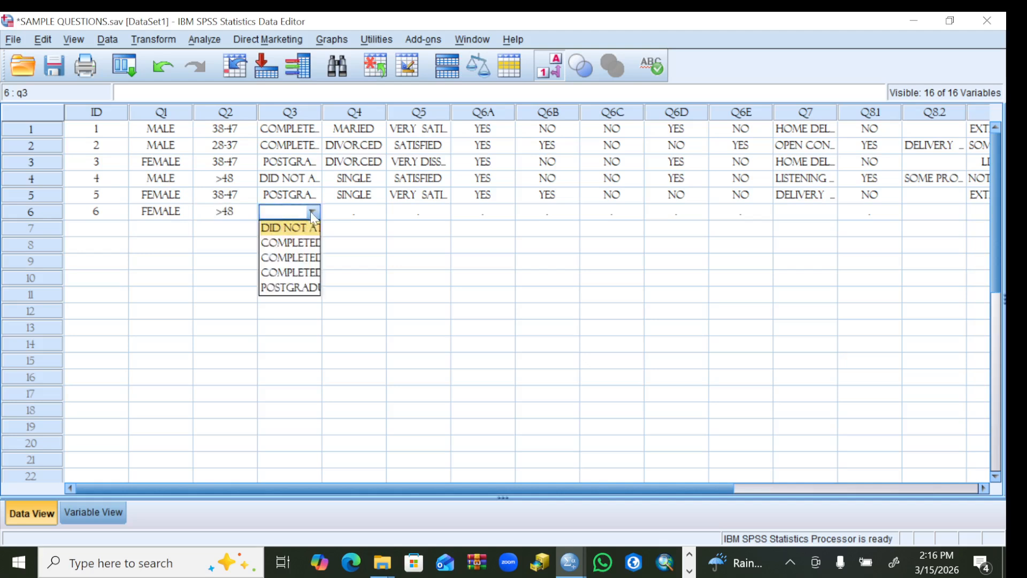
{"action": "left_click", "coordinate": [289, 228]}
{"action": "left_click", "coordinate": [379, 213]}
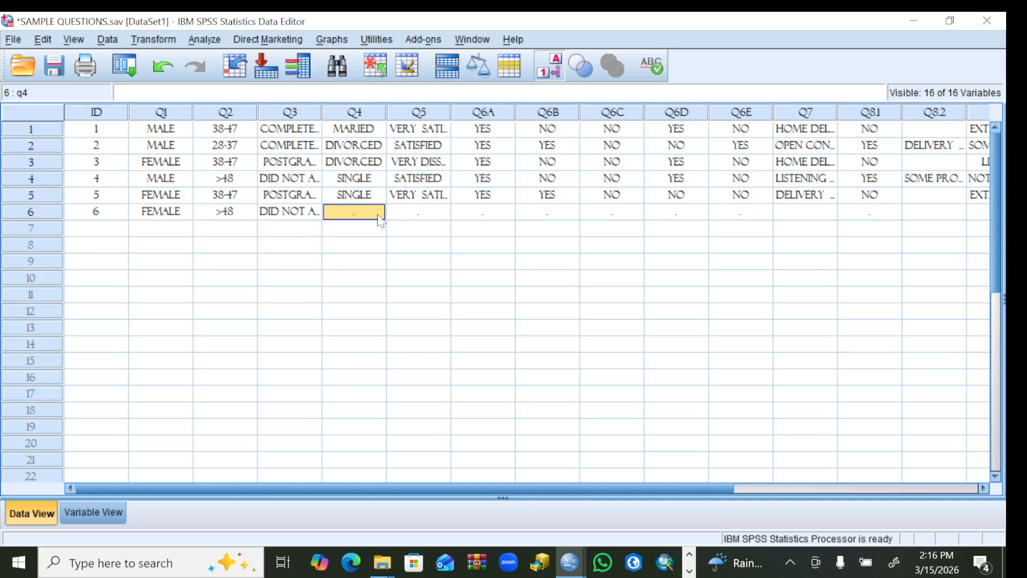
{"action": "double_click", "coordinate": [378, 214]}
{"action": "left_click", "coordinate": [378, 214]}
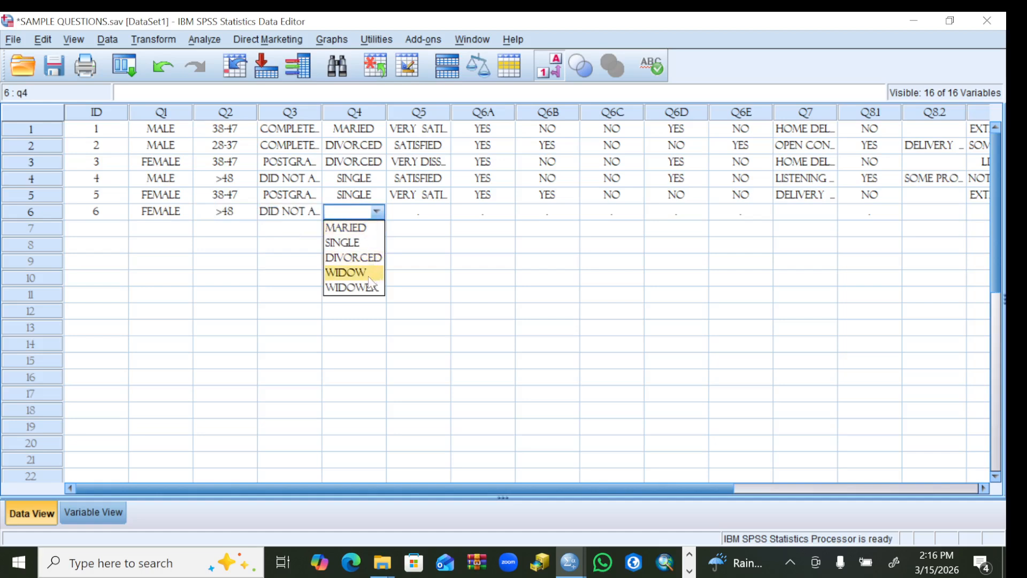
{"action": "left_click", "coordinate": [347, 272]}
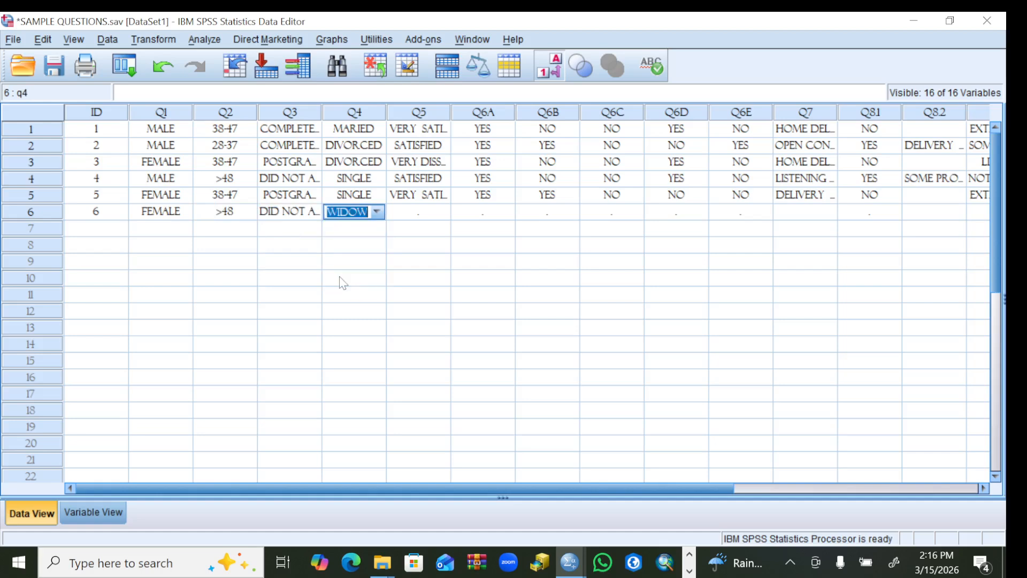
Step: Set respondent 6's Q5 to NEUTRAL and Q6A to YES
{"action": "double_click", "coordinate": [438, 214]}
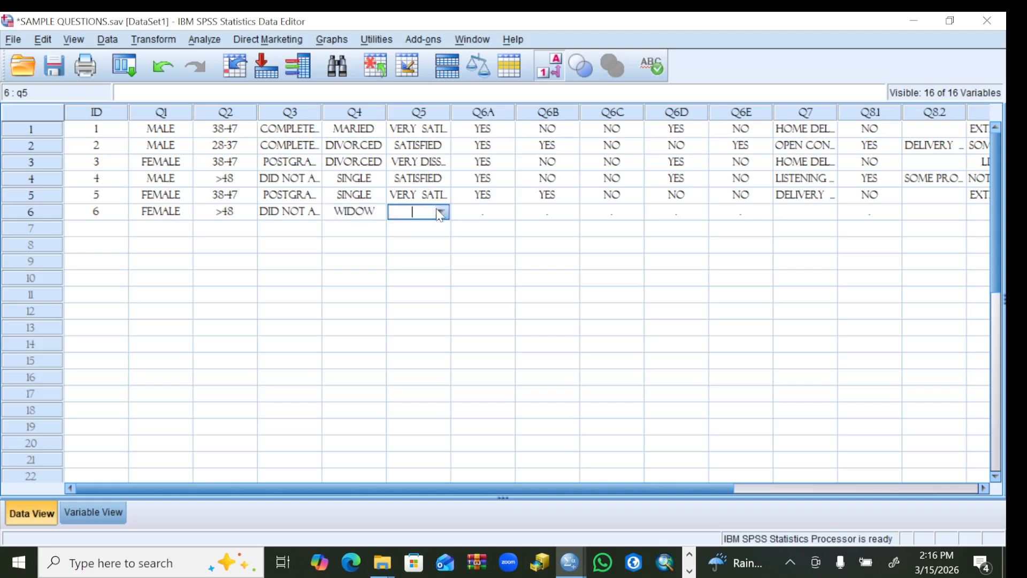
{"action": "left_click", "coordinate": [440, 213]}
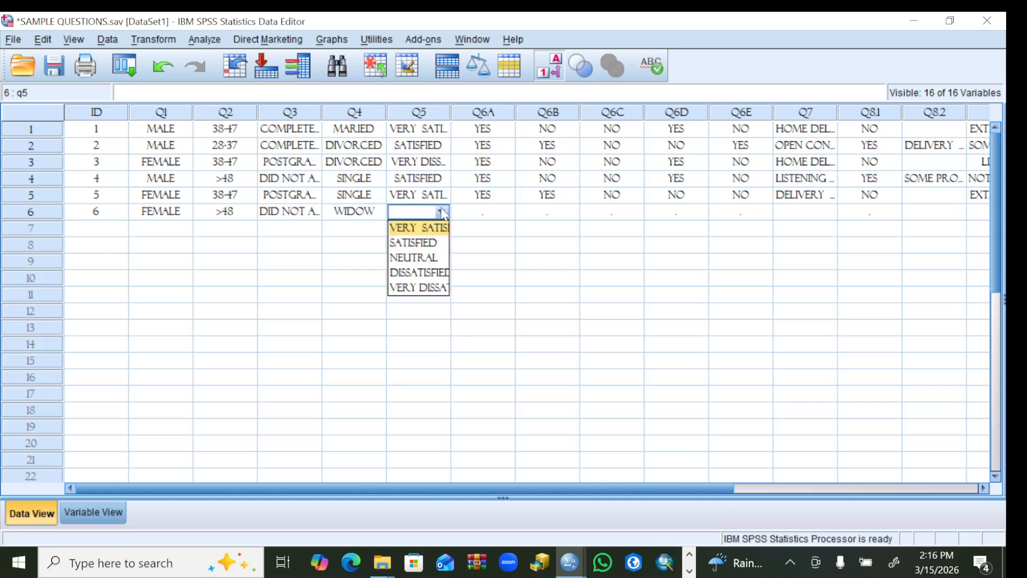
{"action": "left_click", "coordinate": [420, 258]}
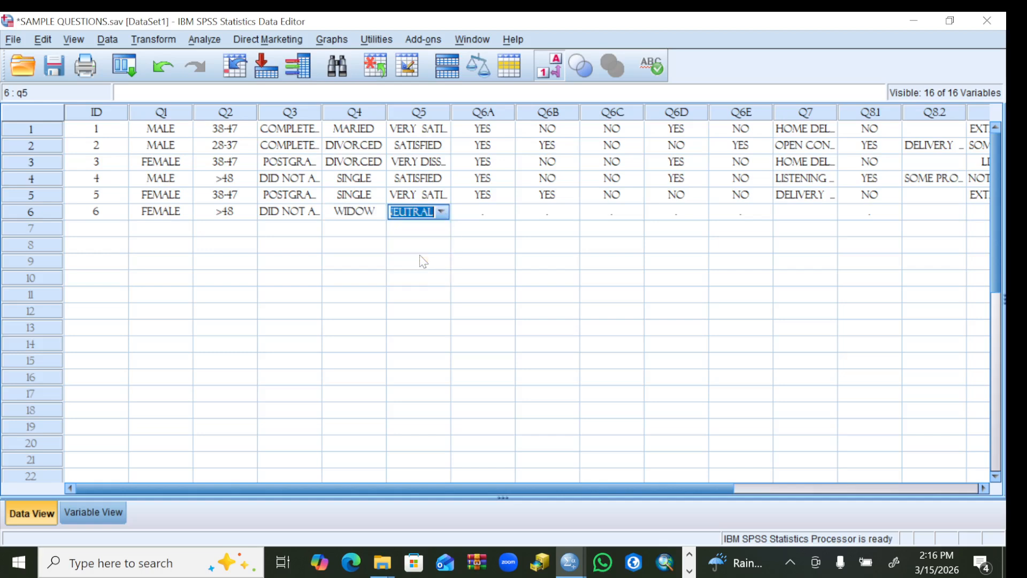
{"action": "left_click", "coordinate": [487, 213]}
{"action": "left_click", "coordinate": [507, 211]}
{"action": "left_click", "coordinate": [507, 212]}
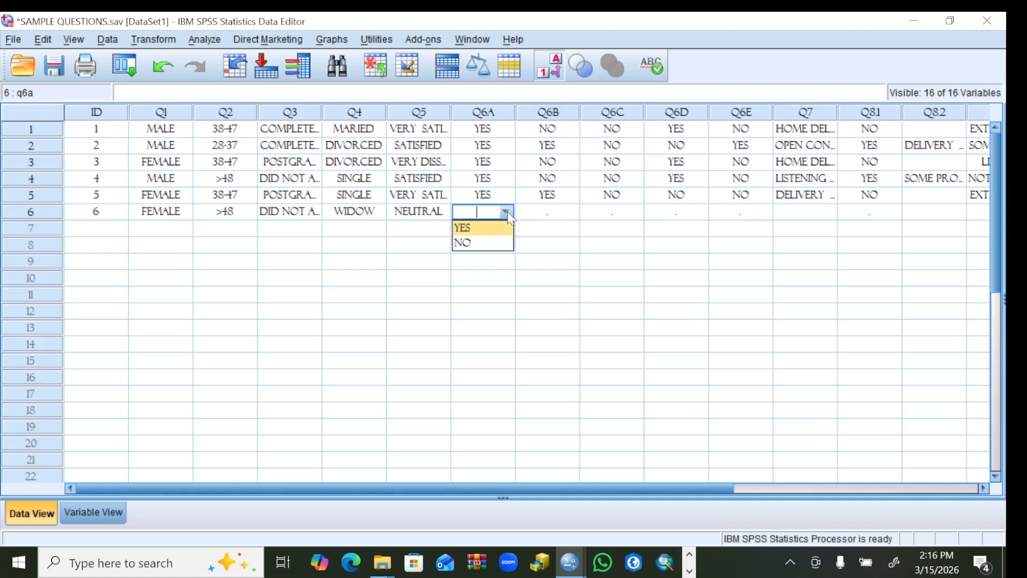
{"action": "left_click", "coordinate": [469, 230]}
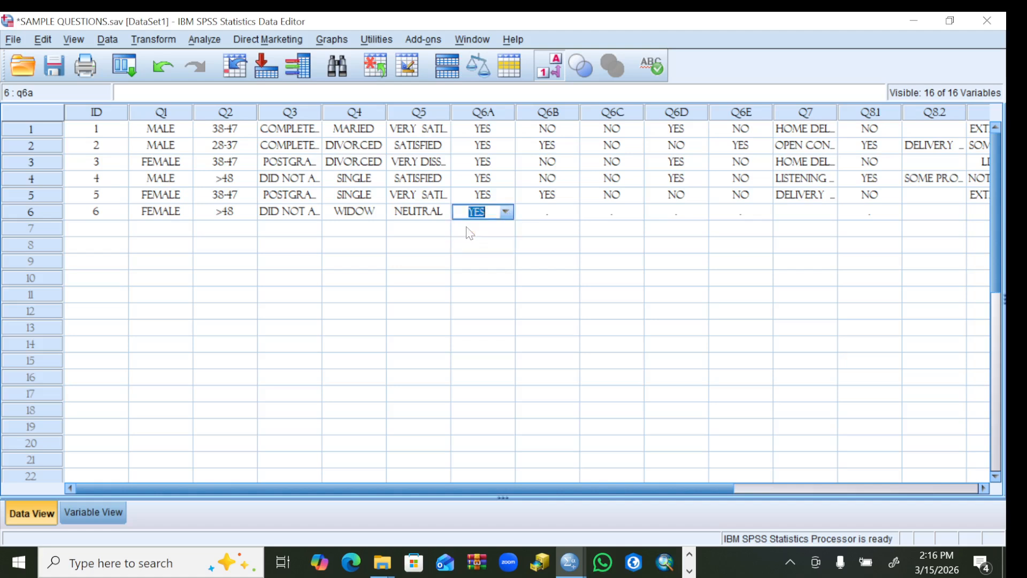
Step: Set both Q6B and Q6C to NO for respondent 6
{"action": "left_click", "coordinate": [560, 214]}
{"action": "left_click", "coordinate": [571, 215]}
{"action": "left_click", "coordinate": [570, 214]}
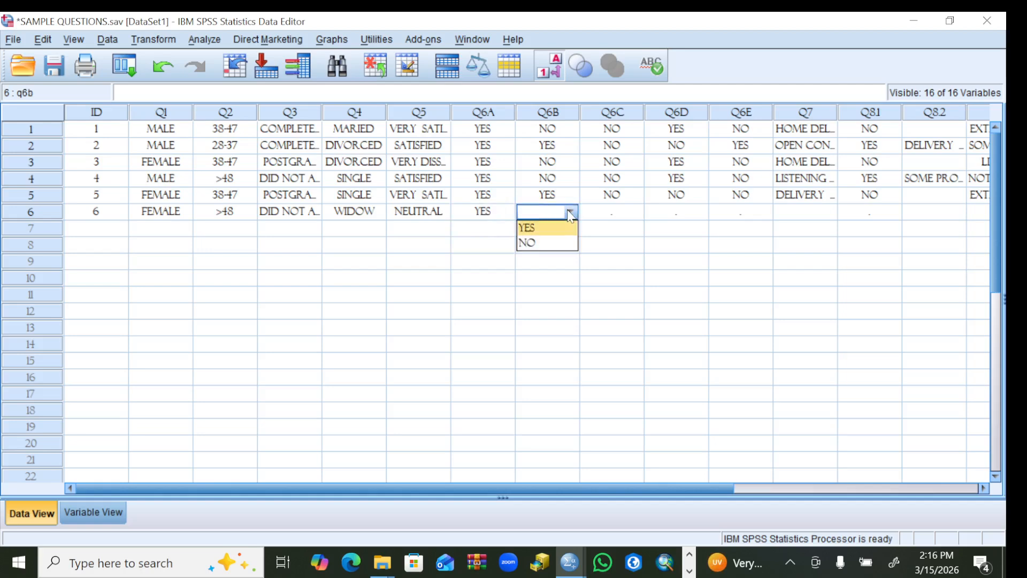
{"action": "left_click", "coordinate": [525, 245]}
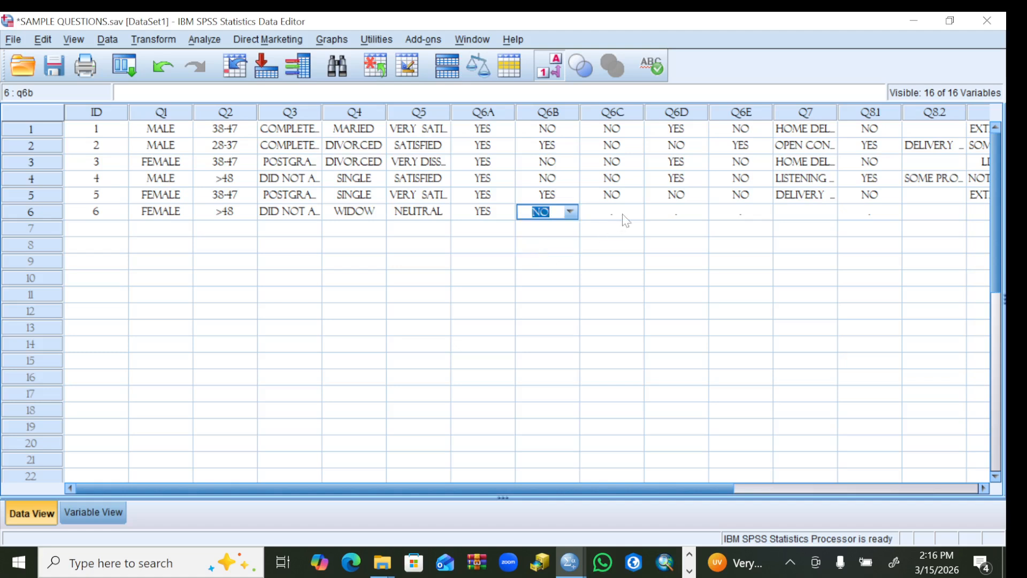
{"action": "left_click", "coordinate": [626, 214]}
{"action": "left_click", "coordinate": [635, 212]}
{"action": "left_click", "coordinate": [594, 244]}
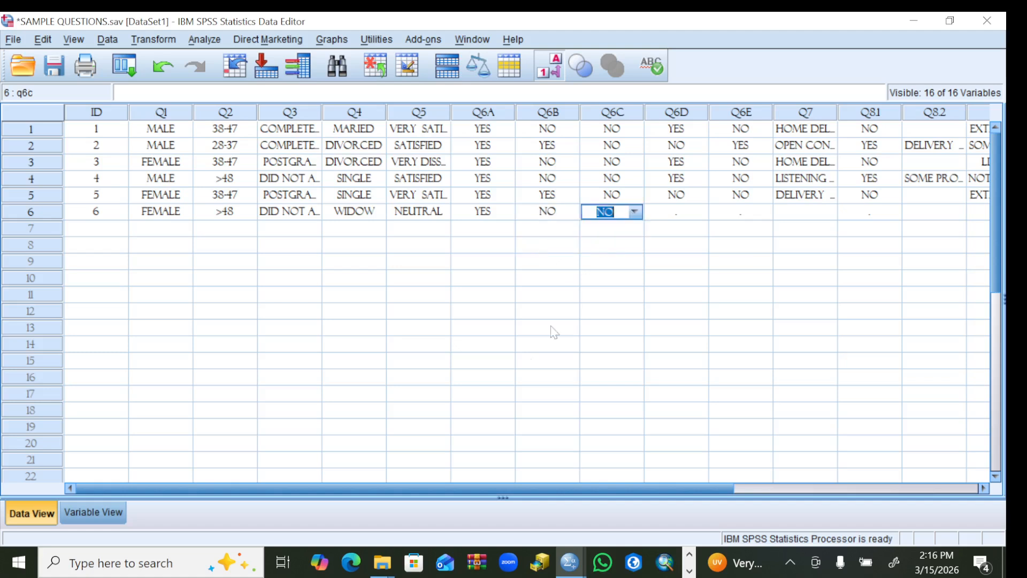
Step: Set both Q6D and Q6E to YES for respondent 6
{"action": "left_click", "coordinate": [695, 214]}
{"action": "left_click", "coordinate": [700, 213]}
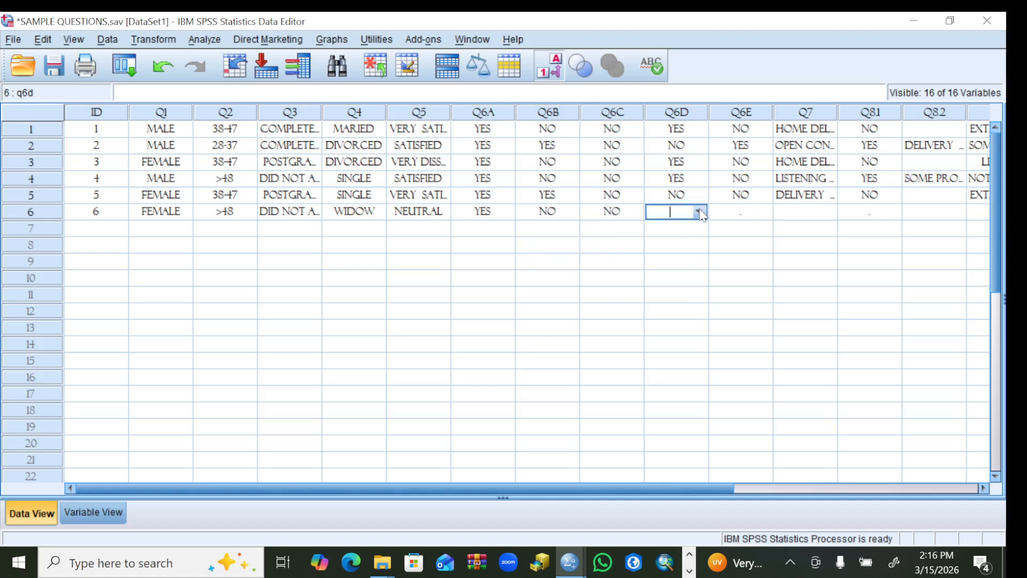
{"action": "left_click", "coordinate": [699, 212]}
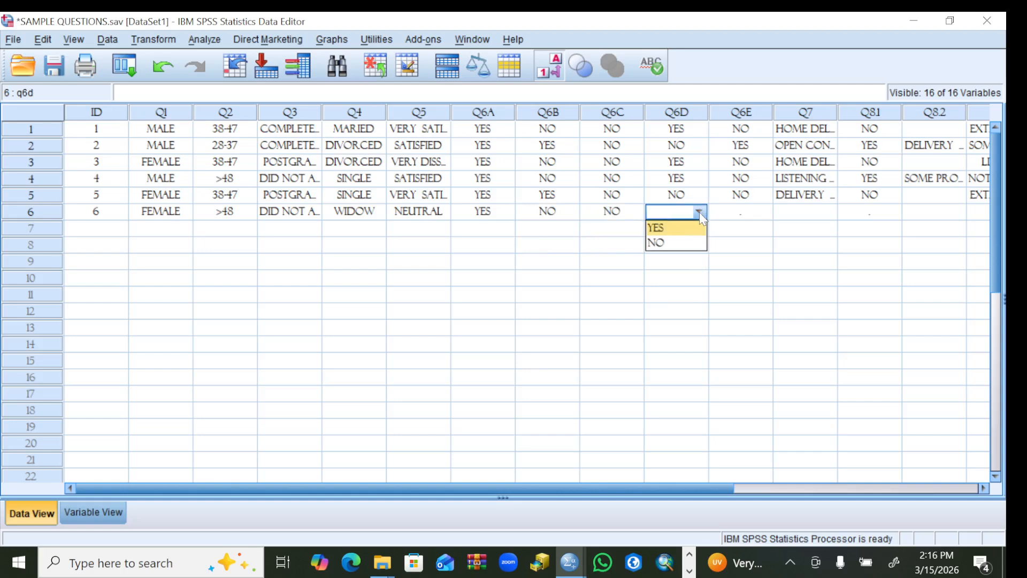
{"action": "left_click", "coordinate": [659, 229]}
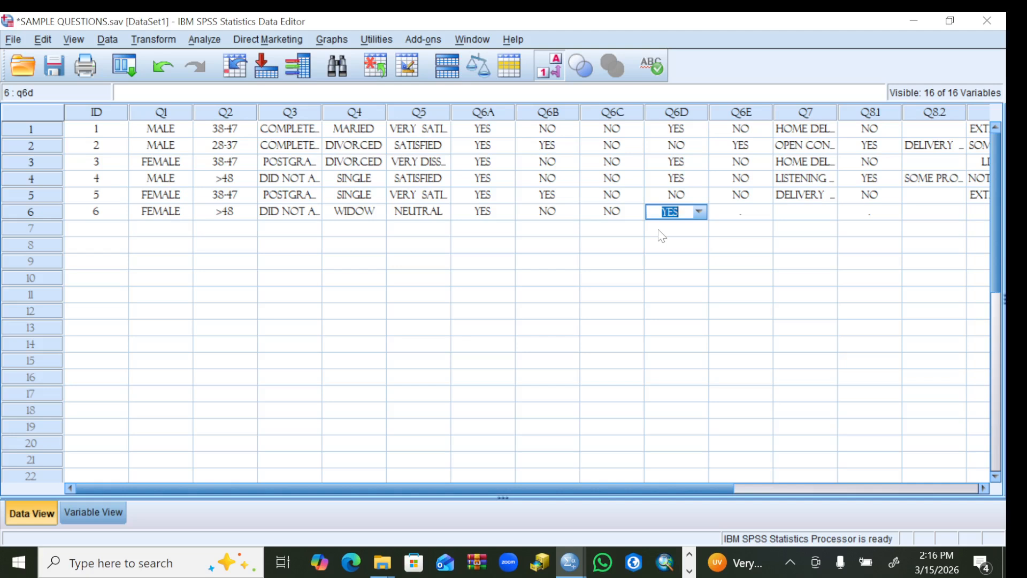
{"action": "left_click", "coordinate": [744, 212]}
{"action": "left_click", "coordinate": [763, 213]}
{"action": "left_click", "coordinate": [763, 213]}
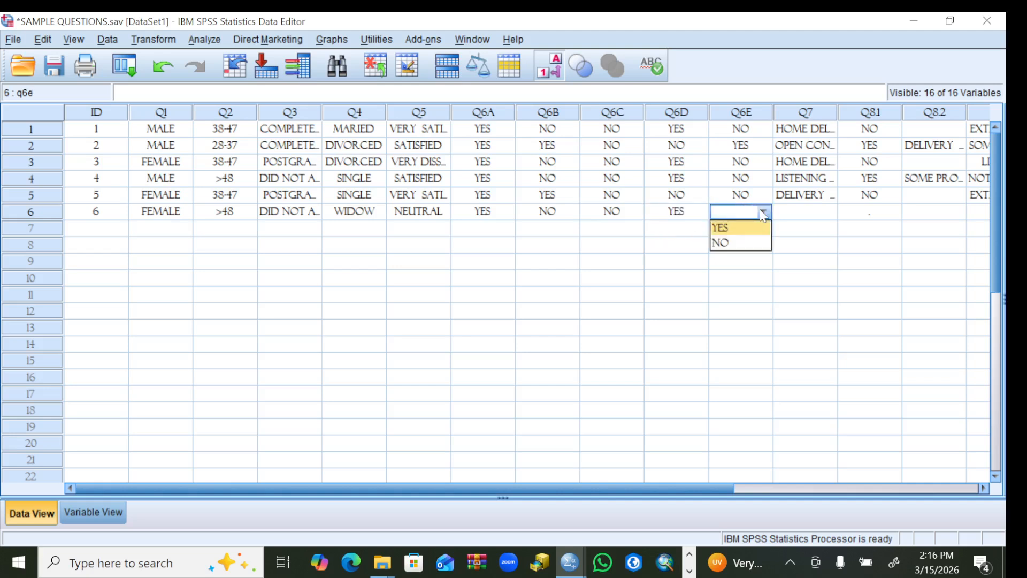
{"action": "left_click", "coordinate": [727, 229]}
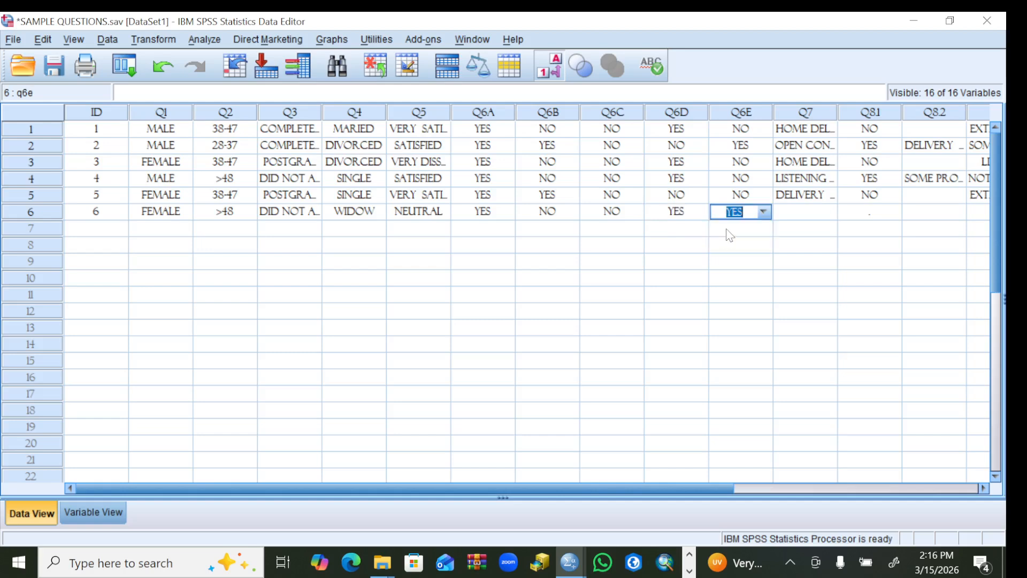
Step: Enter HOME DELIVERY as respondent 6's Q7 answer and set Q8.1 to NO
{"action": "left_click", "coordinate": [798, 216]}
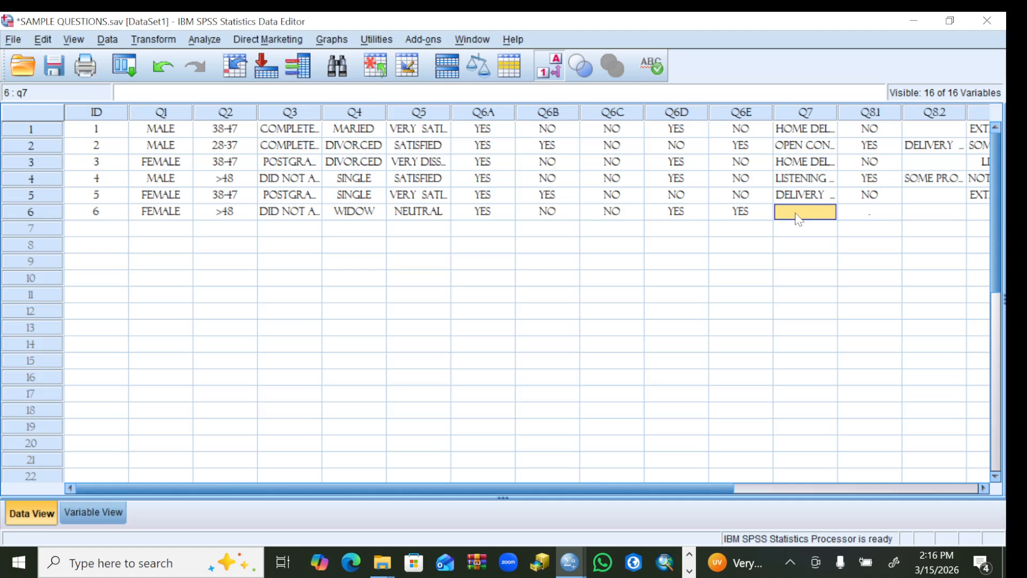
{"action": "left_click", "coordinate": [806, 211]}
{"action": "type", "text": "HOM"}
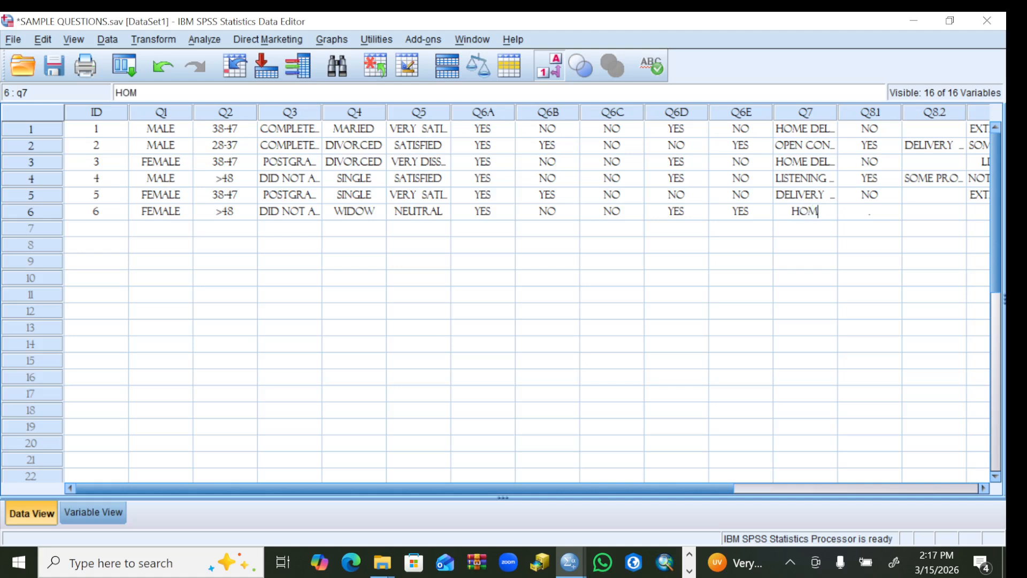
{"action": "type", "text": "E DELIVERY"}
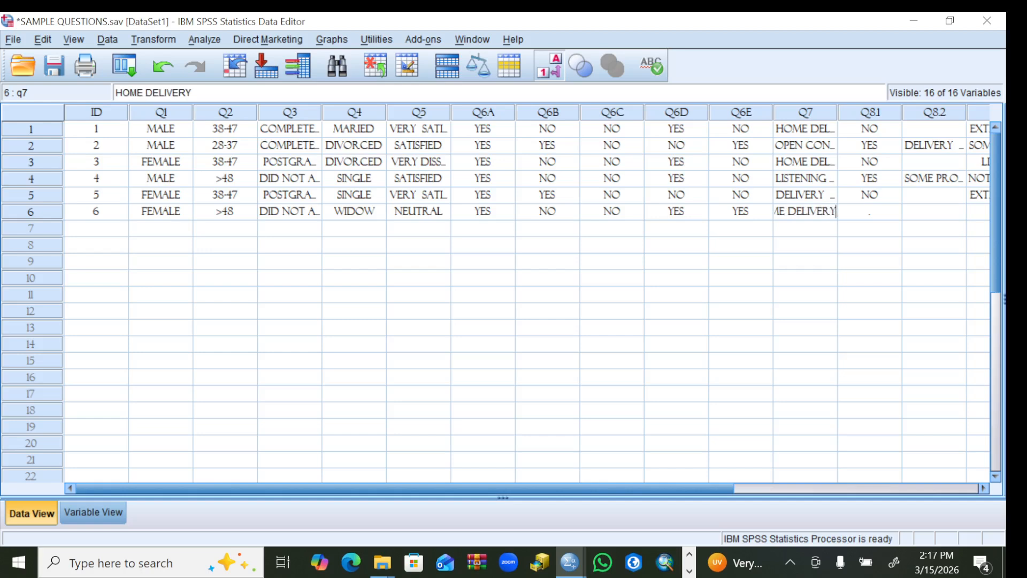
{"action": "left_click", "coordinate": [869, 212]}
{"action": "left_click", "coordinate": [870, 212]}
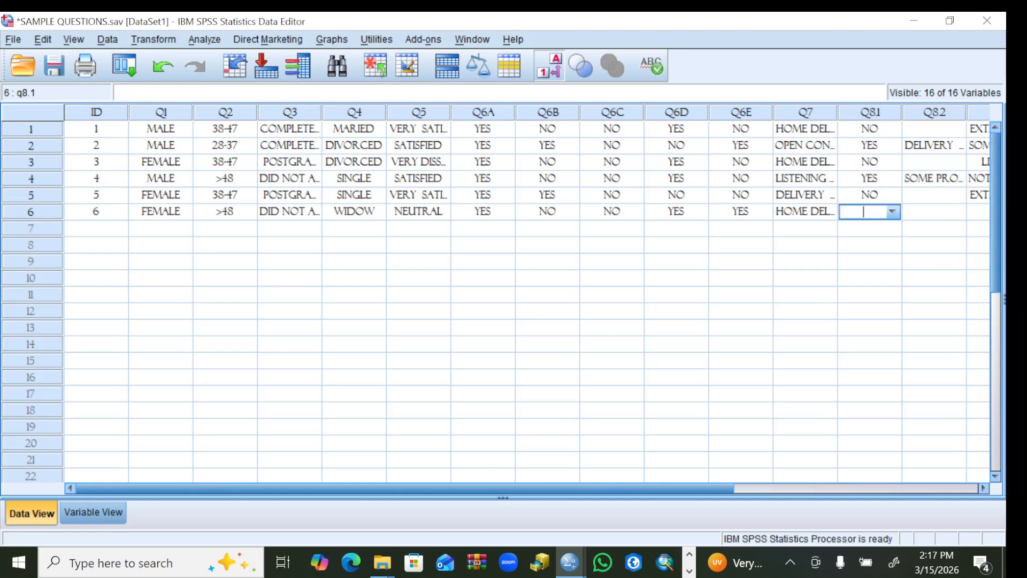
{"action": "left_click", "coordinate": [892, 212]}
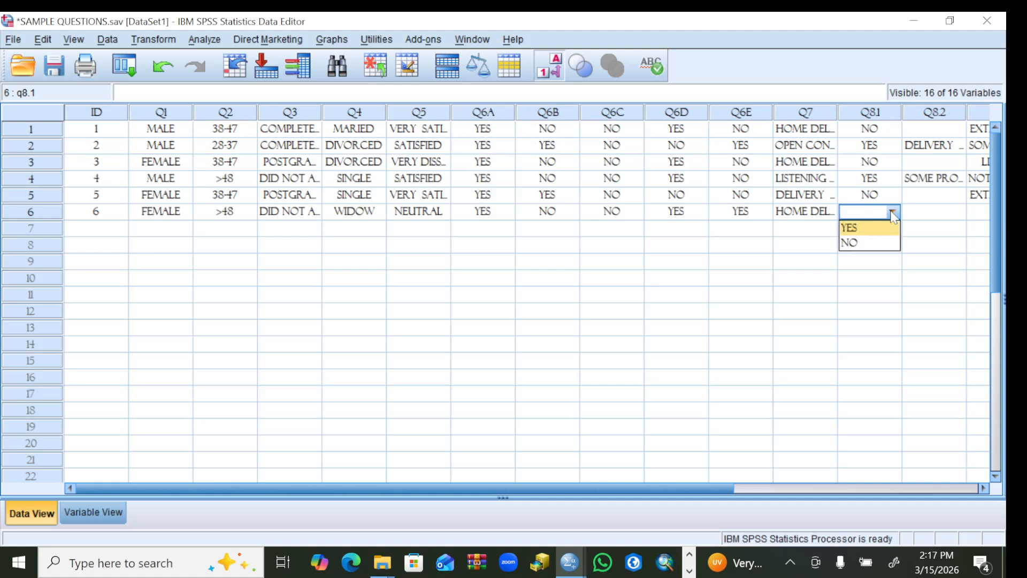
{"action": "left_click", "coordinate": [864, 244]}
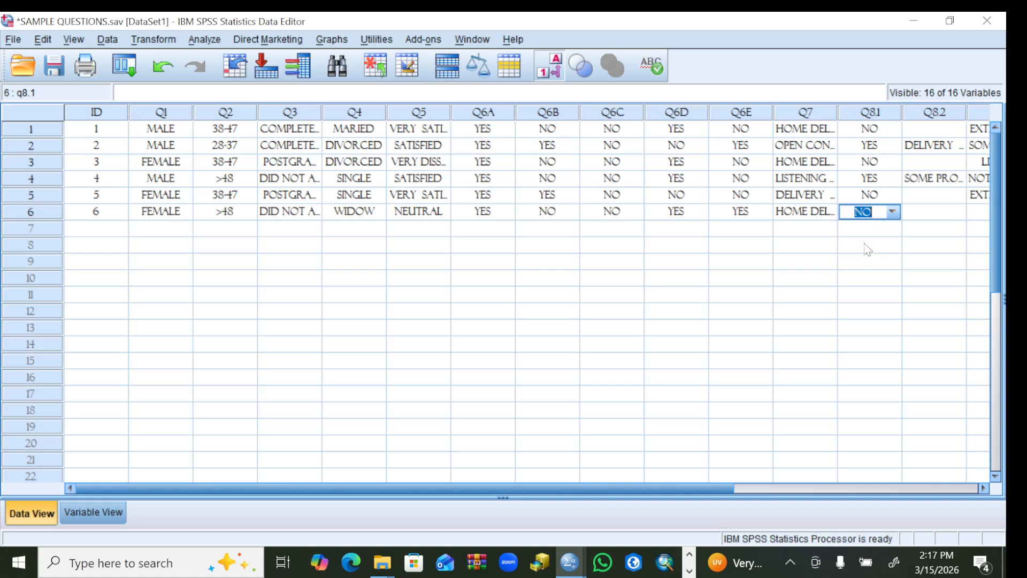
Step: Consult question 9's answer options in the Word questionnaire, and set respondent 6's Q9 to SOMEWHAT LIKELY in the SPSS data
{"action": "left_click", "coordinate": [940, 216]}
{"action": "scroll", "coordinate": [985, 471], "scroll_direction": "right", "scroll_amount": 2}
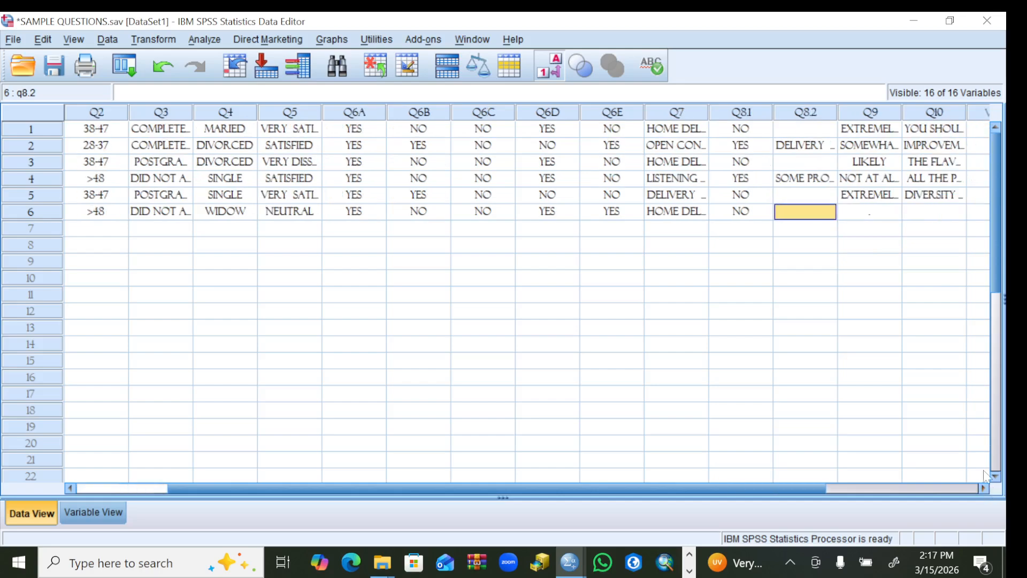
{"action": "left_click", "coordinate": [876, 213]}
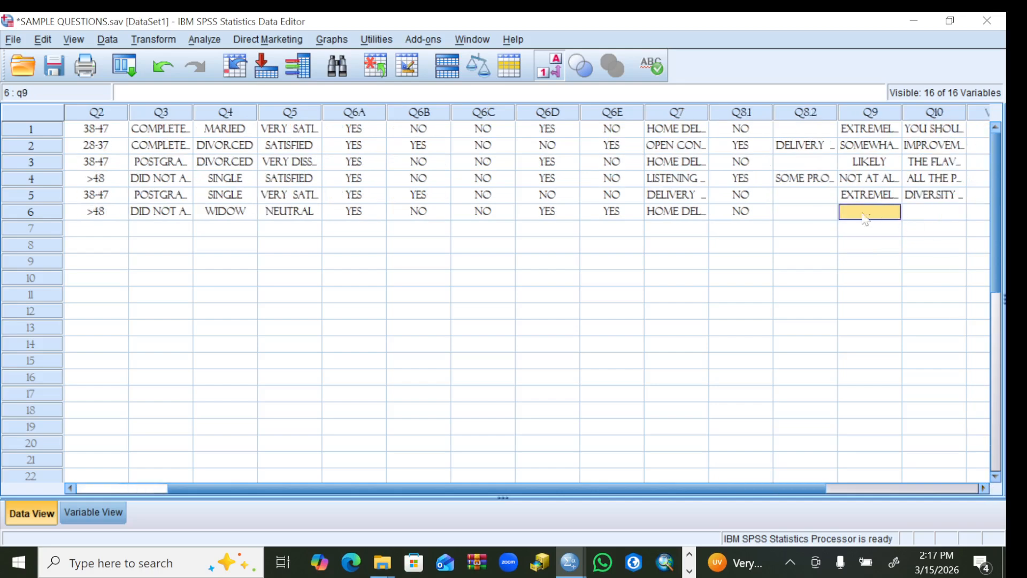
{"action": "left_click", "coordinate": [282, 561]}
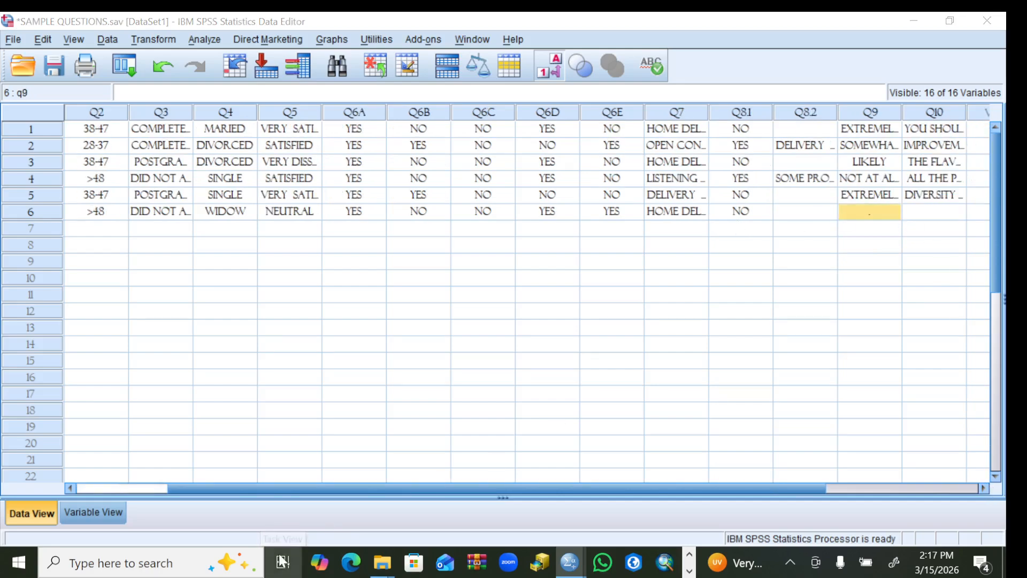
{"action": "left_click", "coordinate": [398, 230]}
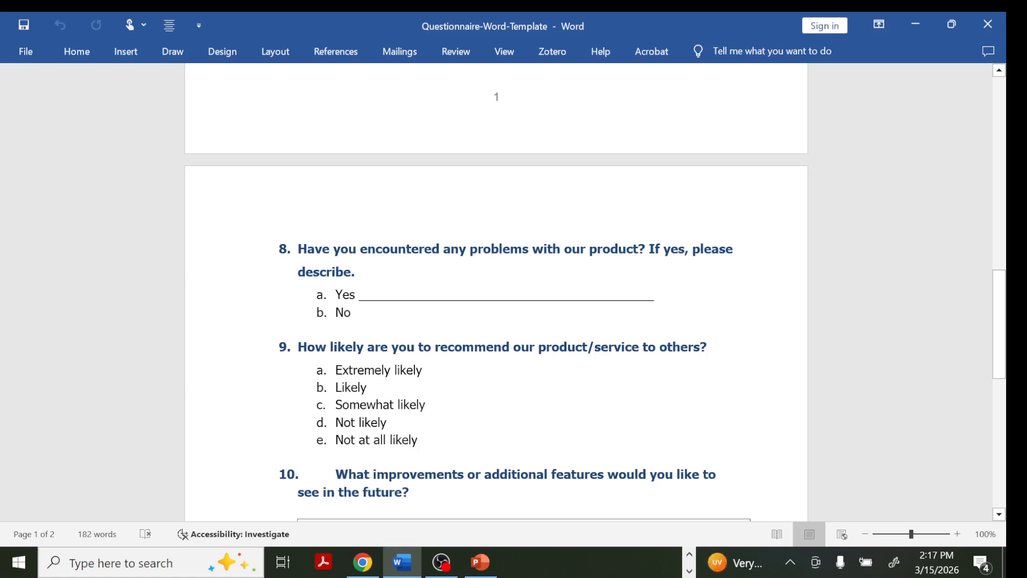
{"action": "left_click", "coordinate": [292, 563]}
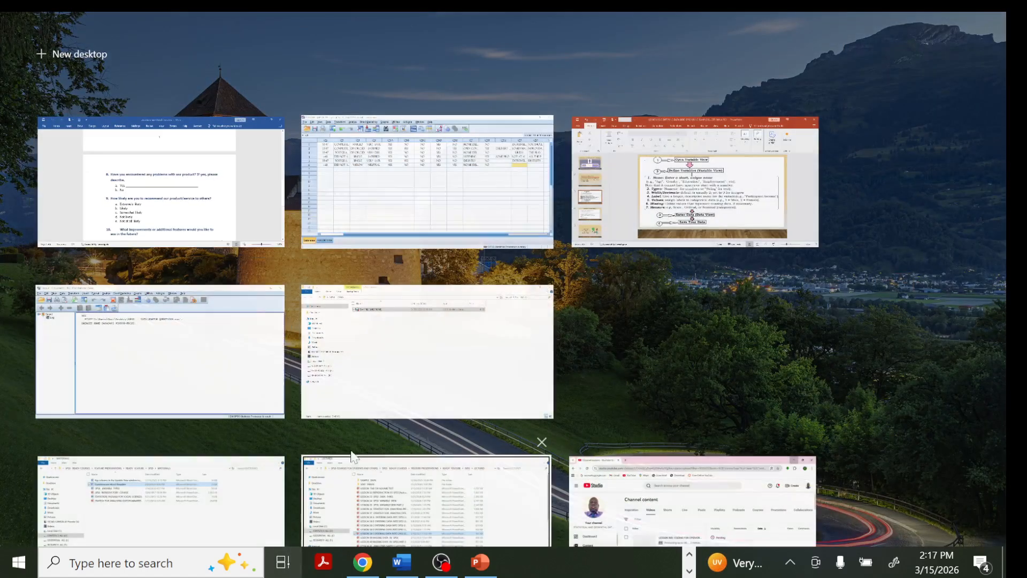
{"action": "left_click", "coordinate": [428, 177]}
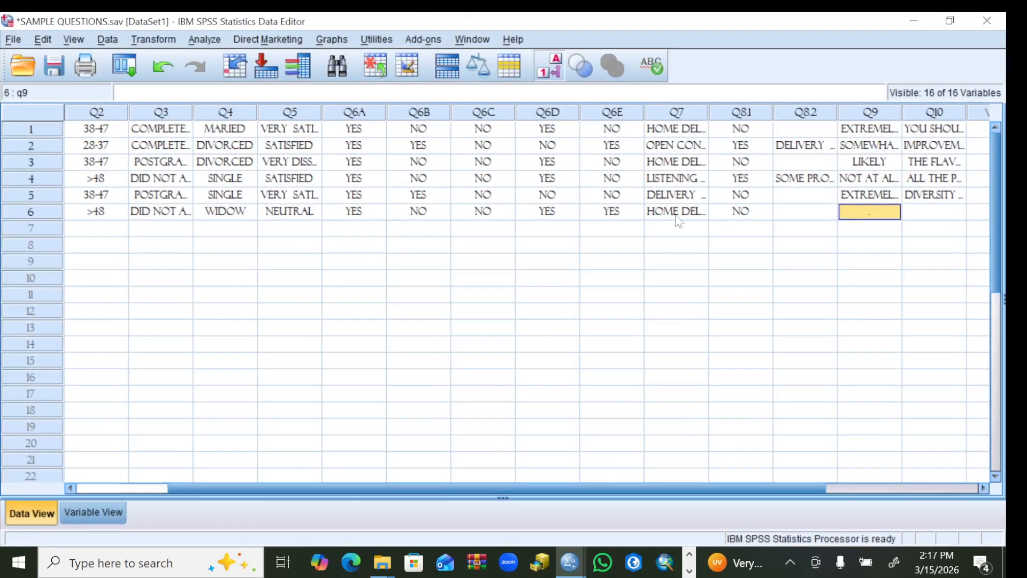
{"action": "double_click", "coordinate": [870, 212]}
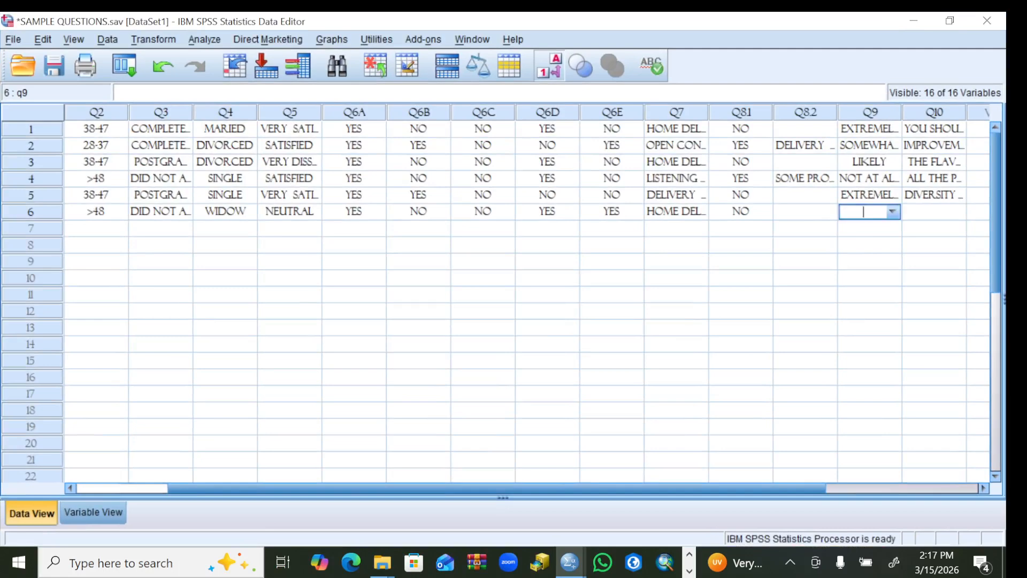
{"action": "left_click", "coordinate": [892, 213]}
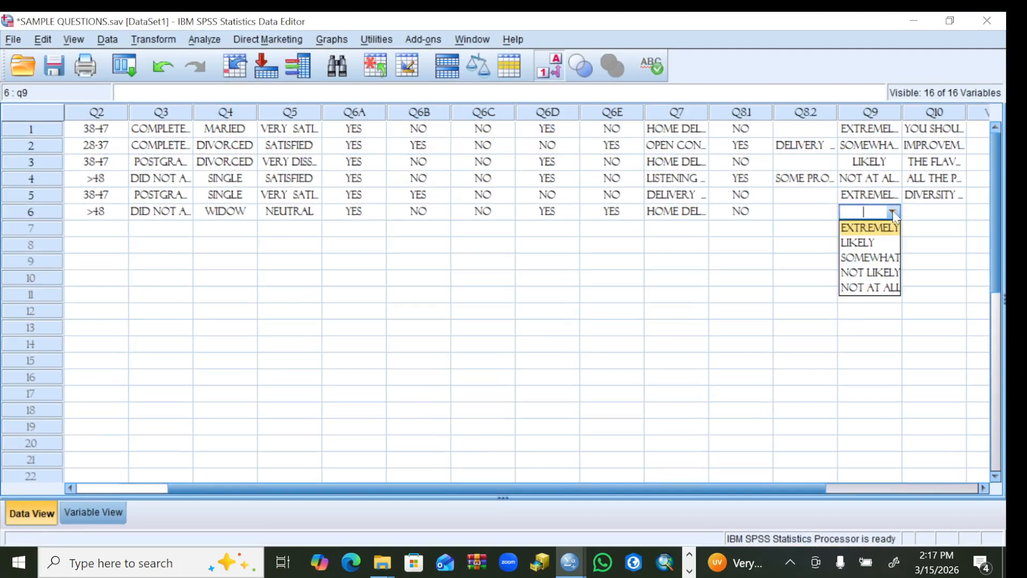
{"action": "left_click", "coordinate": [871, 271]}
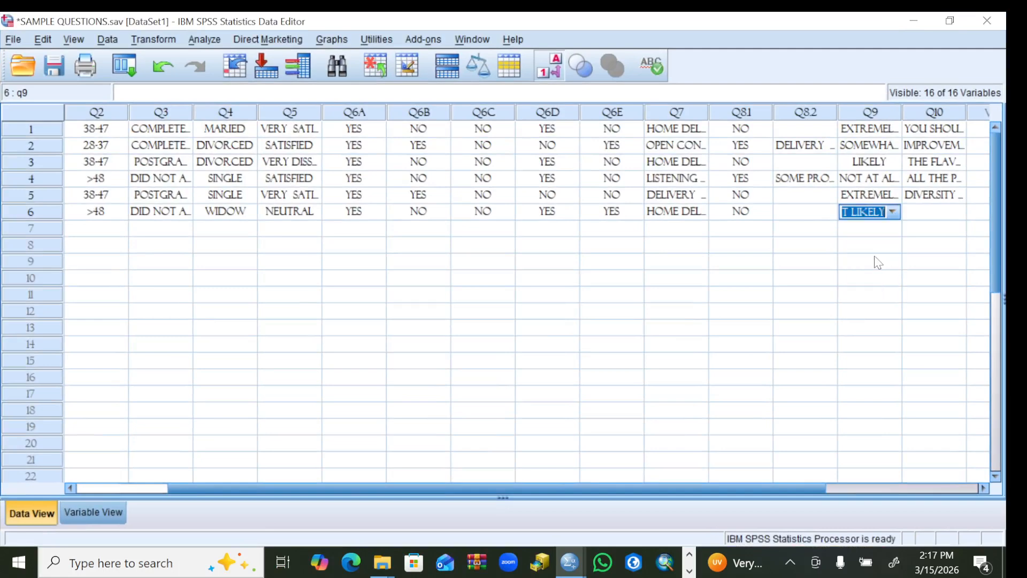
Step: Enter HOME DELIVERY as respondent 6's Q10 answer
{"action": "left_click", "coordinate": [950, 214]}
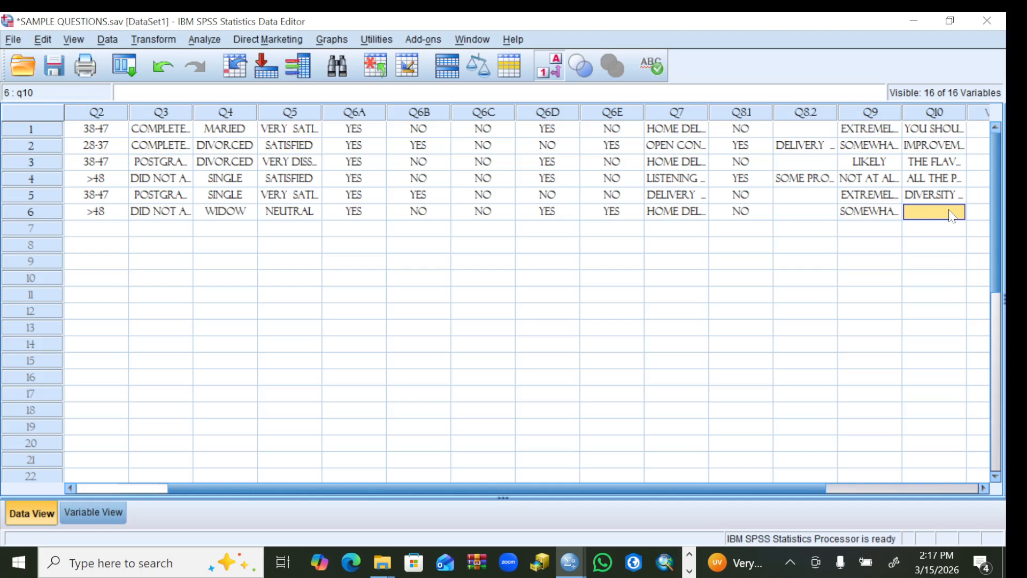
{"action": "double_click", "coordinate": [949, 210]}
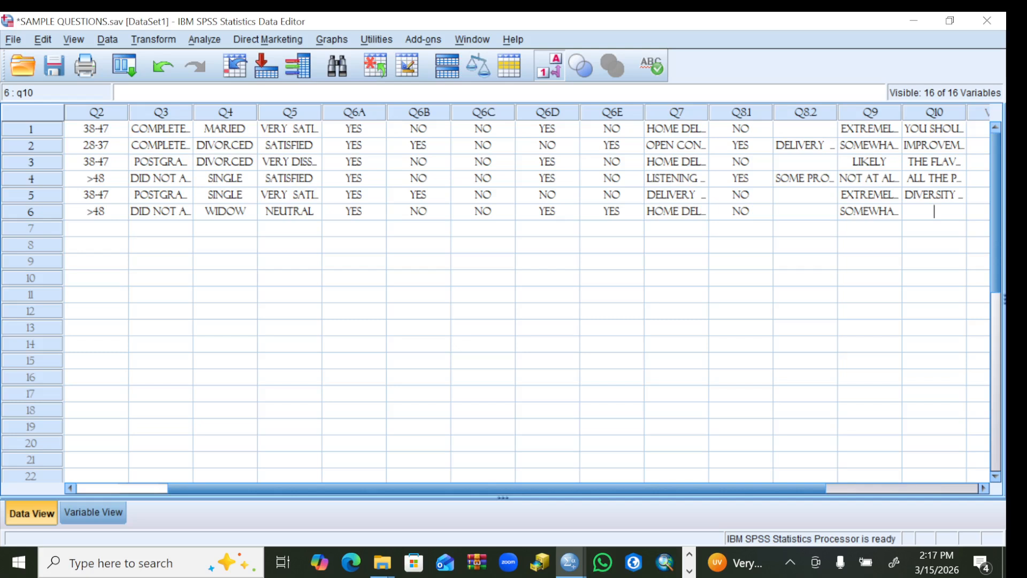
{"action": "type", "text": "HOME DE"}
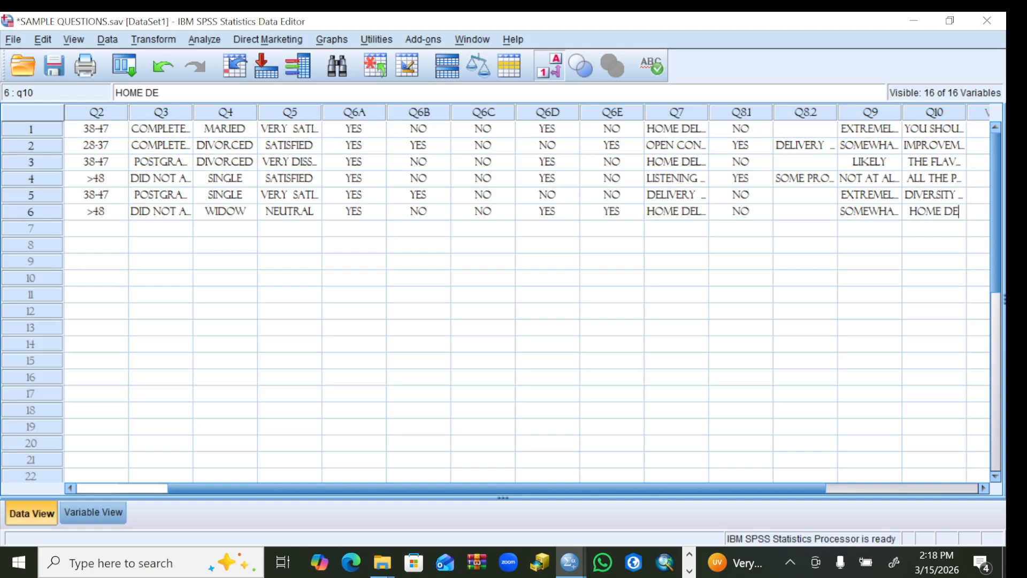
{"action": "type", "text": "LIVERY"}
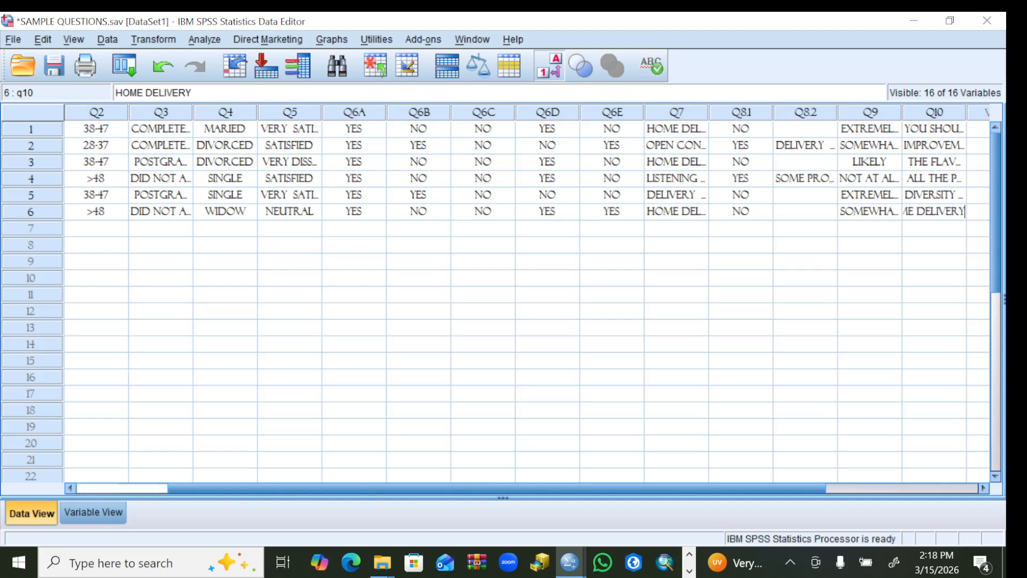
Step: Start a new record in row 7 with ID 7 and set its Q1 to MALE
{"action": "left_click", "coordinate": [70, 488]}
{"action": "left_click", "coordinate": [70, 488]}
{"action": "left_click", "coordinate": [103, 229]}
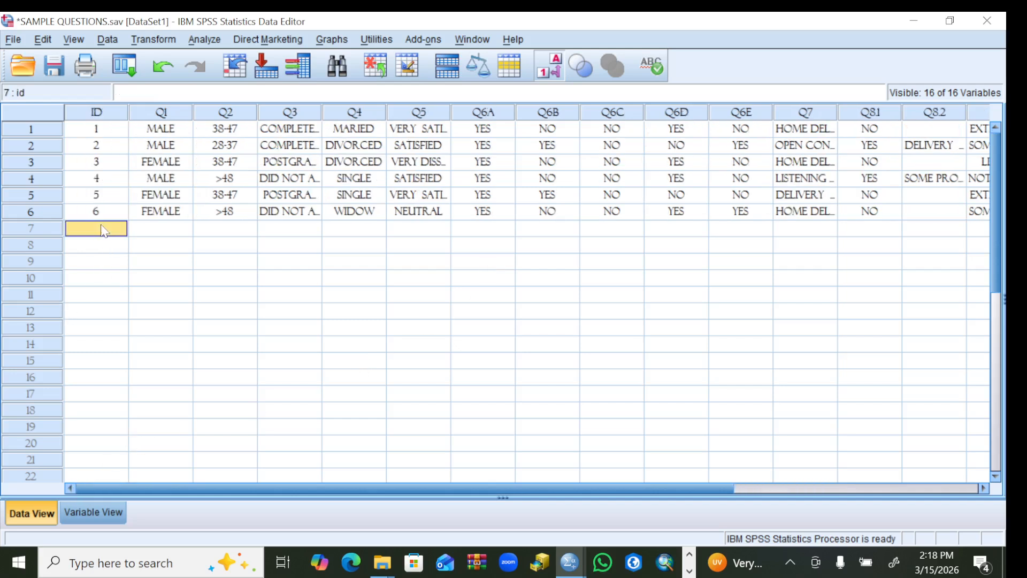
{"action": "type", "text": "7"}
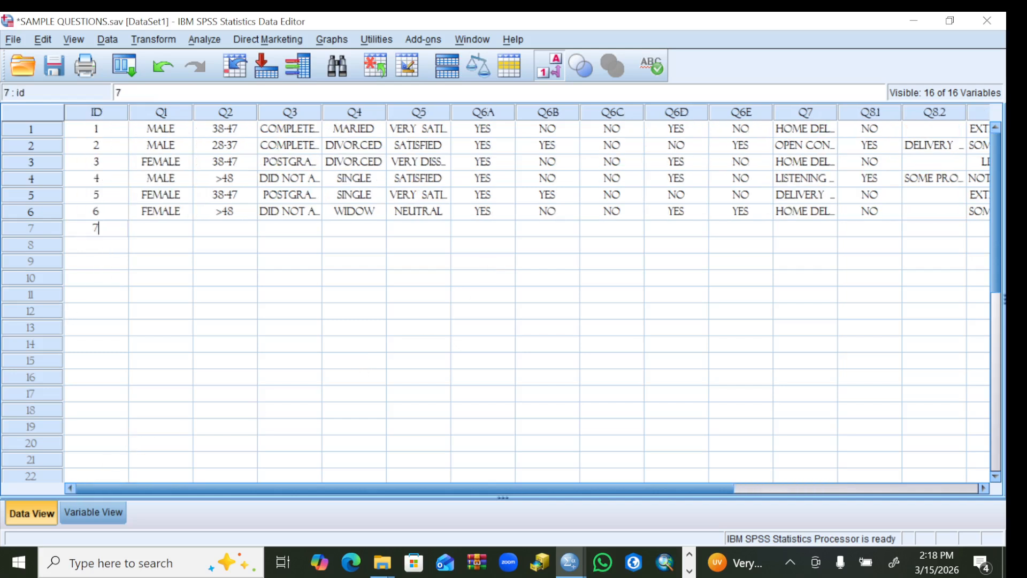
{"action": "left_click", "coordinate": [179, 230]}
{"action": "double_click", "coordinate": [184, 228]}
{"action": "left_click", "coordinate": [185, 230]}
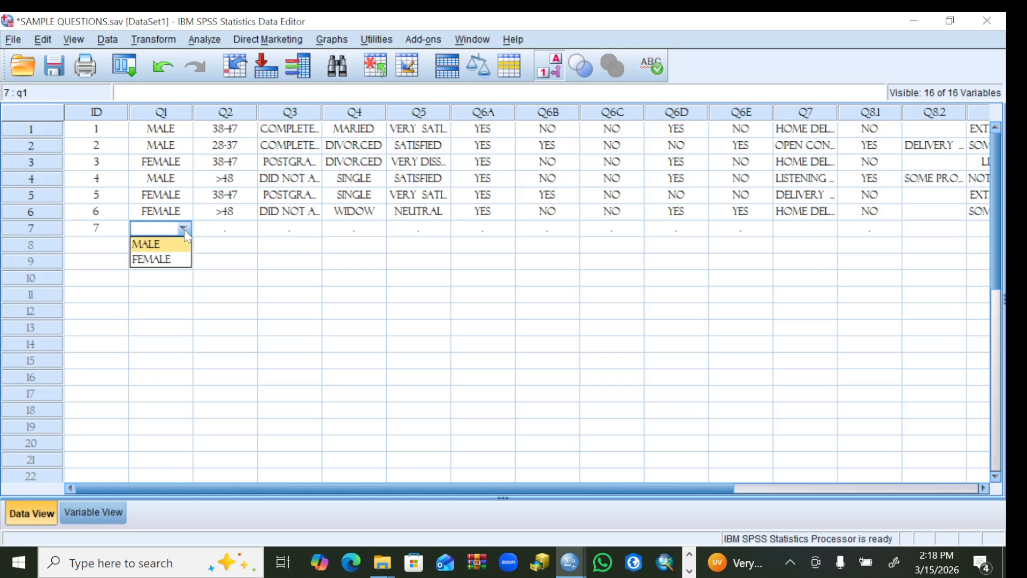
{"action": "left_click", "coordinate": [161, 245]}
Step: Set respondent 7's Q2 to 18-27 and Q3 to the first of the COMPLETED education levels
{"action": "left_click", "coordinate": [250, 234]}
{"action": "double_click", "coordinate": [251, 233]}
{"action": "left_click", "coordinate": [249, 229]}
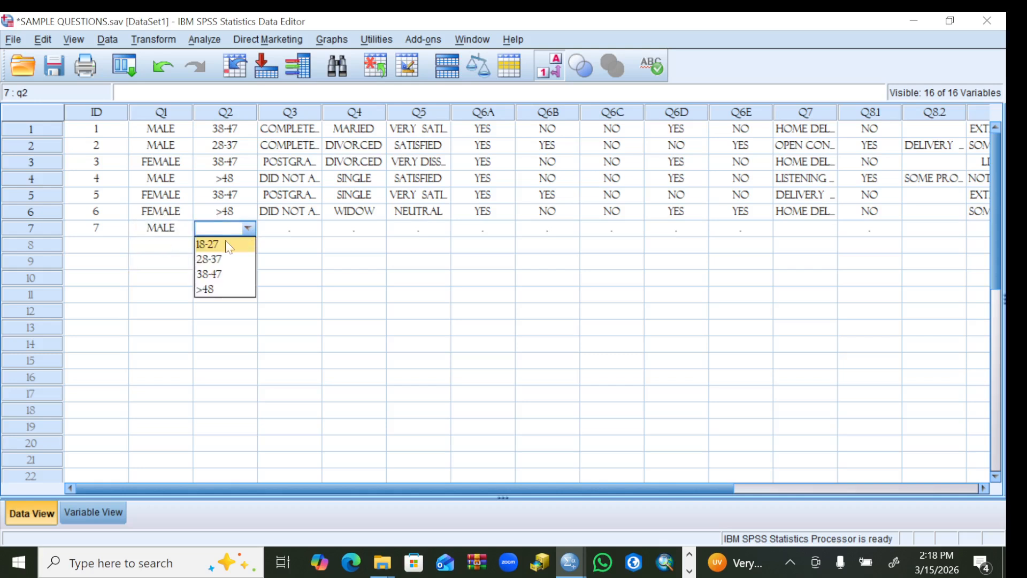
{"action": "left_click", "coordinate": [213, 243]}
{"action": "left_click", "coordinate": [319, 230]}
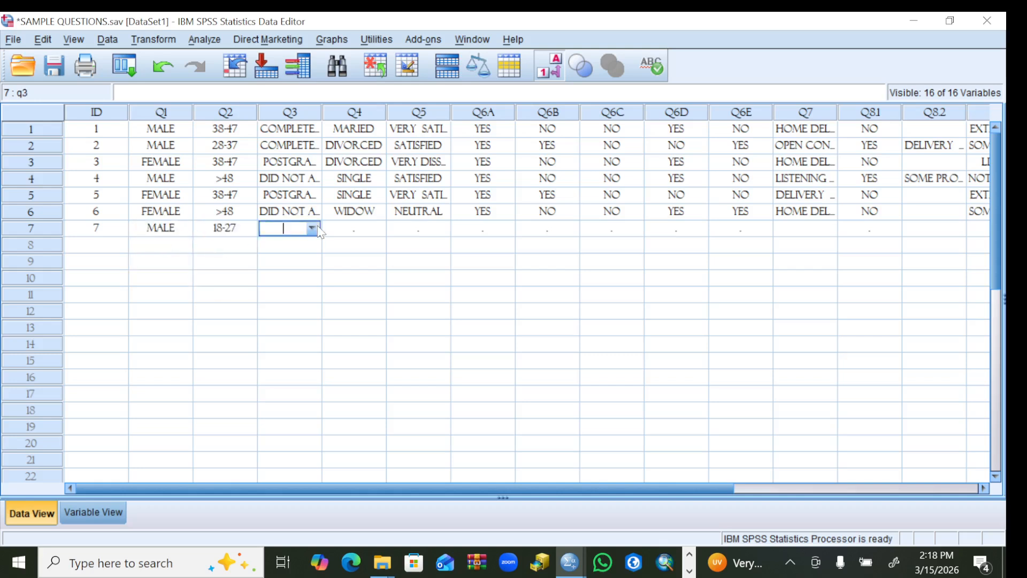
{"action": "left_click", "coordinate": [313, 229]}
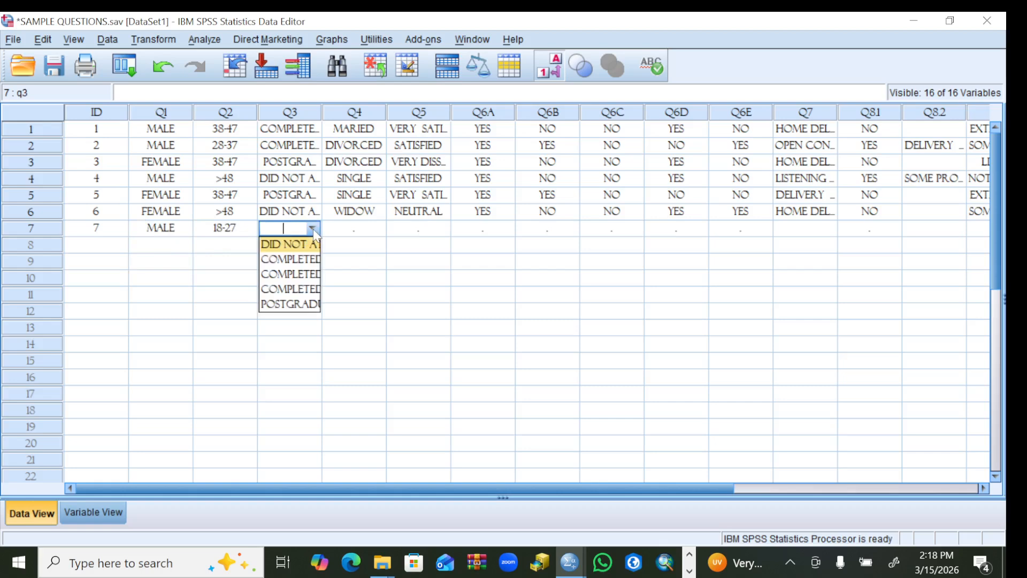
{"action": "left_click", "coordinate": [278, 261]}
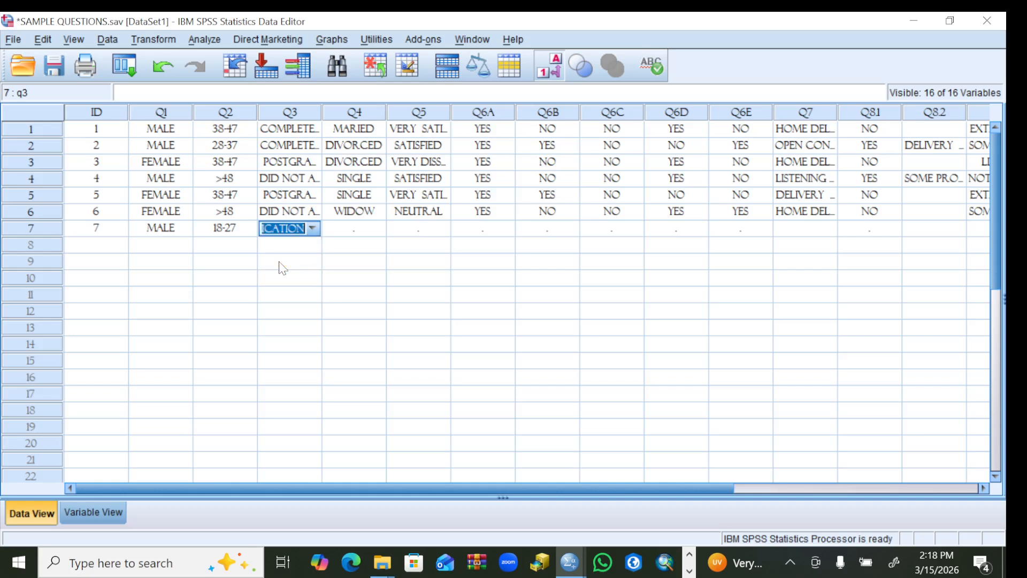
Step: Set respondent 7's Q4 to SINGLE and Q5 to VERY SATISFIED
{"action": "left_click", "coordinate": [376, 233]}
{"action": "left_click", "coordinate": [377, 228]}
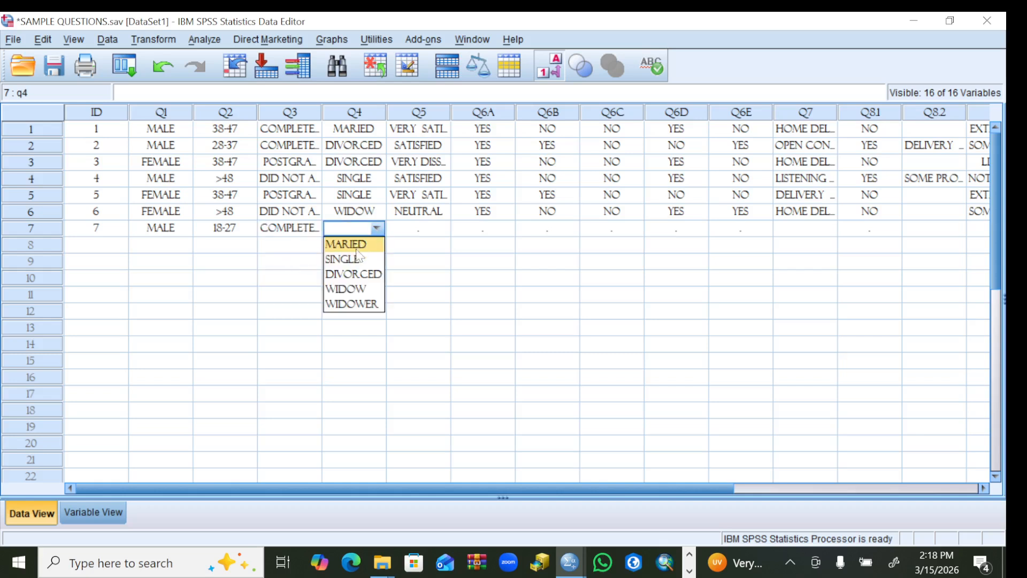
{"action": "left_click", "coordinate": [353, 260]}
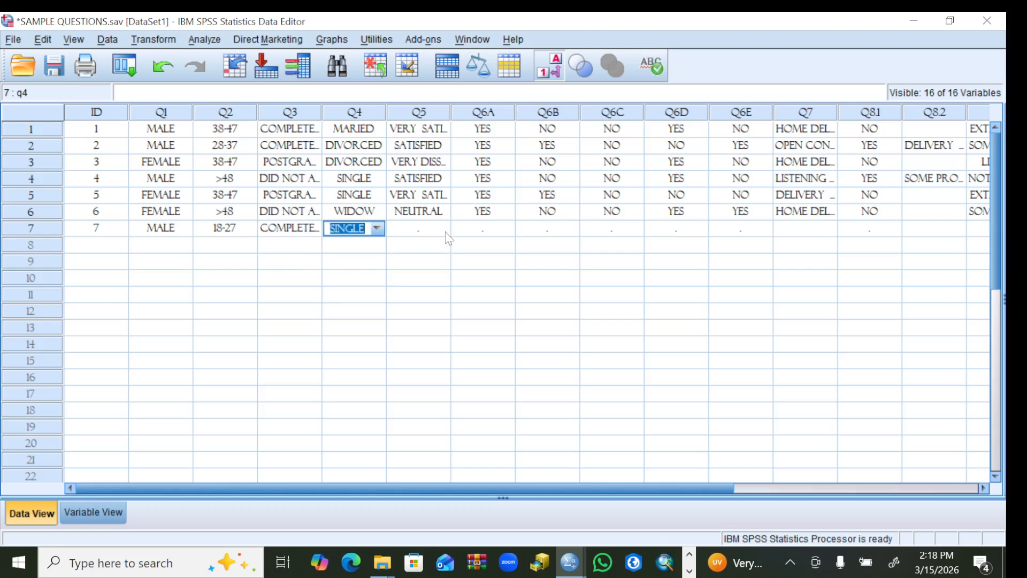
{"action": "left_click", "coordinate": [442, 229]}
{"action": "left_click", "coordinate": [442, 229]}
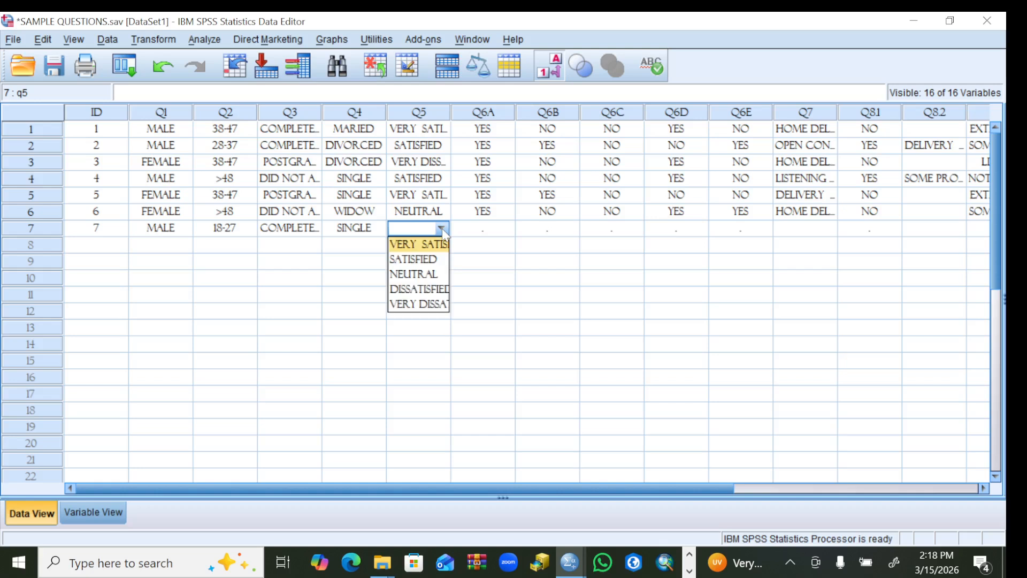
{"action": "left_click", "coordinate": [416, 246]}
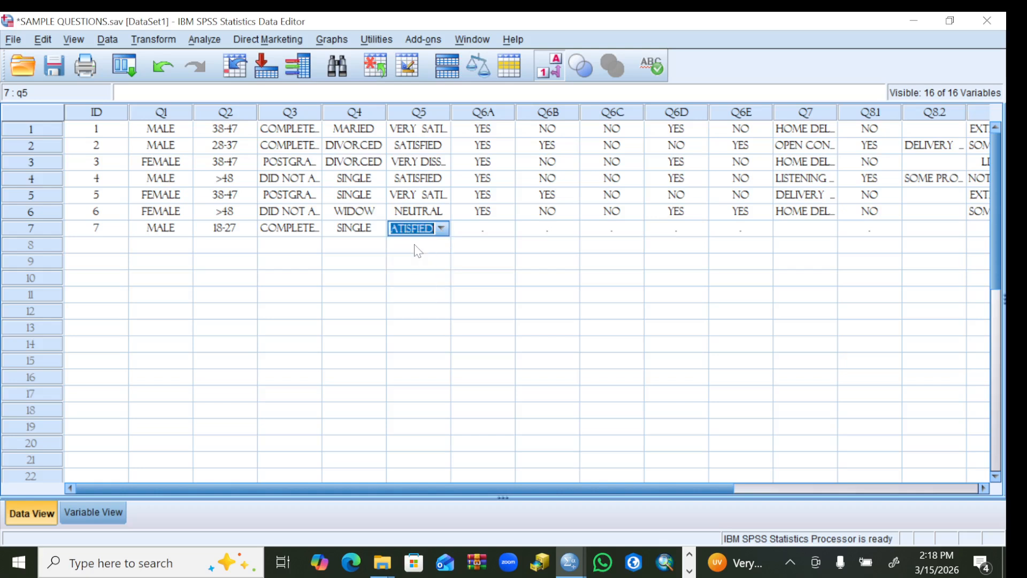
Step: Set both Q6A and Q6B to YES for respondent 7
{"action": "left_click", "coordinate": [504, 237]}
{"action": "left_click", "coordinate": [506, 229]}
{"action": "left_click", "coordinate": [505, 229]}
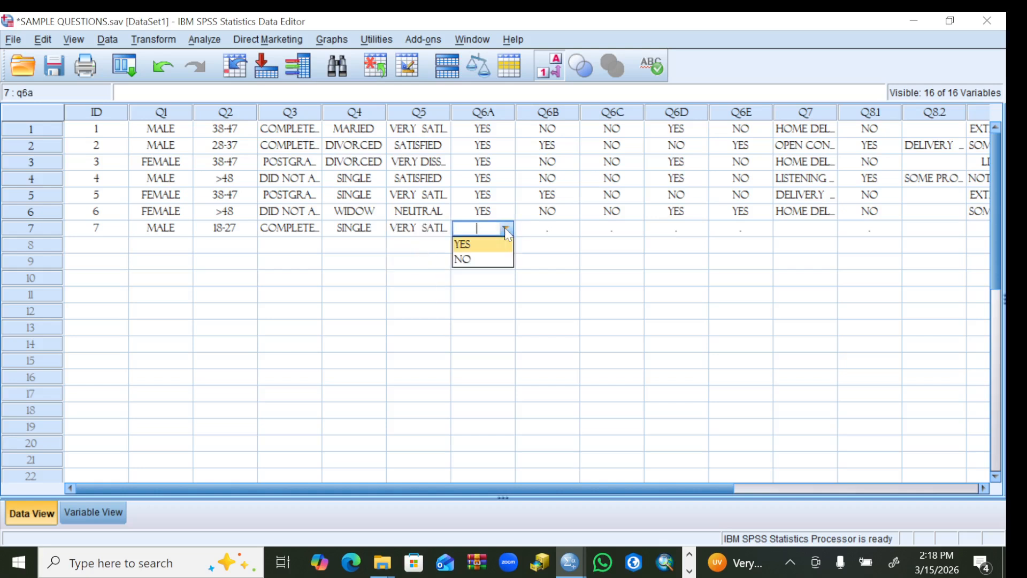
{"action": "left_click", "coordinate": [466, 244]}
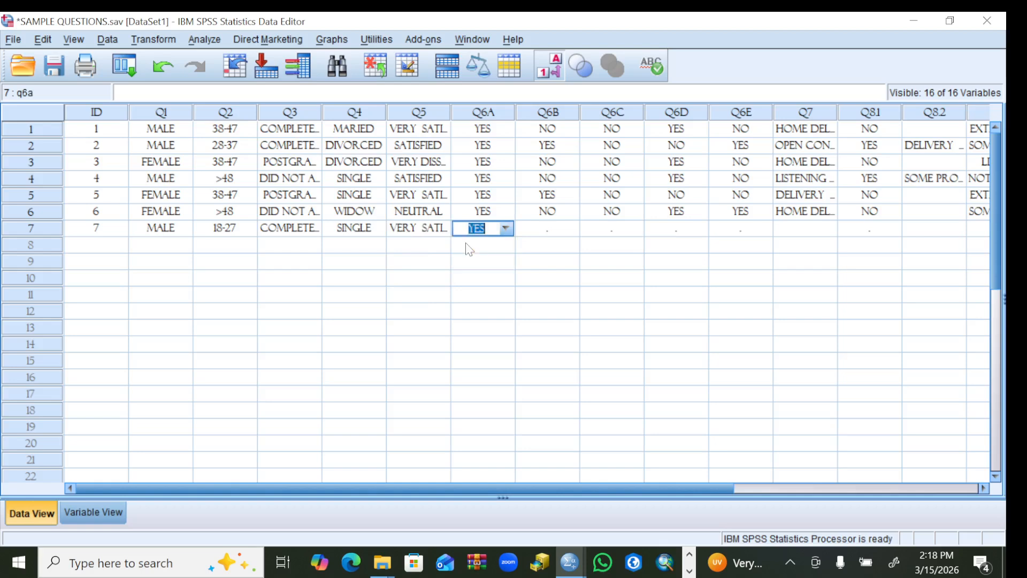
{"action": "left_click", "coordinate": [566, 234]}
{"action": "left_click", "coordinate": [570, 229]}
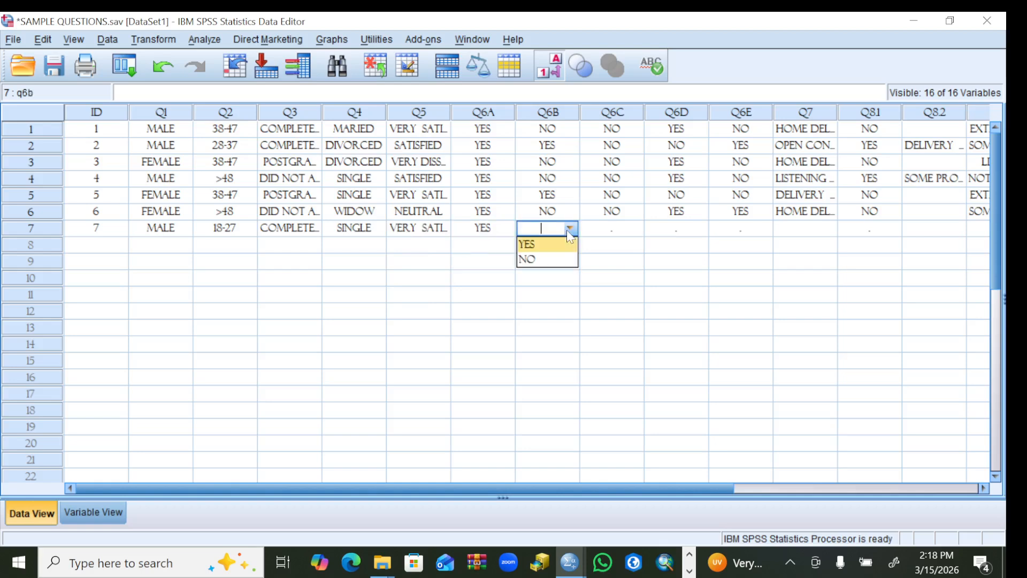
{"action": "left_click", "coordinate": [530, 244]}
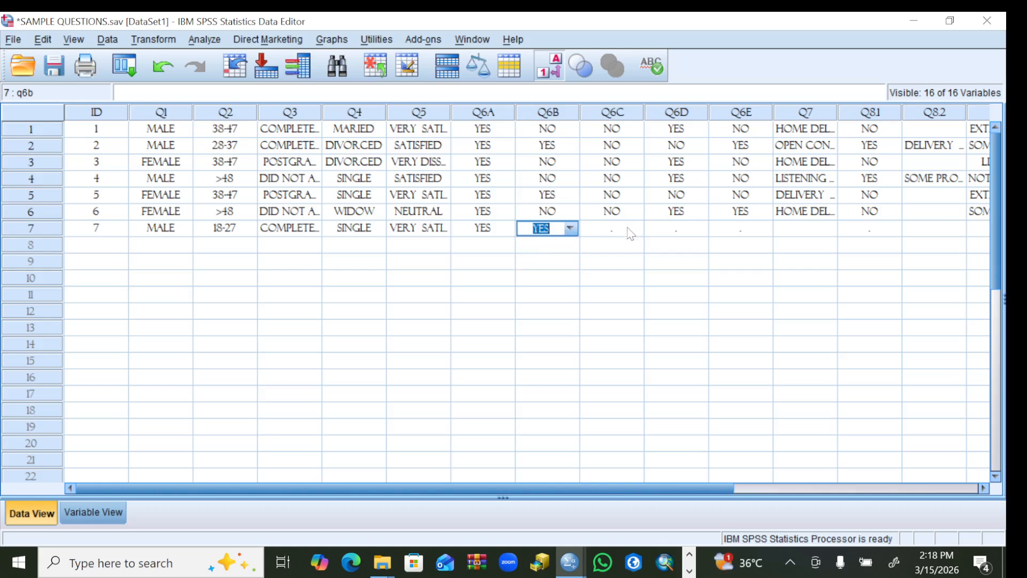
Step: Set both Q6C and Q6D to YES for respondent 7
{"action": "left_click", "coordinate": [630, 232]}
{"action": "left_click", "coordinate": [635, 229]}
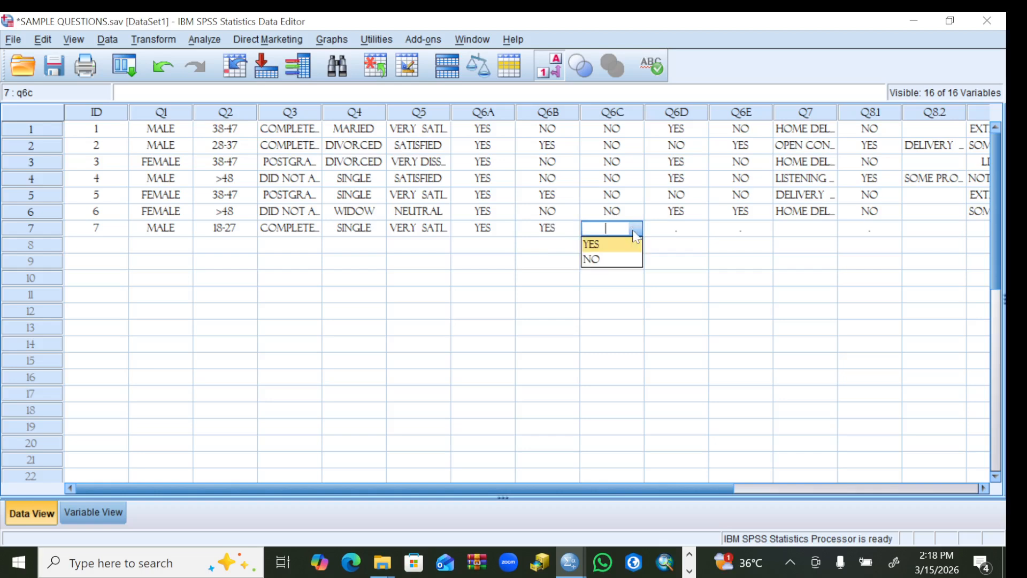
{"action": "left_click", "coordinate": [595, 242]}
{"action": "left_click", "coordinate": [697, 238]}
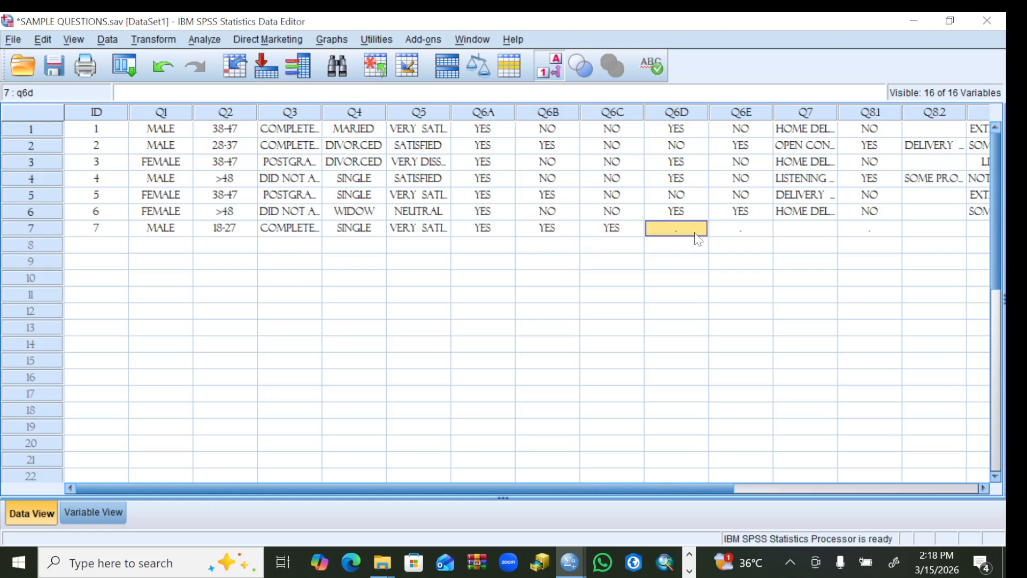
{"action": "left_click", "coordinate": [696, 234]}
{"action": "left_click", "coordinate": [696, 234]}
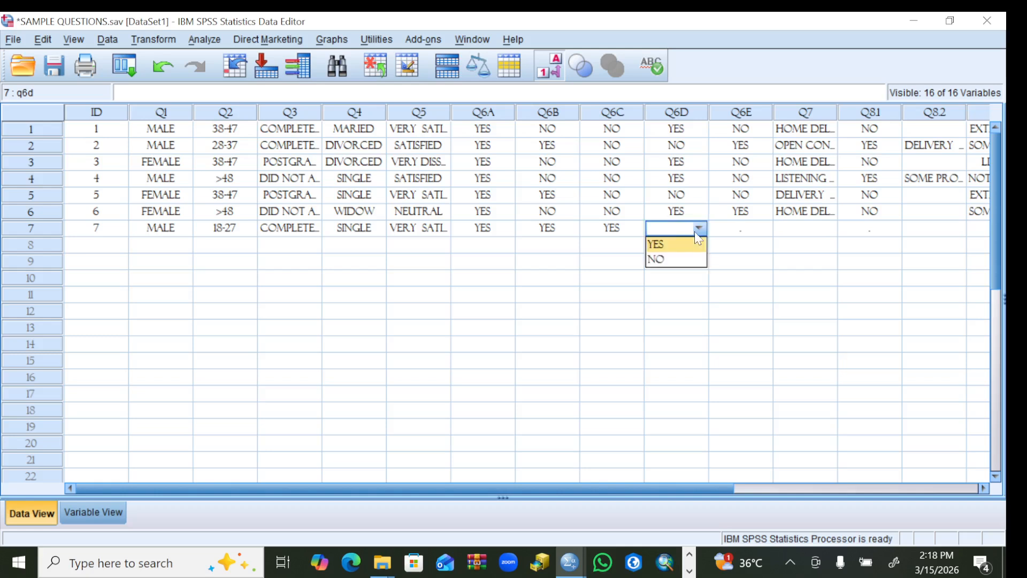
{"action": "left_click", "coordinate": [661, 246]}
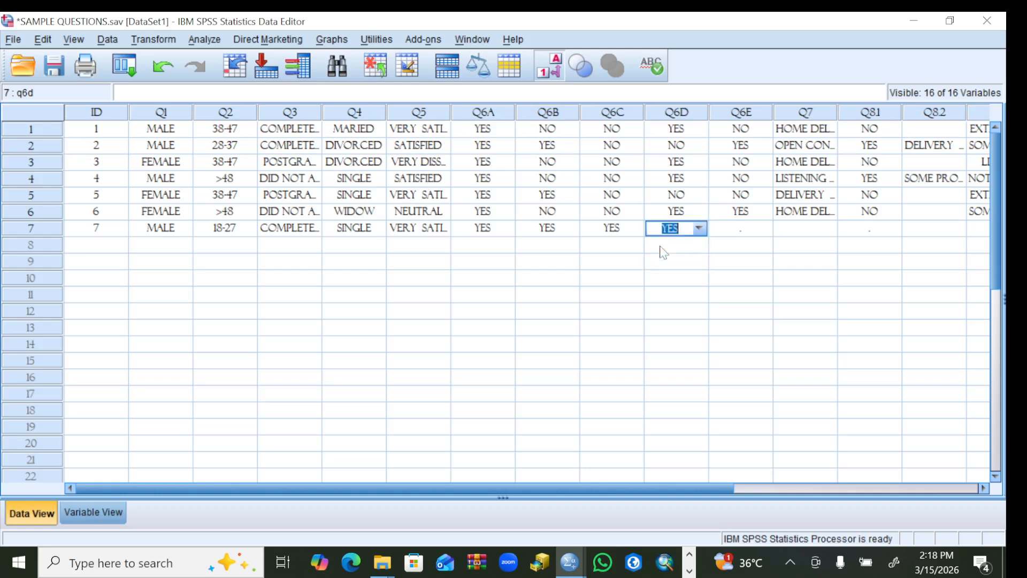
Step: Set respondent 7's Q6E to YES
{"action": "left_click", "coordinate": [757, 234]}
{"action": "left_click", "coordinate": [763, 233]}
{"action": "left_click", "coordinate": [763, 233]}
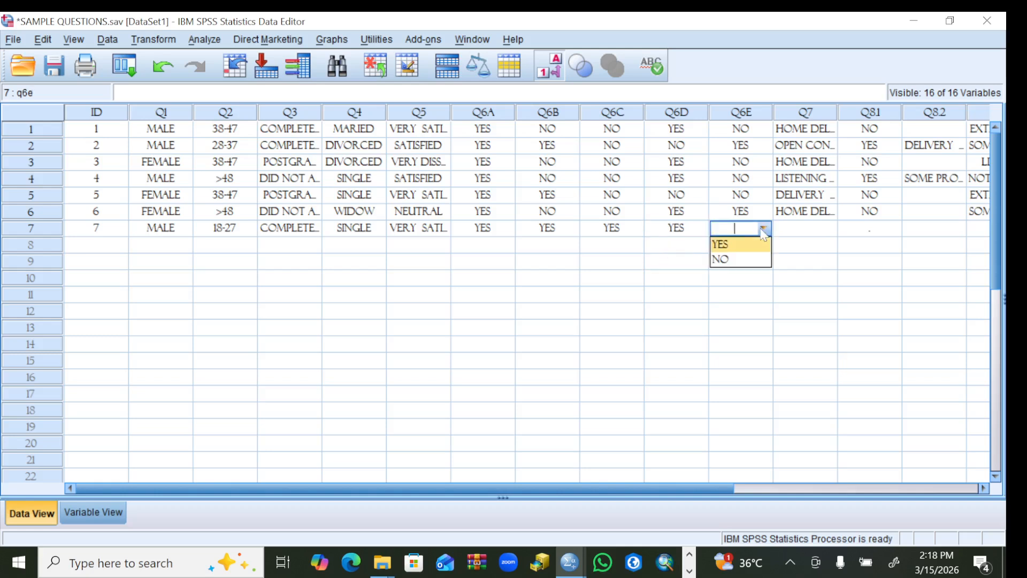
{"action": "left_click", "coordinate": [727, 245]}
Step: Enter ALL FEATURE as respondent 7's Q7 answer
{"action": "left_click", "coordinate": [789, 236]}
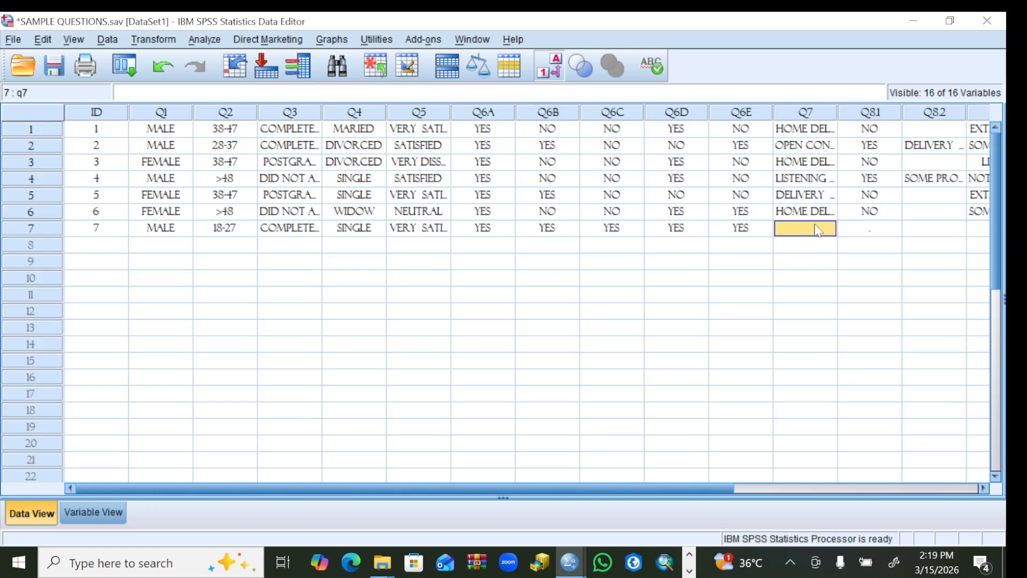
{"action": "double_click", "coordinate": [806, 228]}
{"action": "type", "text": "ALL"}
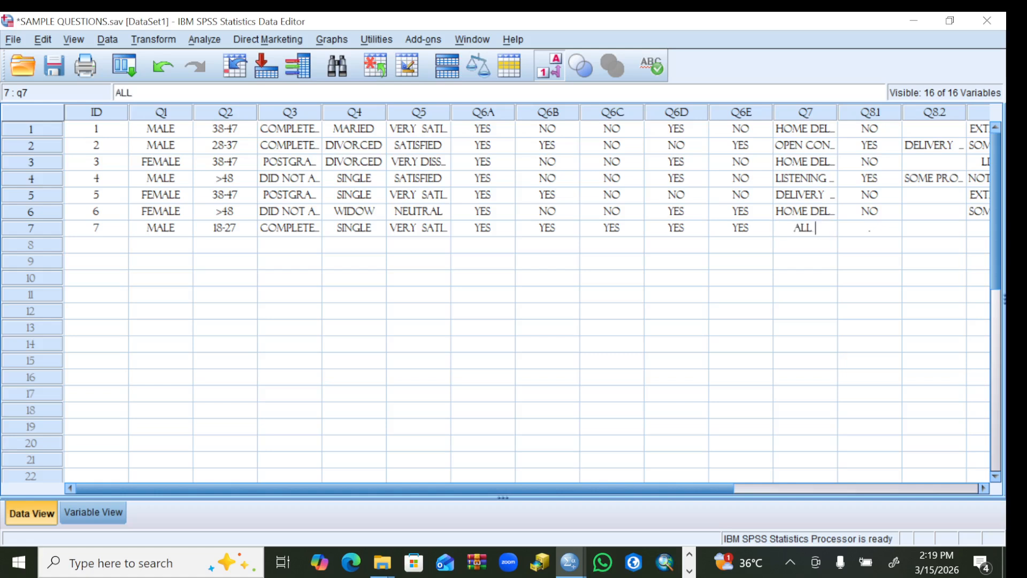
{"action": "type", "text": " FEATURE"}
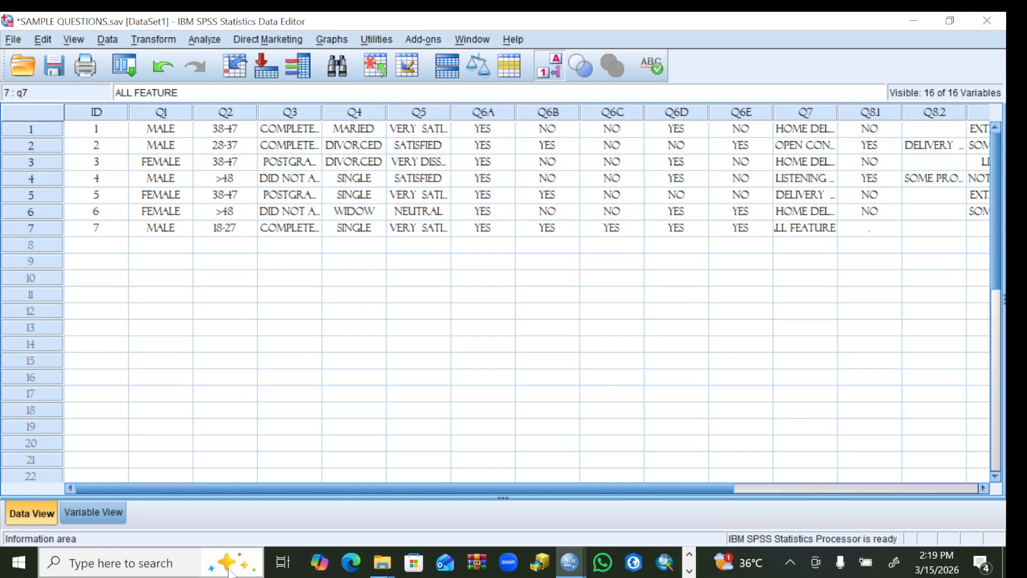
Step: Check question 8 in the Word questionnaire, then return to the SPSS data and set respondent 7's Q8.1 to NO
{"action": "left_click", "coordinate": [281, 561]}
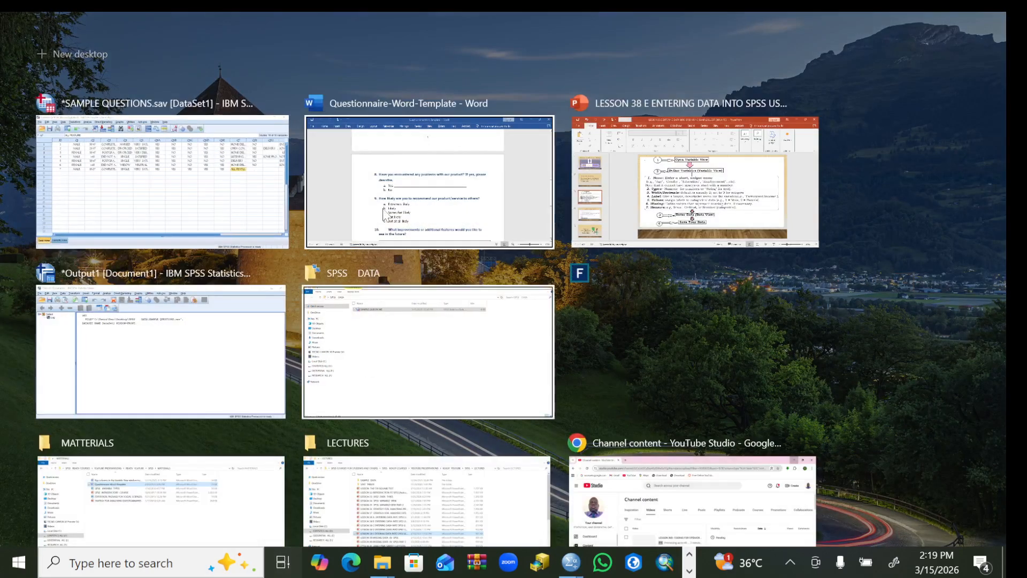
{"action": "left_click", "coordinate": [360, 243]}
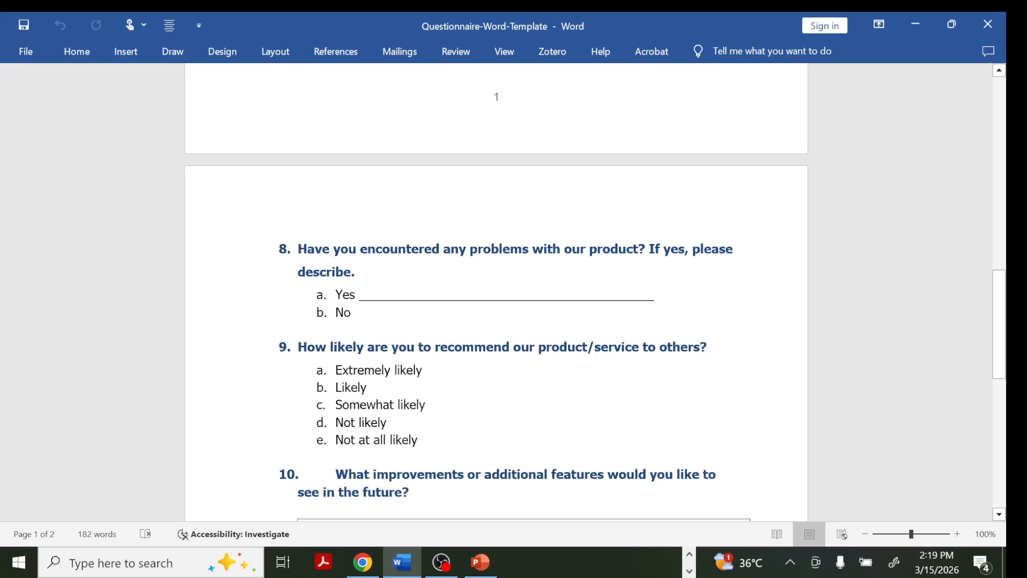
{"action": "left_click", "coordinate": [283, 561]}
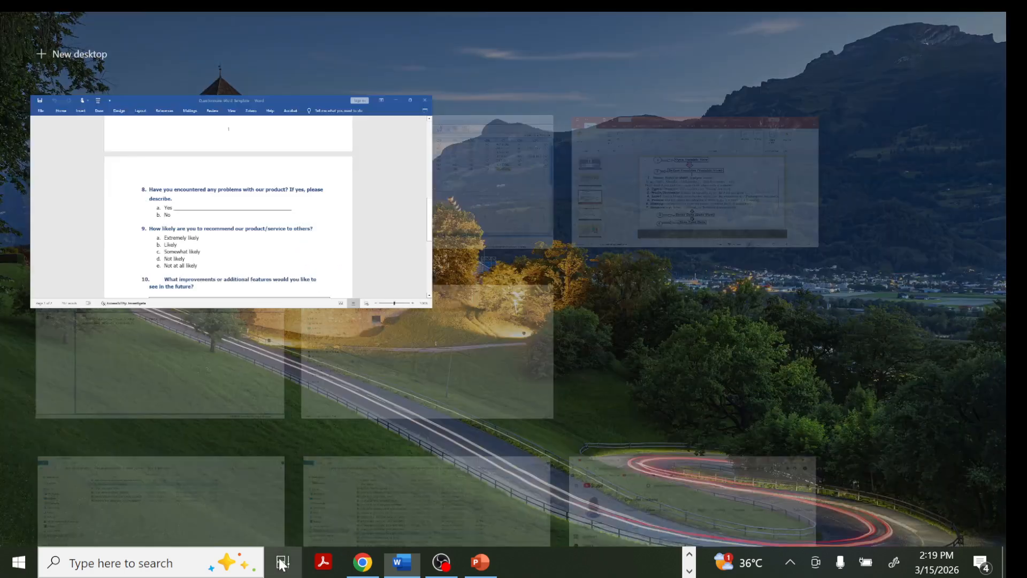
{"action": "left_click", "coordinate": [466, 223]}
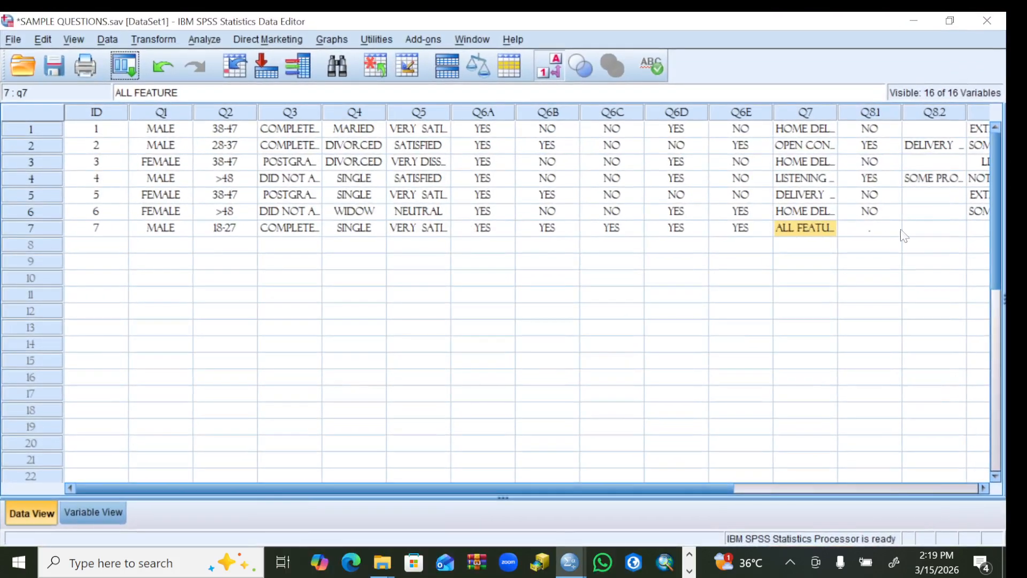
{"action": "left_click", "coordinate": [889, 233]}
{"action": "left_click", "coordinate": [890, 234]}
{"action": "left_click", "coordinate": [892, 228]}
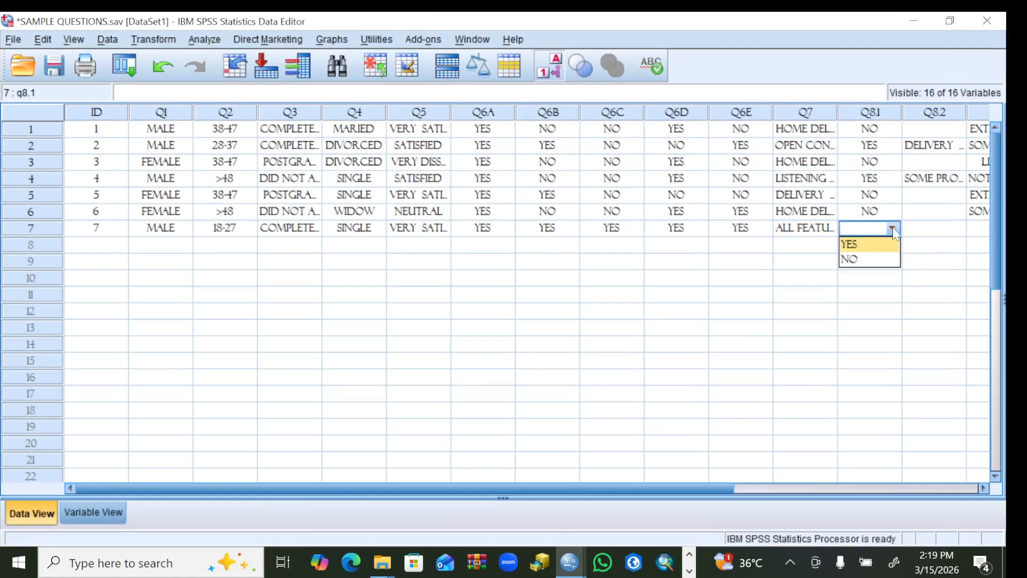
{"action": "left_click", "coordinate": [863, 261]}
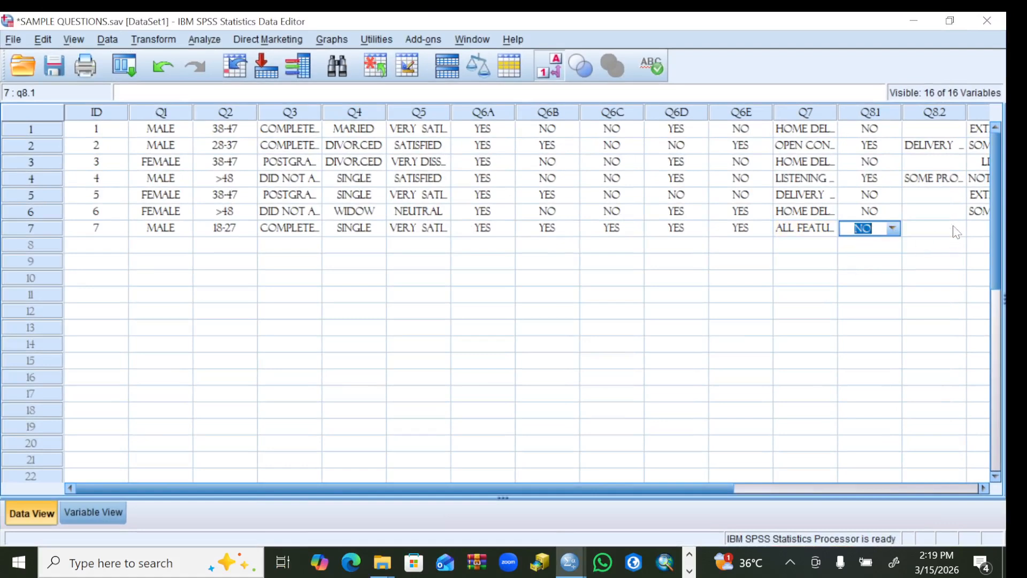
Step: Set respondent 7's Q9 to EXTREMELY LIKELY
{"action": "left_click", "coordinate": [983, 488]}
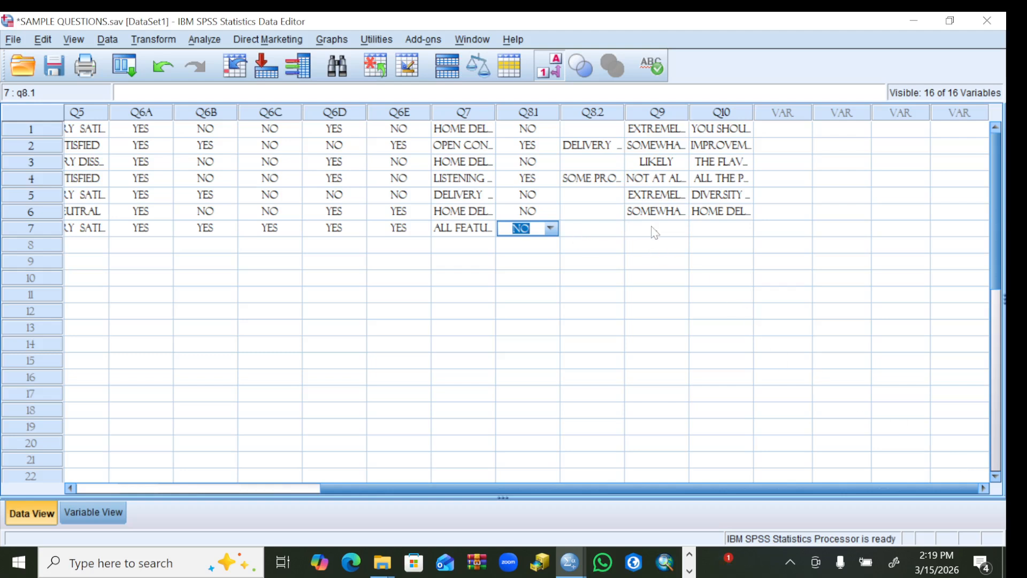
{"action": "left_click", "coordinate": [654, 229]}
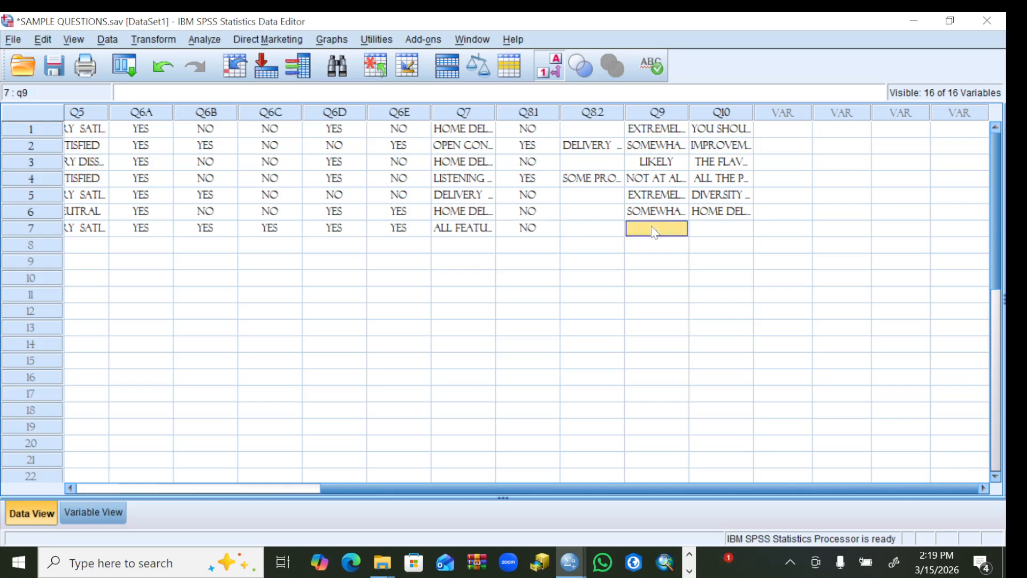
{"action": "left_click", "coordinate": [686, 229]}
{"action": "left_click", "coordinate": [680, 228]}
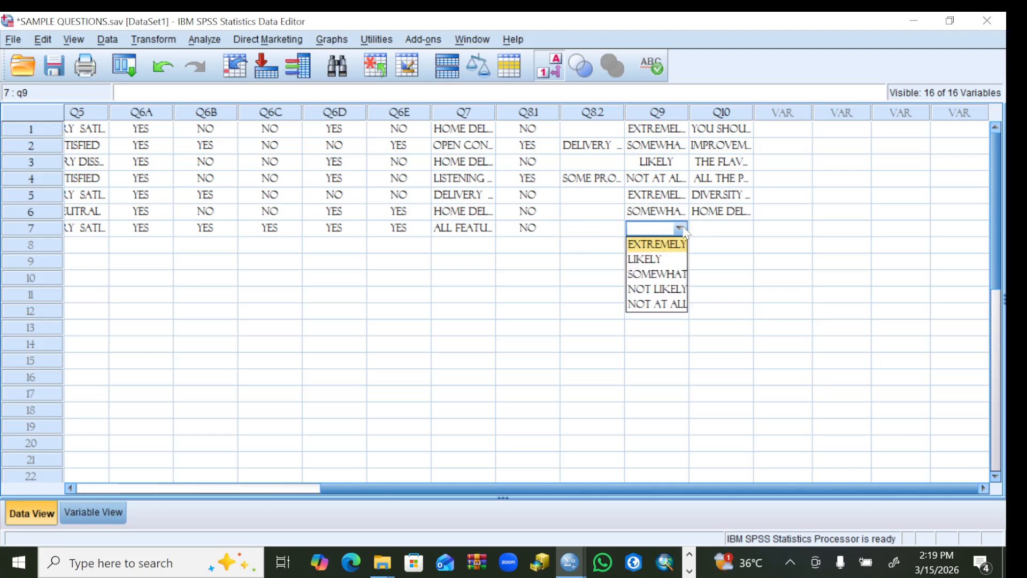
{"action": "left_click", "coordinate": [647, 244]}
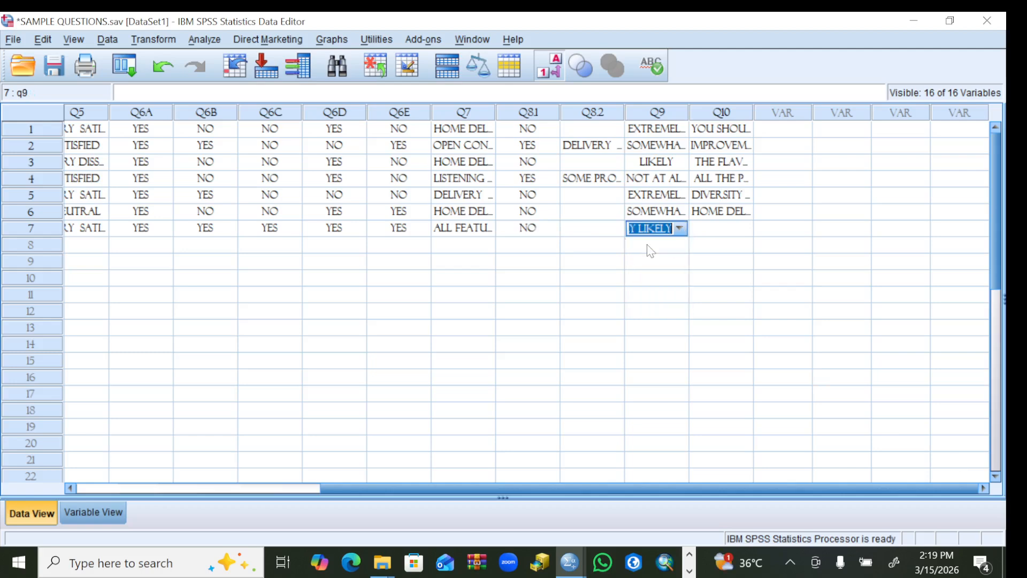
Step: Consult question 10 in the Word questionnaire and enter DIVERSIFICATION OF THE PRODUCTS as respondent 7's Q10 answer in SPSS
{"action": "left_click", "coordinate": [712, 230]}
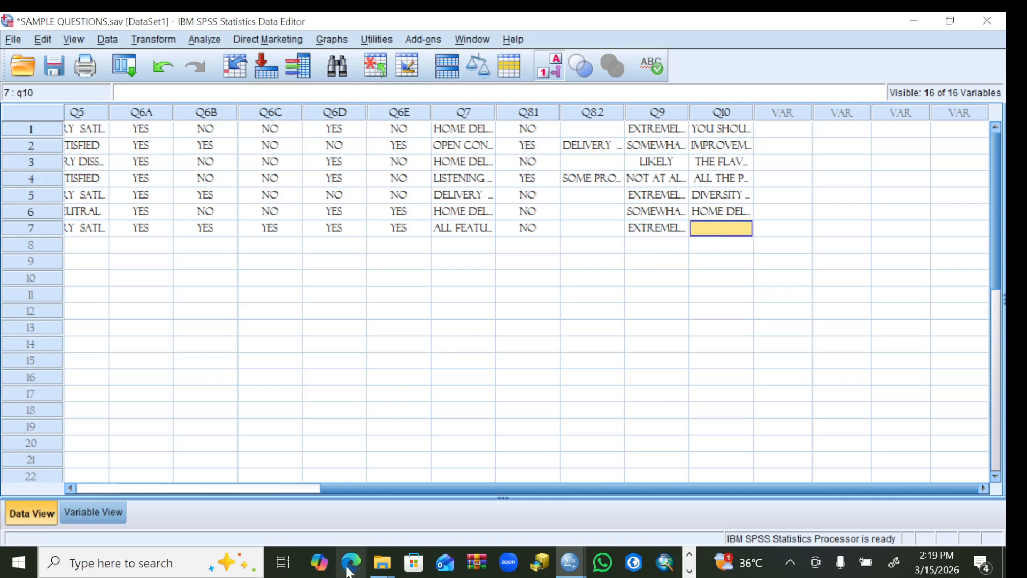
{"action": "left_click", "coordinate": [280, 565]}
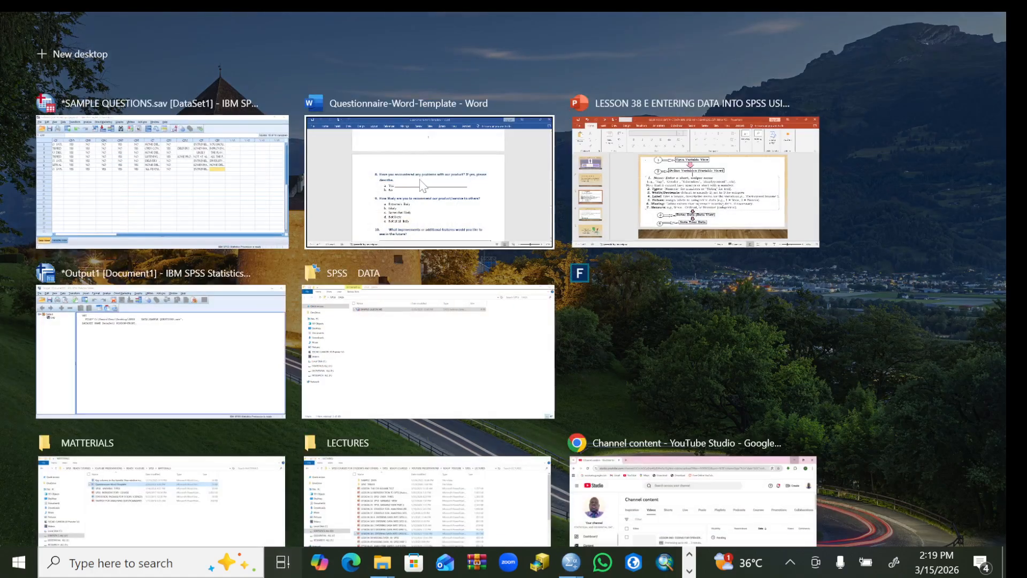
{"action": "left_click", "coordinate": [419, 208]}
{"action": "scroll", "coordinate": [419, 212], "scroll_direction": "down", "scroll_amount": 4}
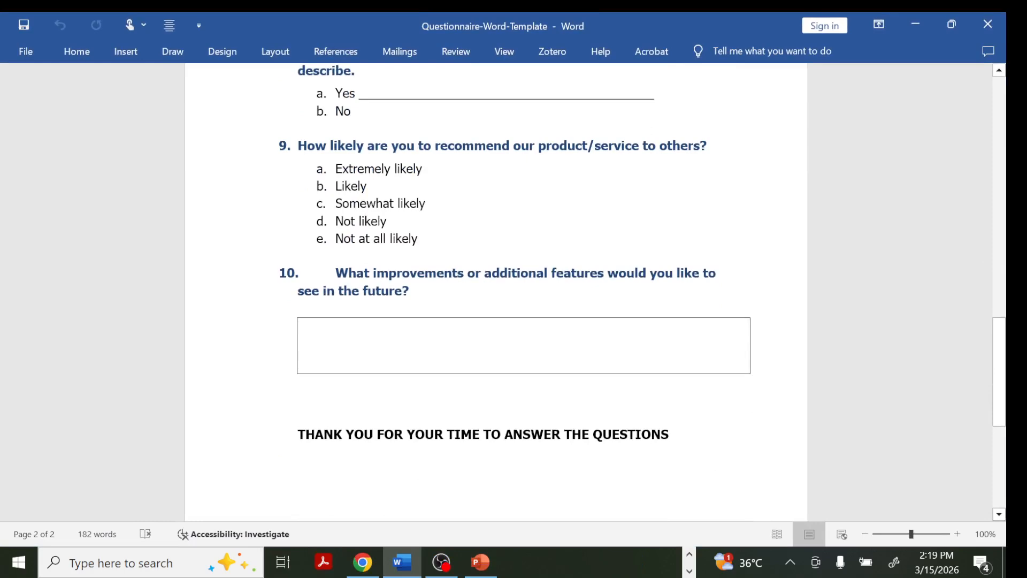
{"action": "left_click", "coordinate": [282, 561]}
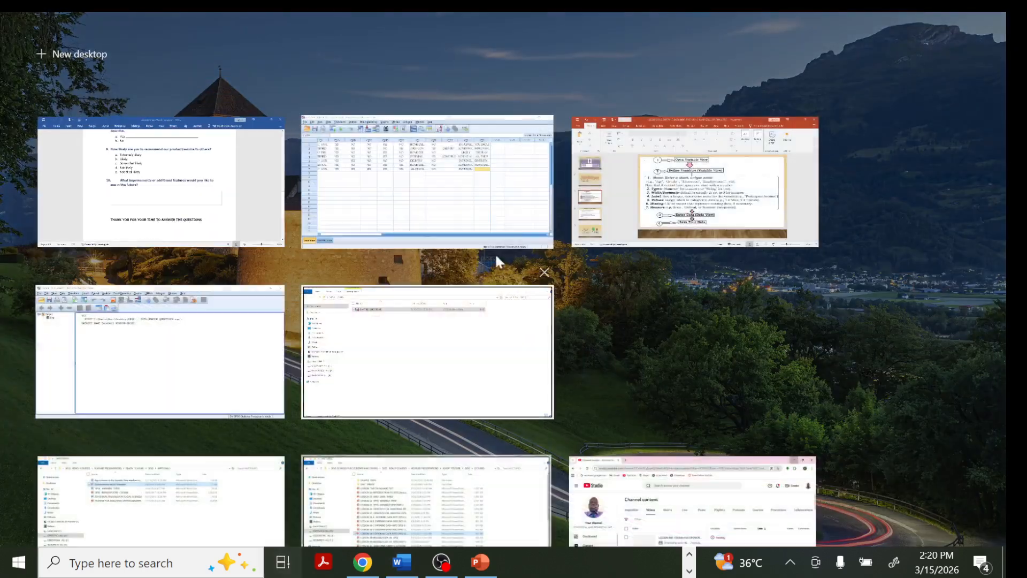
{"action": "left_click", "coordinate": [495, 241]}
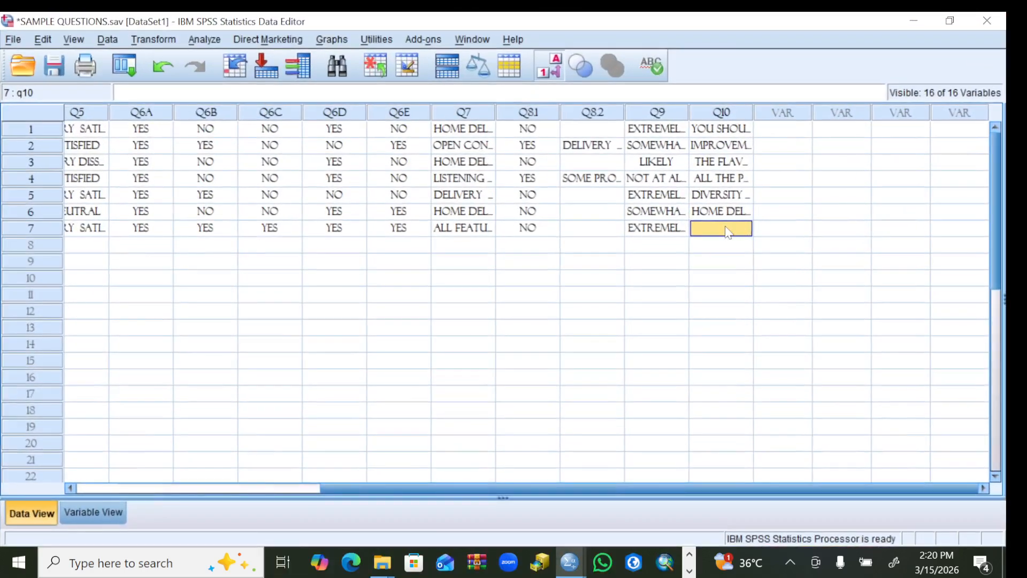
{"action": "type", "text": "D"}
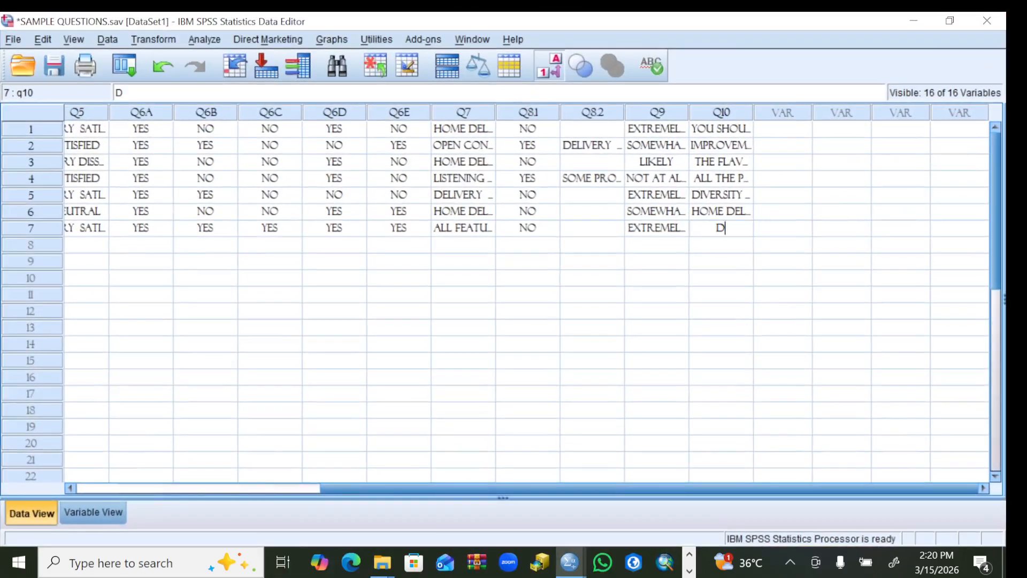
{"action": "type", "text": "IVERSI"}
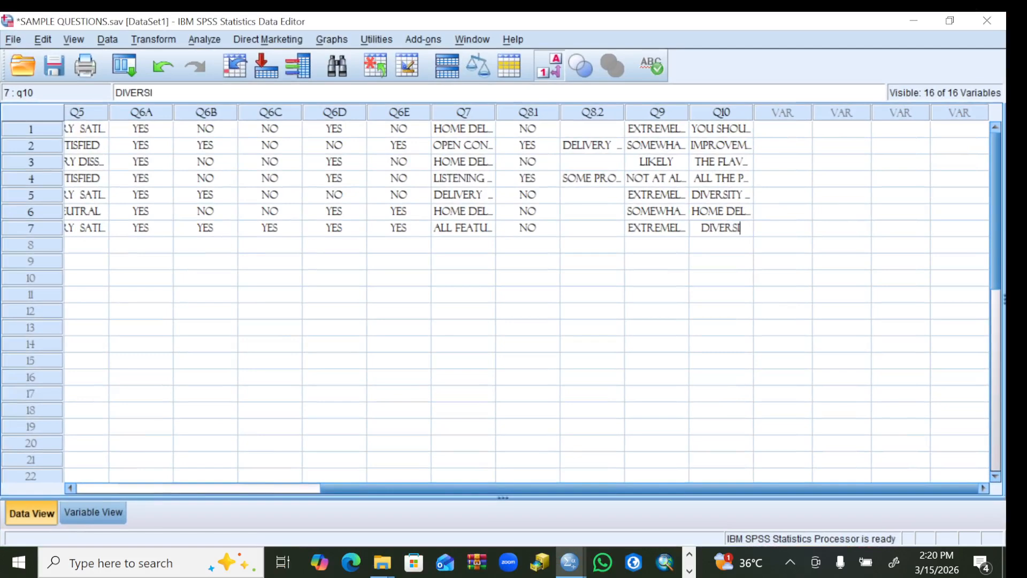
{"action": "type", "text": "FICATIO"}
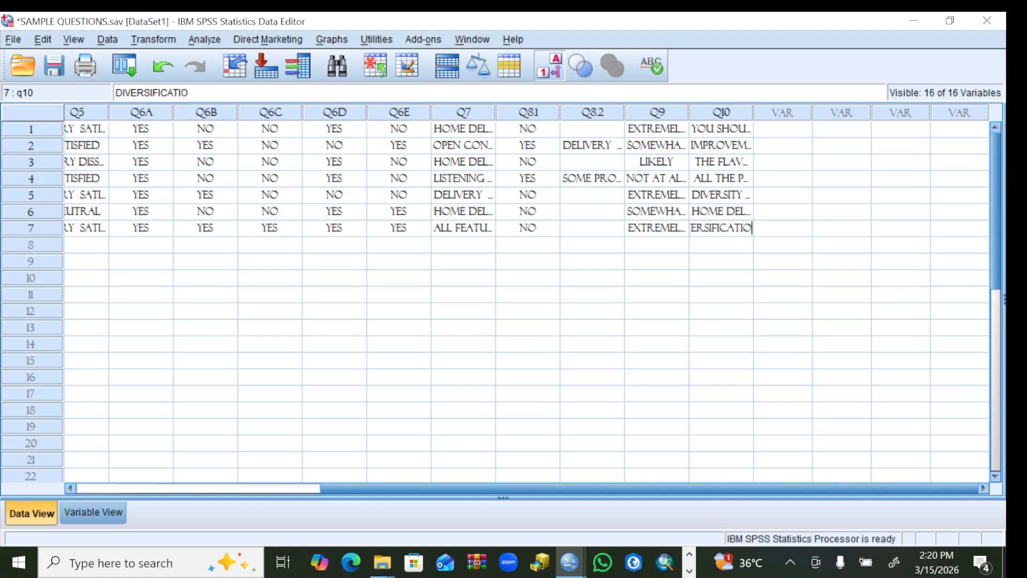
{"action": "type", "text": "N  OF TH"}
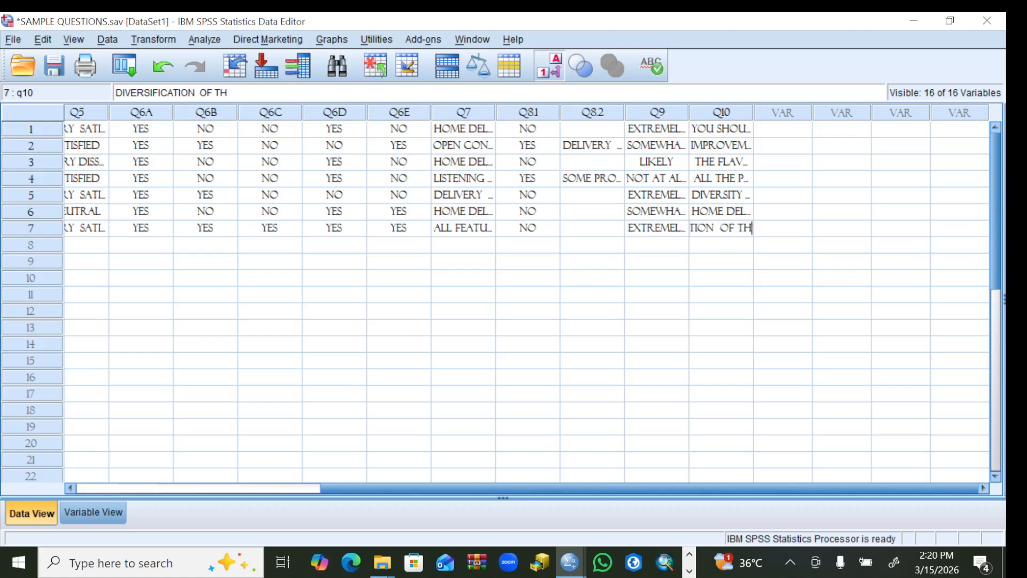
{"action": "type", "text": "E PRODUCTS"}
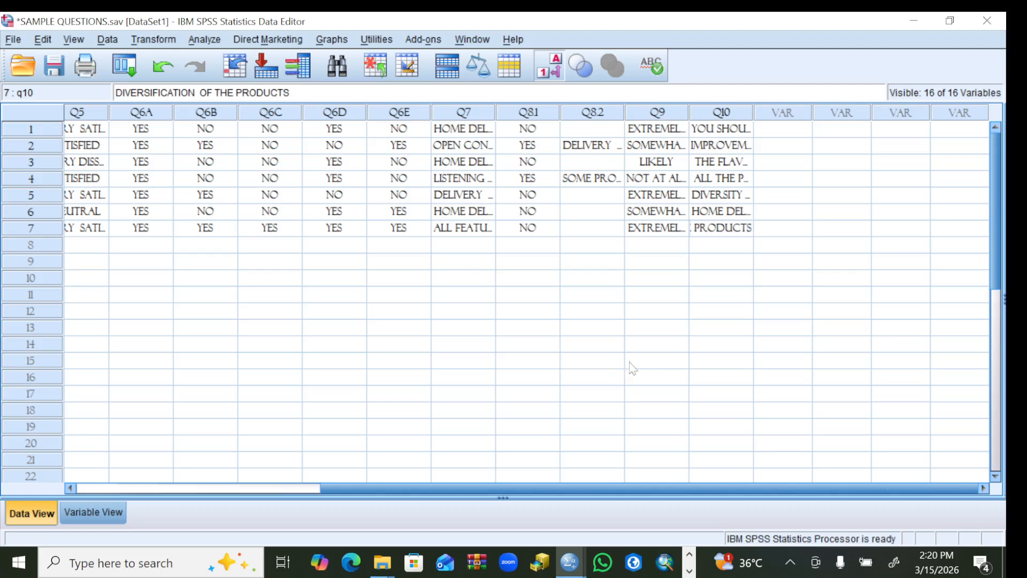
Step: Add a record with ID 8 in row 8 and set its Q1 to FEMALE
{"action": "left_click", "coordinate": [72, 487]}
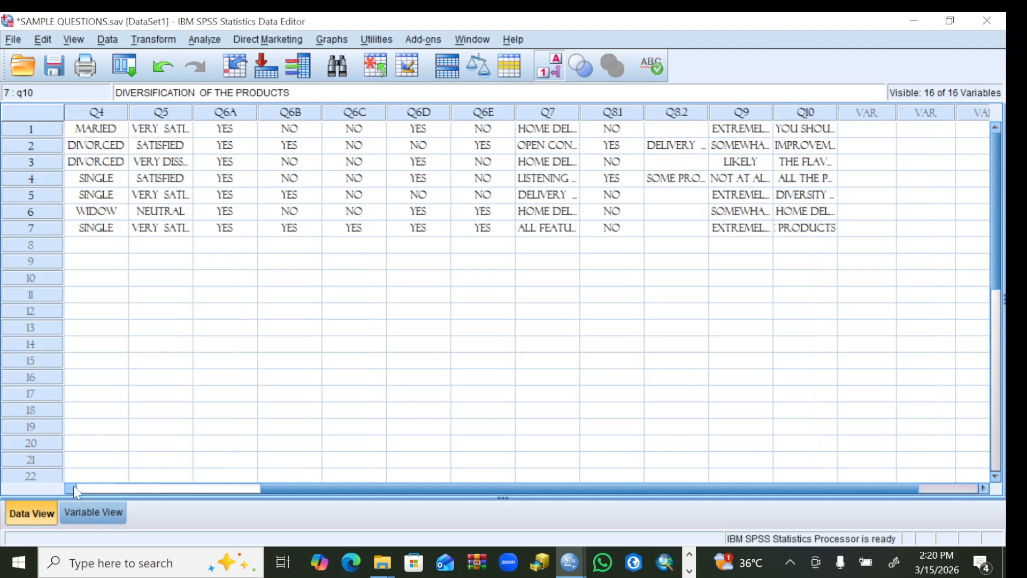
{"action": "left_click", "coordinate": [96, 249]}
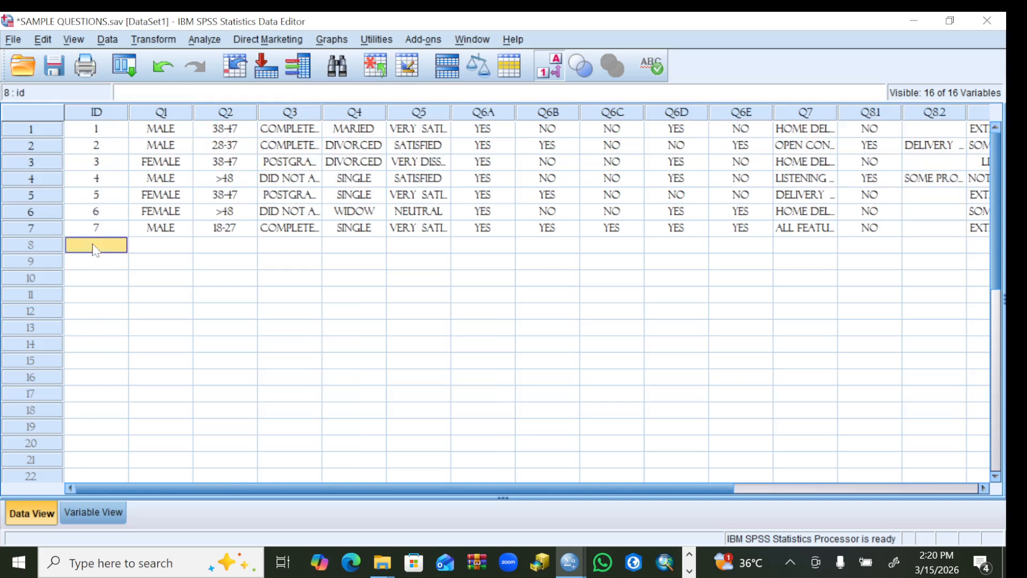
{"action": "type", "text": "8"}
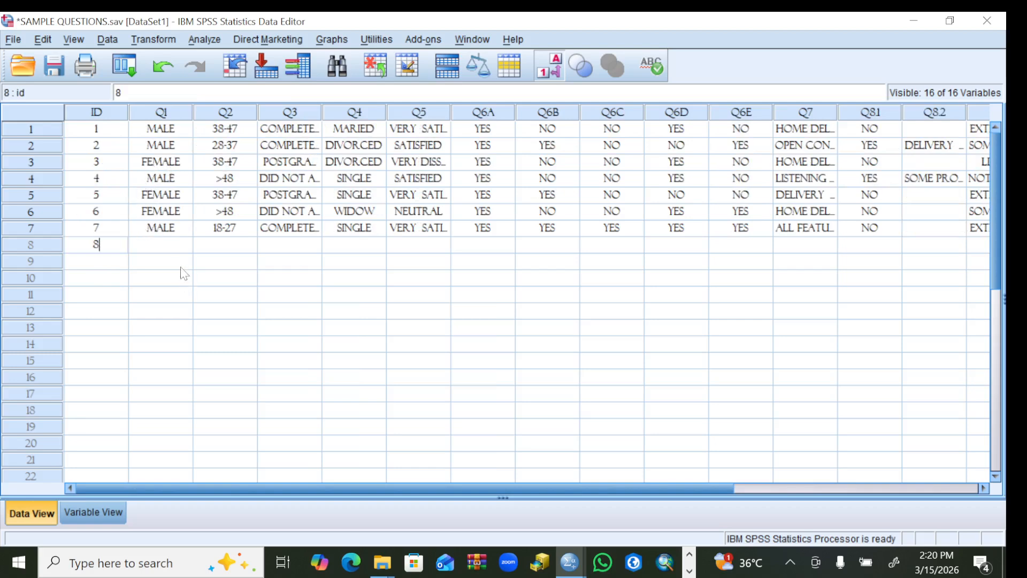
{"action": "left_click", "coordinate": [179, 248]}
{"action": "double_click", "coordinate": [179, 248]}
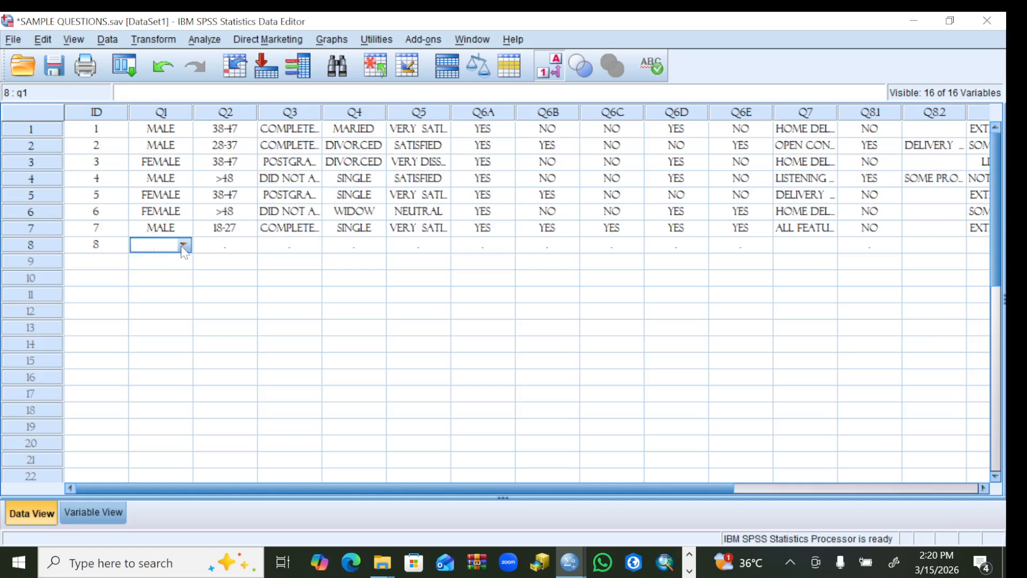
{"action": "left_click", "coordinate": [183, 245]}
{"action": "left_click", "coordinate": [157, 274]}
Step: Set respondent 8's Q2 to >48 and Q3 to the postgraduate option
{"action": "left_click", "coordinate": [217, 249]}
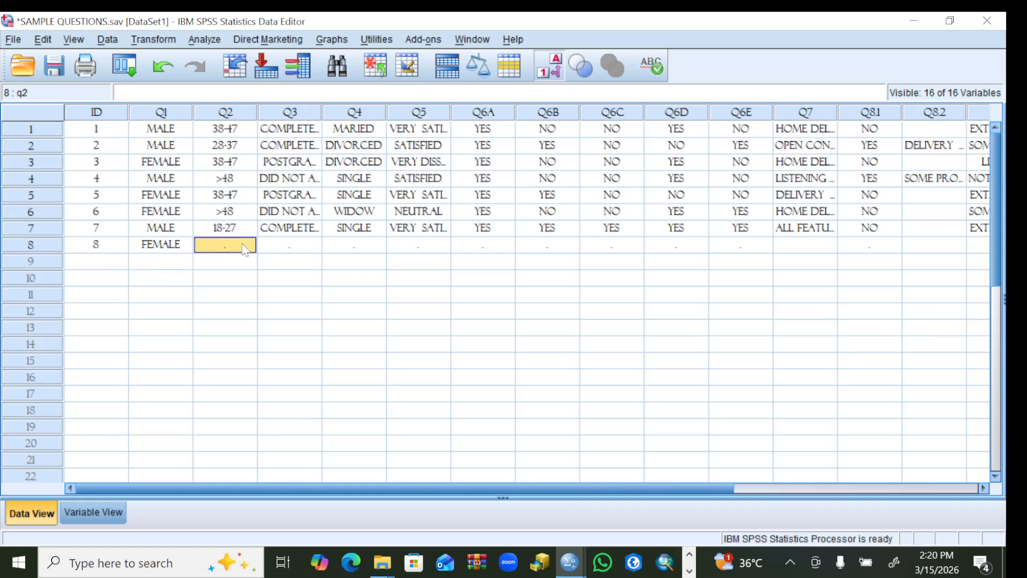
{"action": "double_click", "coordinate": [246, 248]}
{"action": "left_click", "coordinate": [248, 246]}
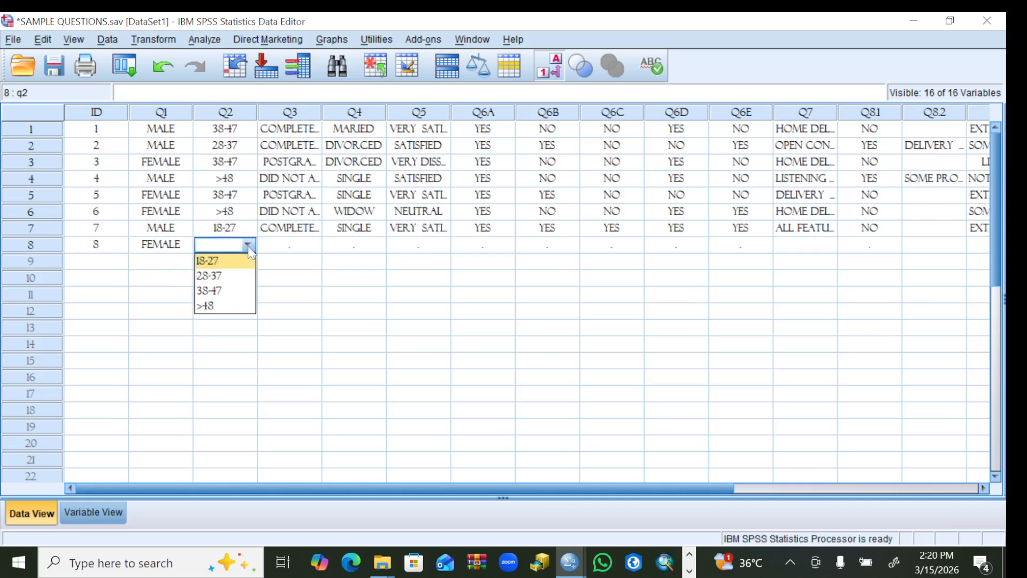
{"action": "left_click", "coordinate": [202, 306]}
{"action": "left_click", "coordinate": [300, 247]}
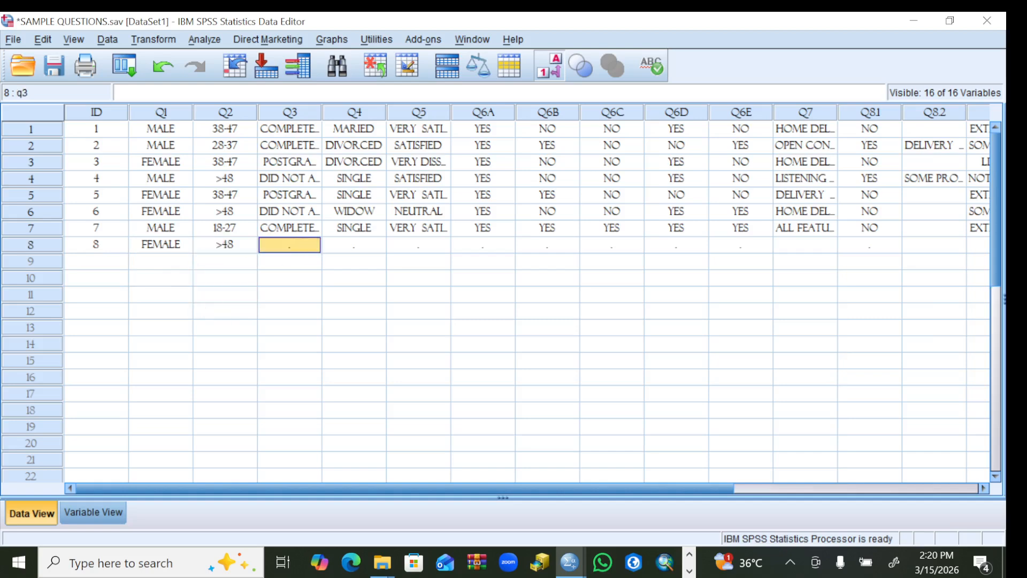
{"action": "double_click", "coordinate": [309, 246]}
{"action": "left_click", "coordinate": [312, 246]}
{"action": "left_click", "coordinate": [311, 320]}
Step: Set respondent 8's Q4 to MARIED and Q5 to VERY SATISFIED
{"action": "double_click", "coordinate": [376, 247]}
{"action": "left_click", "coordinate": [377, 245]}
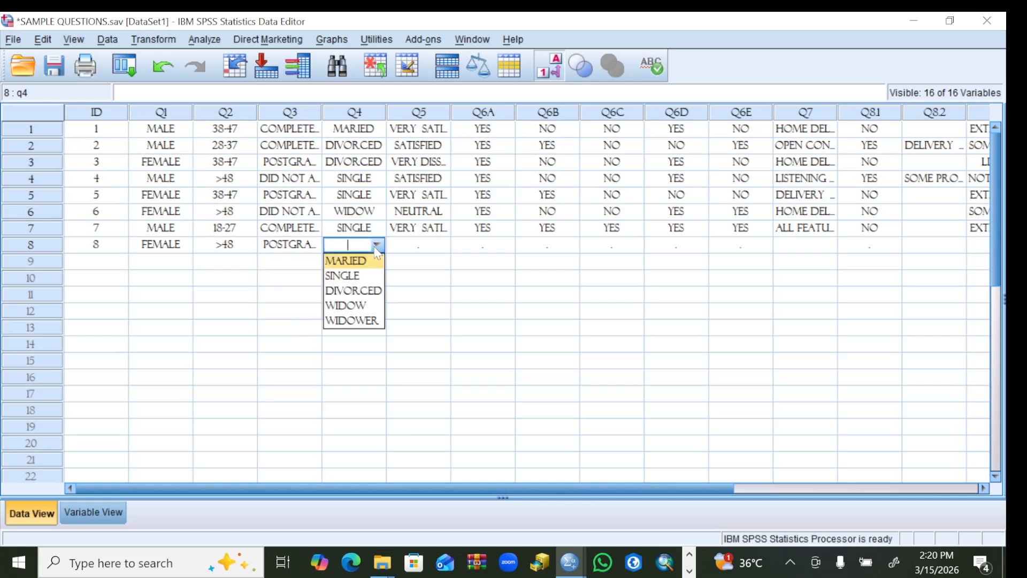
{"action": "left_click", "coordinate": [347, 262]}
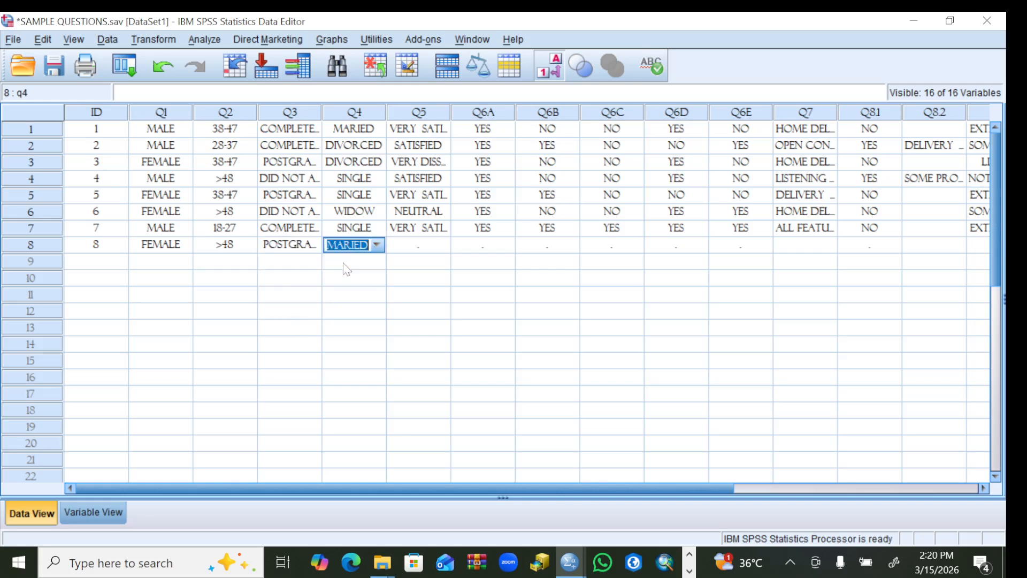
{"action": "double_click", "coordinate": [425, 246]}
{"action": "left_click", "coordinate": [441, 245]}
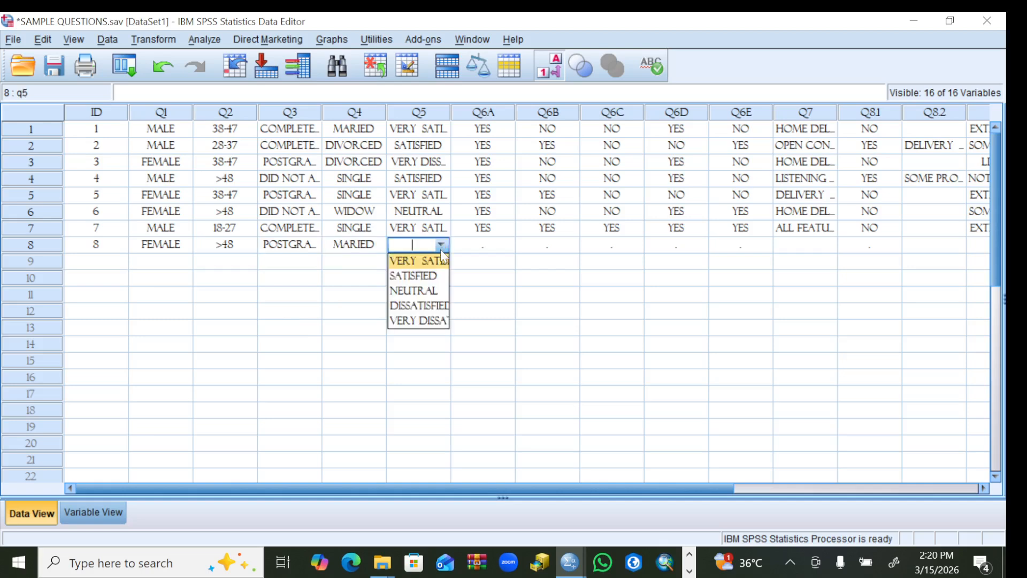
{"action": "left_click", "coordinate": [432, 261]}
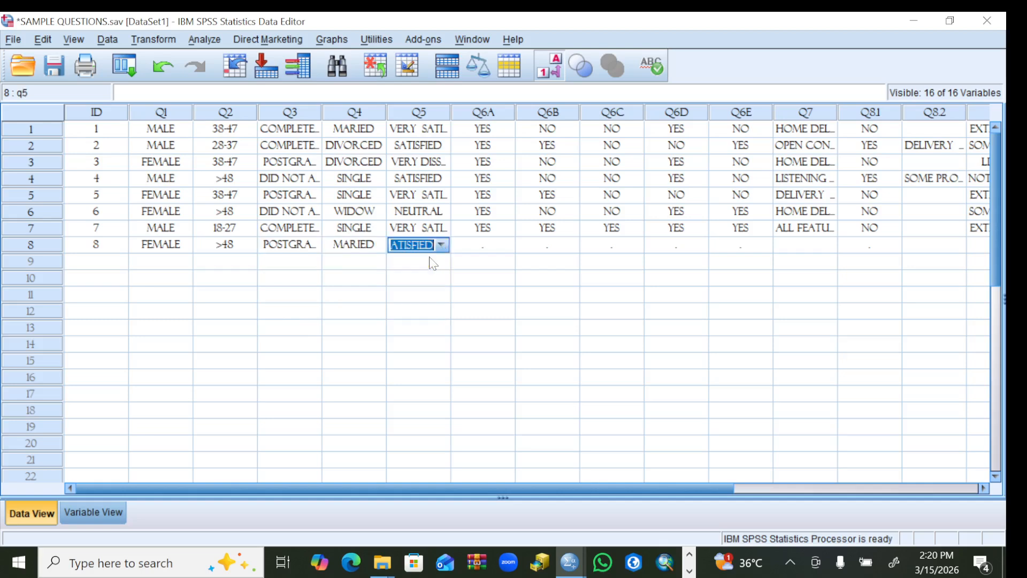
Step: Set respondent 8's Q6A to YES and Q6B to NO
{"action": "left_click", "coordinate": [503, 246]}
{"action": "left_click", "coordinate": [506, 245]}
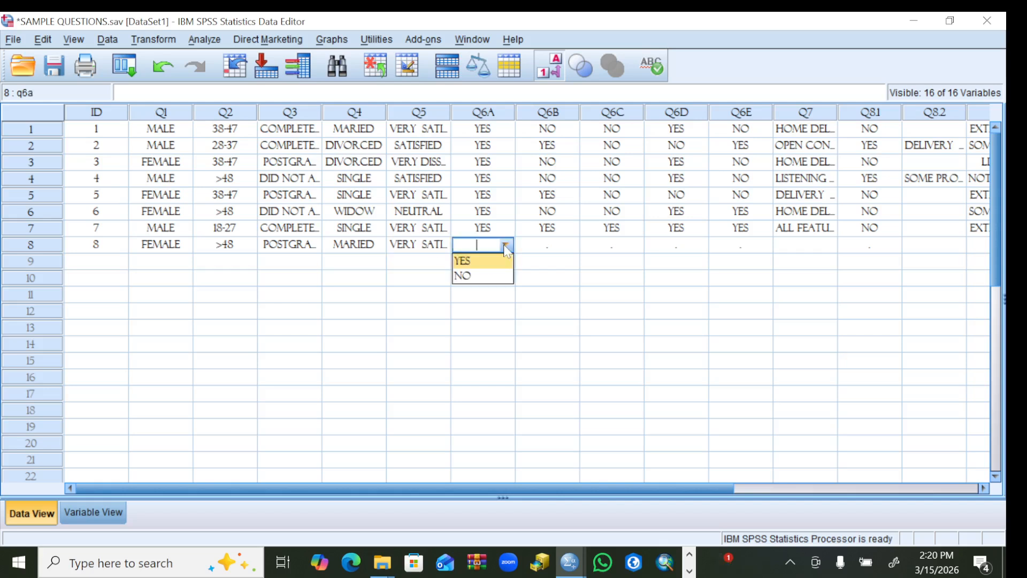
{"action": "left_click", "coordinate": [463, 262]}
{"action": "double_click", "coordinate": [571, 245]}
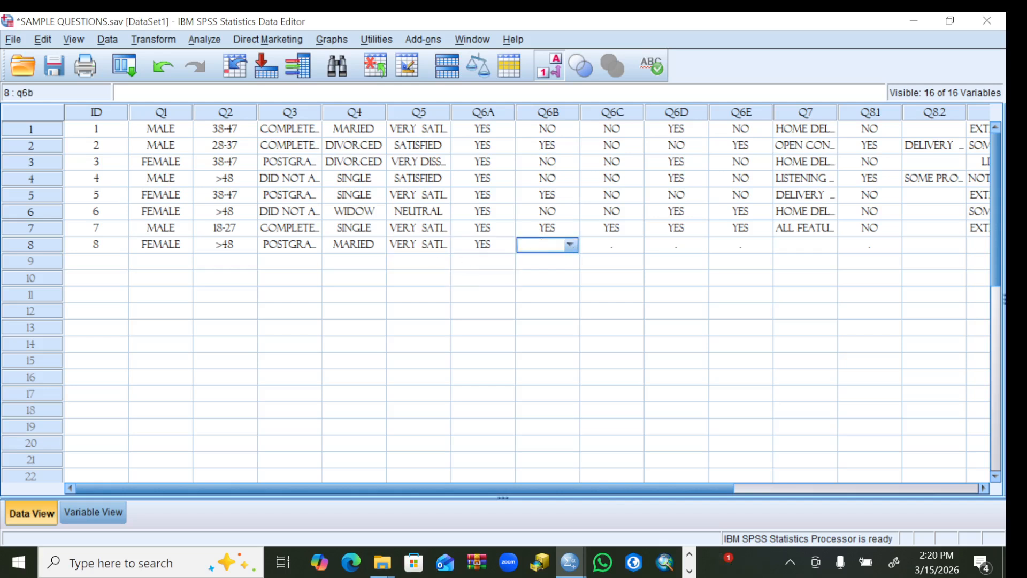
{"action": "left_click", "coordinate": [570, 245]}
{"action": "left_click", "coordinate": [535, 276]}
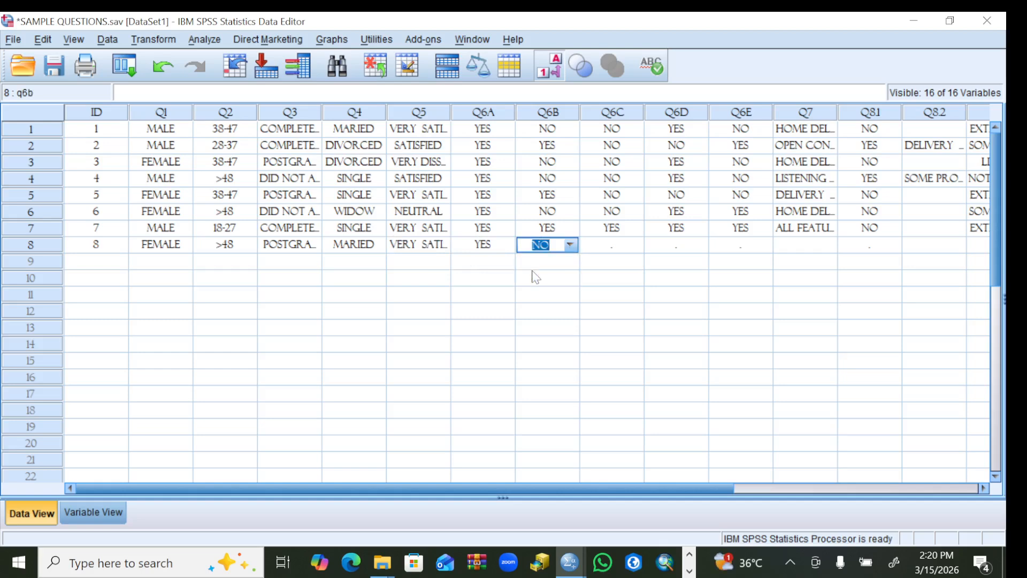
Step: Set respondent 8's Q6C to YES and Q6D to NO
{"action": "double_click", "coordinate": [631, 246]}
{"action": "left_click", "coordinate": [634, 245]}
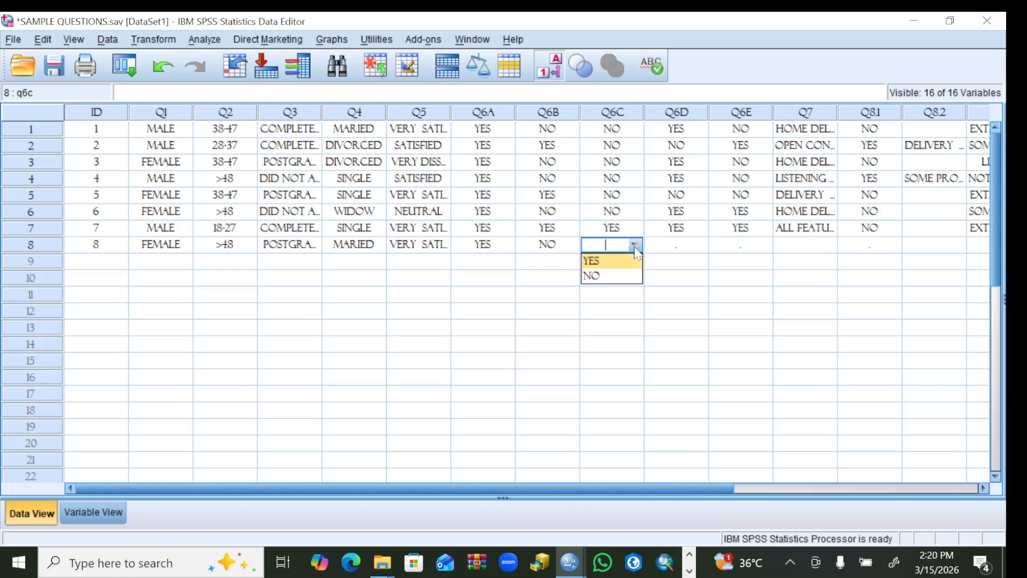
{"action": "left_click", "coordinate": [593, 261]}
{"action": "left_click", "coordinate": [706, 247]}
{"action": "left_click", "coordinate": [697, 250]}
{"action": "left_click", "coordinate": [698, 248]}
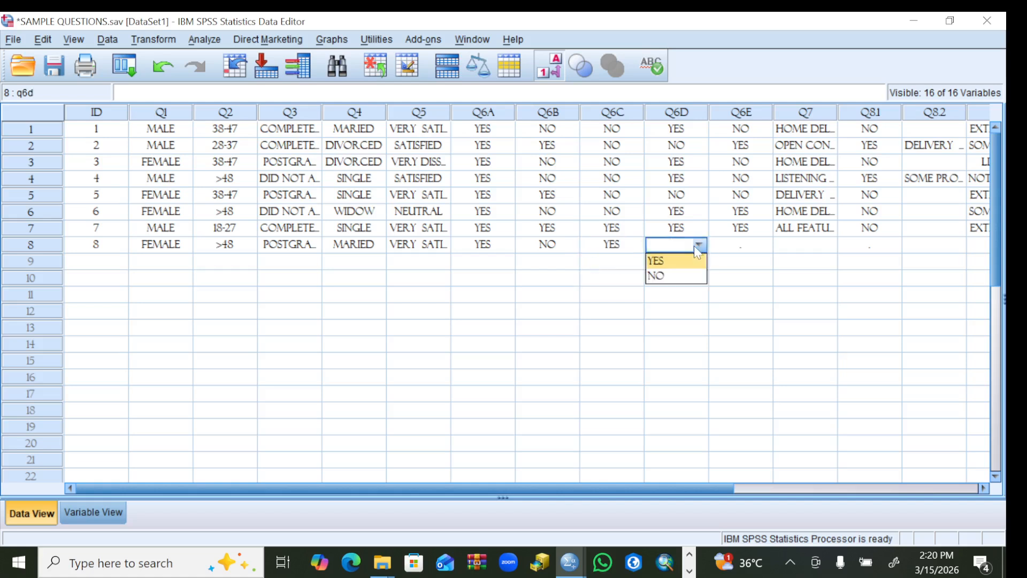
{"action": "left_click", "coordinate": [662, 276]}
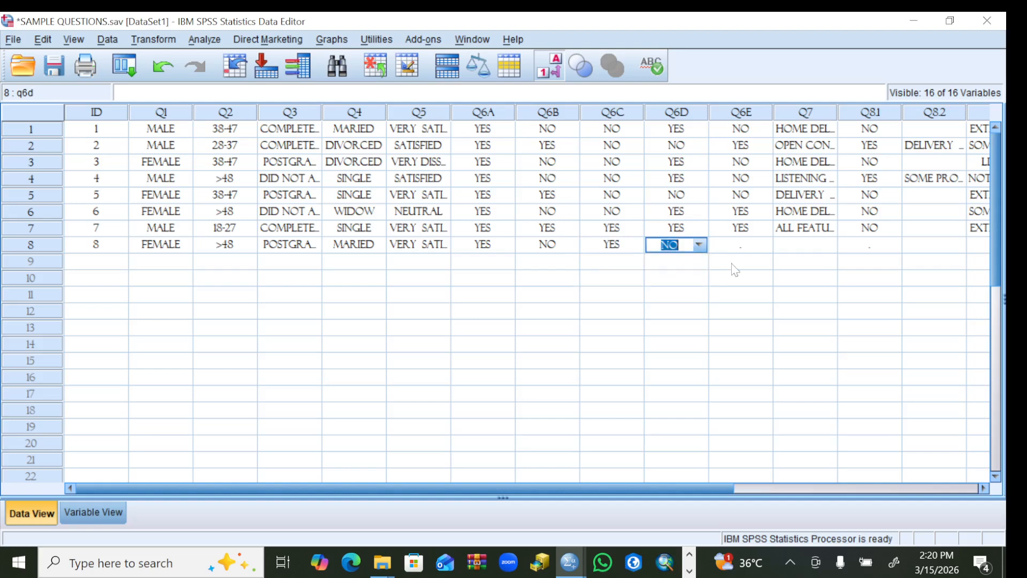
Step: Set respondent 8's Q6E to YES
{"action": "left_click", "coordinate": [758, 249]}
{"action": "left_click", "coordinate": [758, 249]}
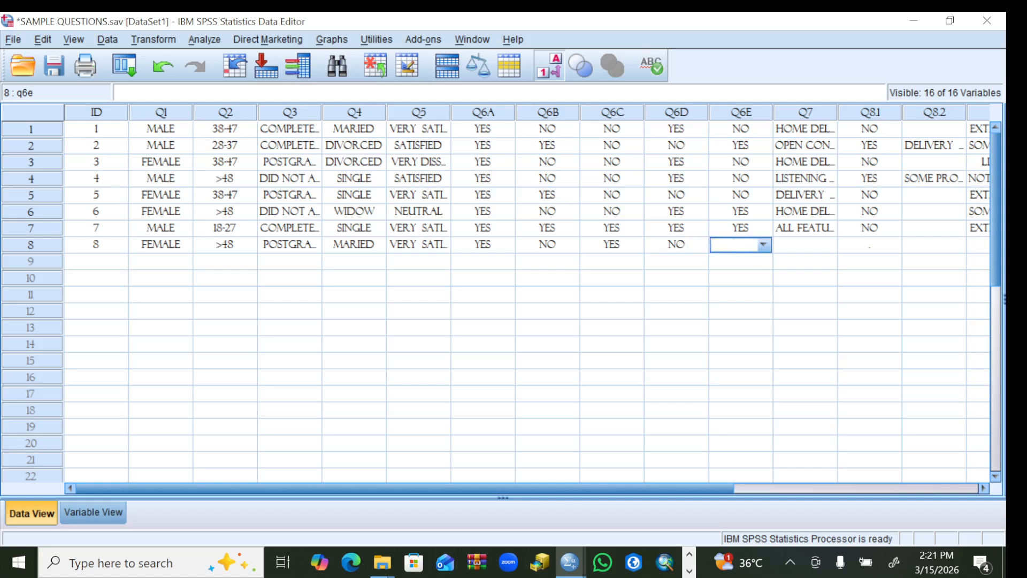
{"action": "left_click", "coordinate": [764, 244]}
{"action": "left_click", "coordinate": [722, 262]}
Step: Consult question 7 in the Word questionnaire and enter ALL FEATURES ARE VALUABLE as respondent 8's Q7 answer in SPSS
{"action": "left_click", "coordinate": [807, 248]}
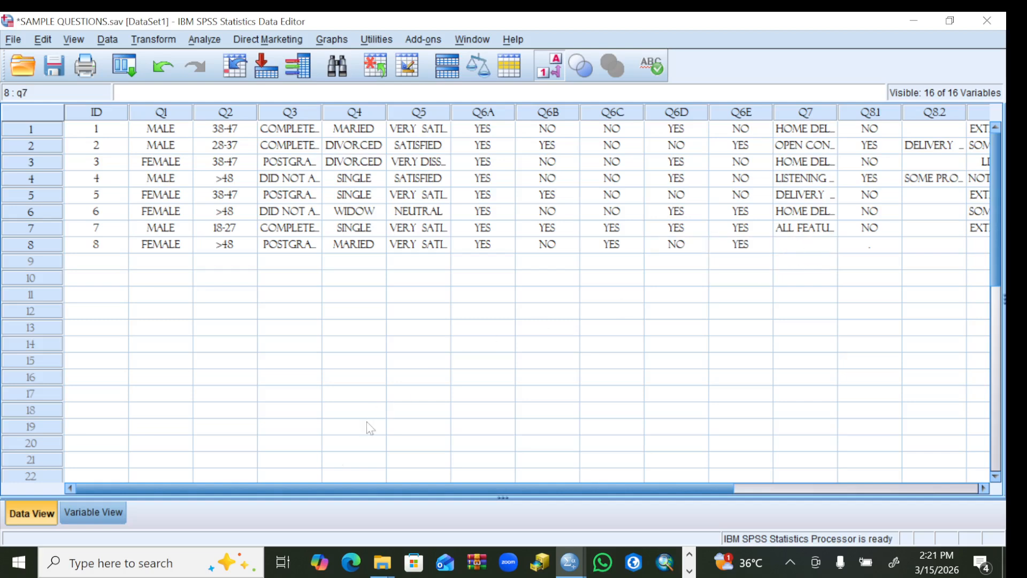
{"action": "left_click", "coordinate": [282, 562]}
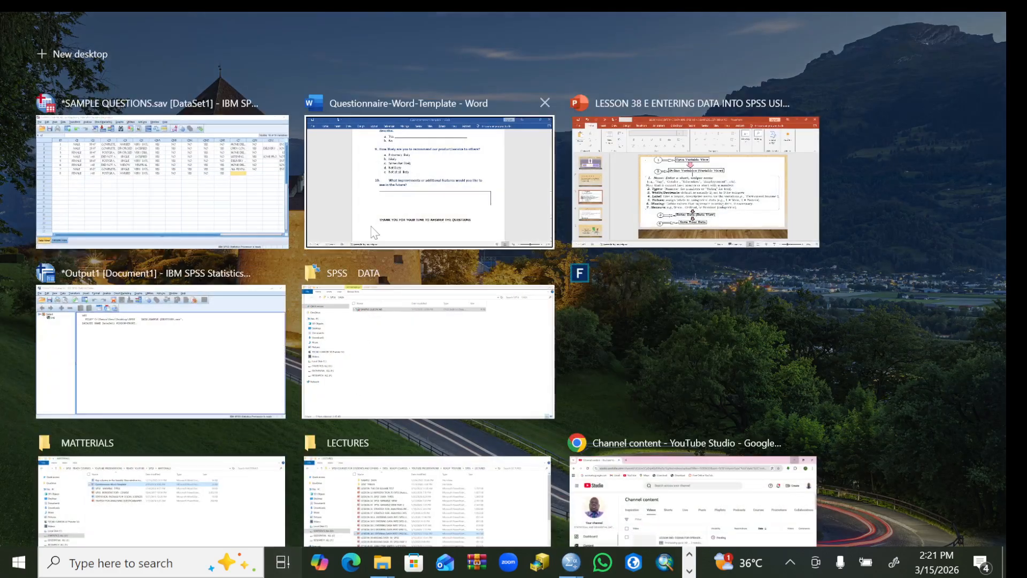
{"action": "left_click", "coordinate": [429, 182]}
{"action": "scroll", "coordinate": [496, 291], "scroll_direction": "up", "scroll_amount": 6}
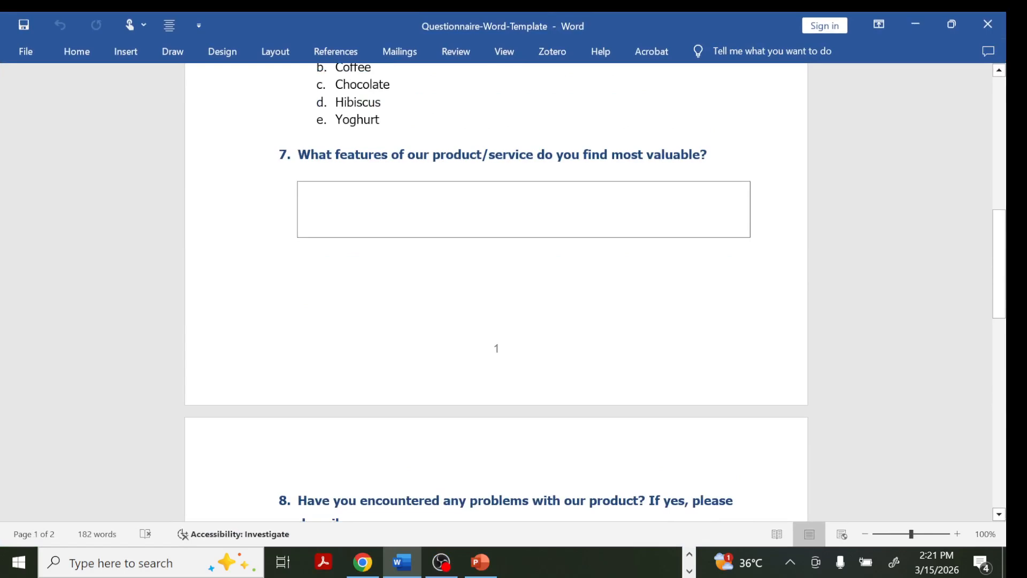
{"action": "left_click", "coordinate": [288, 562]}
{"action": "left_click", "coordinate": [427, 182]}
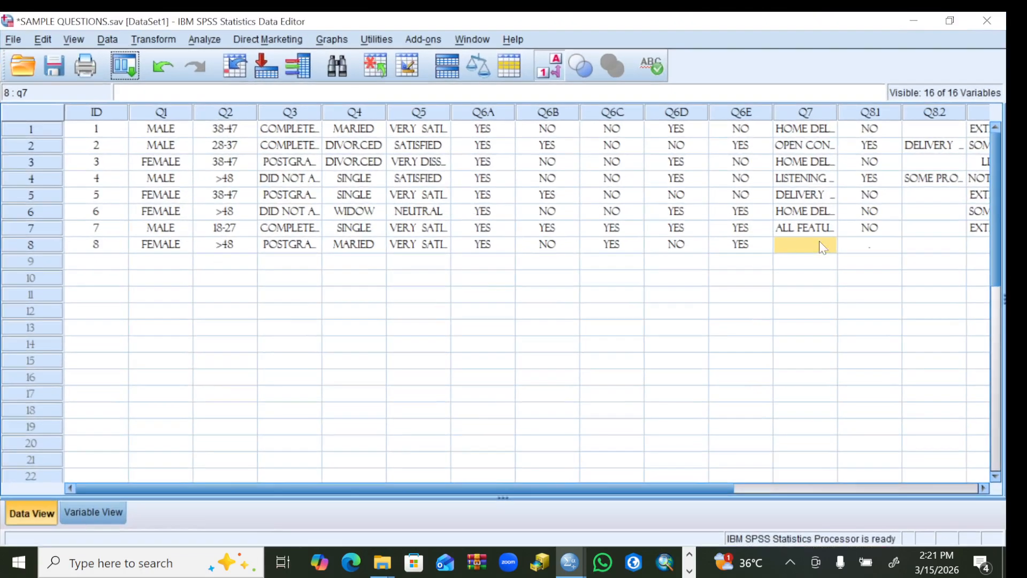
{"action": "type", "text": "A"}
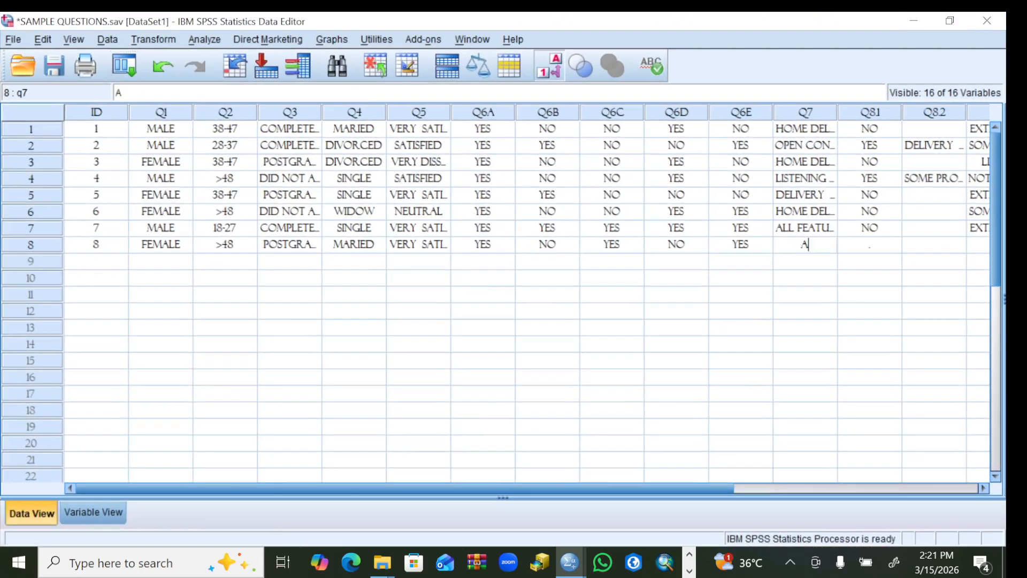
{"action": "type", "text": "LL FEATURE"}
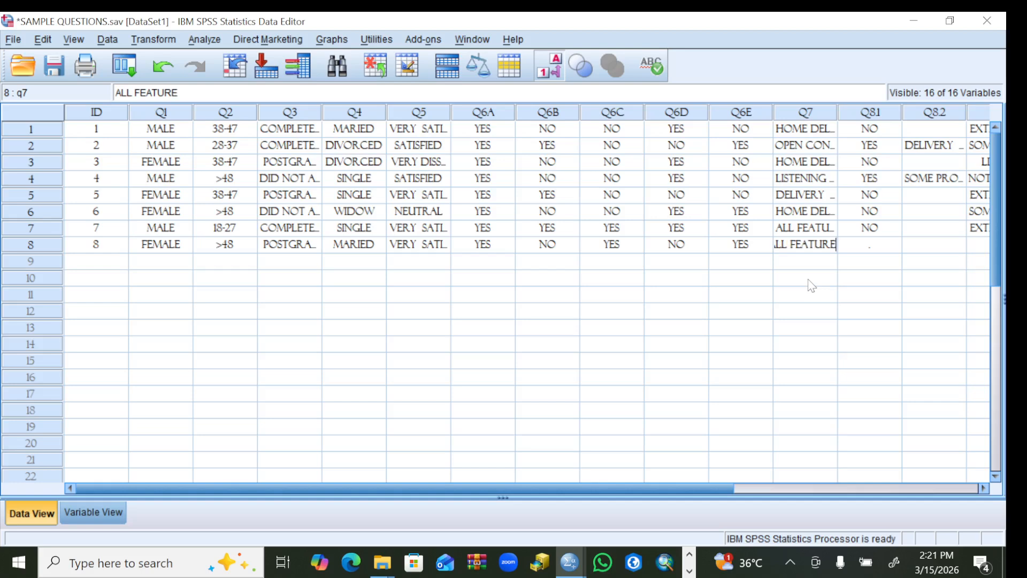
{"action": "type", "text": "S  A"}
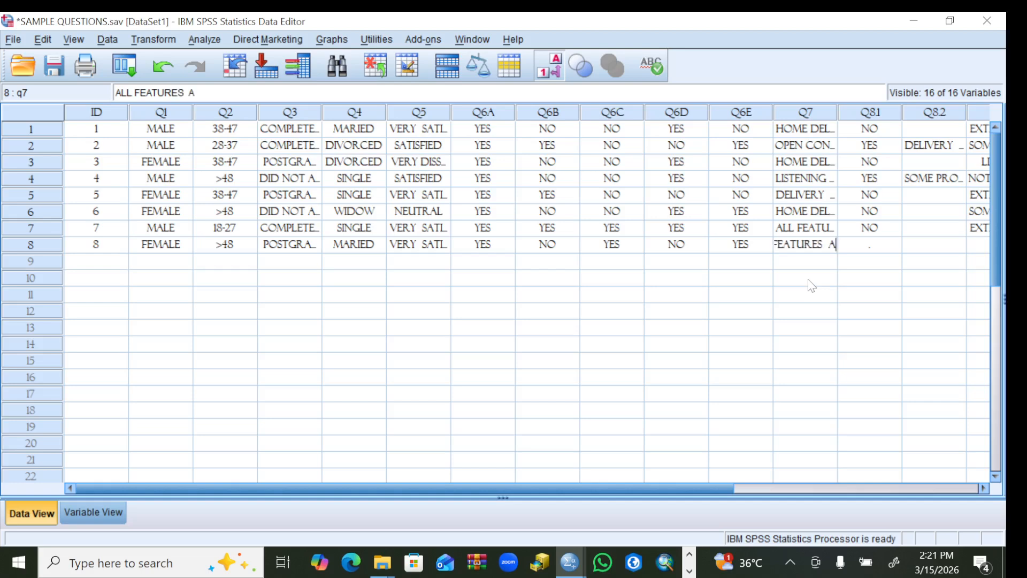
{"action": "type", "text": "RE VALUABLE"}
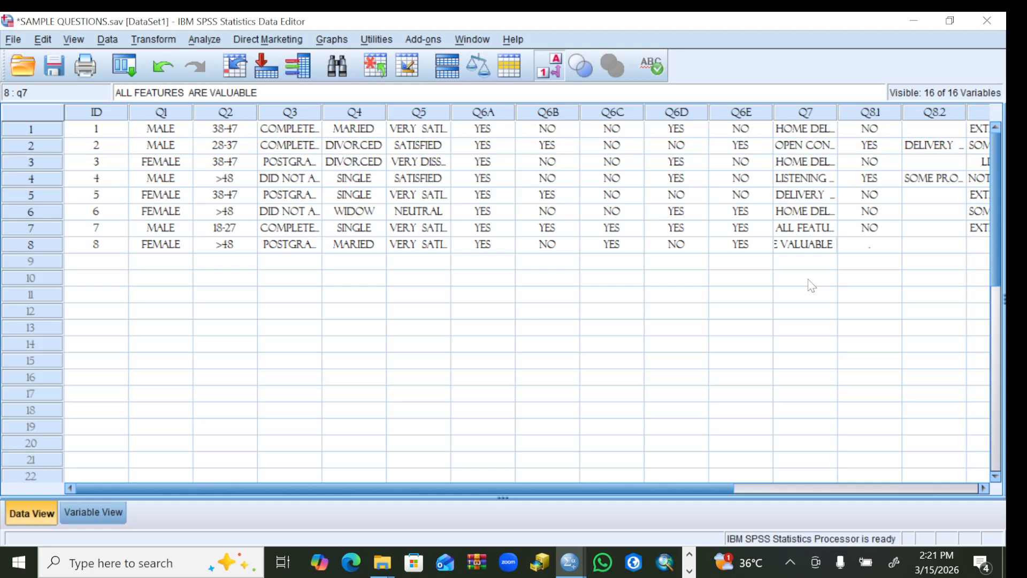
Step: Consult questions 8 and 9 in the Word questionnaire and set respondent 8's Q8.1 to NO in SPSS
{"action": "left_click", "coordinate": [284, 562]}
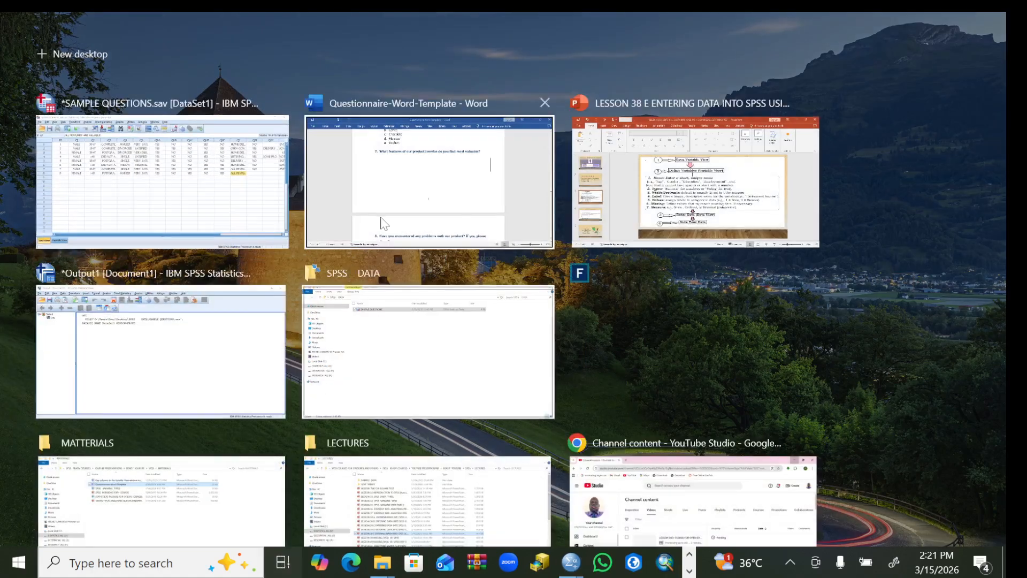
{"action": "left_click", "coordinate": [386, 220]}
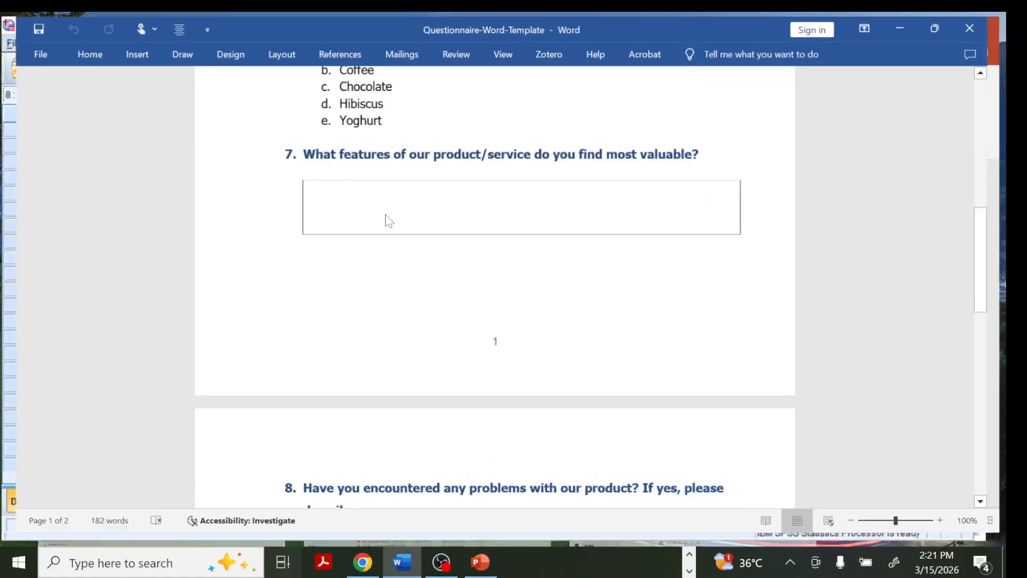
{"action": "scroll", "coordinate": [391, 232], "scroll_direction": "down", "scroll_amount": 3}
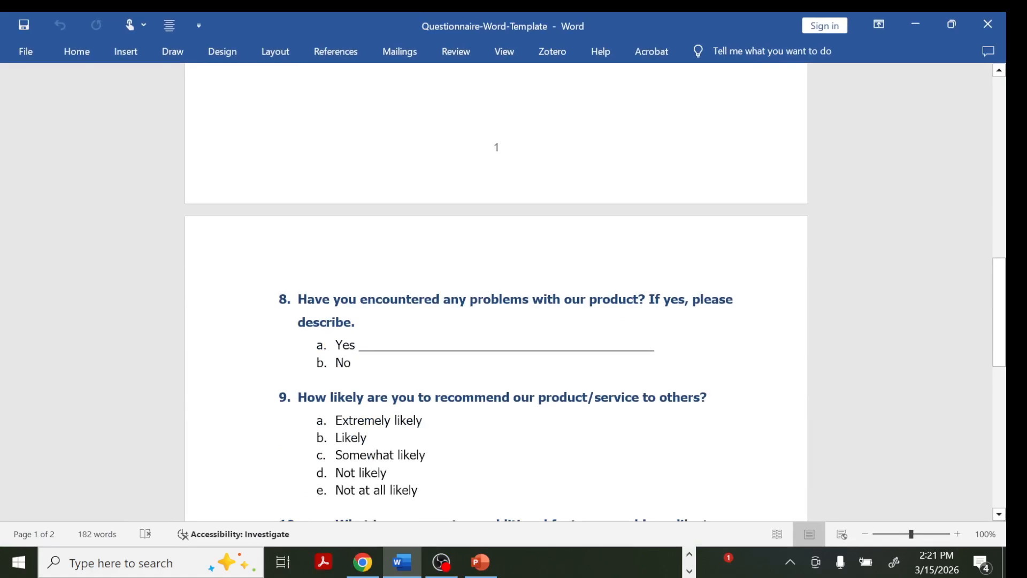
{"action": "left_click", "coordinate": [283, 563]}
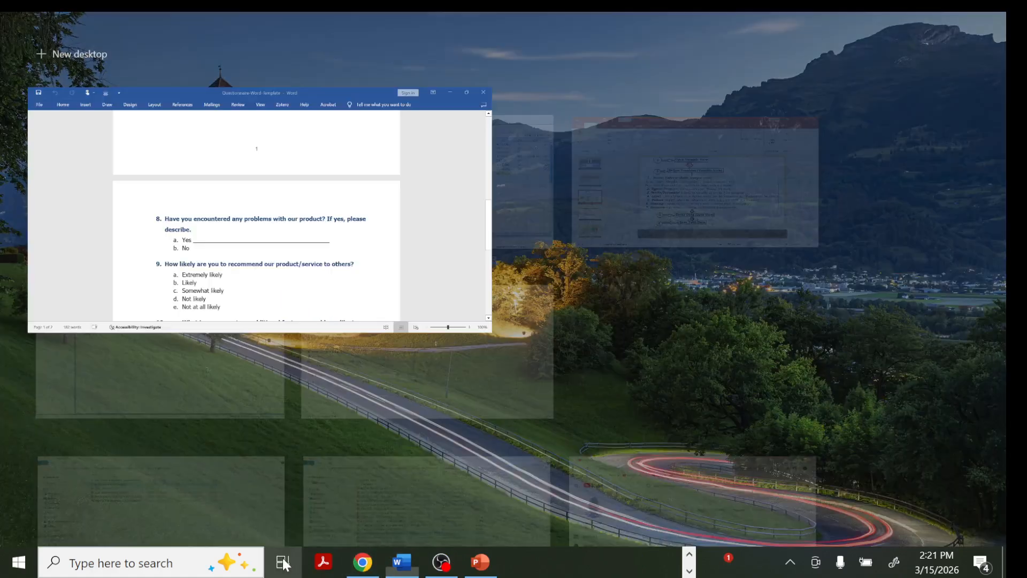
{"action": "left_click", "coordinate": [514, 206]}
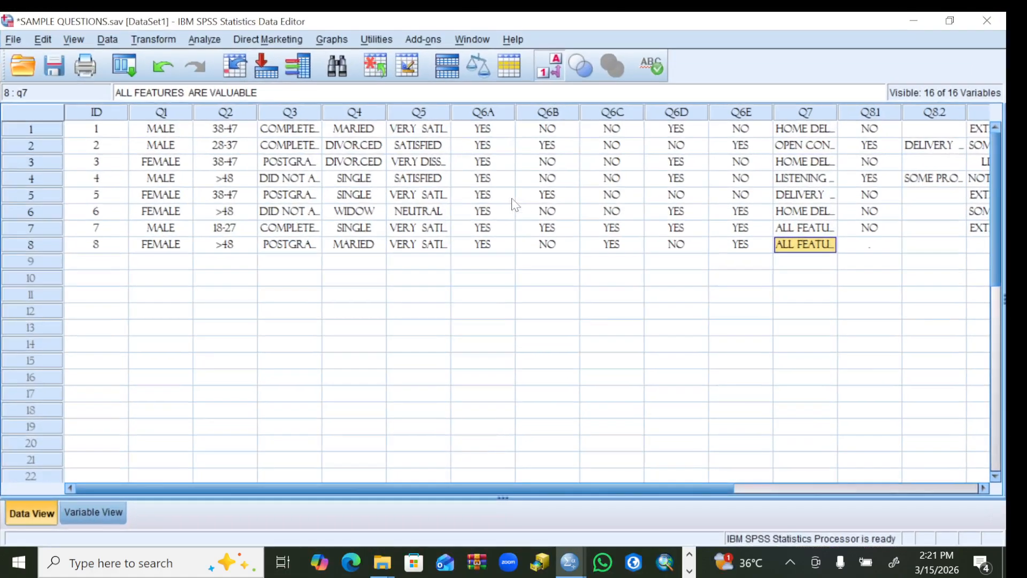
{"action": "left_click", "coordinate": [893, 248]}
{"action": "left_click", "coordinate": [892, 247]}
{"action": "left_click", "coordinate": [893, 245]}
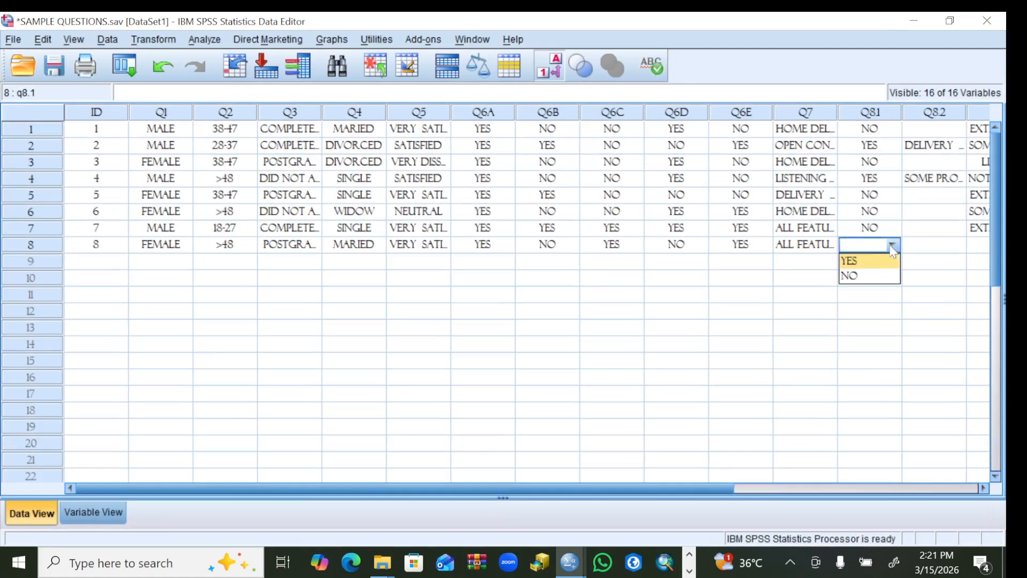
{"action": "left_click", "coordinate": [868, 276]}
{"action": "left_click", "coordinate": [949, 249]}
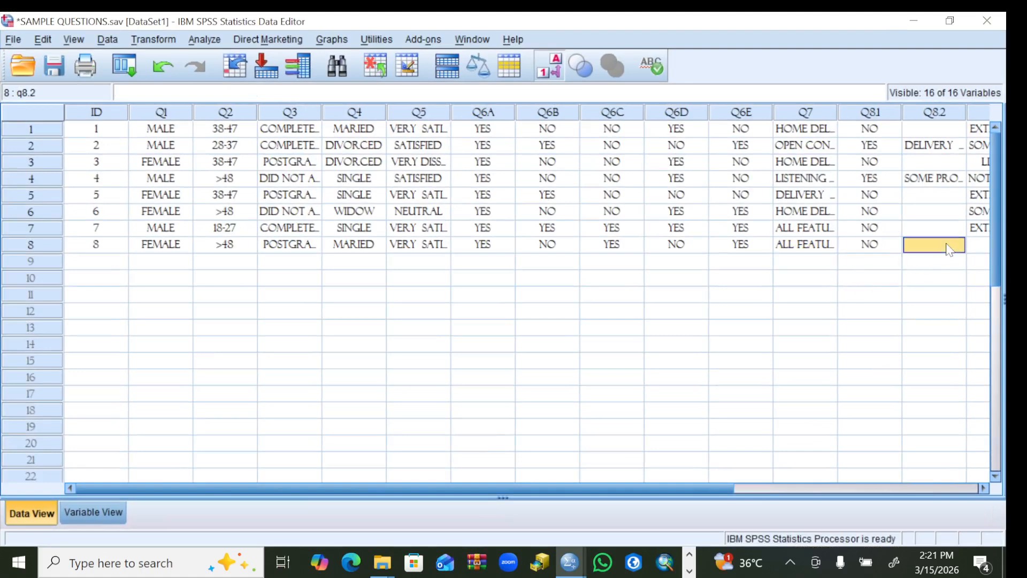
Step: Set respondent 8's Q9 to the extremely likely option
{"action": "left_click", "coordinate": [981, 488]}
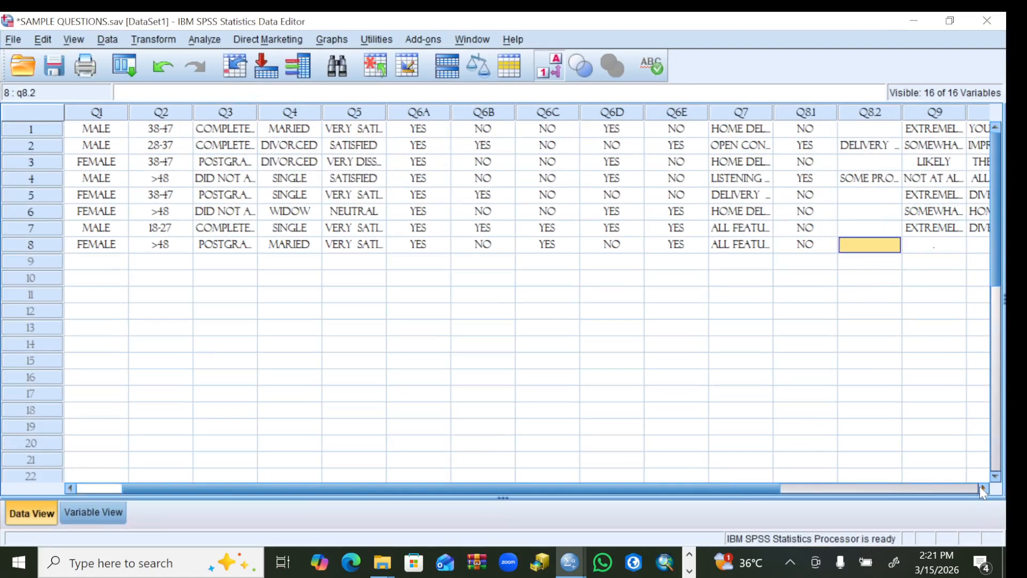
{"action": "left_click", "coordinate": [982, 488]}
{"action": "left_click", "coordinate": [867, 245]}
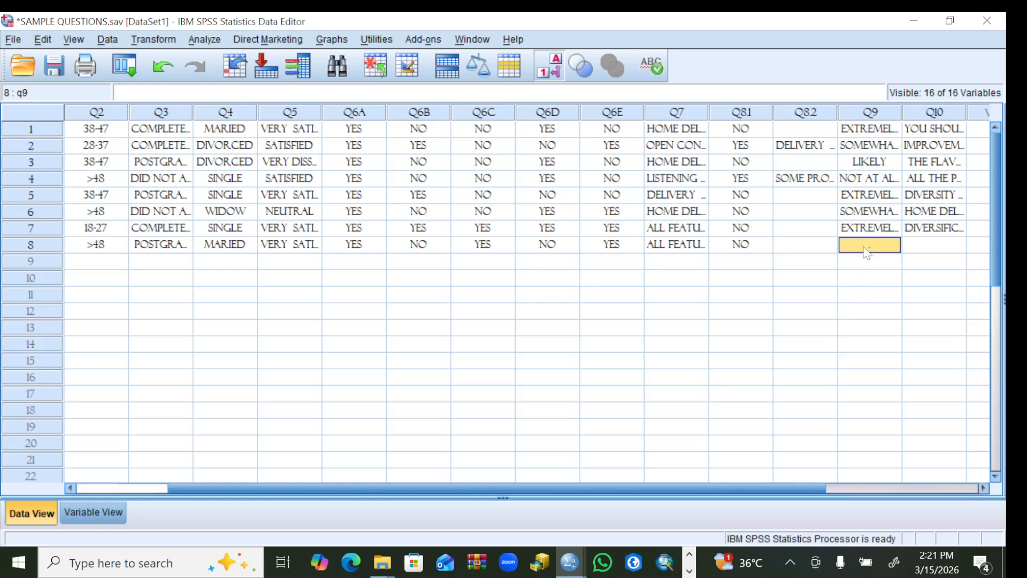
{"action": "left_click", "coordinate": [895, 246]}
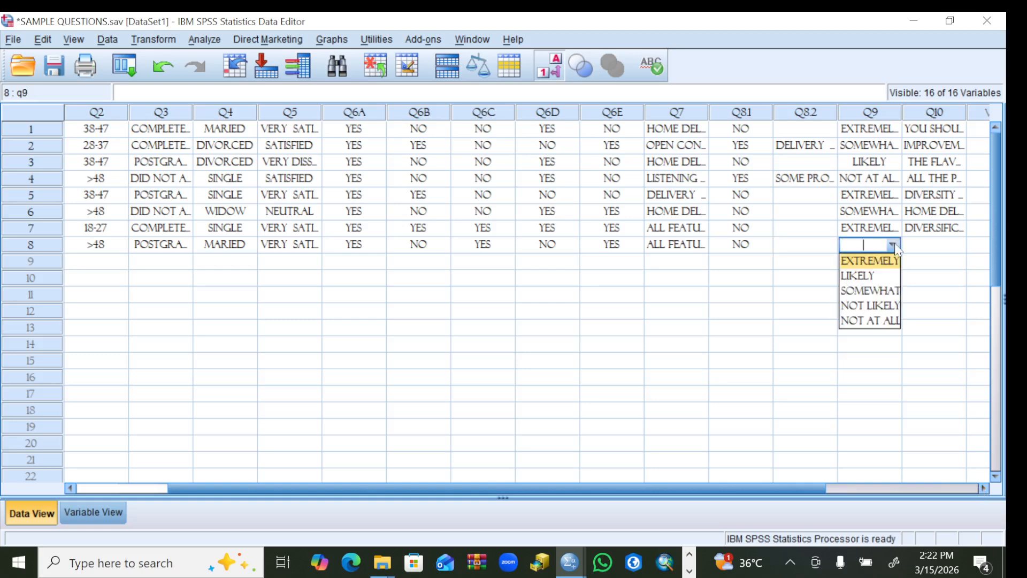
{"action": "left_click", "coordinate": [868, 261]}
Step: Enter MORE OF THE DIARY PRODUCTS SUCH AS CHEESE as respondent 8's Q10 answer
{"action": "left_click", "coordinate": [927, 246]}
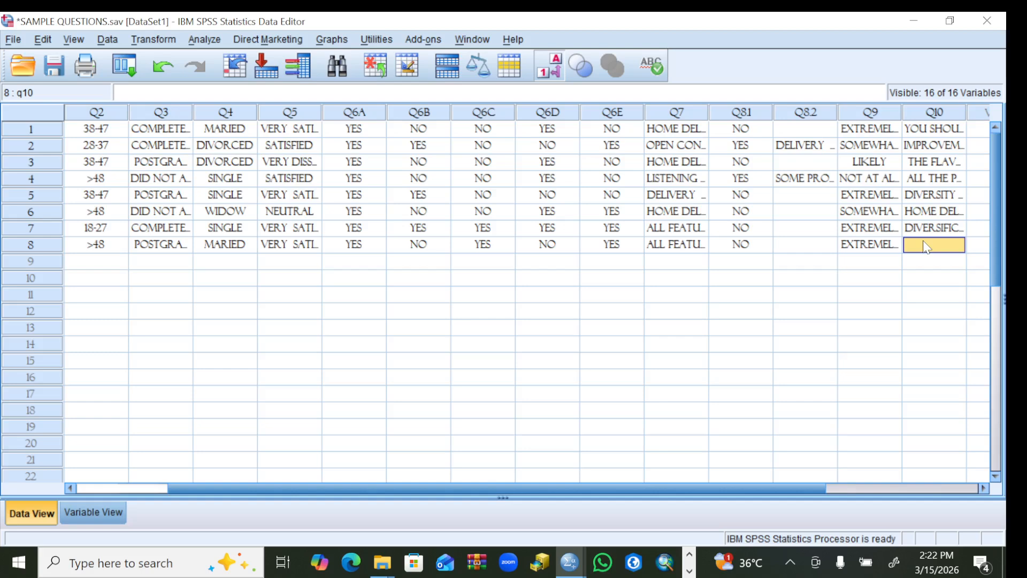
{"action": "double_click", "coordinate": [923, 242]}
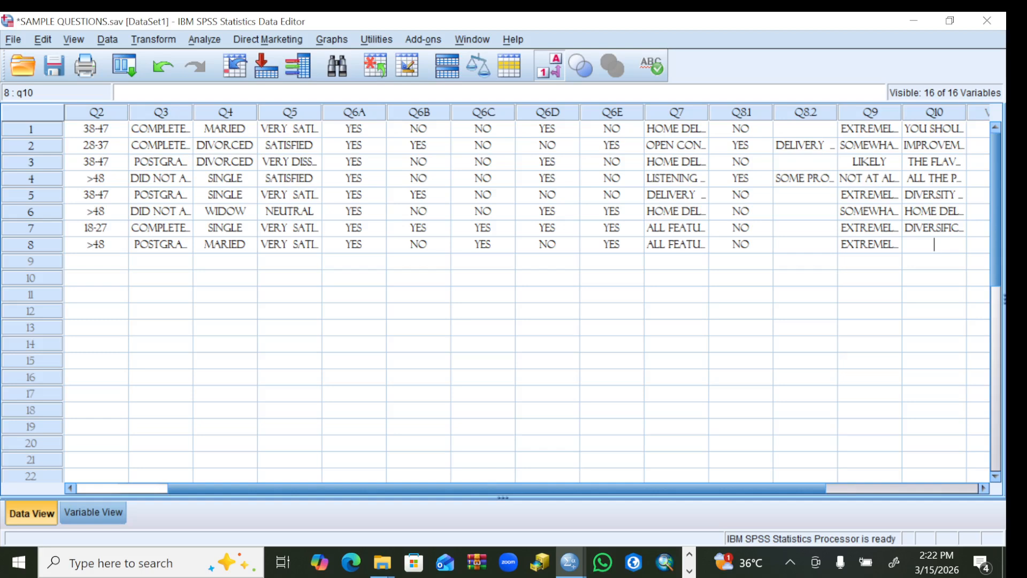
{"action": "type", "text": "MORE OF THE"}
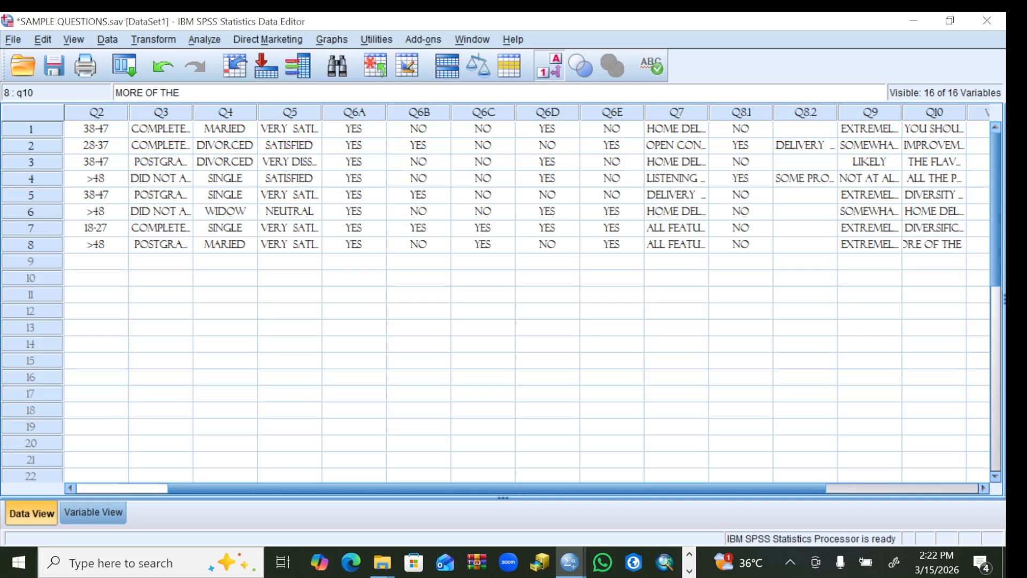
{"action": "type", "text": " DIARY"}
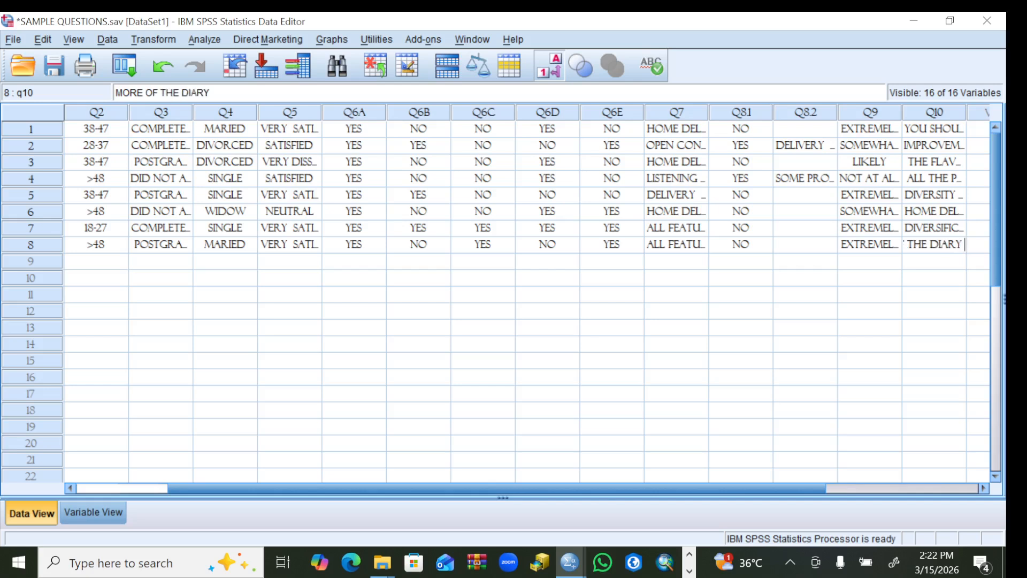
{"action": "type", "text": " PRODUCT"}
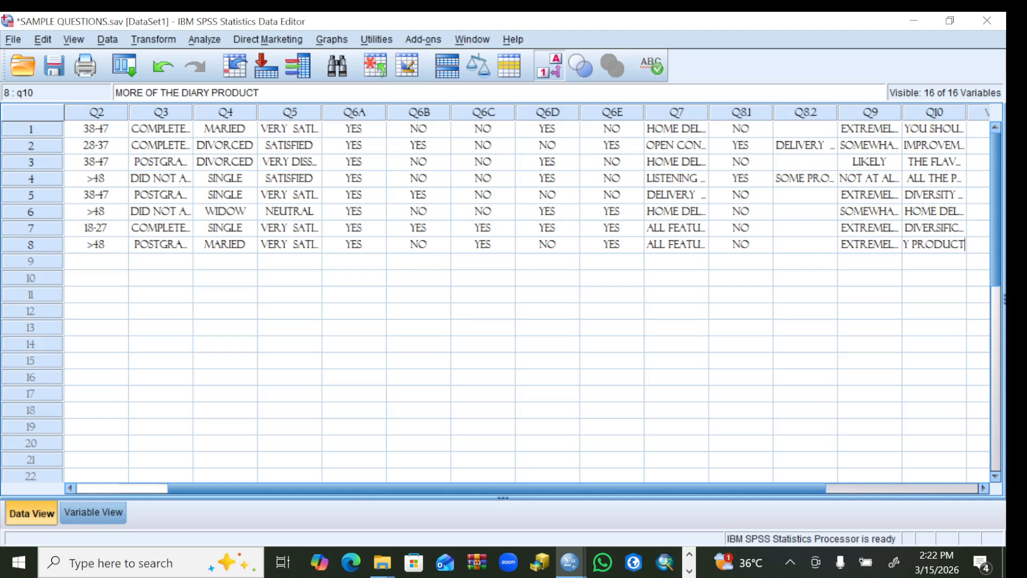
{"action": "type", "text": "S SUC"}
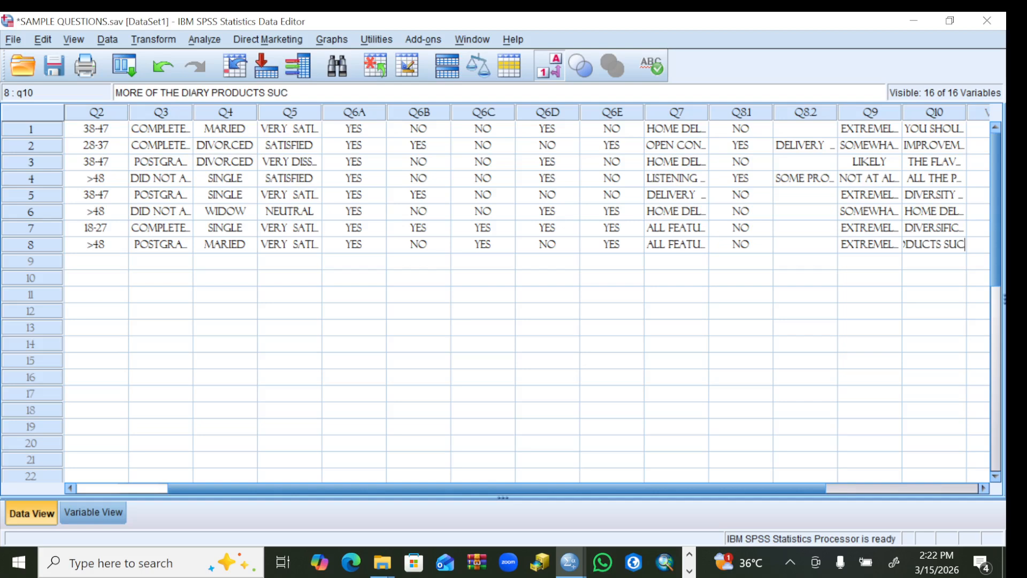
{"action": "type", "text": "H AS CHEESE"}
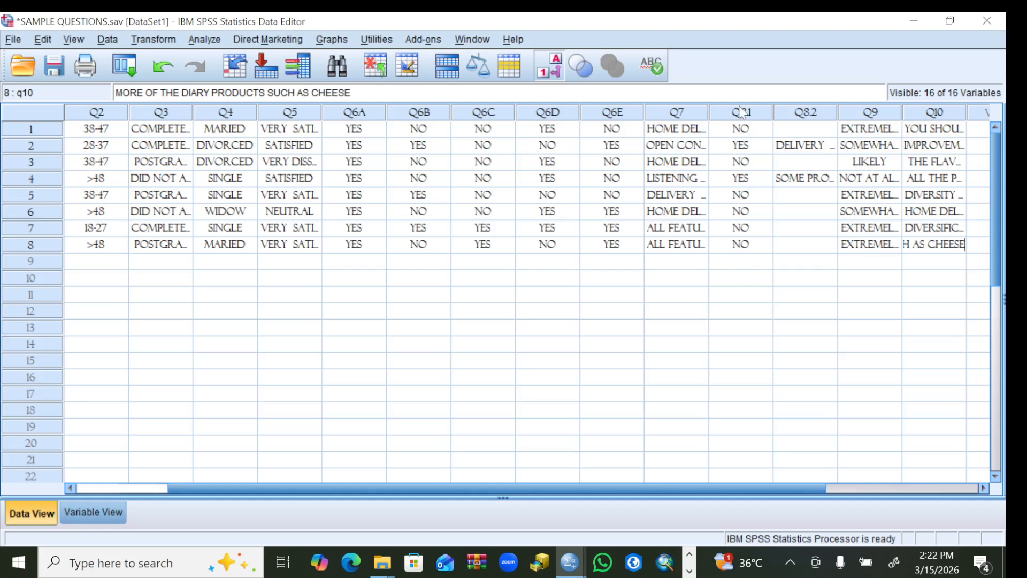
{"action": "left_click", "coordinate": [756, 250]}
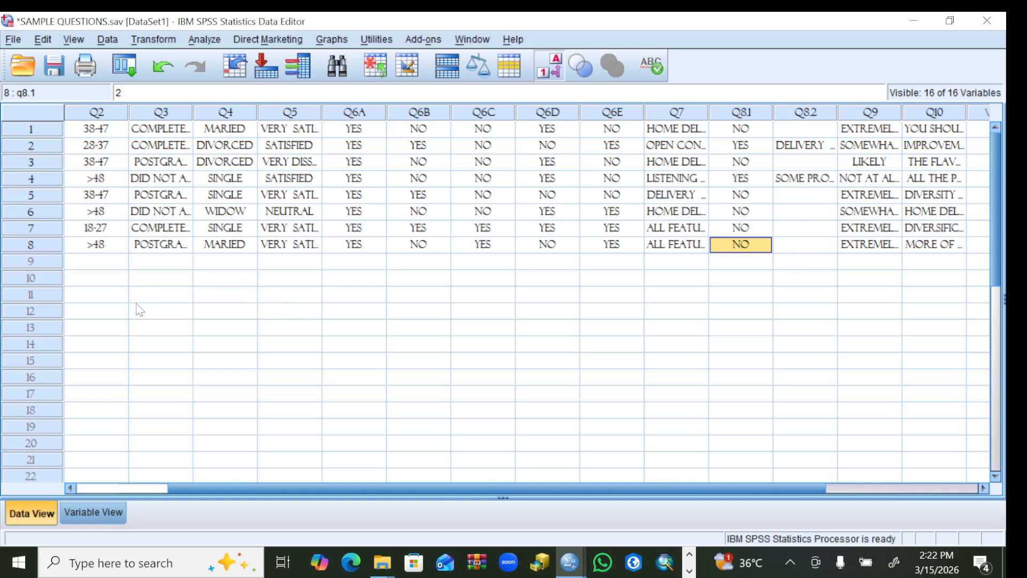
Step: Start a record for respondent 9 with ID 9 and set Q1 to MALE
{"action": "left_click", "coordinate": [71, 488]}
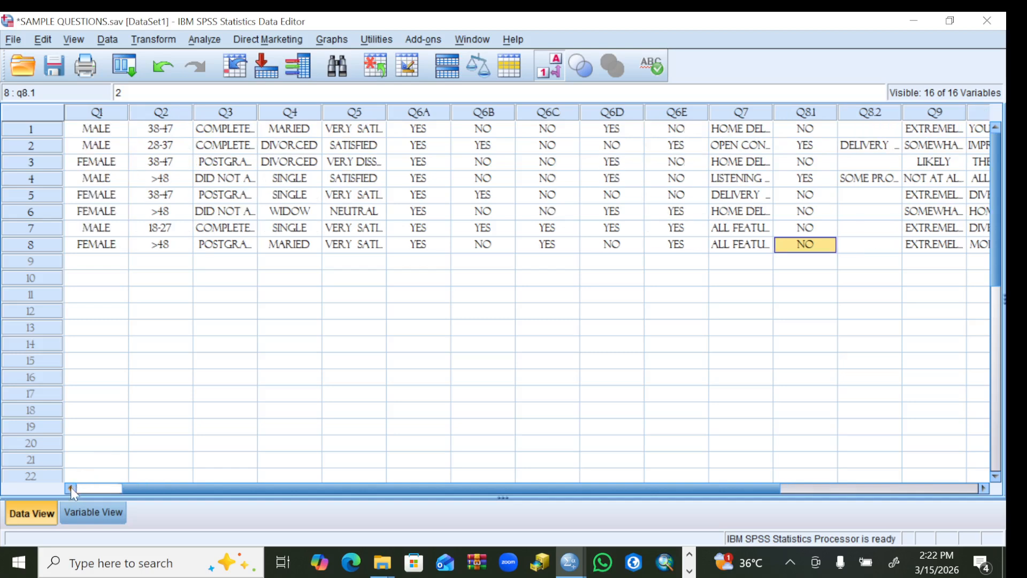
{"action": "left_click", "coordinate": [71, 487]}
{"action": "left_click", "coordinate": [103, 261]}
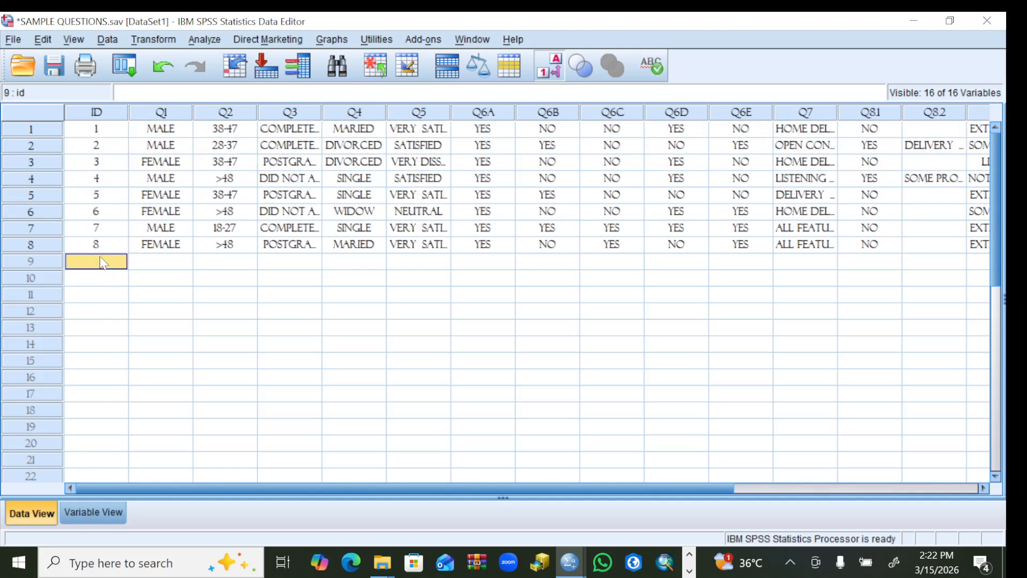
{"action": "type", "text": "9"}
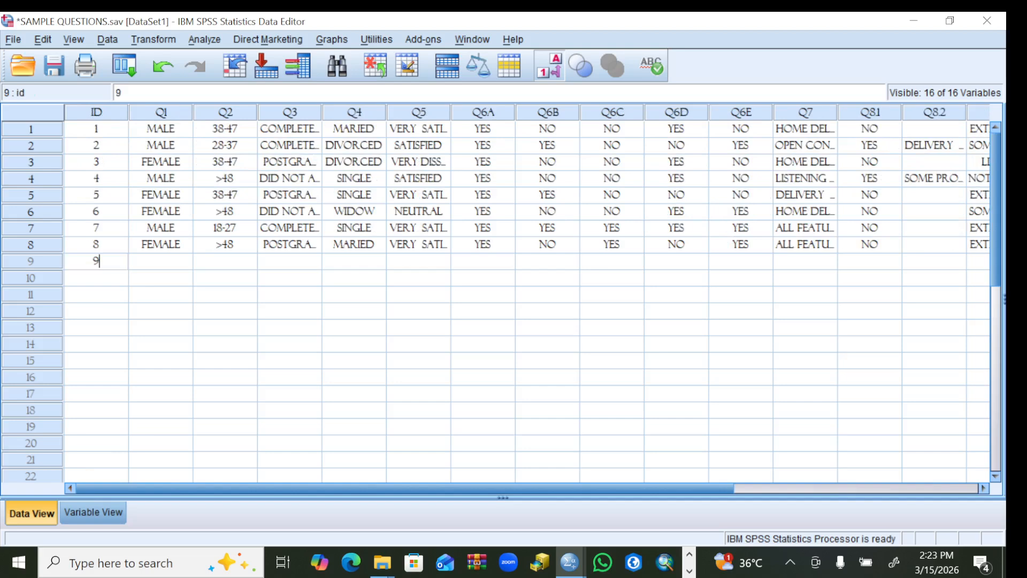
{"action": "left_click", "coordinate": [170, 262]}
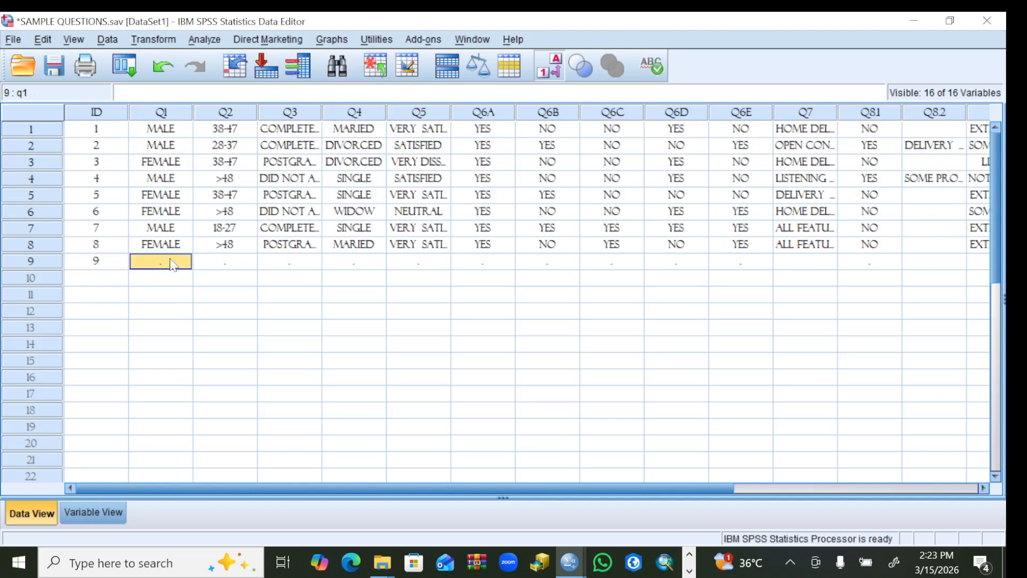
{"action": "left_click", "coordinate": [170, 263]}
{"action": "left_click", "coordinate": [179, 262]}
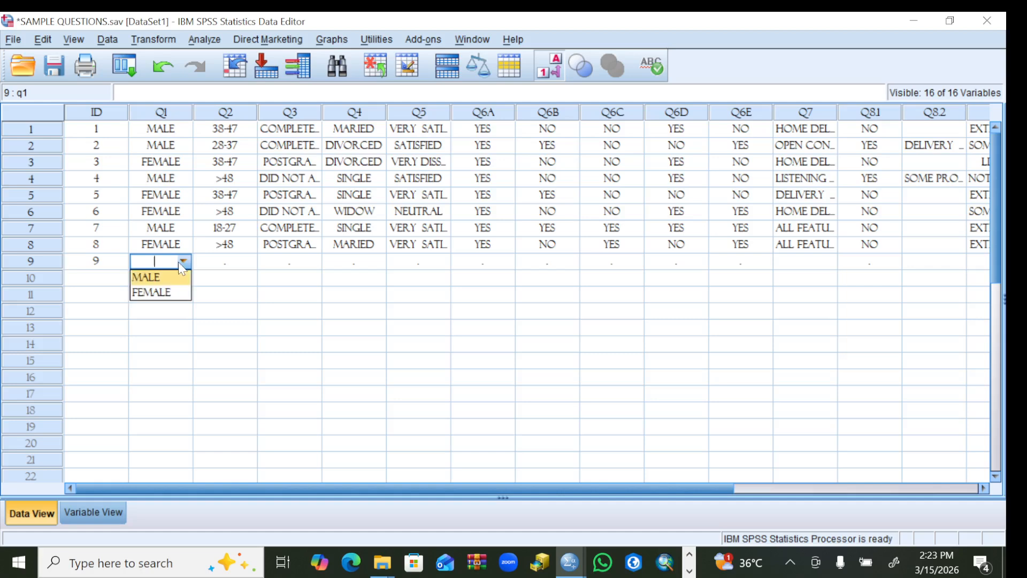
{"action": "left_click", "coordinate": [152, 276]}
Step: Set respondent 9's Q2 to 28-37 and Q3 to the second education option, the one starting with COMPLETE
{"action": "left_click", "coordinate": [238, 261]}
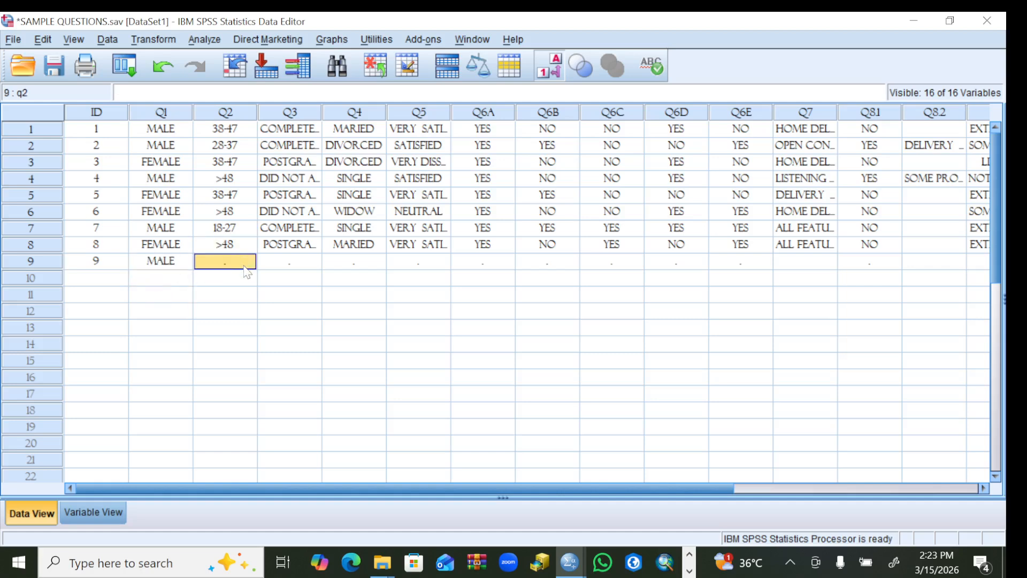
{"action": "left_click", "coordinate": [248, 267]}
{"action": "left_click", "coordinate": [247, 263]}
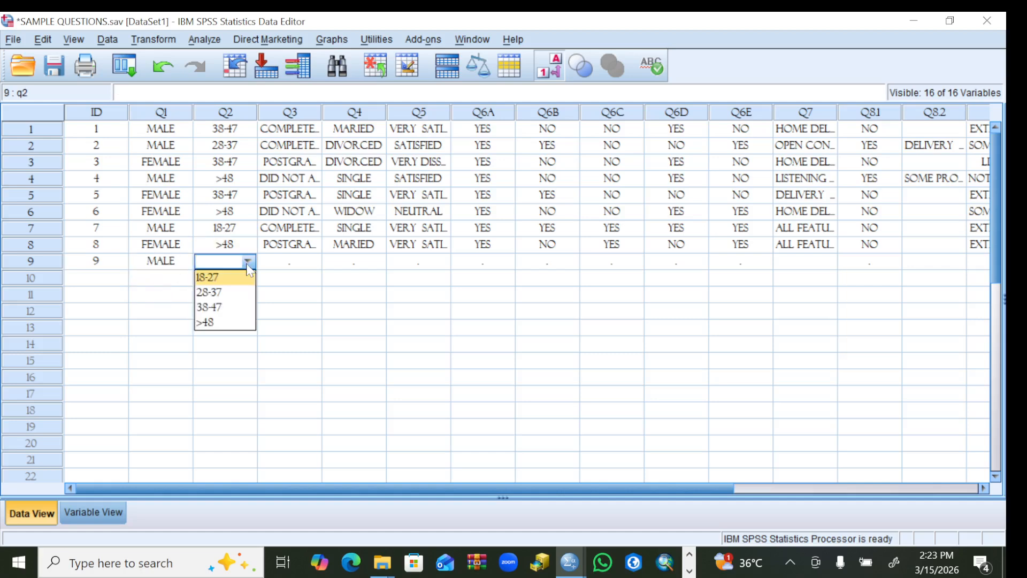
{"action": "left_click", "coordinate": [212, 293]}
{"action": "left_click", "coordinate": [294, 262]}
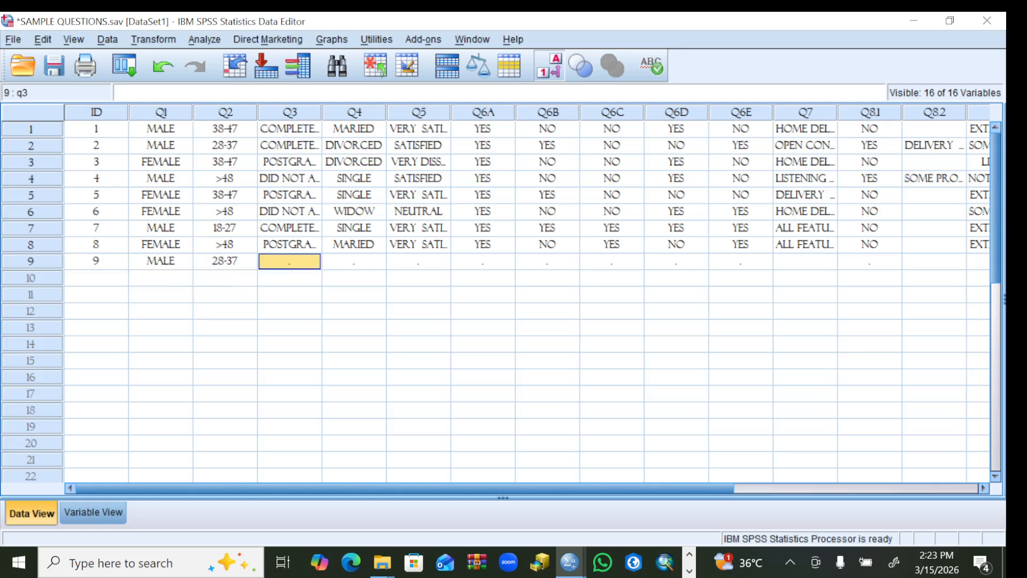
{"action": "left_click", "coordinate": [312, 263]}
{"action": "left_click", "coordinate": [310, 294]}
Step: Set respondent 9's Q4 to WIDOWER and Q5 to NEUTRAL
{"action": "left_click", "coordinate": [371, 263]}
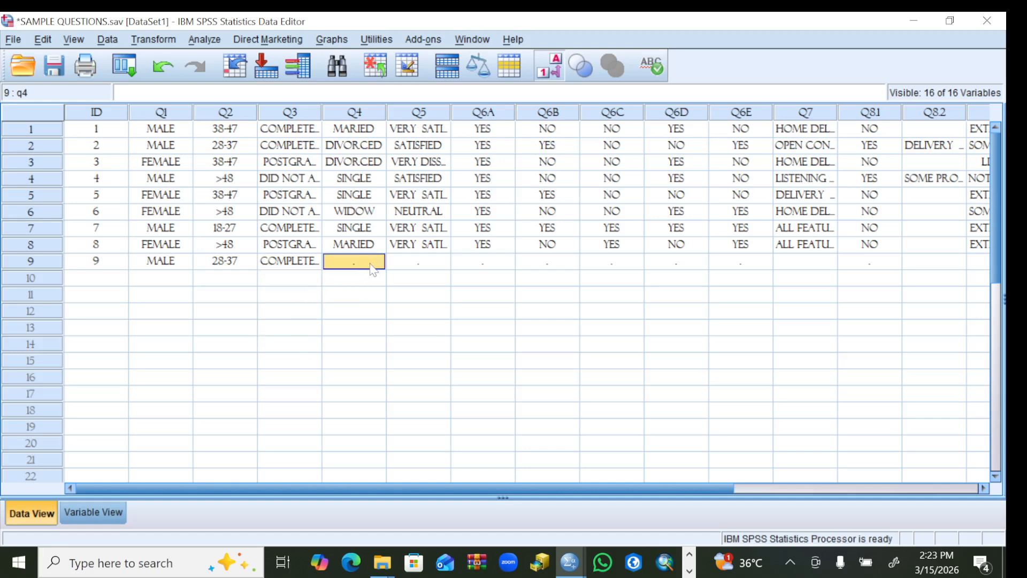
{"action": "left_click", "coordinate": [375, 264]}
{"action": "left_click", "coordinate": [377, 263]}
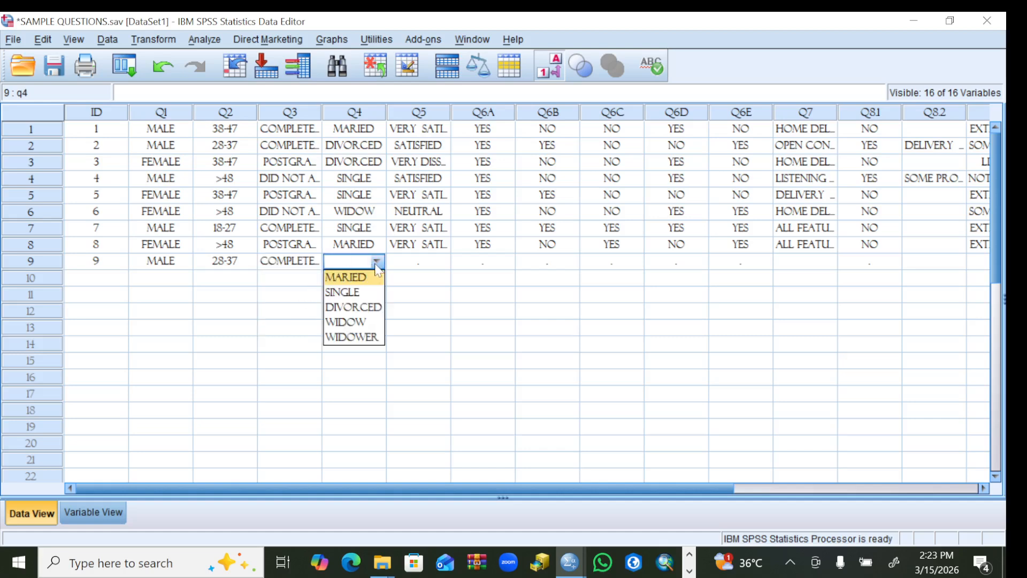
{"action": "left_click", "coordinate": [366, 337]}
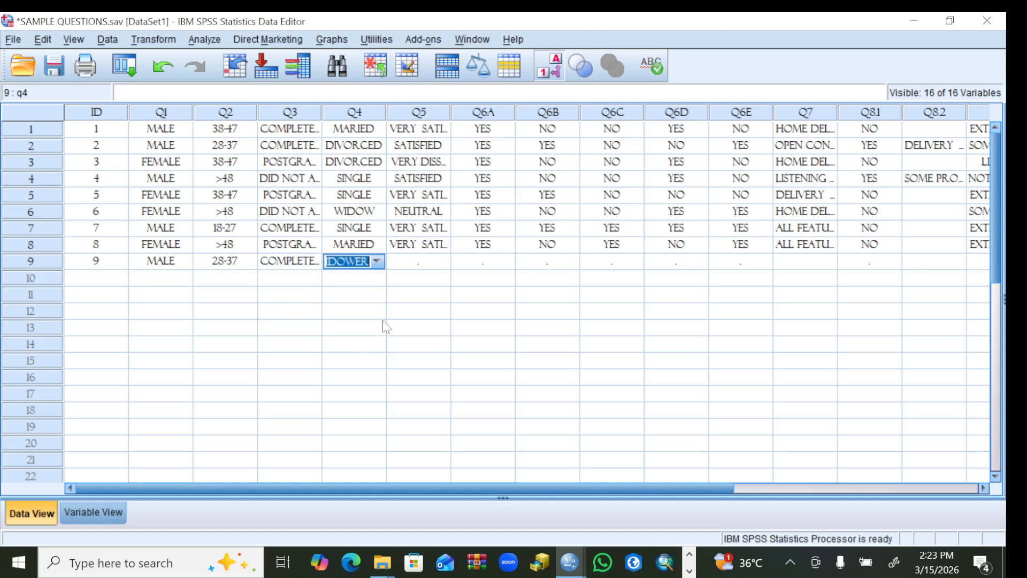
{"action": "left_click", "coordinate": [442, 265]}
{"action": "left_click", "coordinate": [442, 264]}
{"action": "left_click", "coordinate": [442, 263]}
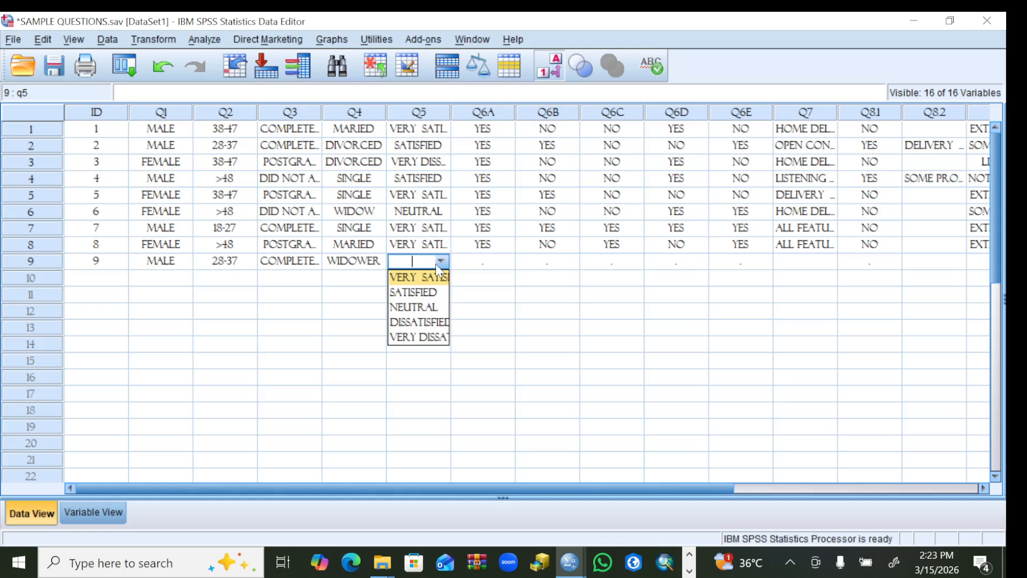
{"action": "left_click", "coordinate": [418, 307]}
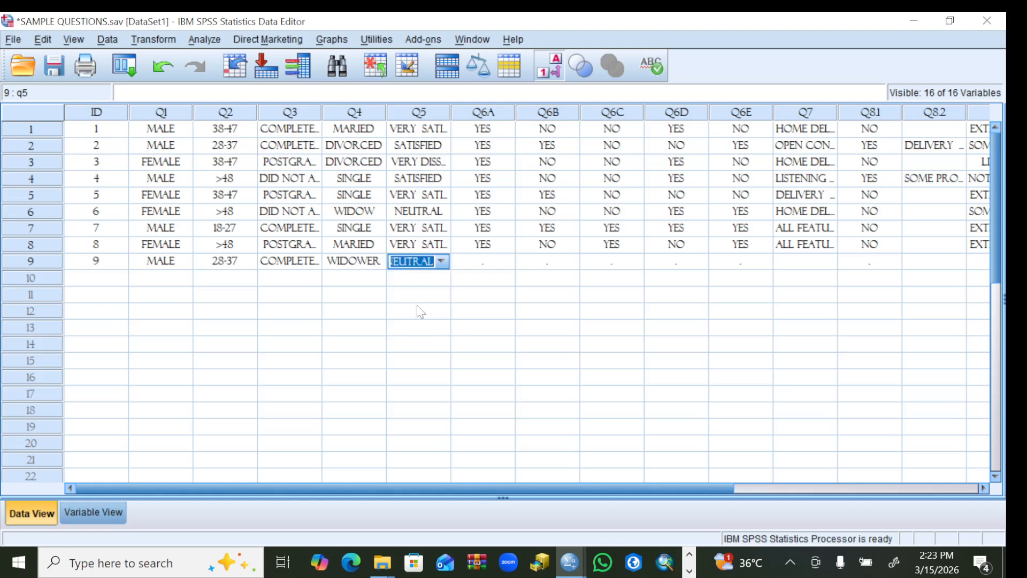
Step: Set respondent 9's Q6A to YES and Q6B to NO
{"action": "left_click", "coordinate": [500, 261]}
{"action": "left_click", "coordinate": [502, 262]}
{"action": "left_click", "coordinate": [505, 262]}
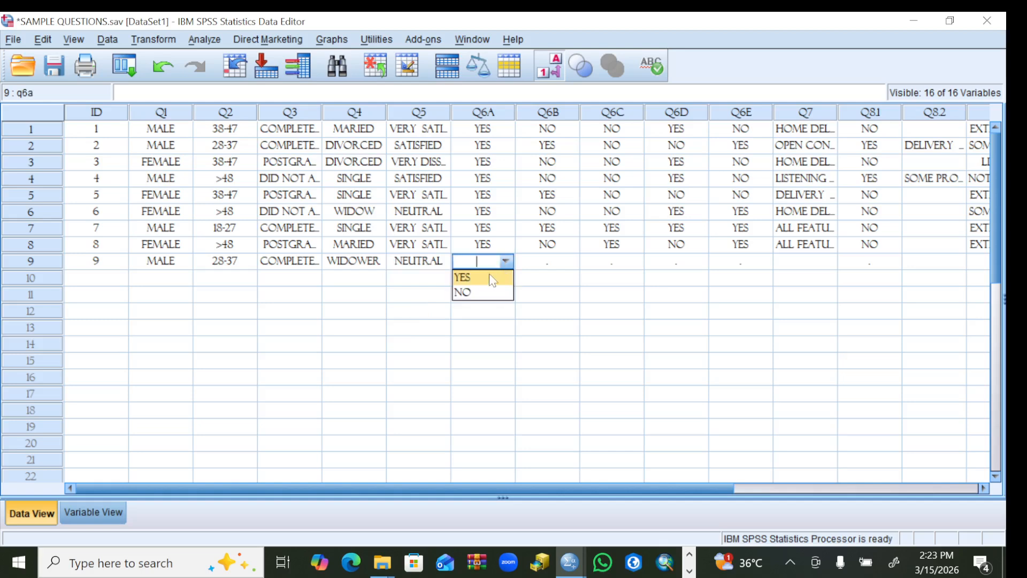
{"action": "left_click", "coordinate": [491, 278]}
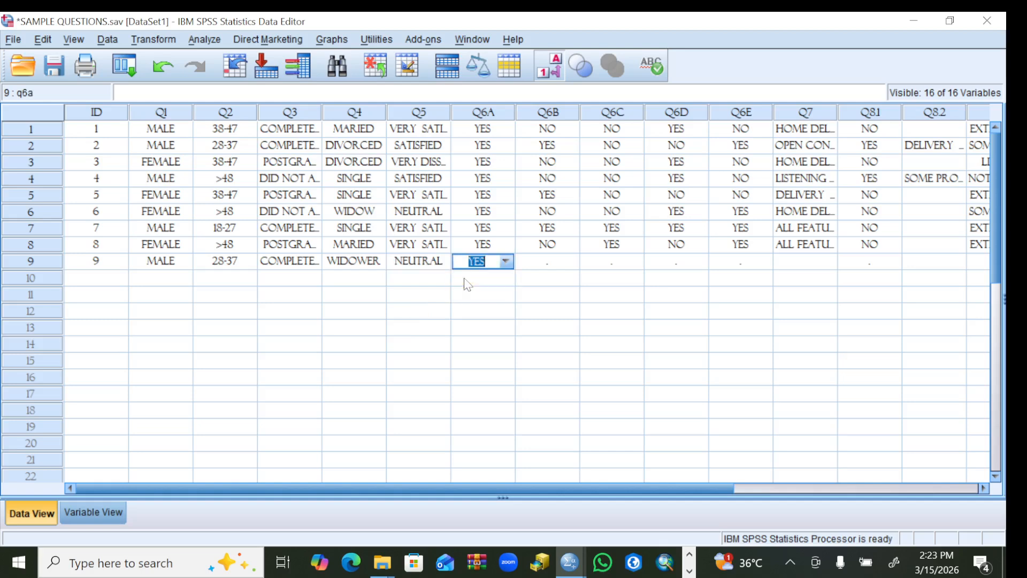
{"action": "left_click", "coordinate": [571, 263]}
{"action": "left_click", "coordinate": [570, 262]}
{"action": "left_click", "coordinate": [570, 262]}
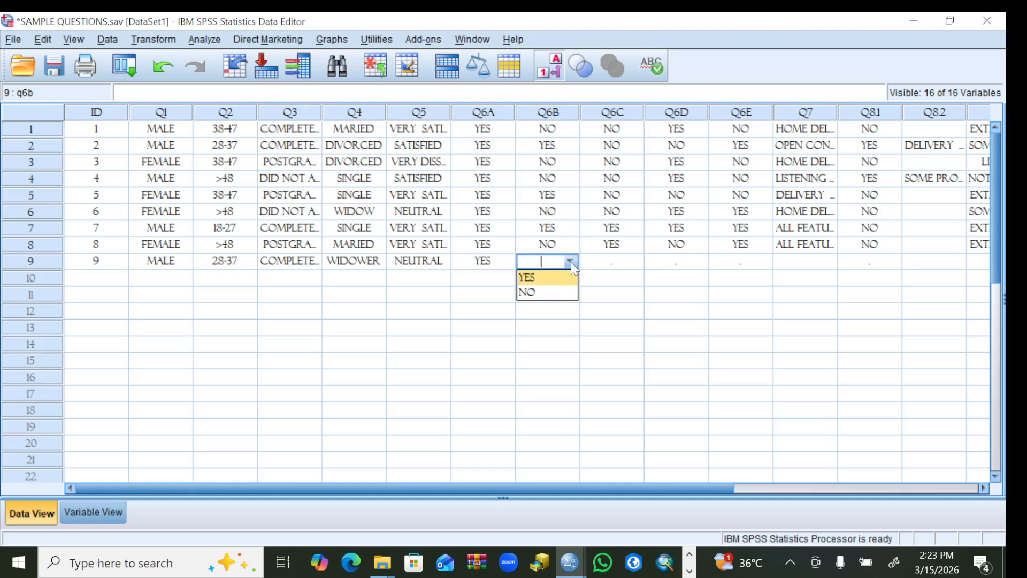
{"action": "left_click", "coordinate": [542, 293]}
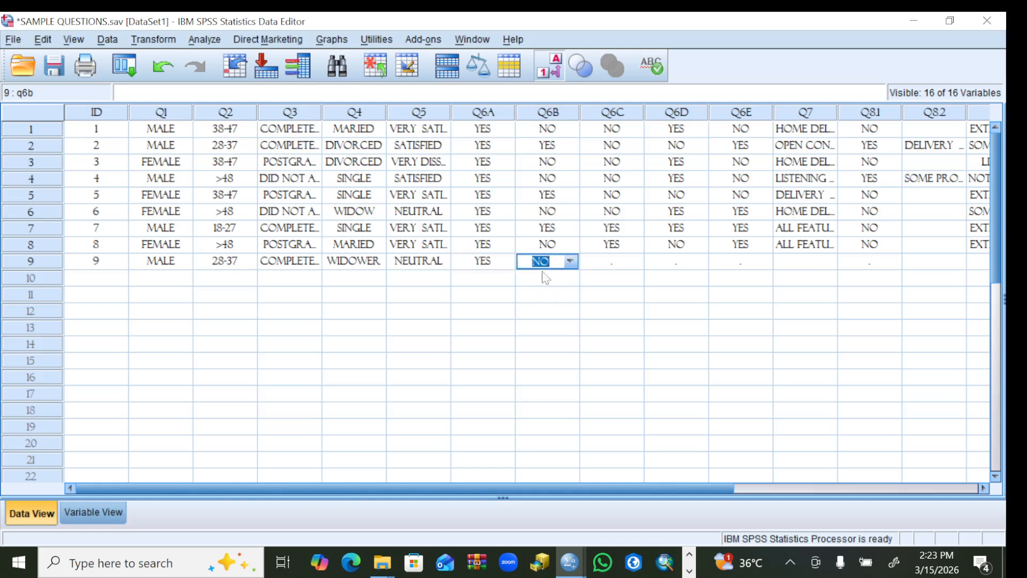
Step: Set respondent 9's Q6C, Q6D and Q6E answers all to NO
{"action": "left_click", "coordinate": [632, 268]}
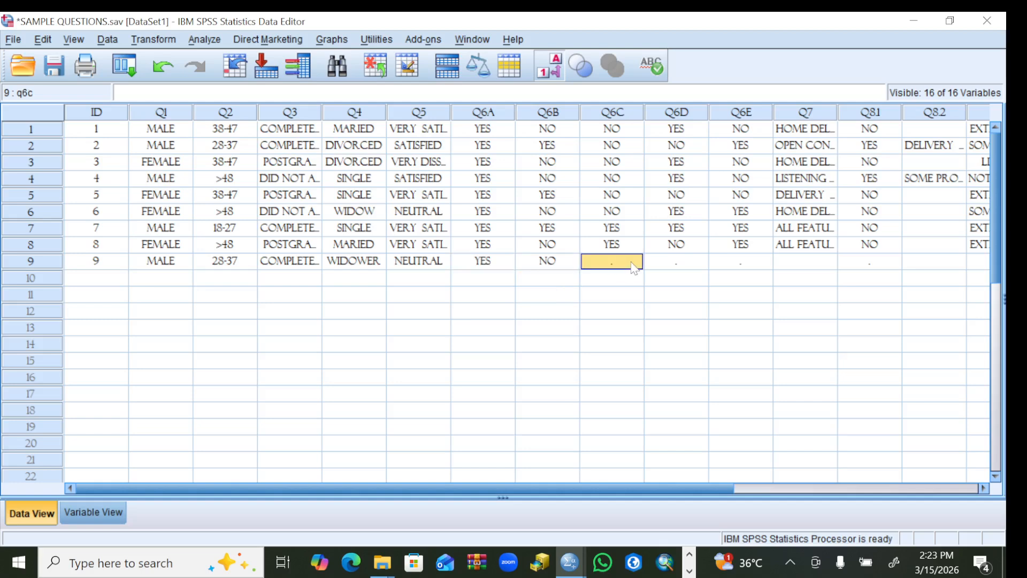
{"action": "left_click", "coordinate": [634, 262]}
{"action": "left_click", "coordinate": [618, 289]}
{"action": "left_click", "coordinate": [687, 263]}
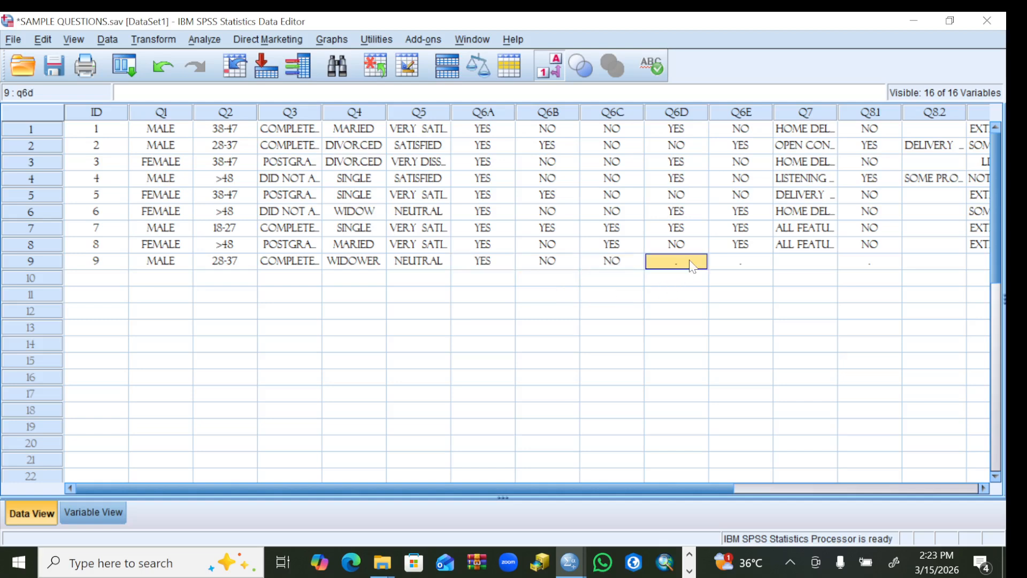
{"action": "left_click", "coordinate": [693, 262]}
{"action": "left_click", "coordinate": [699, 261]}
{"action": "left_click", "coordinate": [666, 299]}
{"action": "left_click", "coordinate": [762, 261]}
{"action": "left_click", "coordinate": [765, 263]}
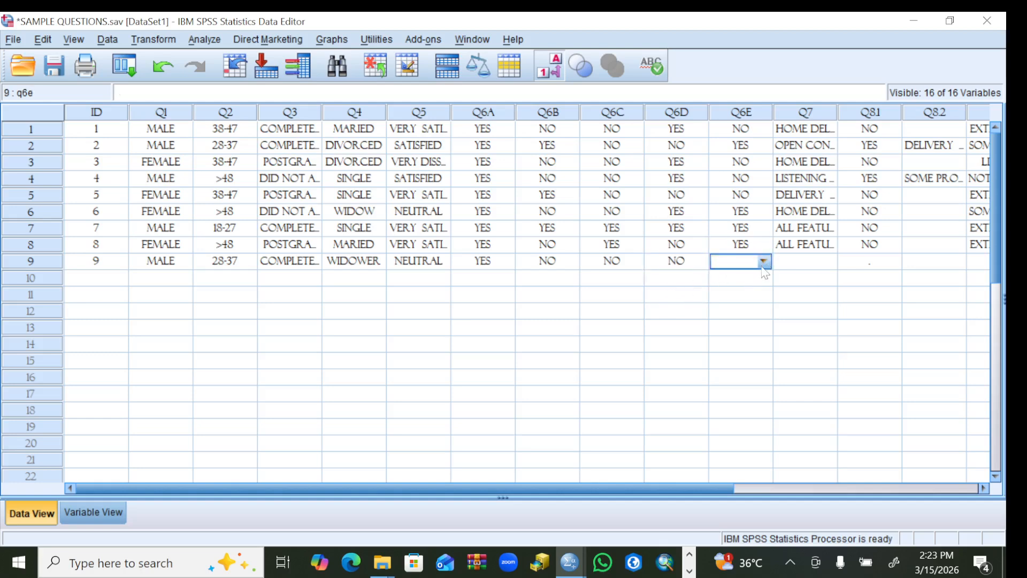
{"action": "left_click", "coordinate": [765, 263]}
{"action": "left_click", "coordinate": [733, 292]}
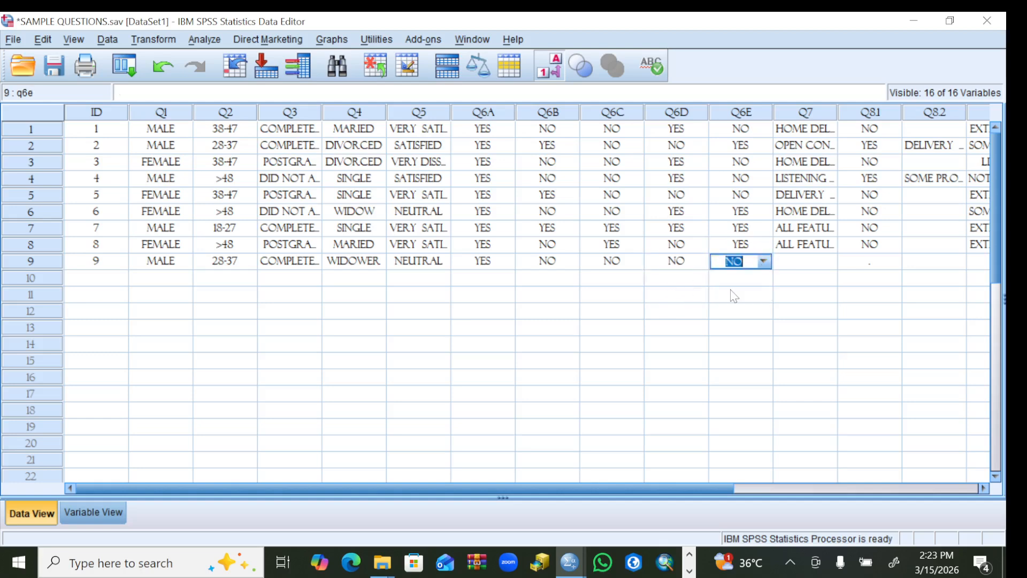
Step: Consult question 7 in the Word questionnaire and enter HOME DELIVERY as respondent 9's Q7 answer in SPSS
{"action": "left_click", "coordinate": [812, 255]}
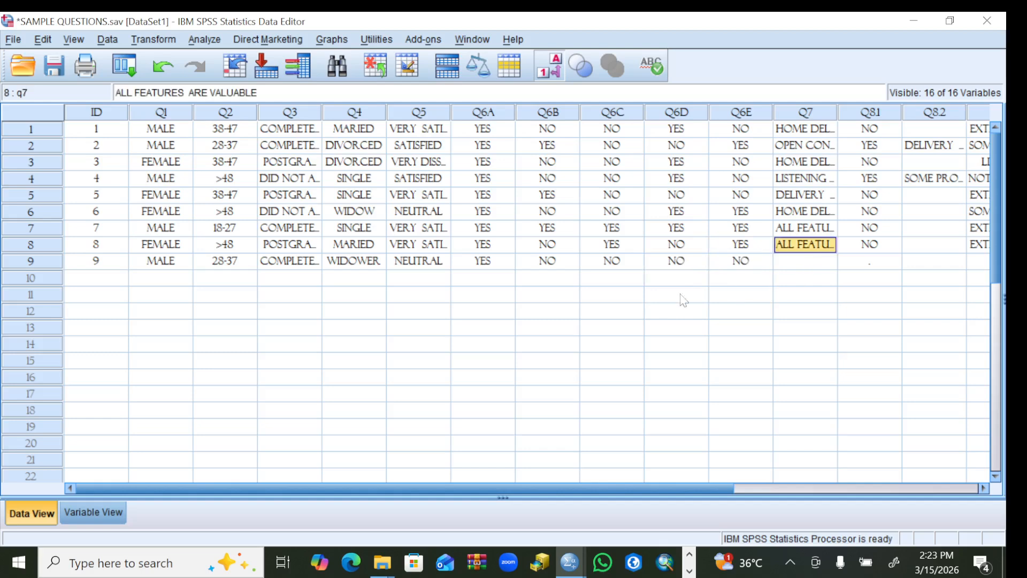
{"action": "left_click", "coordinate": [284, 563]}
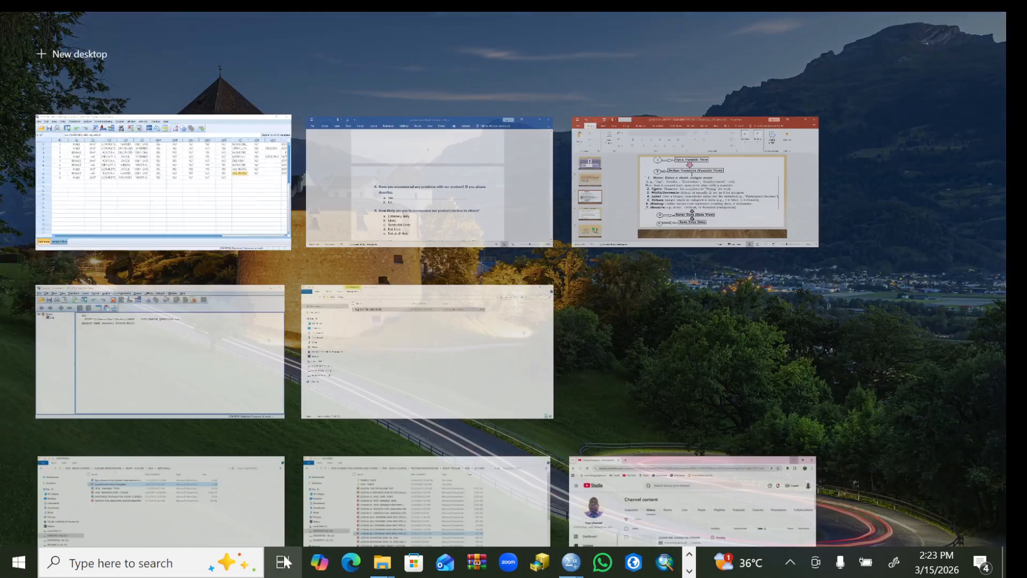
{"action": "left_click", "coordinate": [341, 241]}
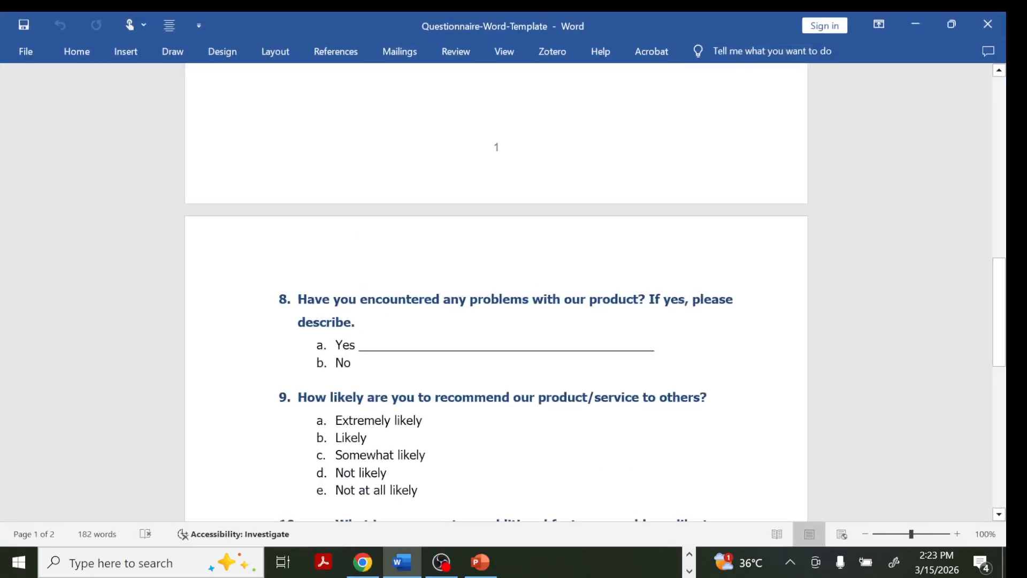
{"action": "scroll", "coordinate": [364, 325], "scroll_direction": "up", "scroll_amount": 5}
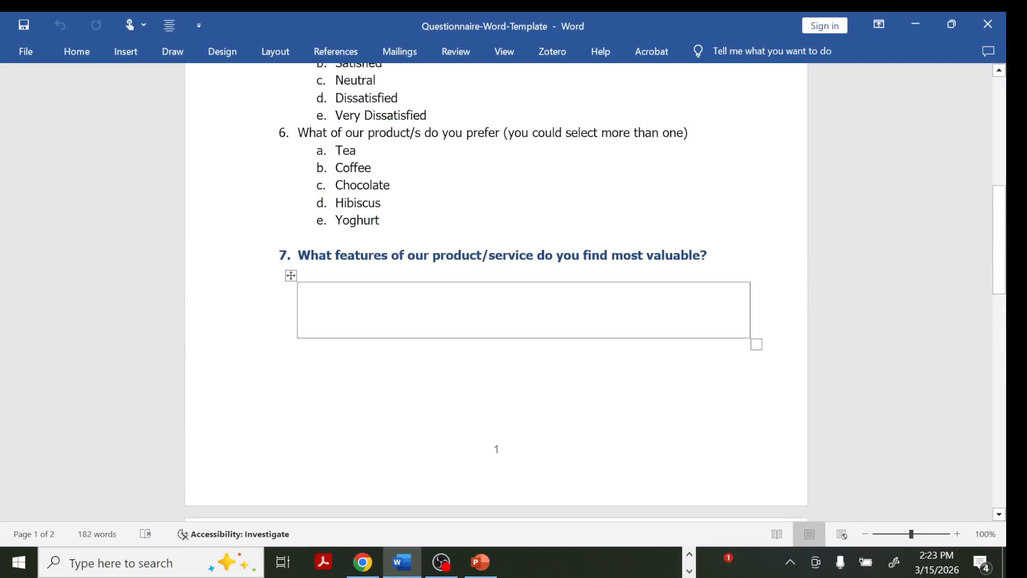
{"action": "left_click", "coordinate": [284, 561]}
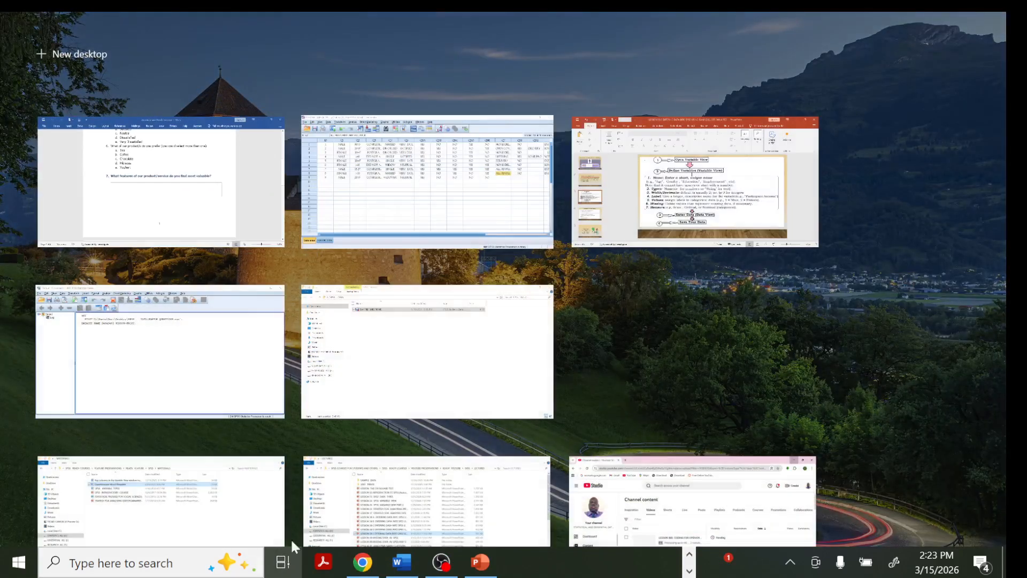
{"action": "left_click", "coordinate": [412, 211]}
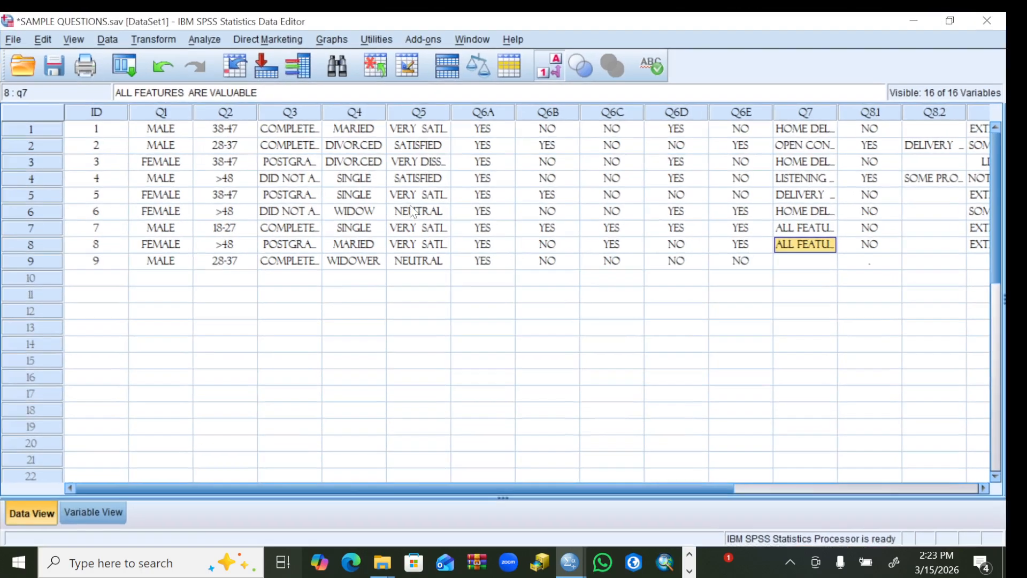
{"action": "left_click", "coordinate": [802, 264]}
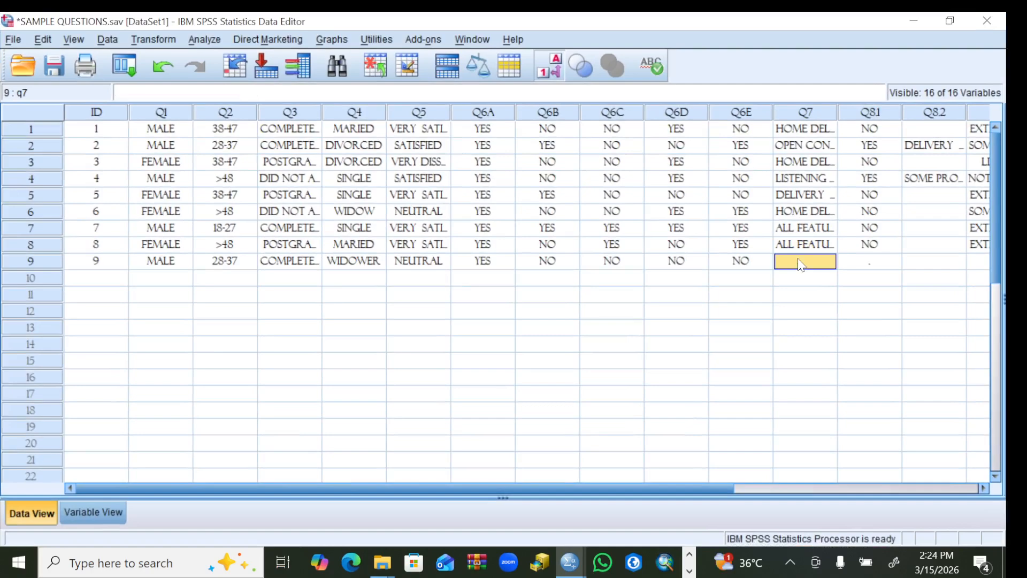
{"action": "type", "text": "HOME "}
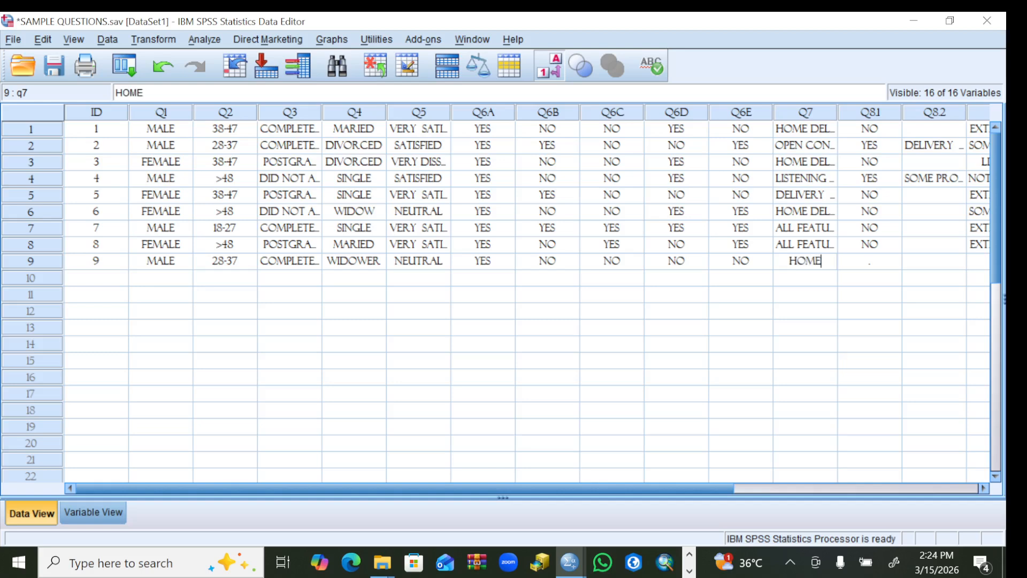
{"action": "type", "text": "DELI"}
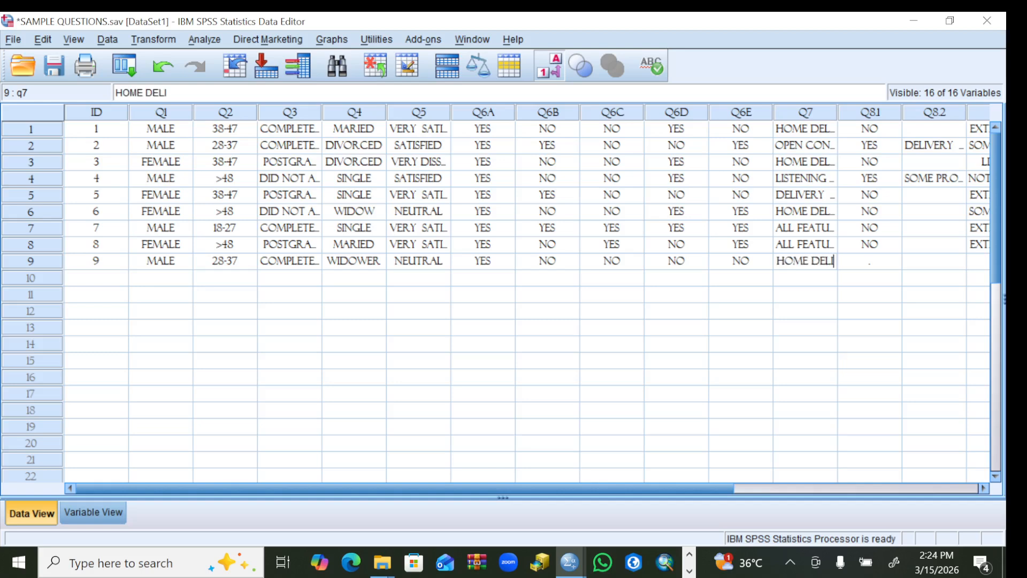
{"action": "type", "text": "VERY"}
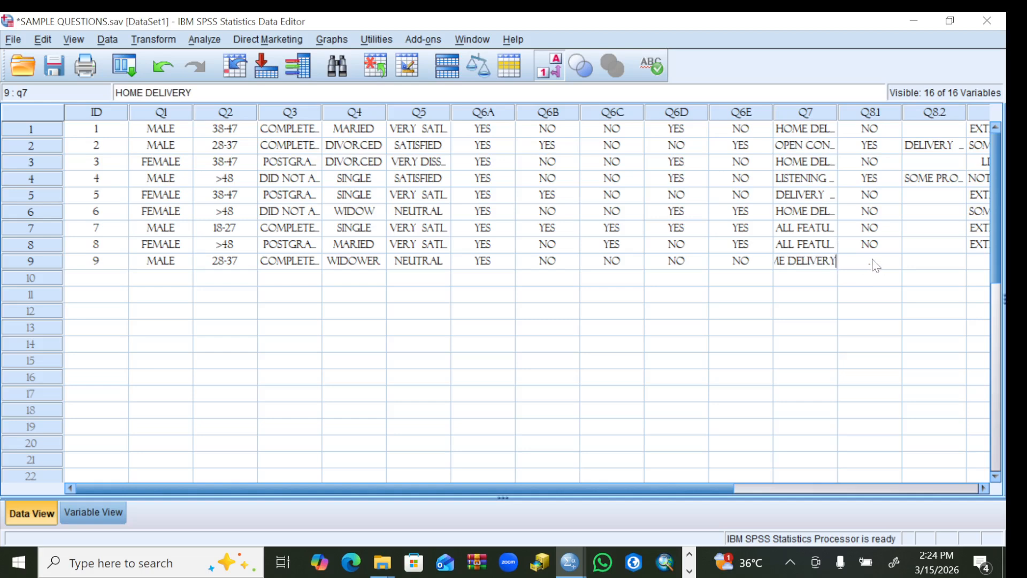
Step: Set respondent 9's Q8.1 answer to YES
{"action": "left_click", "coordinate": [888, 262]}
{"action": "left_click", "coordinate": [890, 262]}
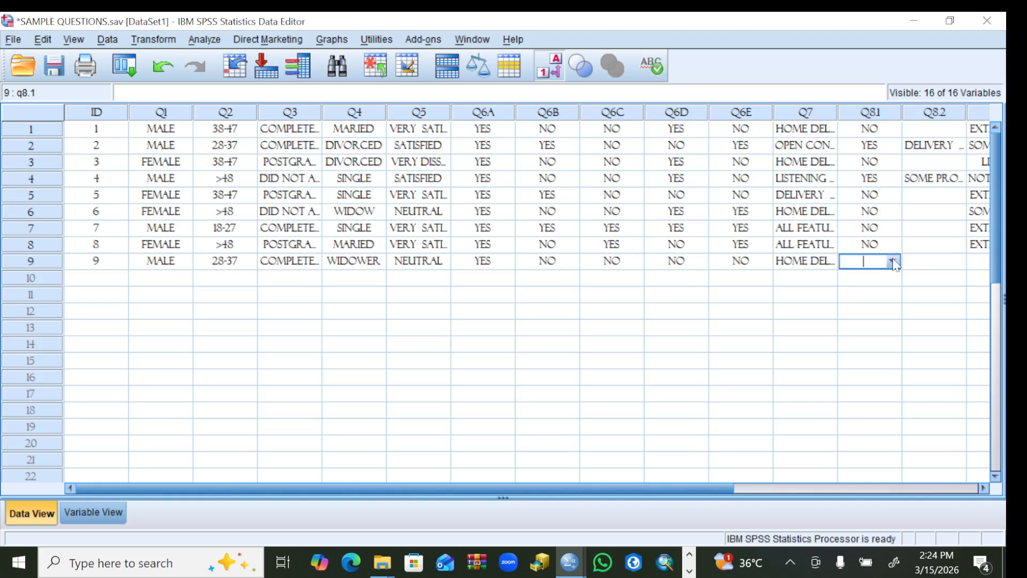
{"action": "left_click", "coordinate": [893, 262]}
{"action": "left_click", "coordinate": [856, 278]}
{"action": "left_click", "coordinate": [942, 261]}
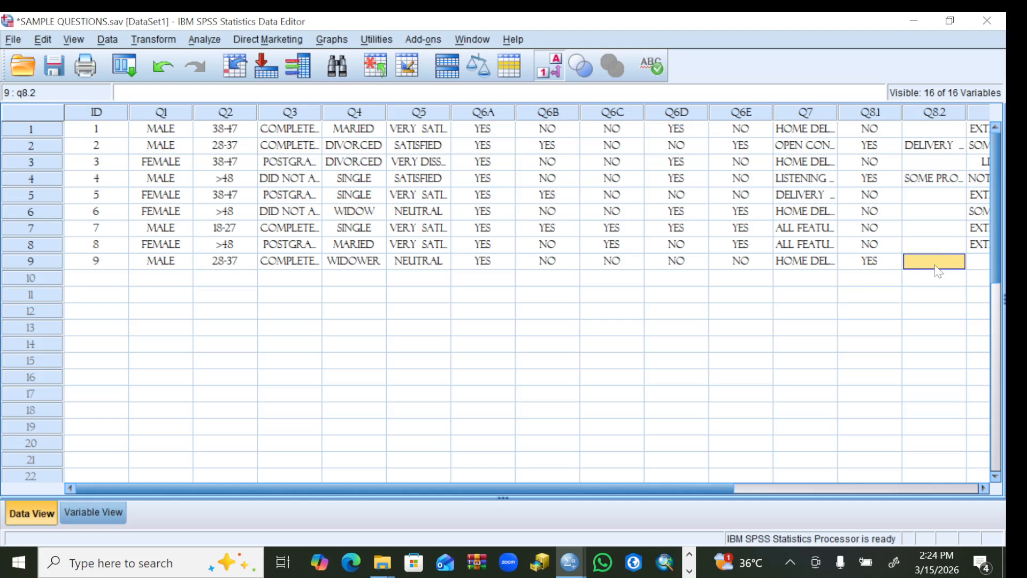
{"action": "type", "text": "HO"}
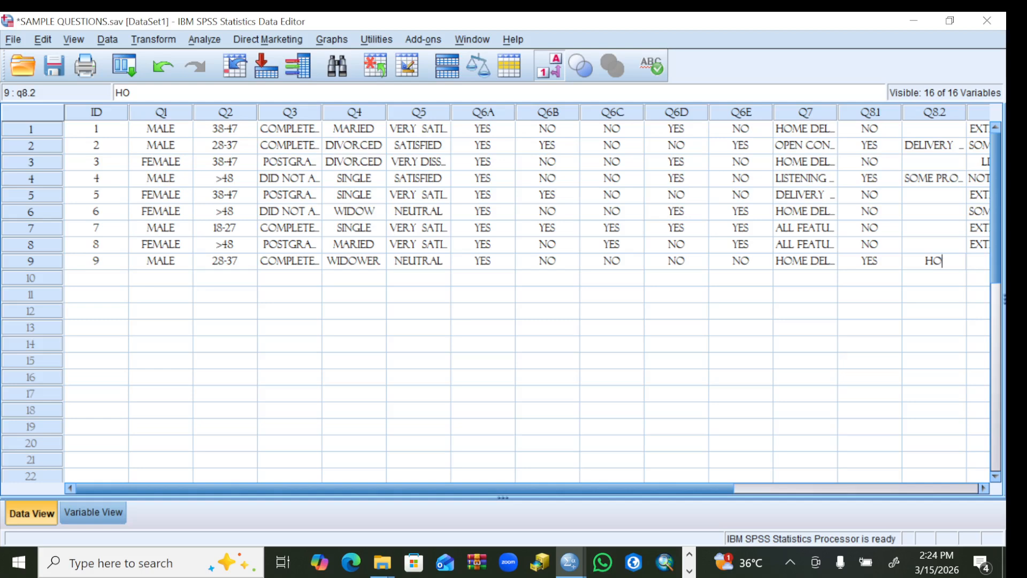
{"action": "type", "text": "ME DELIV"}
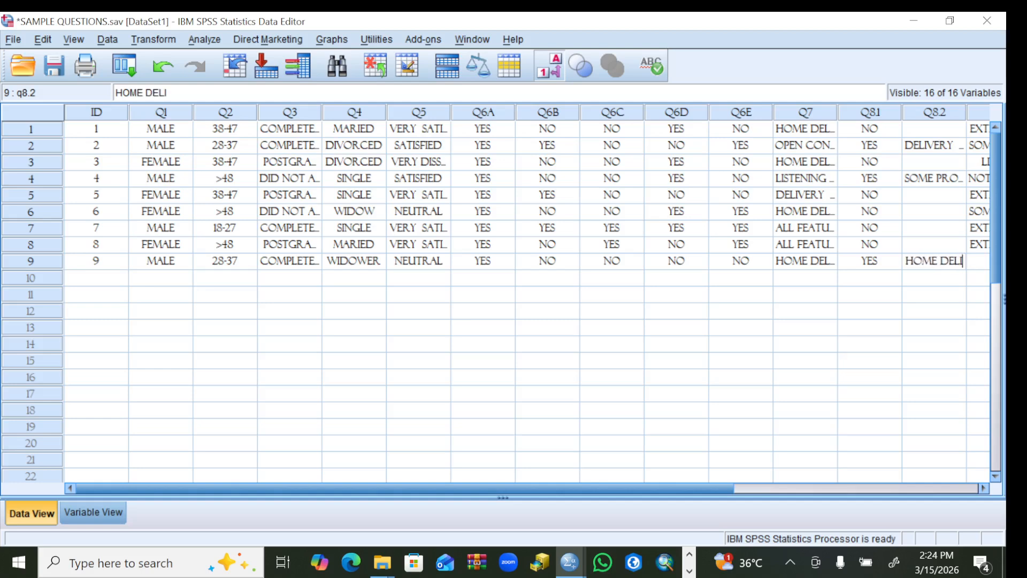
{"action": "key", "text": "BackSpace"}
{"action": "key", "text": "BackSpace"}
{"action": "key", "text": "BackSpace"}
{"action": "key", "text": "BackSpace"}
{"action": "key", "text": "BackSpace"}
{"action": "key", "text": "BackSpace"}
{"action": "key", "text": "BackSpace"}
{"action": "key", "text": "BackSpace"}
{"action": "key", "text": "BackSpace"}
{"action": "key", "text": "BackSpace"}
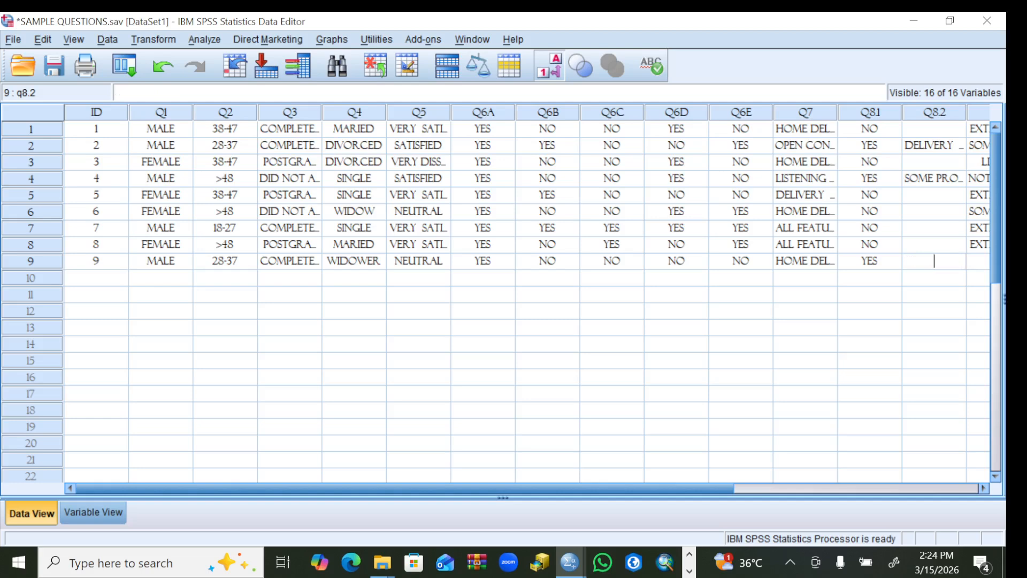
Step: Enter CUSTOMMER'S SERVICE as respondent 9's Q8.2 answer
{"action": "type", "text": "CUSTOMMER"}
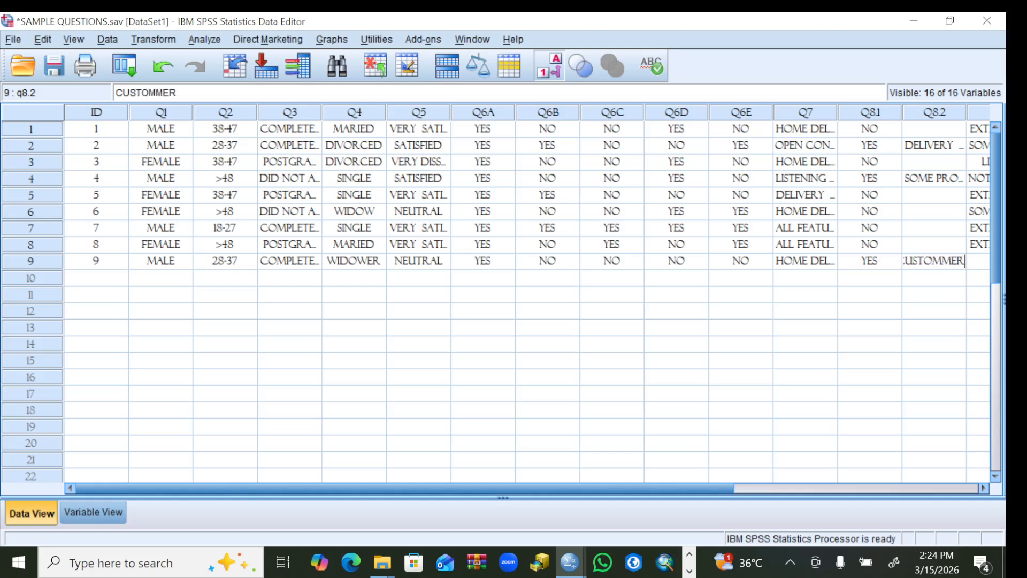
{"action": "type", "text": "'S"}
{"action": "type", "text": "S"}
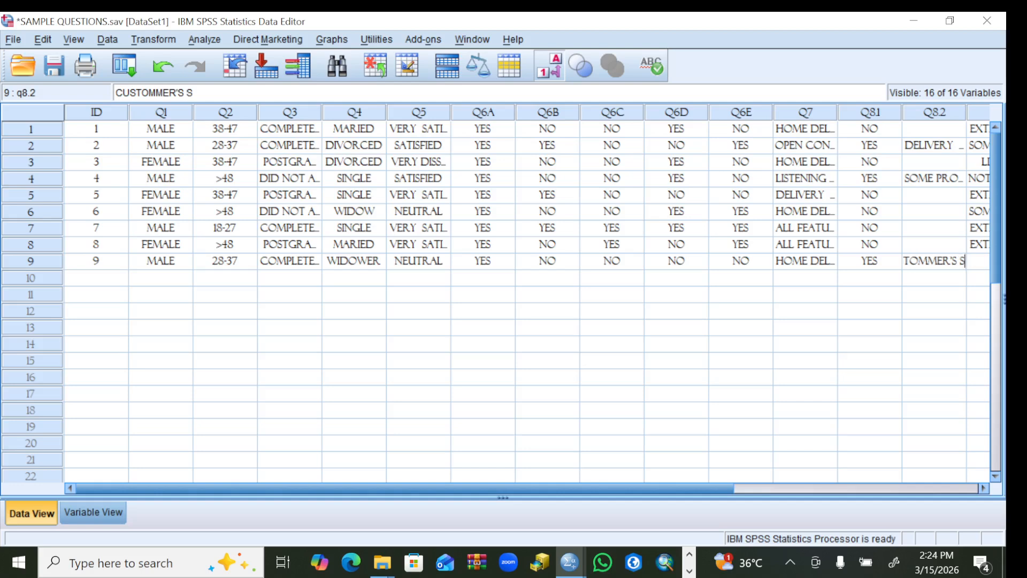
{"action": "type", "text": "ERVICE"}
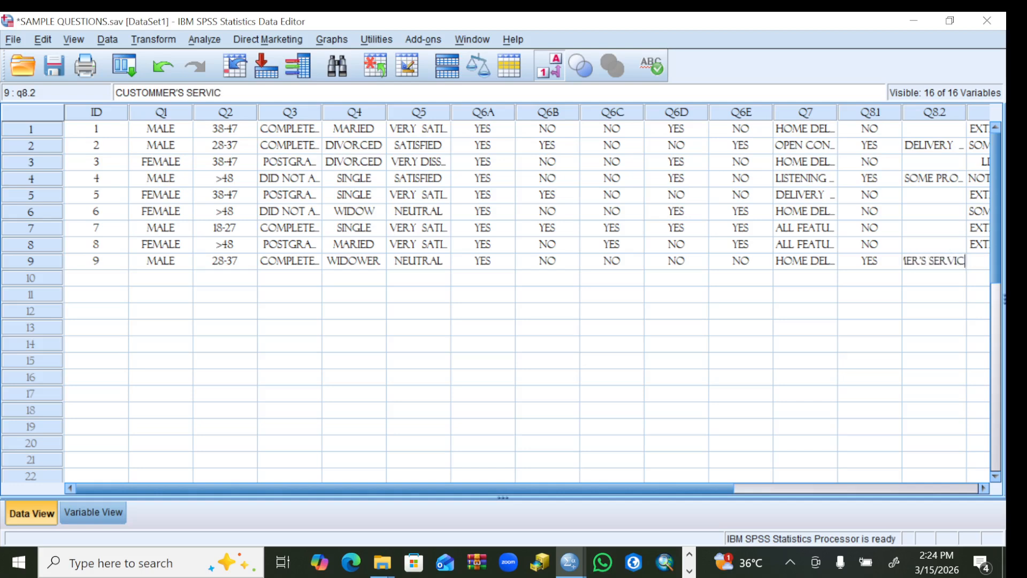
Step: Set respondent 9's Q9 answer to SOMEWHAT LIKELY
{"action": "left_click", "coordinate": [980, 489]}
{"action": "left_click", "coordinate": [981, 488]}
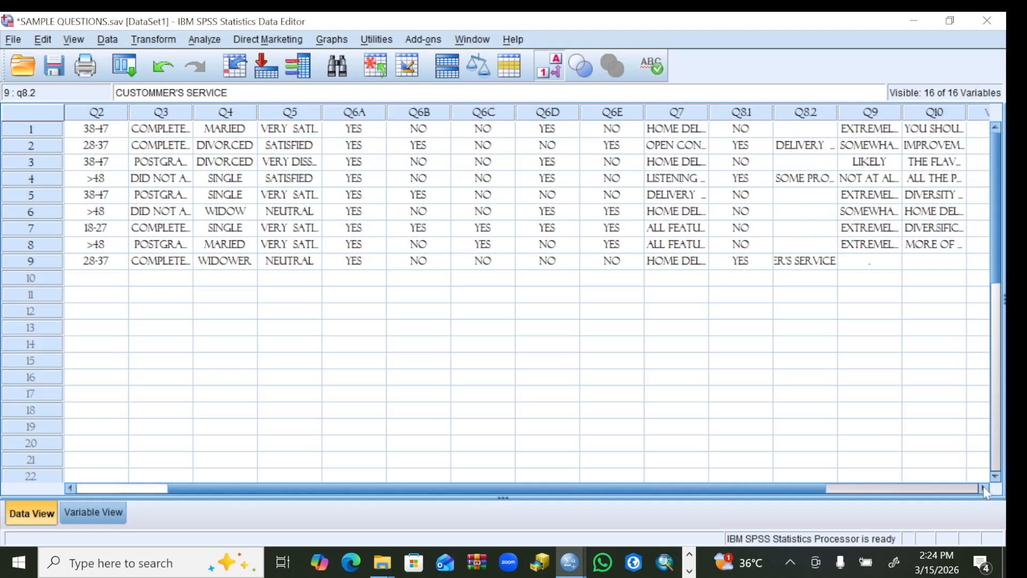
{"action": "left_click", "coordinate": [891, 261]}
{"action": "left_click", "coordinate": [892, 261]}
{"action": "left_click", "coordinate": [894, 263]}
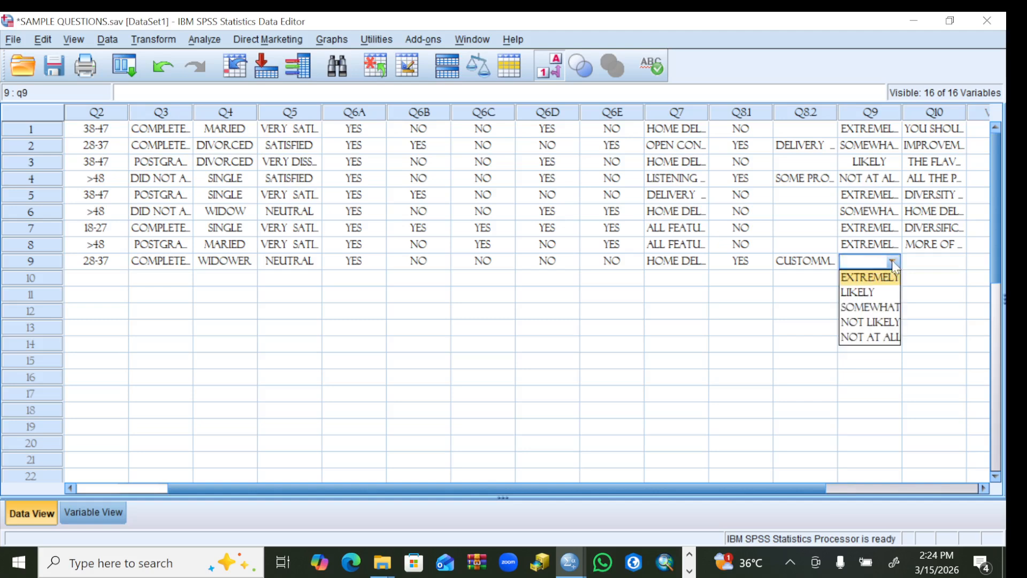
{"action": "left_click", "coordinate": [853, 307]}
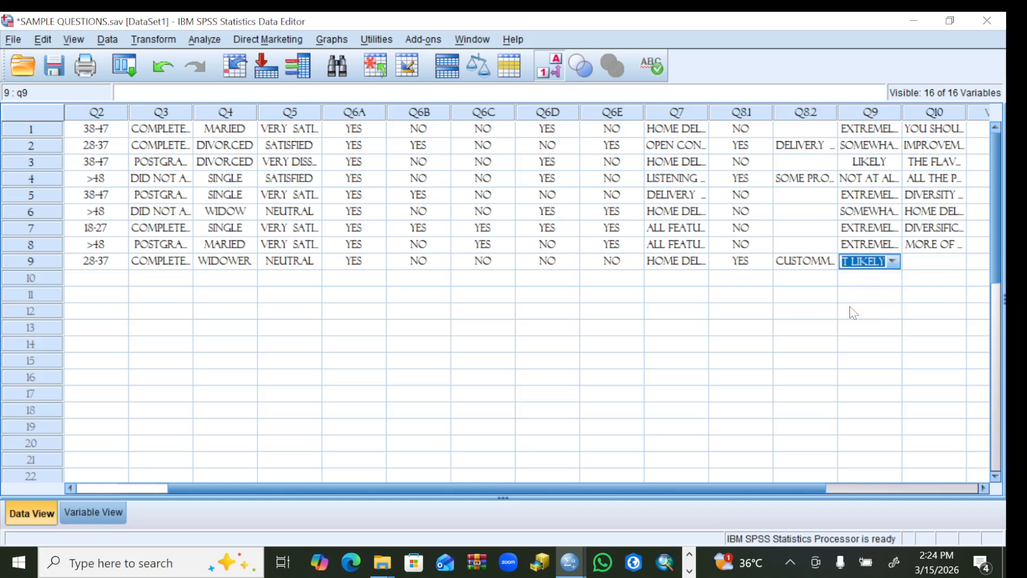
Step: Consult question 10 in the Word questionnaire and enter INCREASE YOUR COVERAGE as respondent 9's Q10 answer in SPSS
{"action": "left_click", "coordinate": [929, 265]}
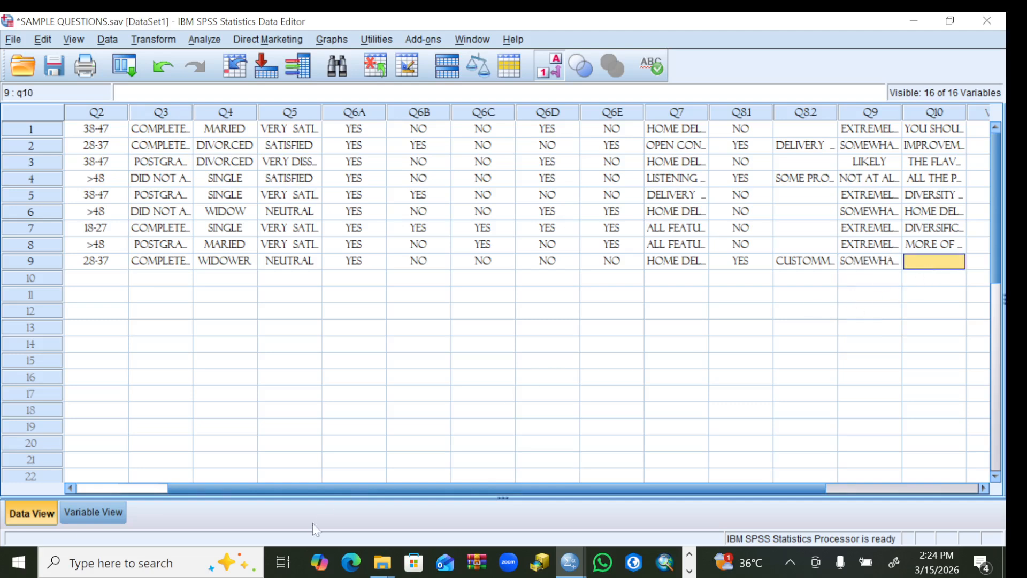
{"action": "left_click", "coordinate": [282, 562]}
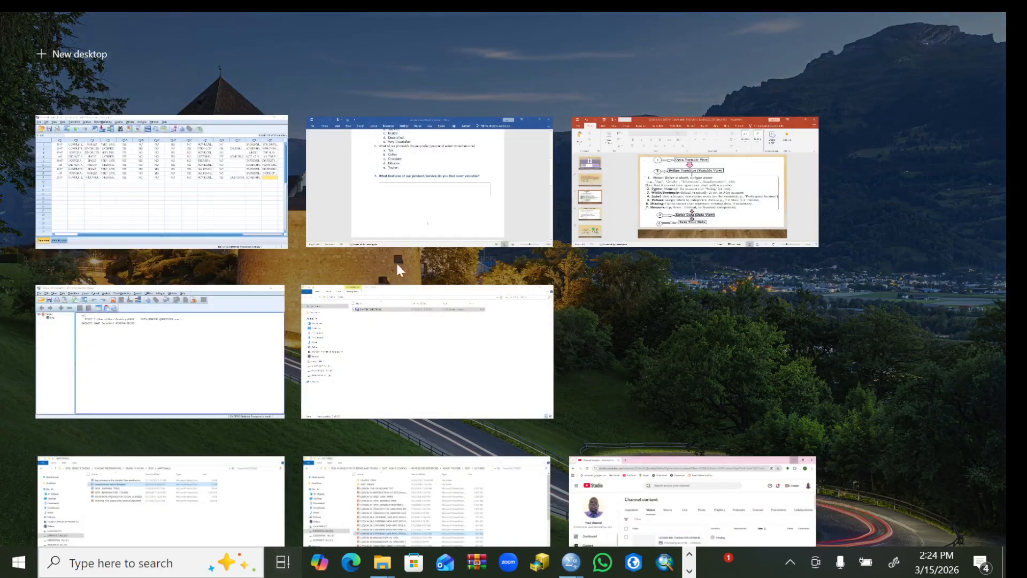
{"action": "left_click", "coordinate": [396, 262]}
{"action": "scroll", "coordinate": [496, 289], "scroll_direction": "down", "scroll_amount": 10}
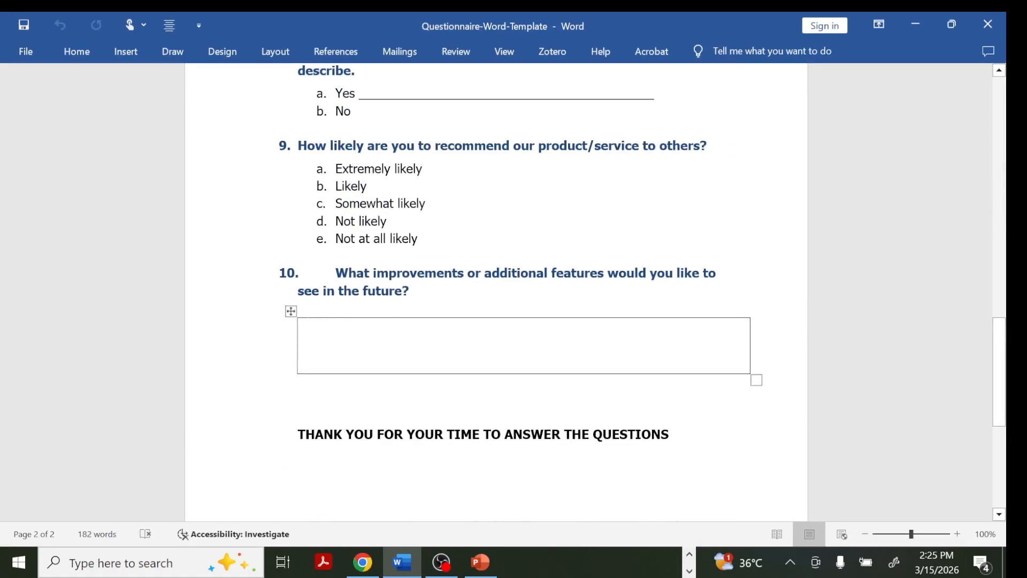
{"action": "left_click", "coordinate": [283, 562]}
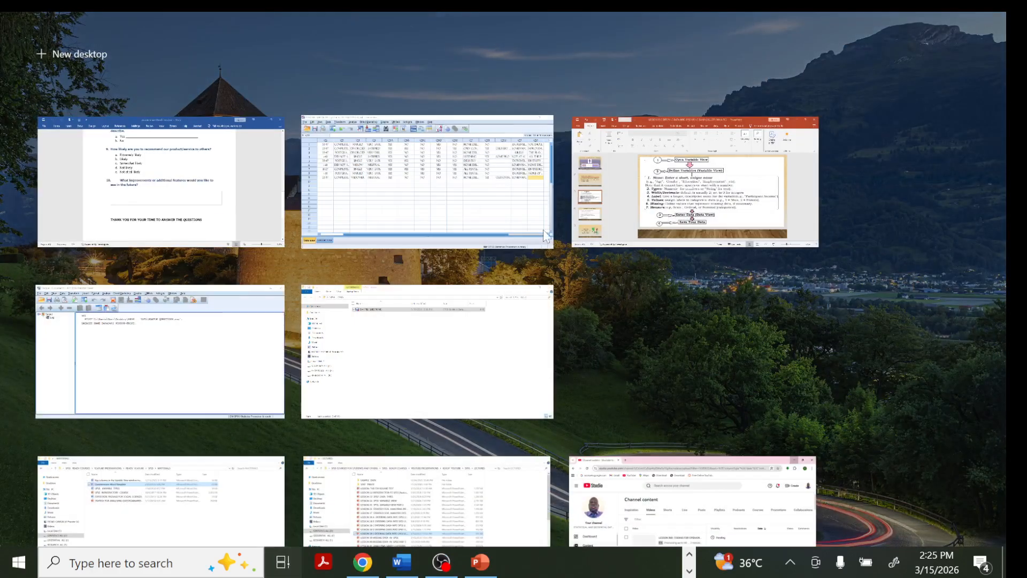
{"action": "left_click", "coordinate": [505, 198]}
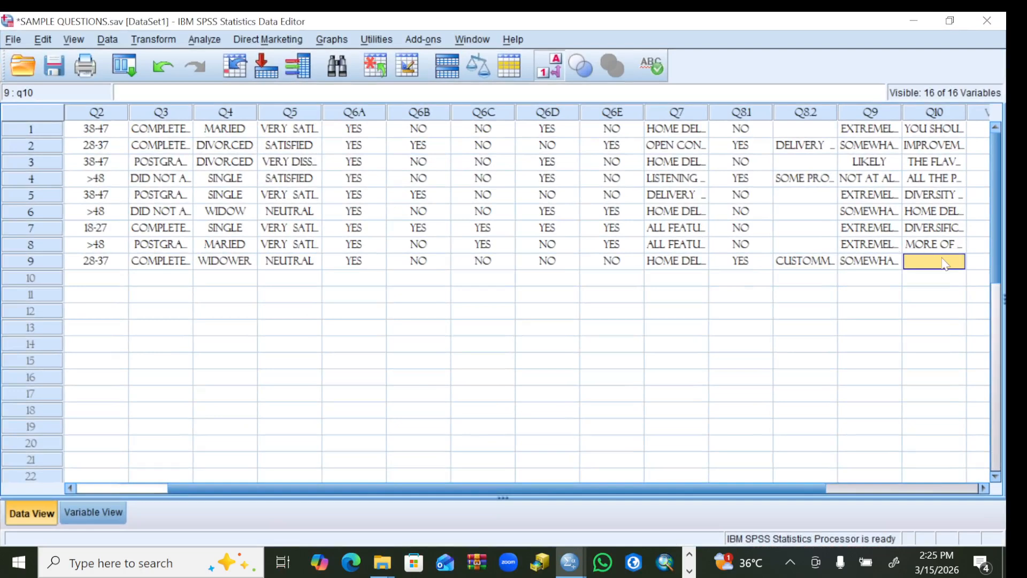
{"action": "double_click", "coordinate": [935, 262]}
{"action": "type", "text": "INC"}
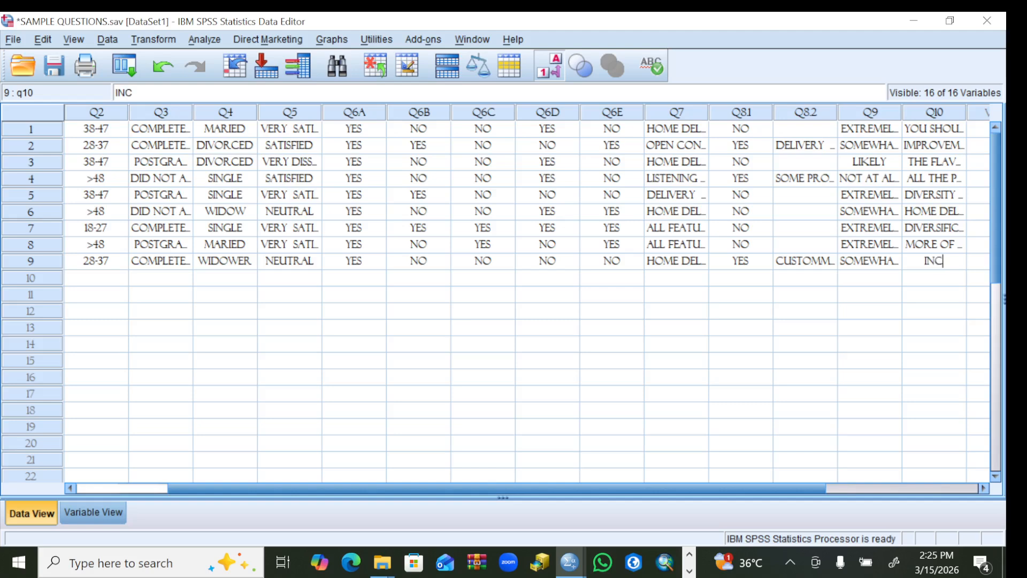
{"action": "type", "text": "REASE "}
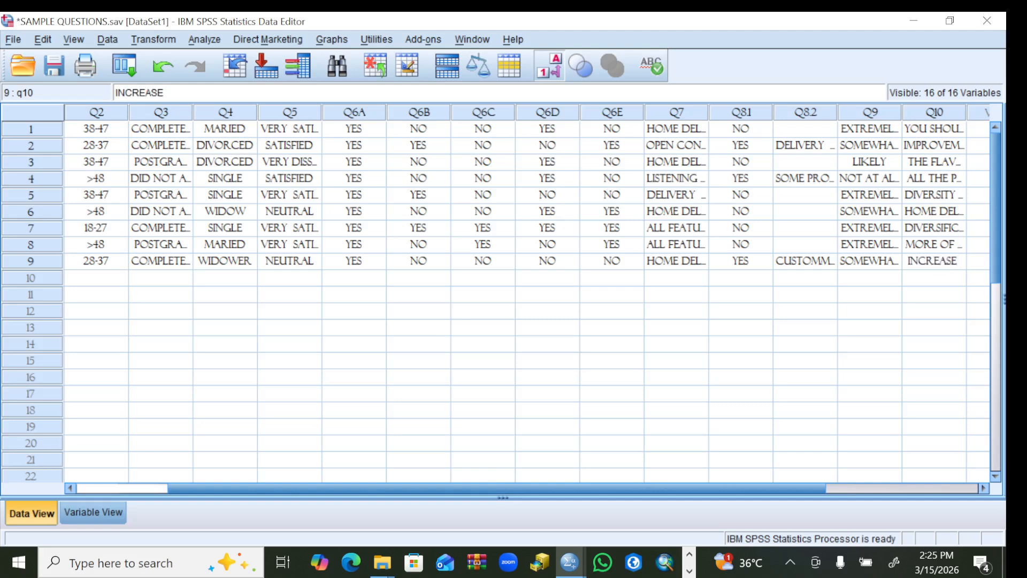
{"action": "type", "text": "YOUR COV"}
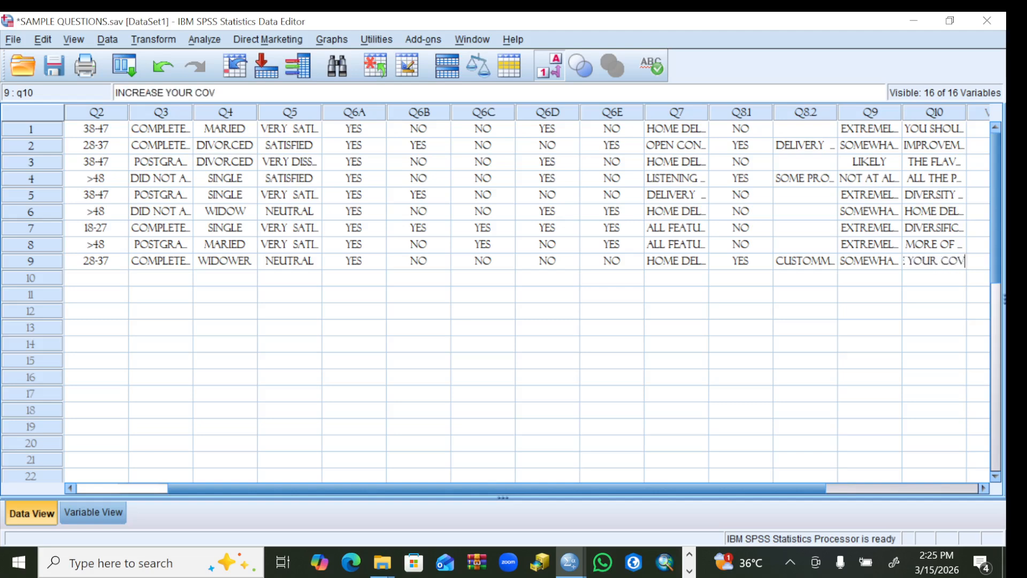
{"action": "type", "text": "ERAGE"}
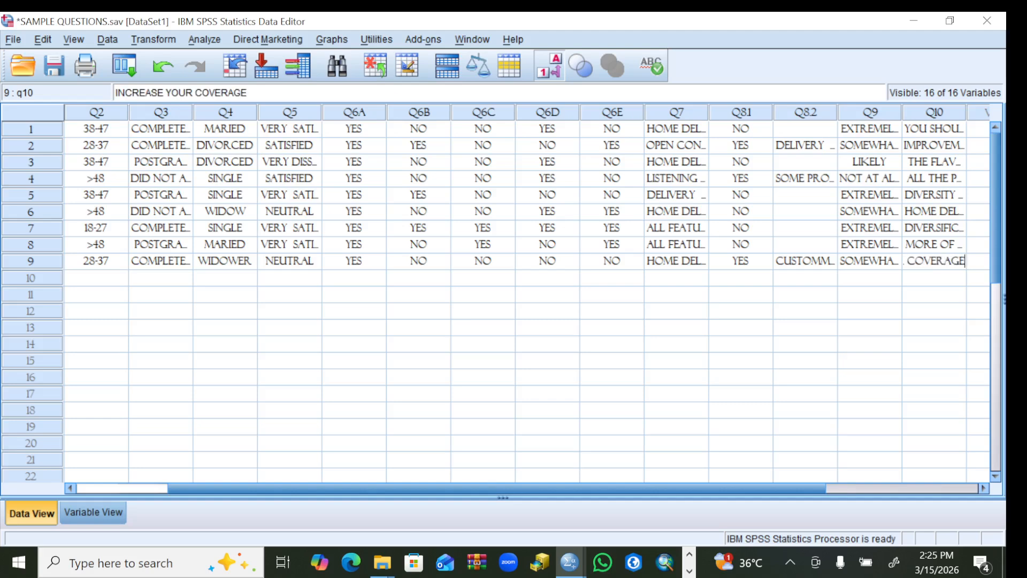
Step: Start a new respondent row with ID 10 and set its Q1 answer to FEMALE
{"action": "left_click", "coordinate": [71, 488]}
{"action": "left_click", "coordinate": [72, 488]}
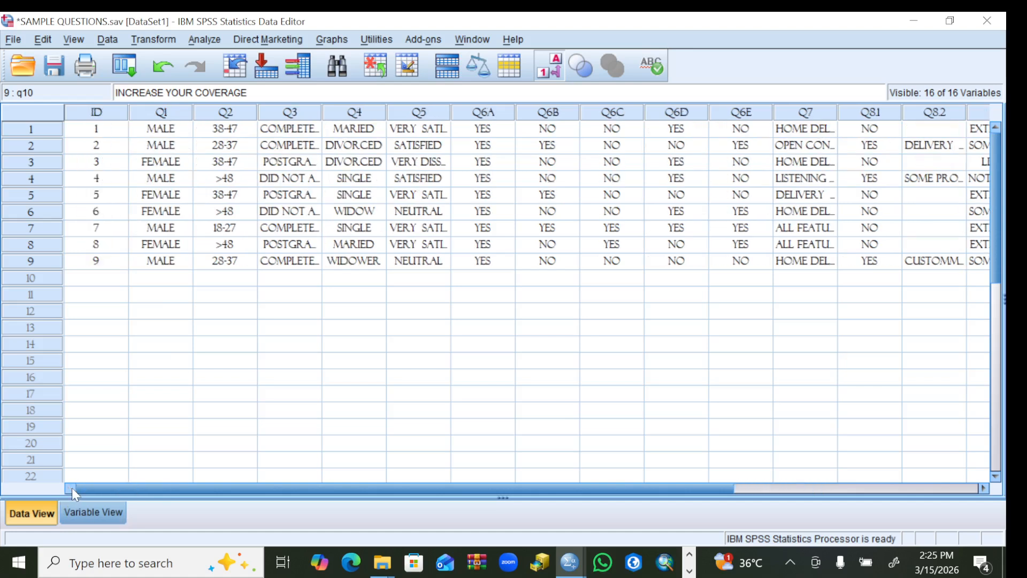
{"action": "left_click", "coordinate": [103, 278]}
{"action": "type", "text": "10"}
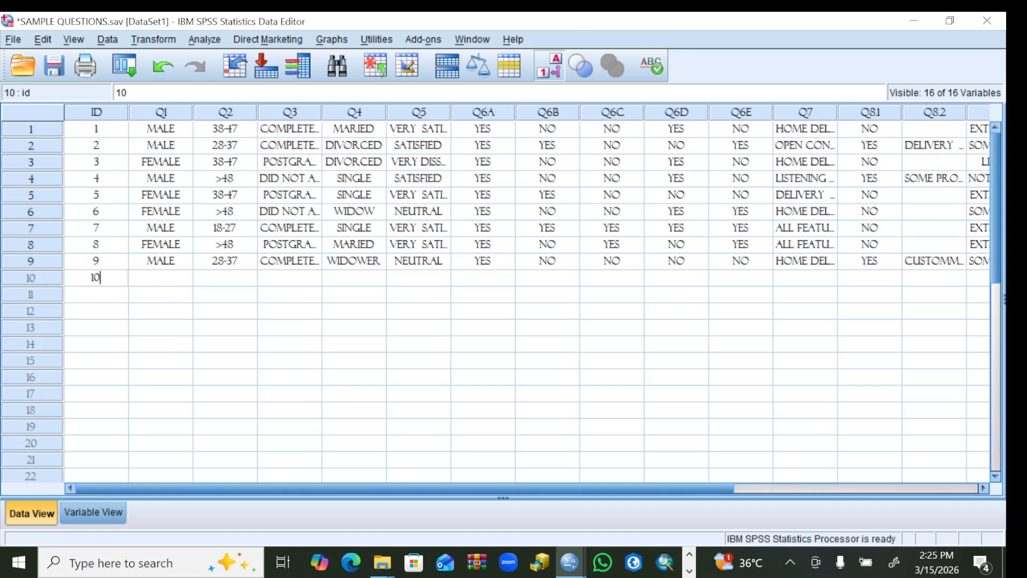
{"action": "left_click", "coordinate": [161, 278]}
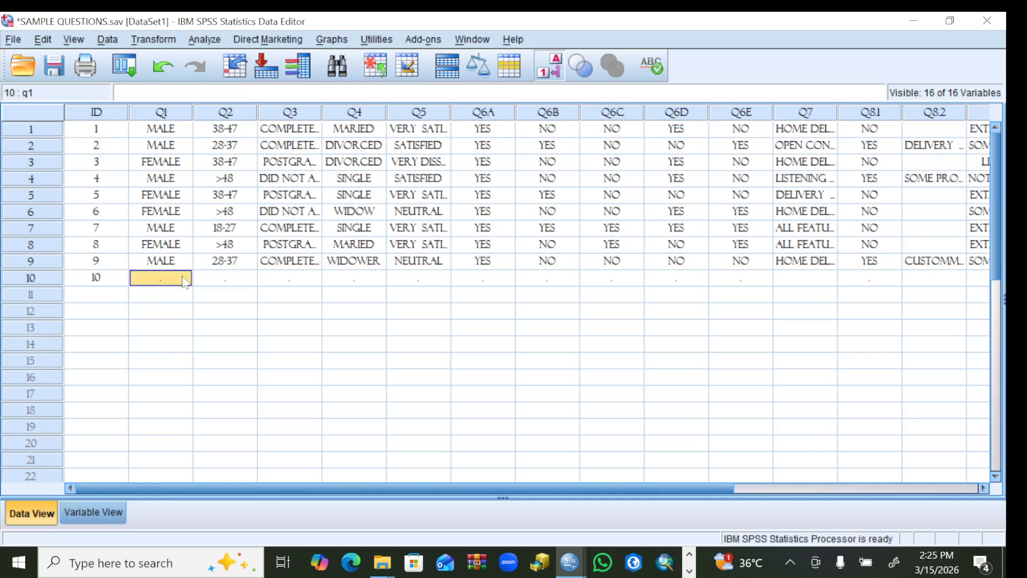
{"action": "left_click", "coordinate": [186, 280]}
{"action": "left_click", "coordinate": [186, 279]}
{"action": "left_click", "coordinate": [160, 306]}
Step: Set respondent 10's Q2 answer to >48 and Q3 to DID NOT ATTEND SCHOOL
{"action": "left_click", "coordinate": [239, 282]}
{"action": "double_click", "coordinate": [252, 280]}
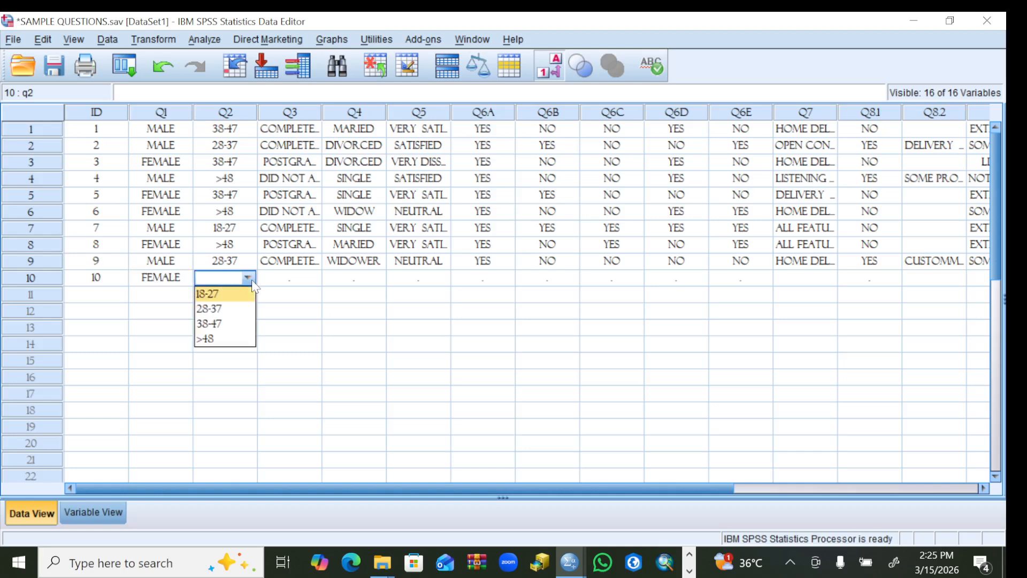
{"action": "left_click", "coordinate": [209, 339]}
{"action": "left_click", "coordinate": [303, 281]}
{"action": "left_click", "coordinate": [309, 281]}
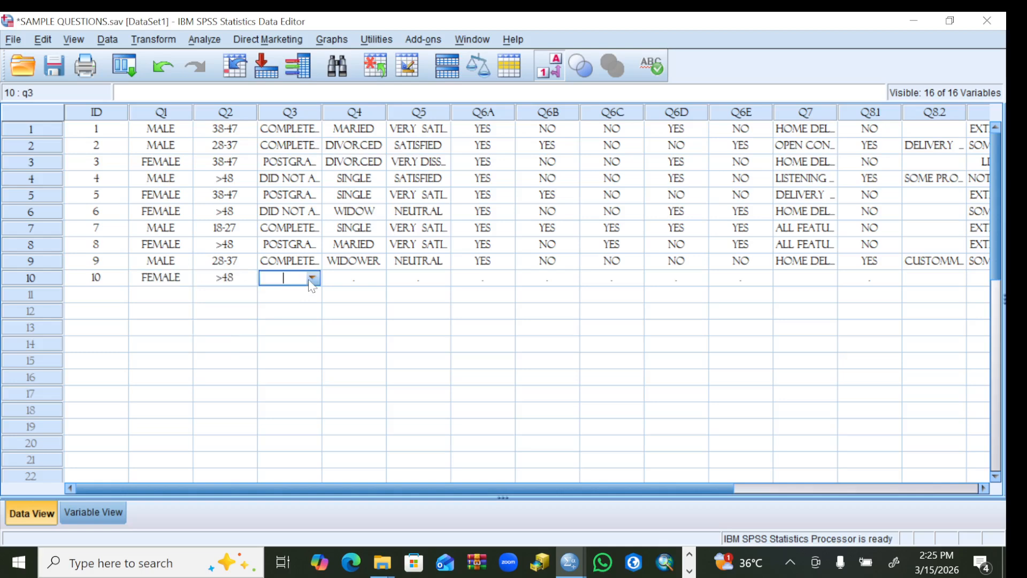
{"action": "left_click", "coordinate": [312, 278]}
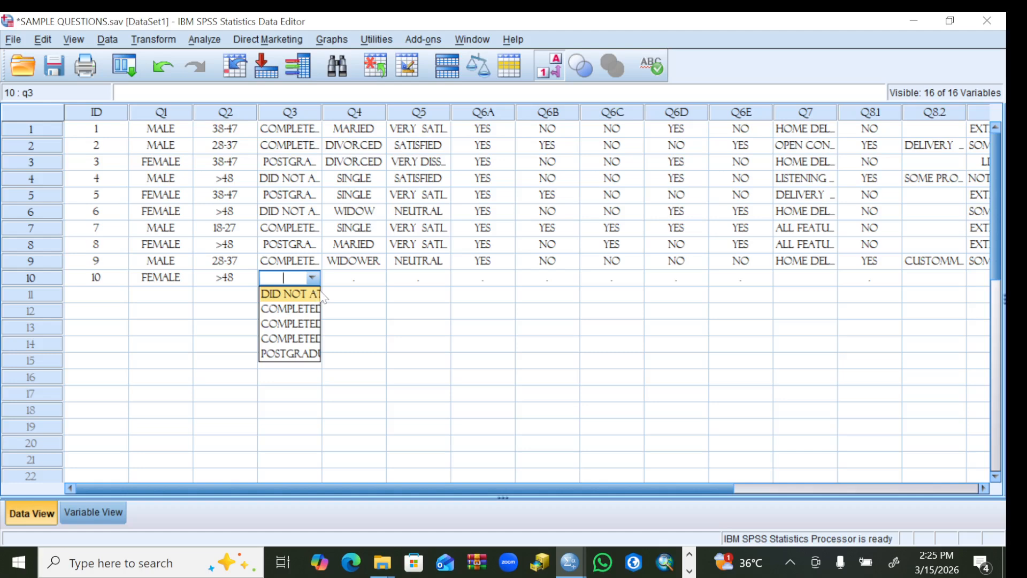
{"action": "left_click", "coordinate": [281, 294]}
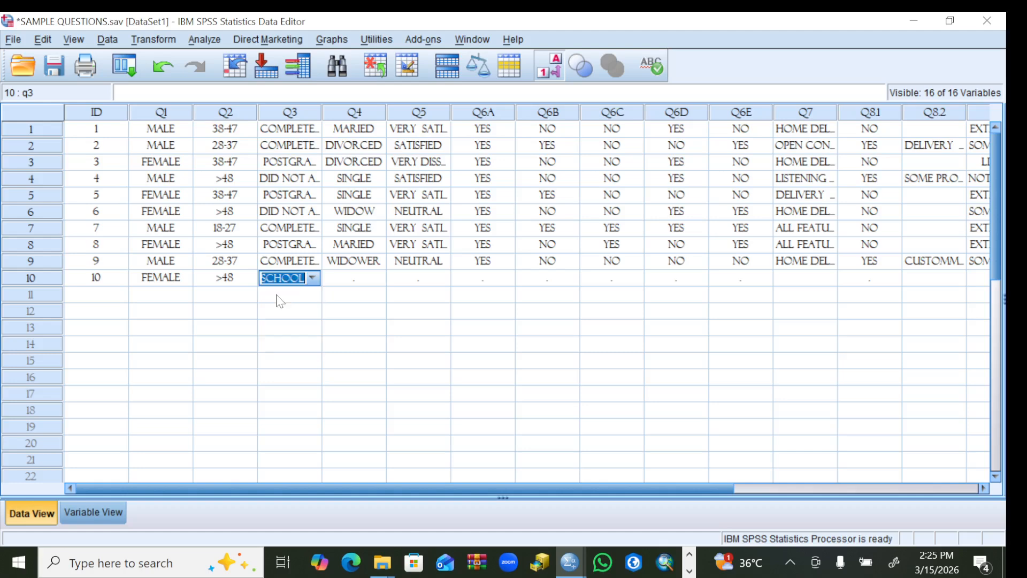
Step: Set respondent 10's Q4 answer to MARIED and Q5 to NEUTRAL
{"action": "left_click", "coordinate": [362, 278]}
{"action": "left_click", "coordinate": [377, 278]}
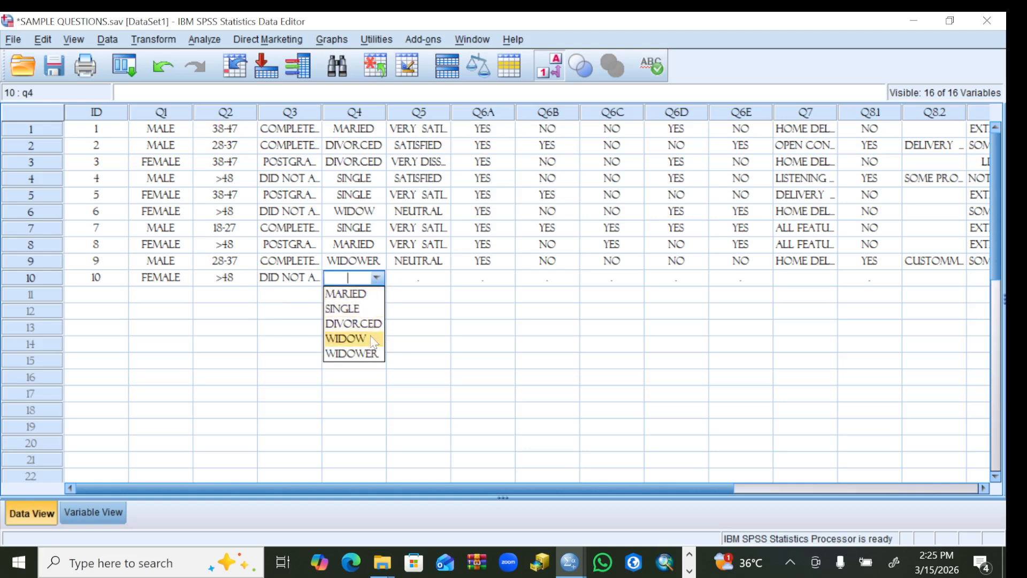
{"action": "left_click", "coordinate": [346, 295]}
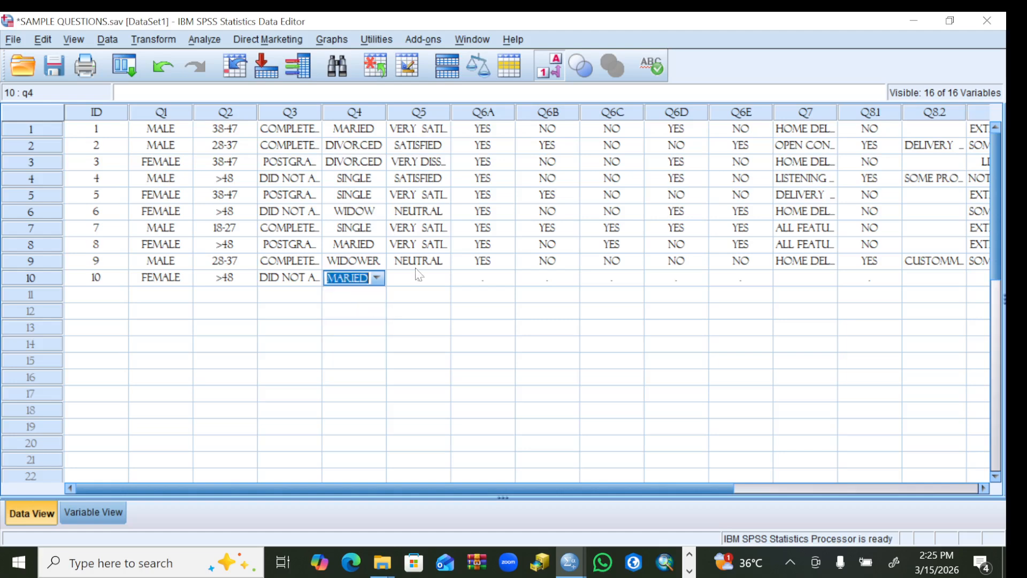
{"action": "left_click", "coordinate": [418, 276]}
{"action": "left_click", "coordinate": [441, 278]}
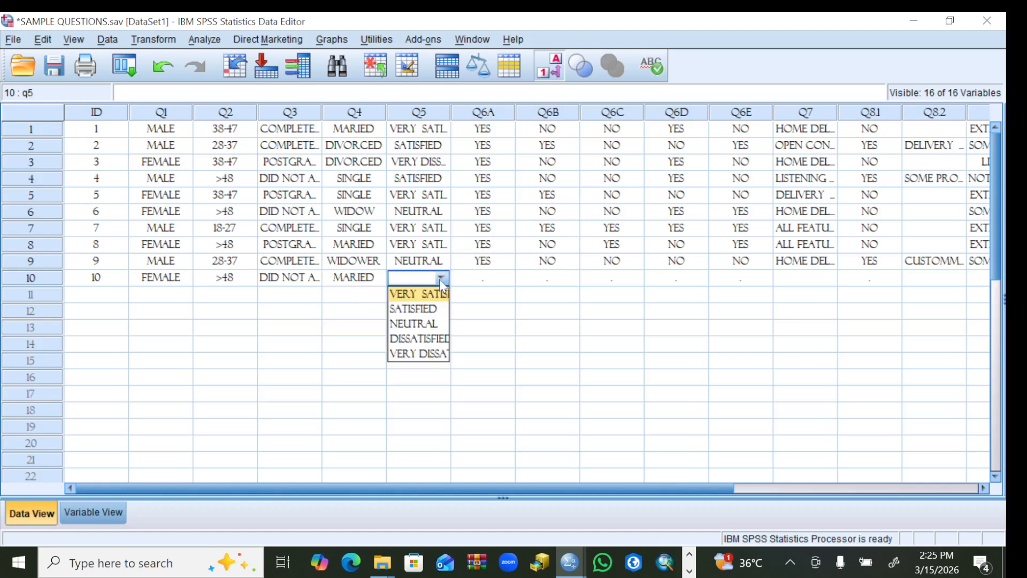
{"action": "left_click", "coordinate": [424, 325]}
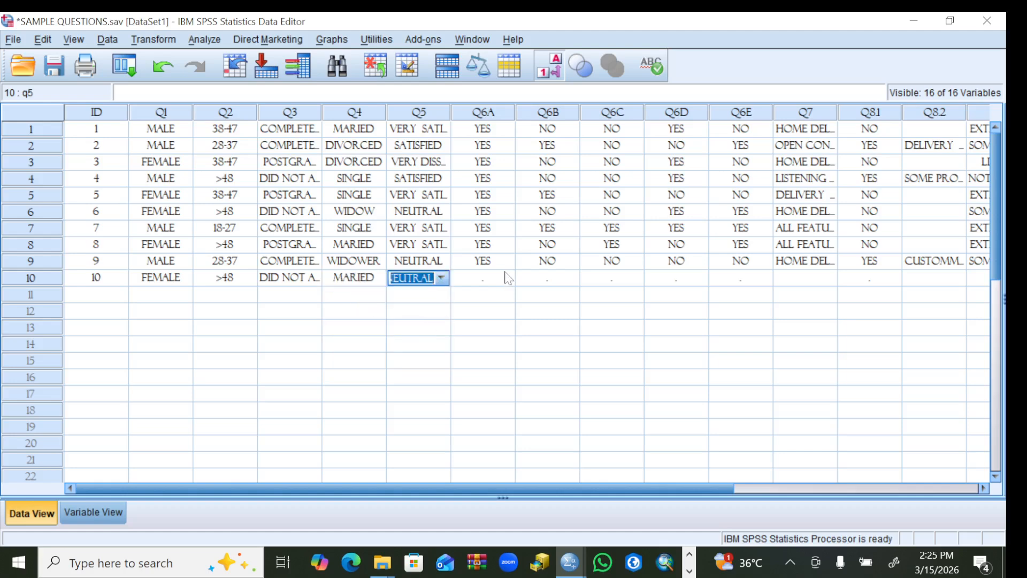
Step: Set respondent 10's Q6A and Q6B answers both to YES
{"action": "left_click", "coordinate": [507, 276]}
{"action": "left_click", "coordinate": [506, 278]}
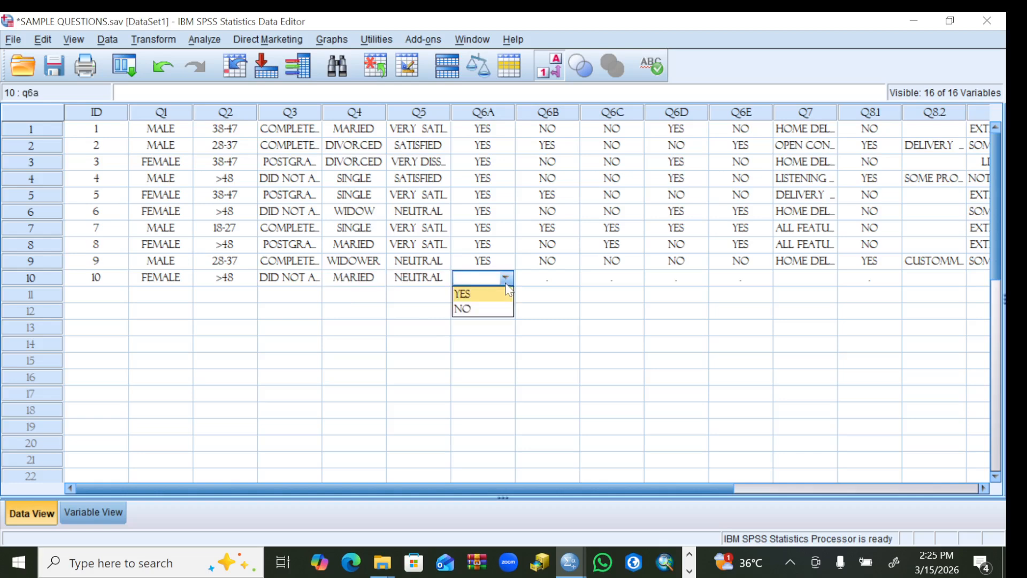
{"action": "left_click", "coordinate": [465, 295]}
{"action": "left_click", "coordinate": [570, 284]}
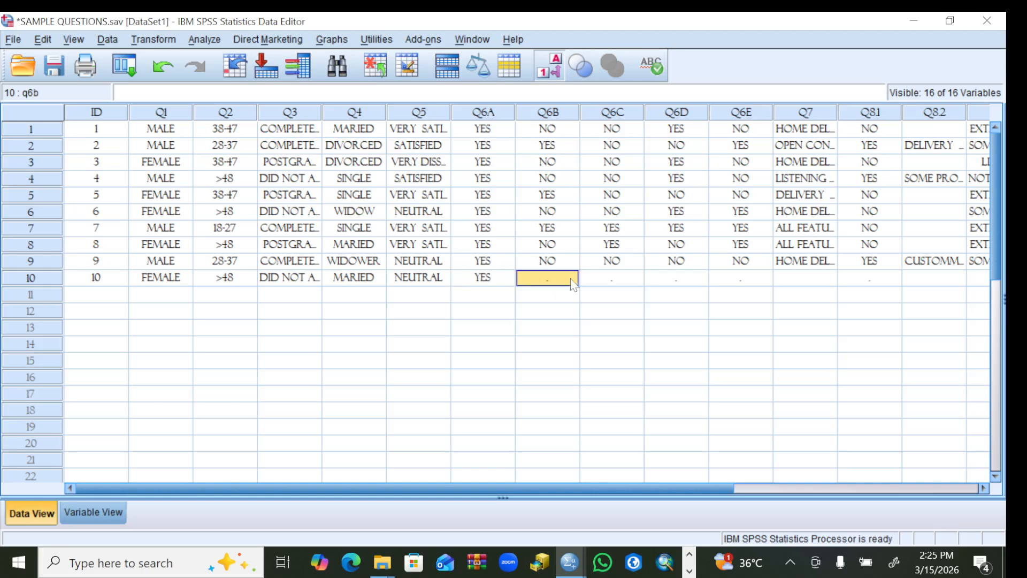
{"action": "left_click", "coordinate": [571, 278]}
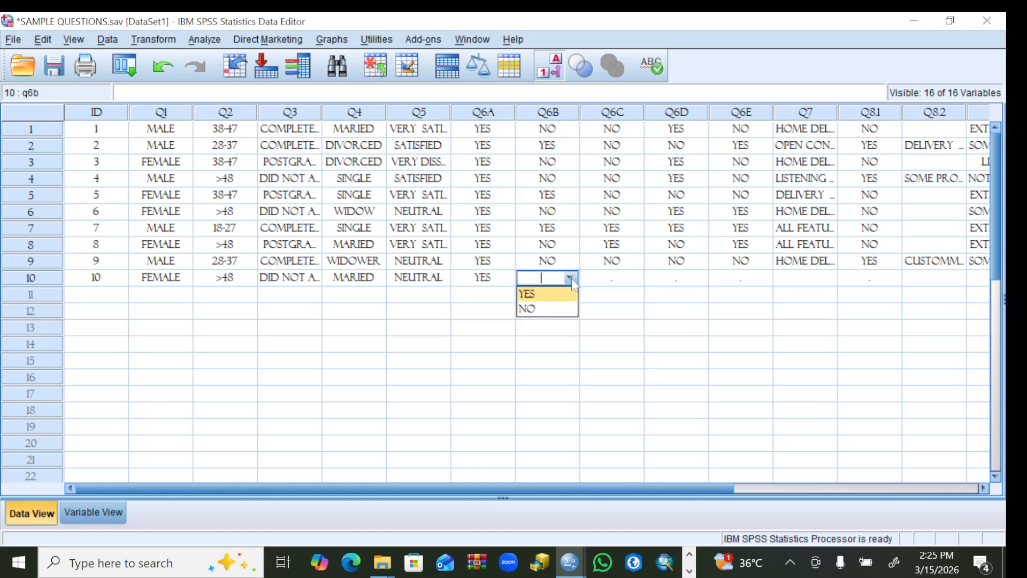
{"action": "left_click", "coordinate": [526, 295]}
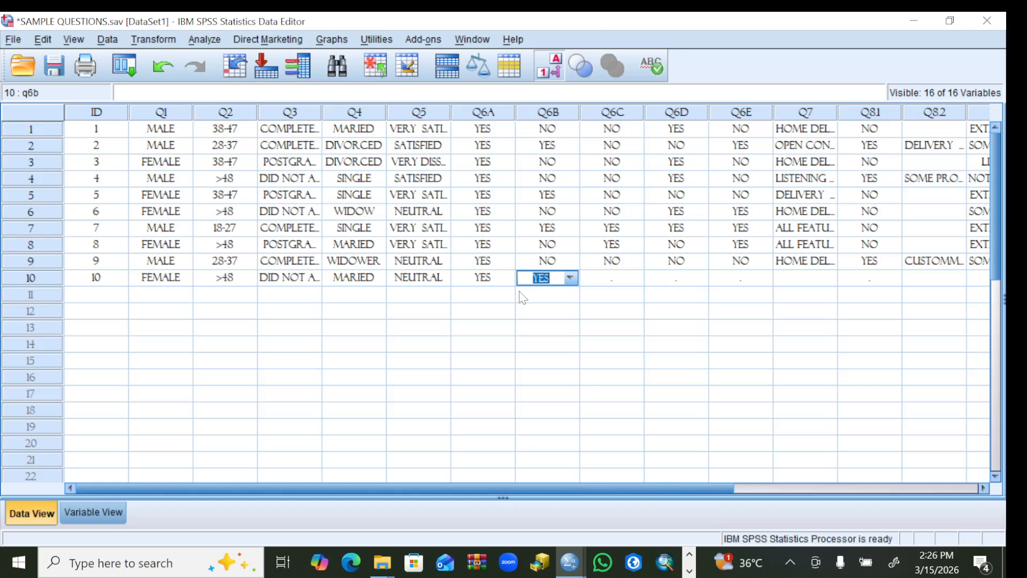
{"action": "left_click", "coordinate": [617, 276]}
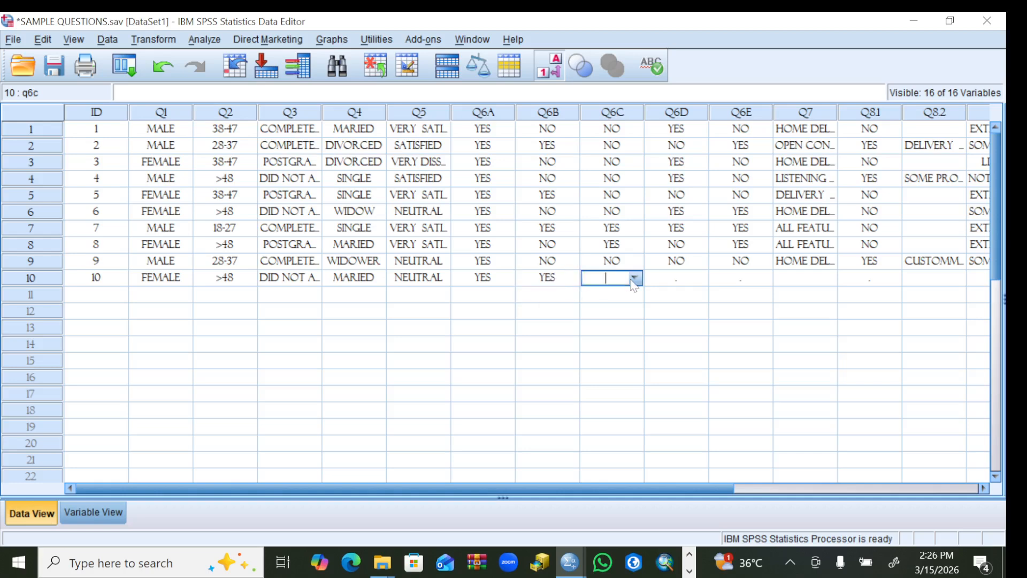
Step: Set respondent 10's Q6C and Q6D answers both to NO
{"action": "left_click", "coordinate": [634, 277]}
{"action": "left_click", "coordinate": [604, 312]}
{"action": "left_click", "coordinate": [693, 280]}
{"action": "left_click", "coordinate": [699, 278]}
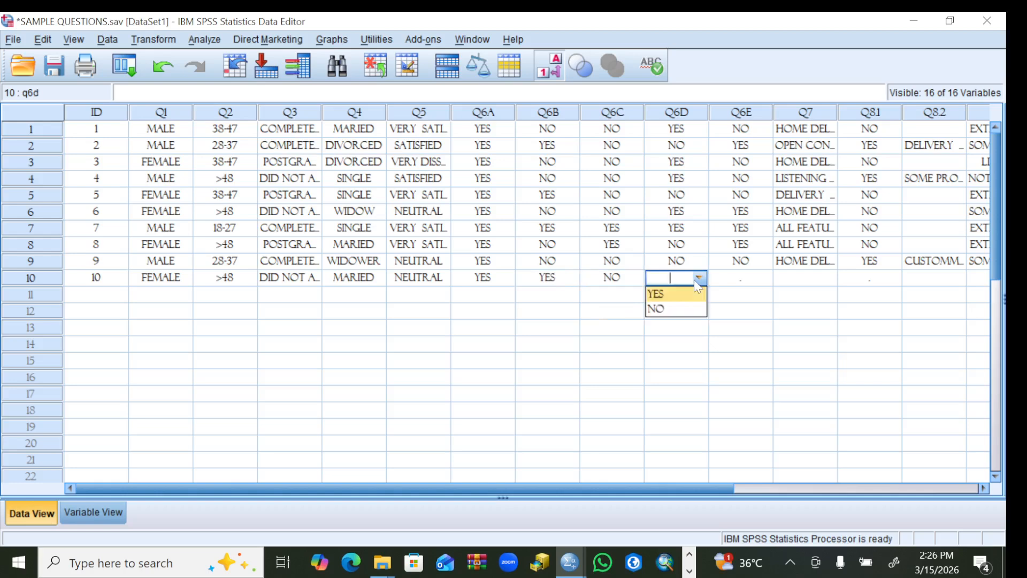
{"action": "left_click", "coordinate": [660, 310]}
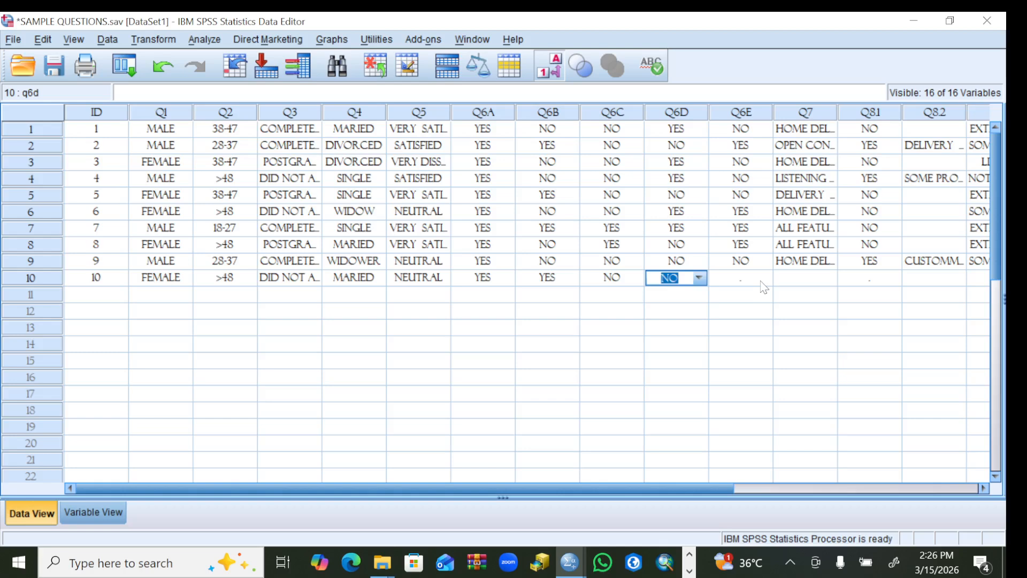
Step: Set respondent 10's Q6E answer to YES and enter HOME DELIVERY as the Q7 answer
{"action": "left_click", "coordinate": [760, 279]}
{"action": "left_click", "coordinate": [764, 278]}
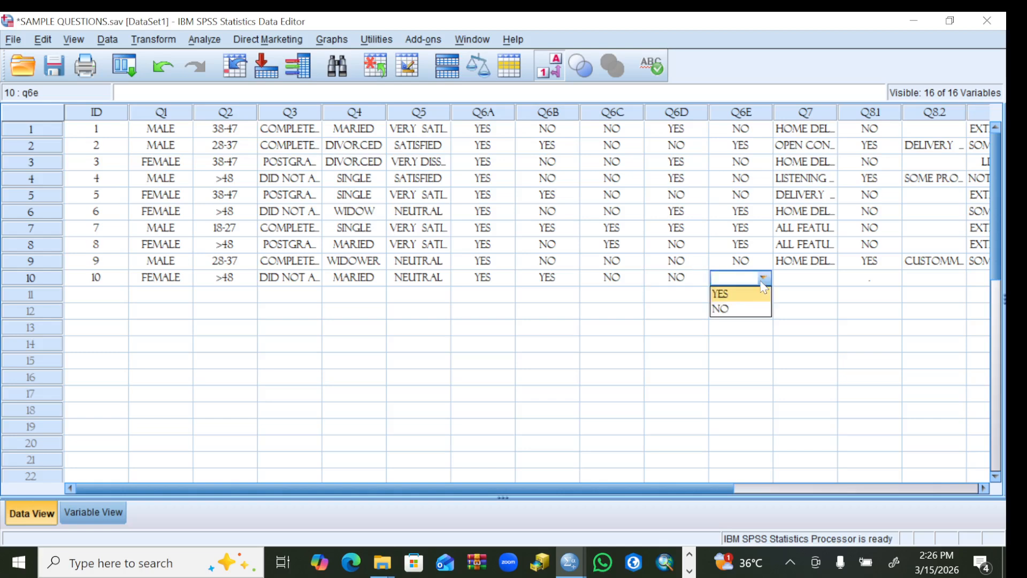
{"action": "left_click", "coordinate": [727, 298]}
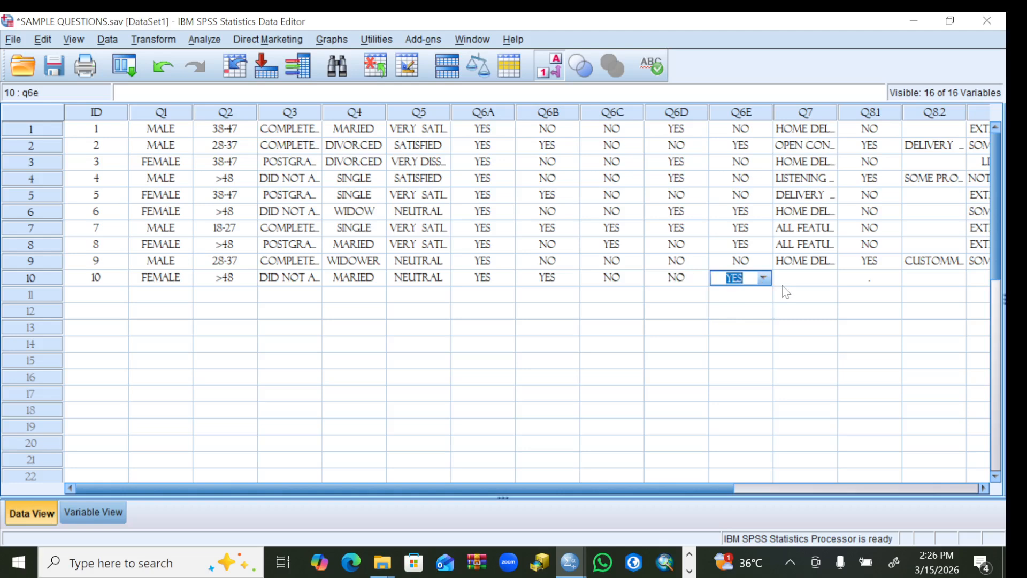
{"action": "left_click", "coordinate": [806, 278]}
{"action": "left_click", "coordinate": [805, 278]}
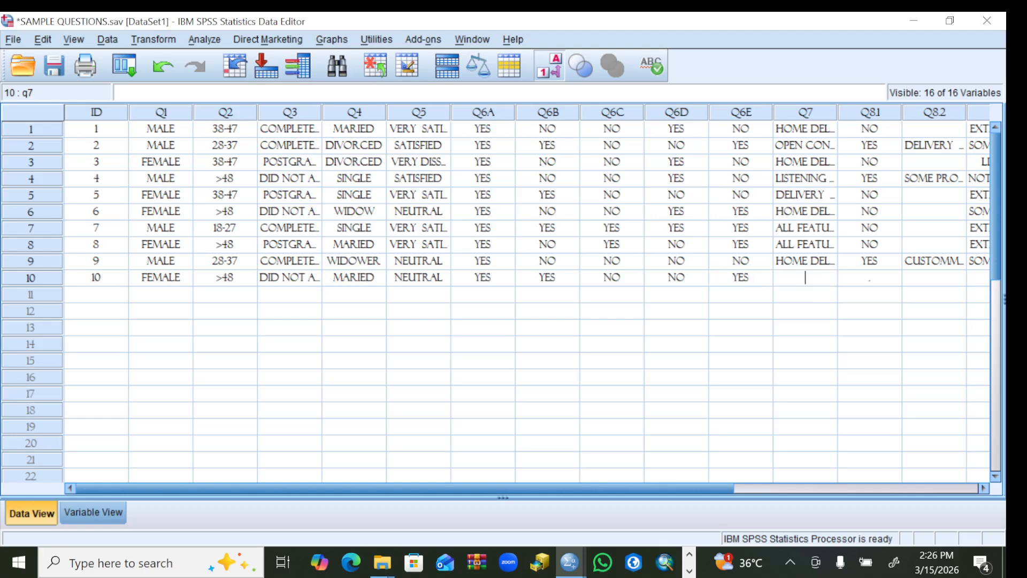
{"action": "type", "text": "HOME DEL"}
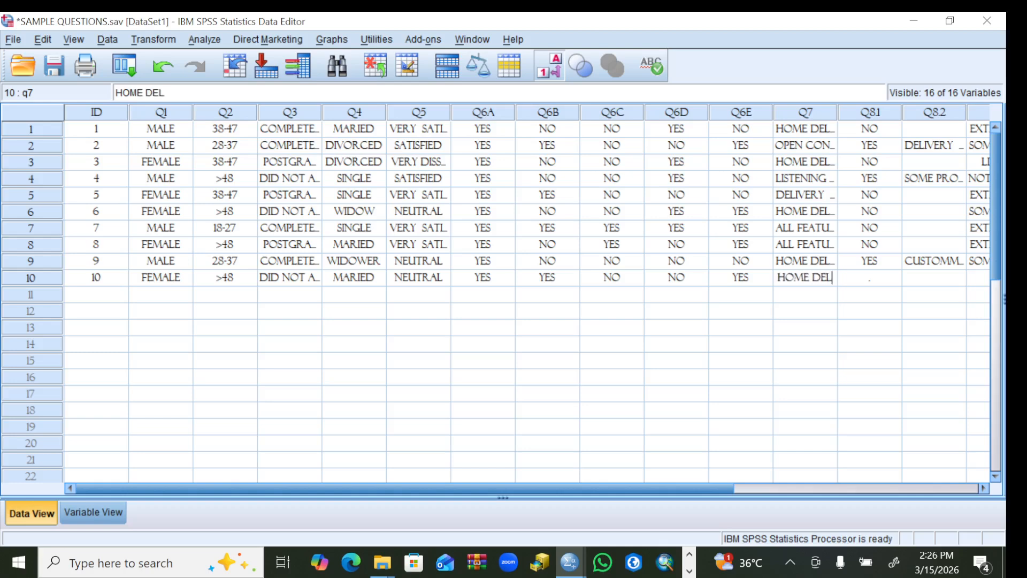
{"action": "type", "text": "IVERY"}
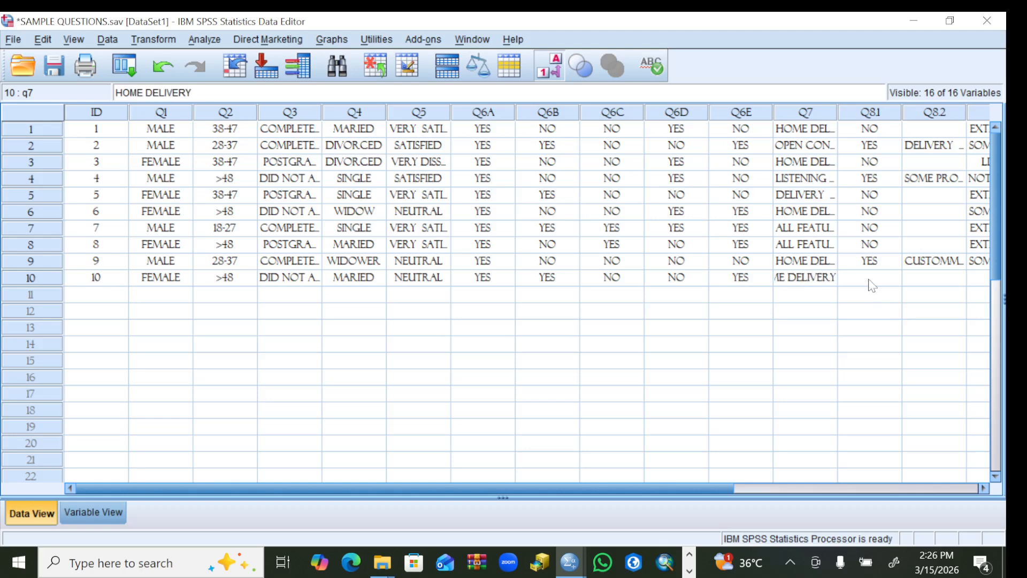
Step: Set respondent 10's Q8.1 answer to NO and leave Q8.2 empty
{"action": "left_click", "coordinate": [869, 279]}
{"action": "left_click", "coordinate": [872, 278]}
{"action": "left_click", "coordinate": [891, 278]}
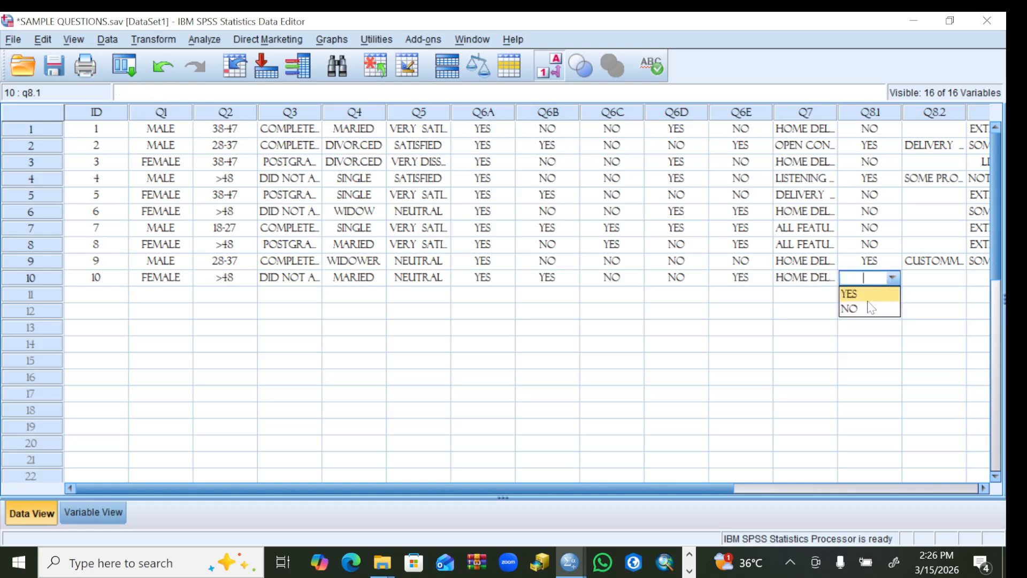
{"action": "left_click", "coordinate": [861, 309]}
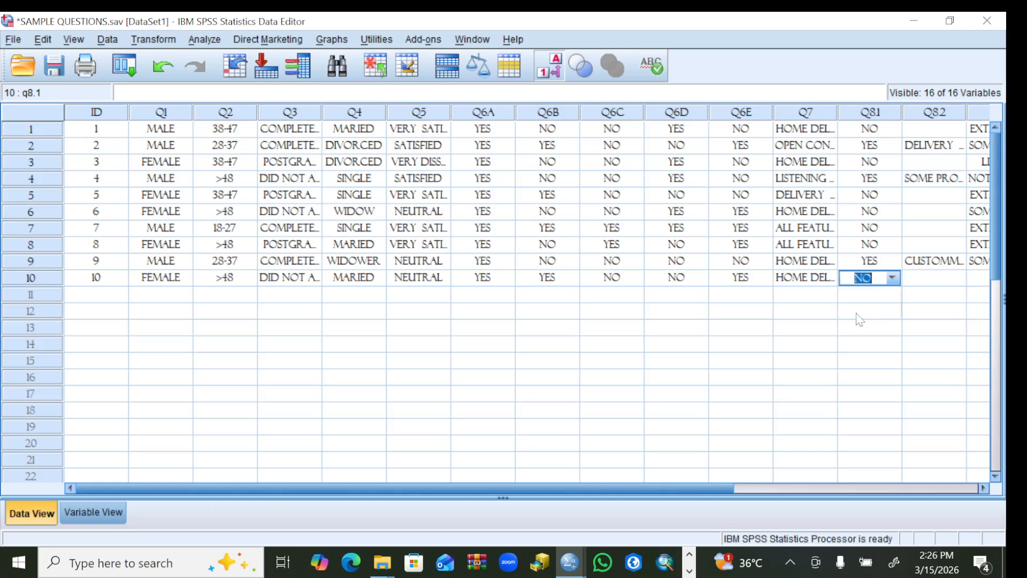
{"action": "left_click", "coordinate": [929, 281]}
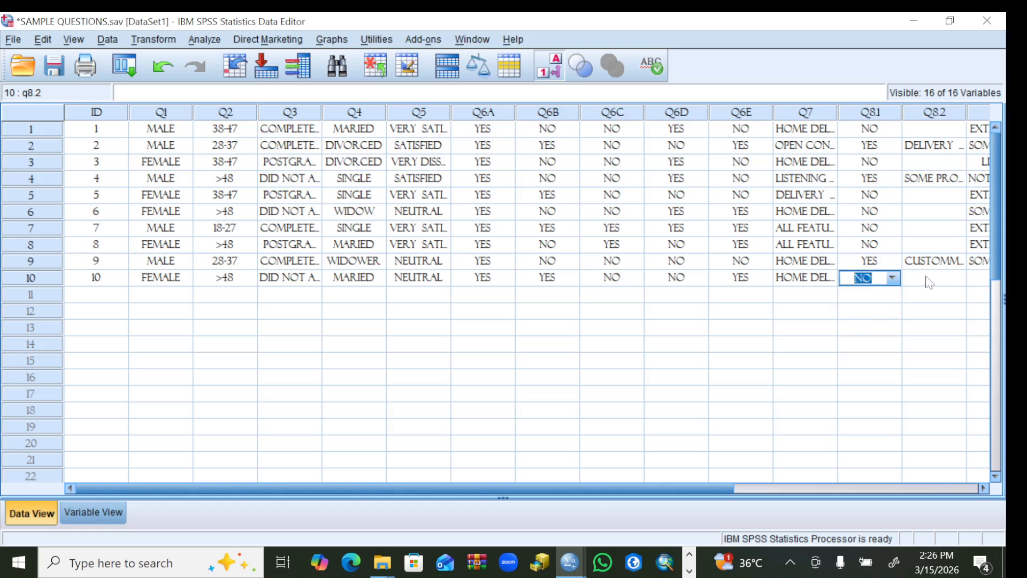
Step: Set respondent 10's Q9 answer to SOMEWHAT LIKELY
{"action": "left_click", "coordinate": [984, 488]}
{"action": "left_click", "coordinate": [983, 488]}
{"action": "left_click", "coordinate": [983, 489]}
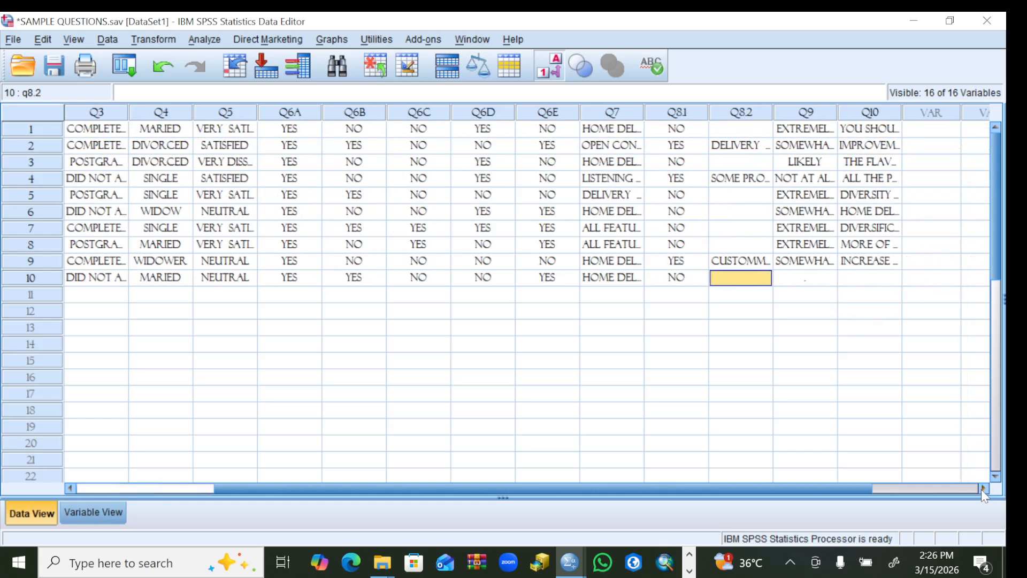
{"action": "left_click", "coordinate": [827, 278]}
{"action": "left_click", "coordinate": [827, 279]}
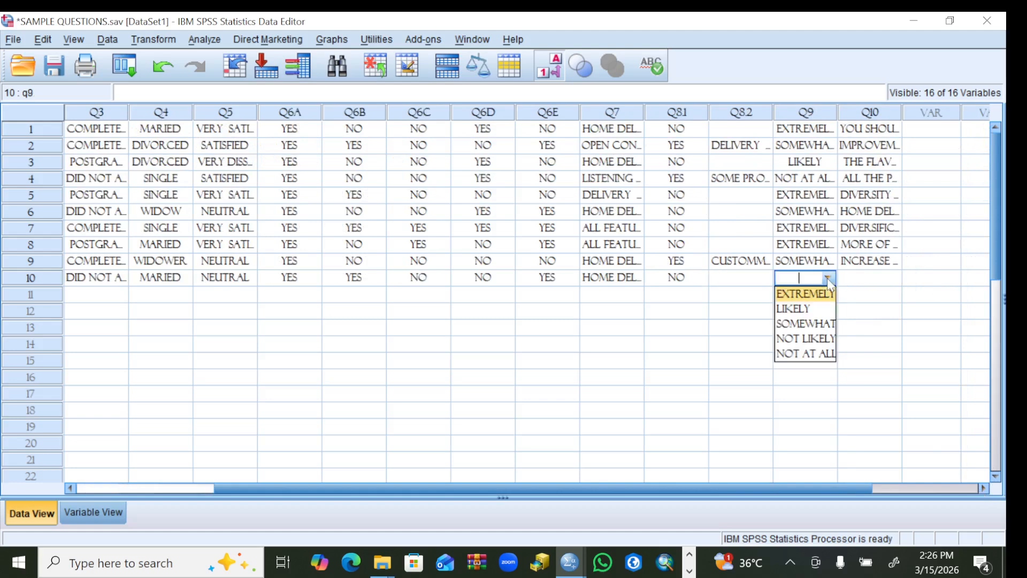
{"action": "left_click", "coordinate": [799, 324]}
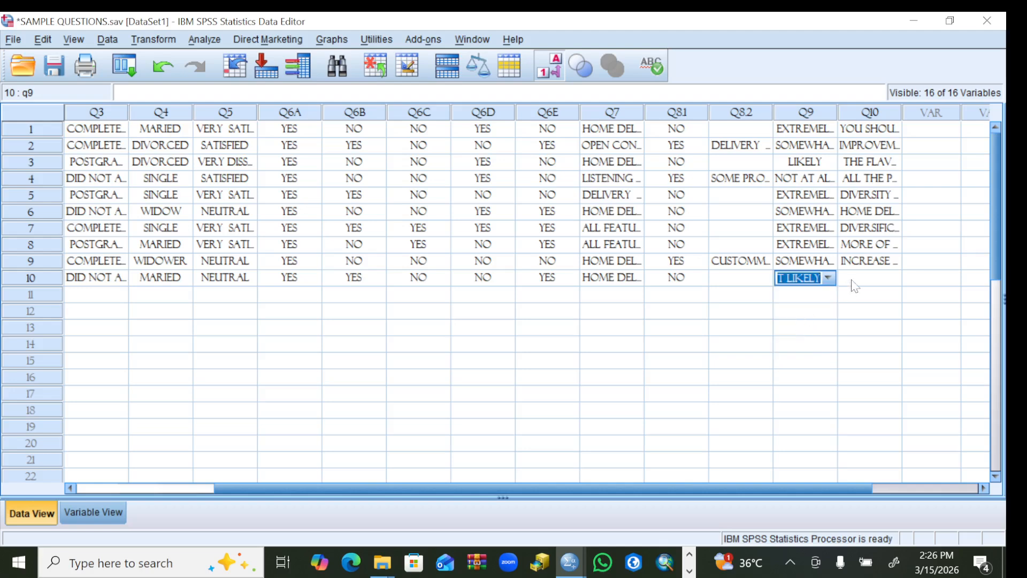
Step: Enter INCREASE COVERAGE as respondent 10's Q10 answer
{"action": "left_click", "coordinate": [872, 279]}
{"action": "double_click", "coordinate": [870, 277]}
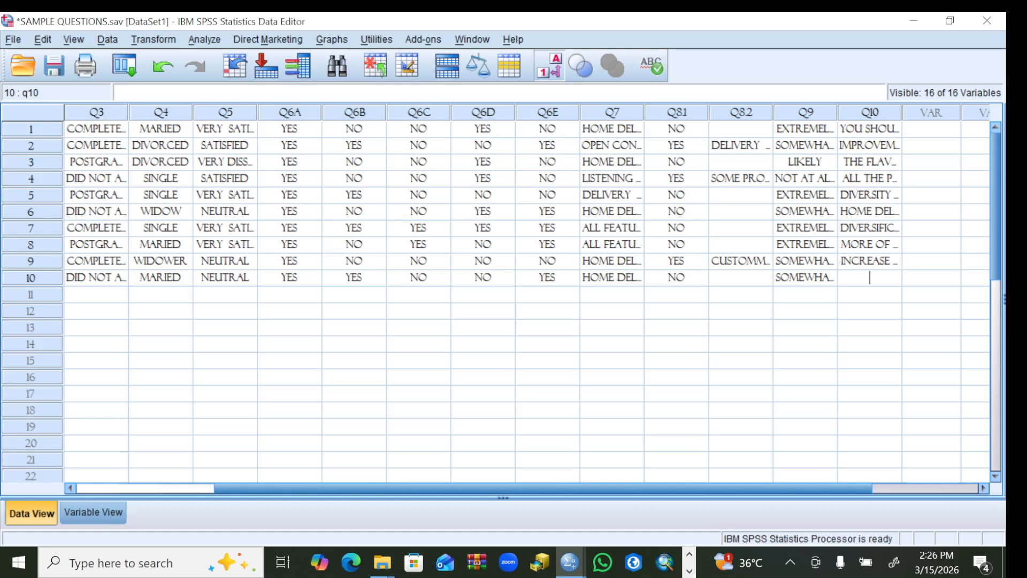
{"action": "type", "text": "INCREASE C"}
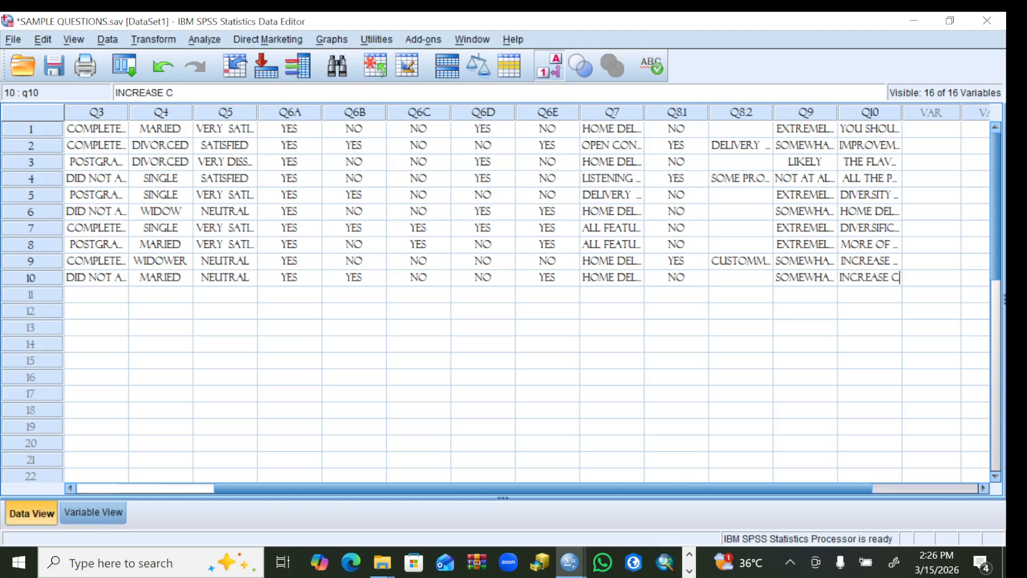
{"action": "type", "text": "OVERAGE"}
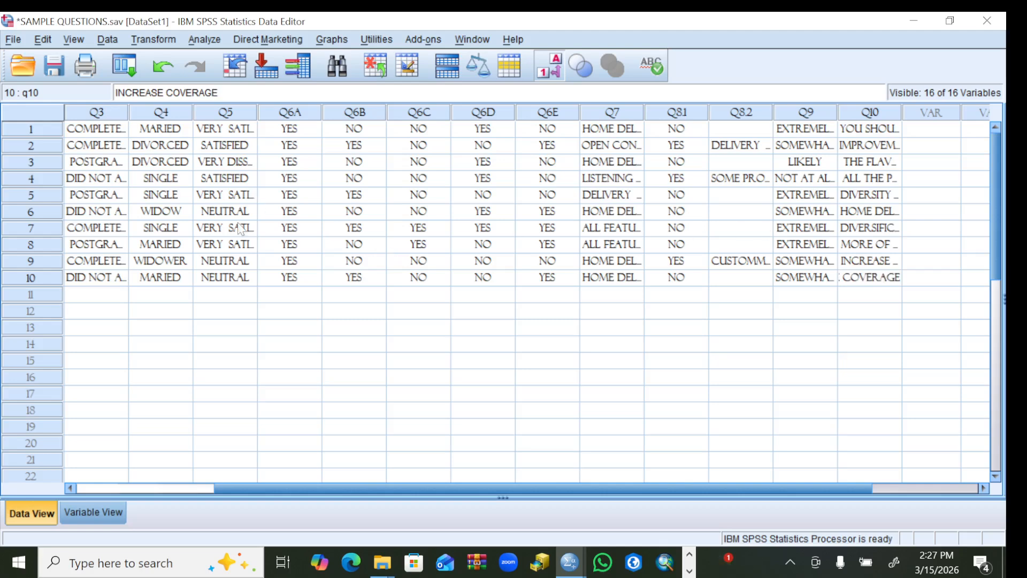
Step: Review the ten respondents' answers across all variables and save the data file
{"action": "left_click", "coordinate": [68, 485]}
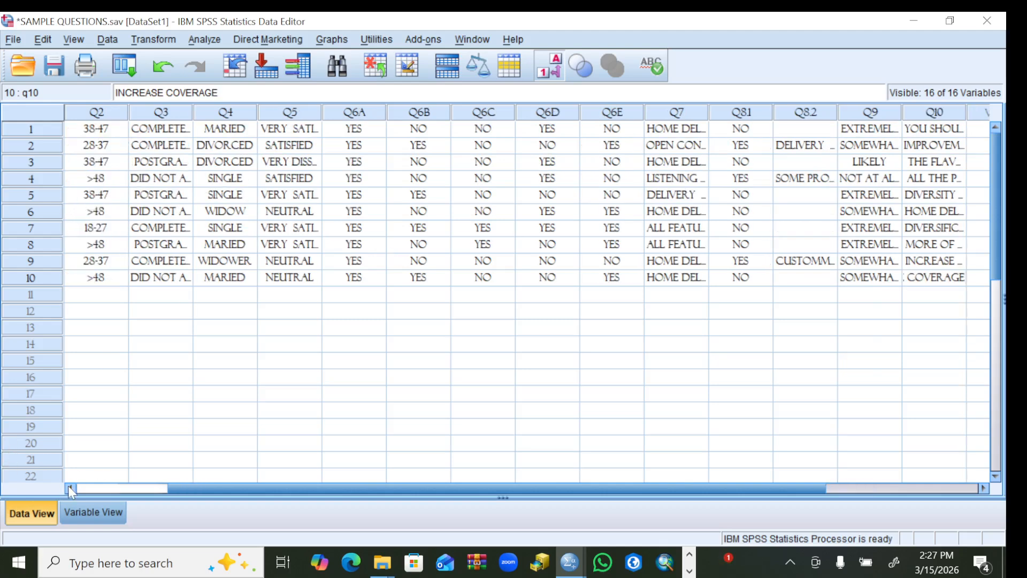
{"action": "left_click", "coordinate": [68, 486]}
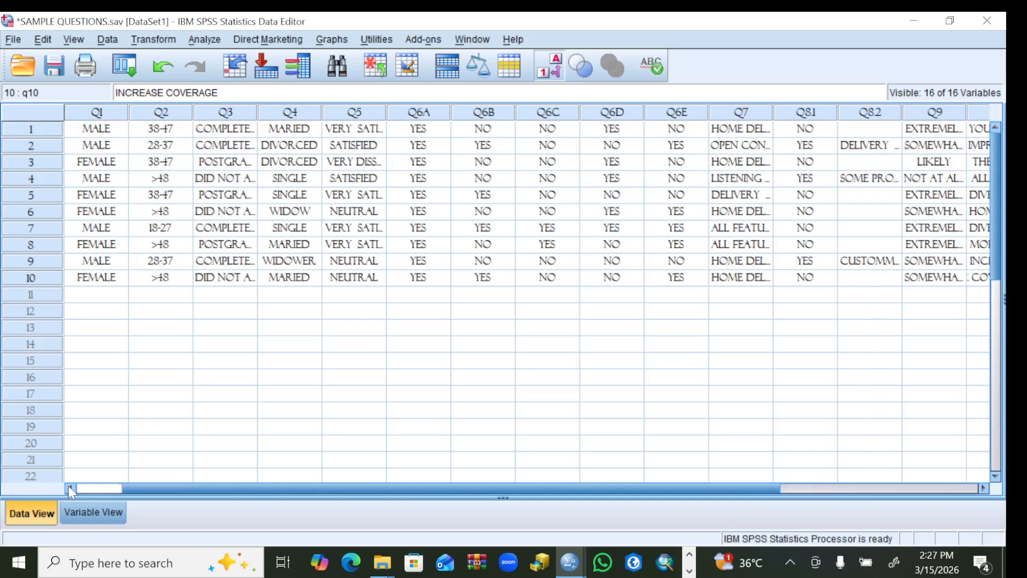
{"action": "left_click", "coordinate": [68, 486]}
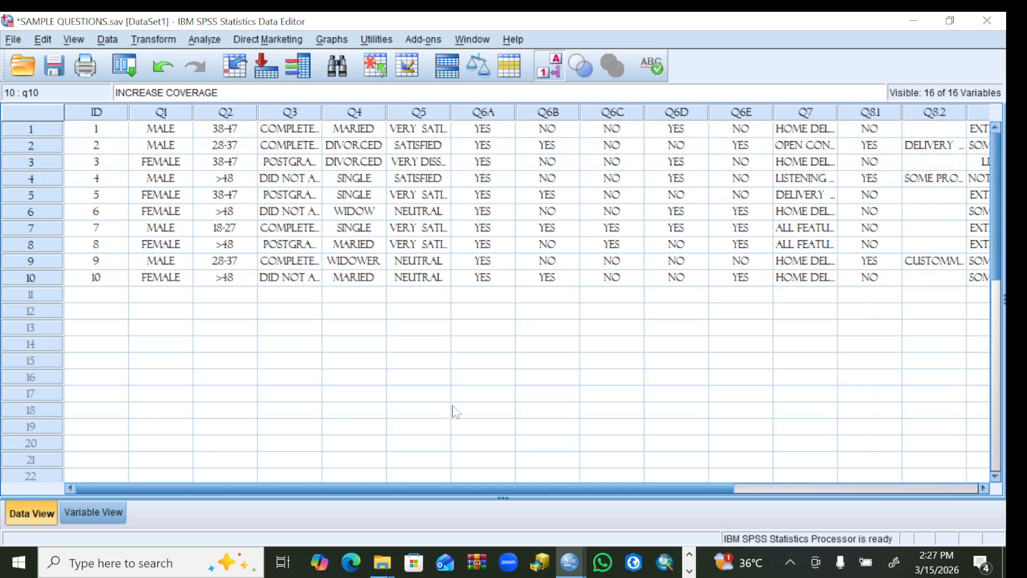
{"action": "left_click", "coordinate": [983, 488]}
{"action": "left_click", "coordinate": [983, 488]}
{"action": "left_click", "coordinate": [984, 488]}
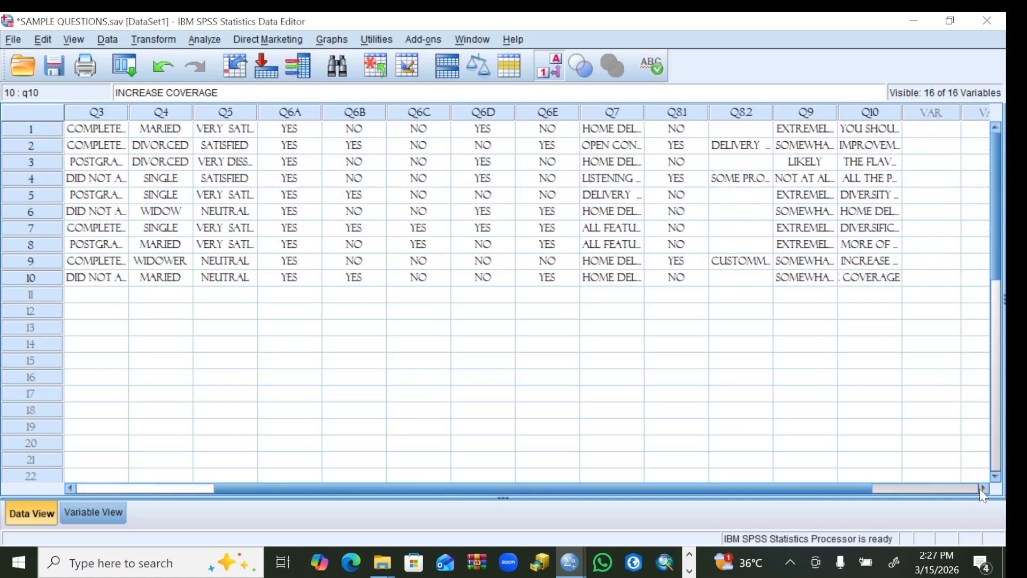
{"action": "left_click", "coordinate": [984, 488]}
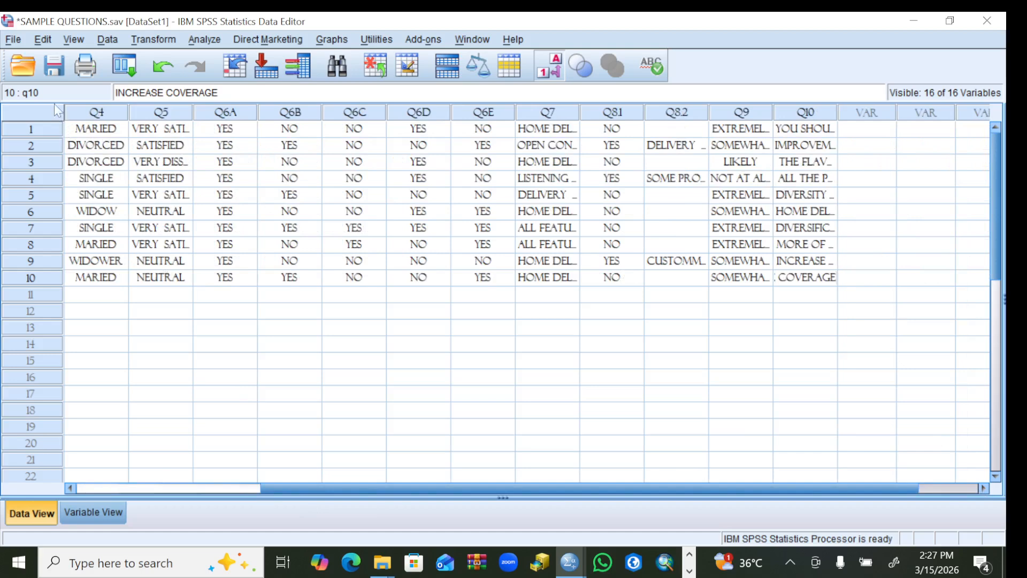
{"action": "left_click", "coordinate": [56, 71]}
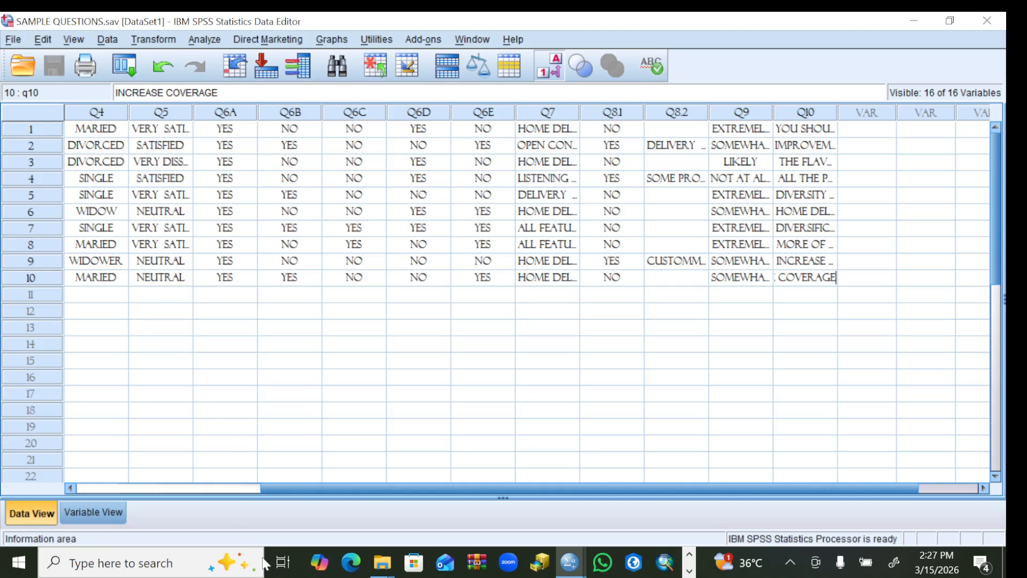
Step: Switch to the LESSON 38 E presentation in PowerPoint and show the closing thank-you slide, slide 5
{"action": "left_click", "coordinate": [283, 562]}
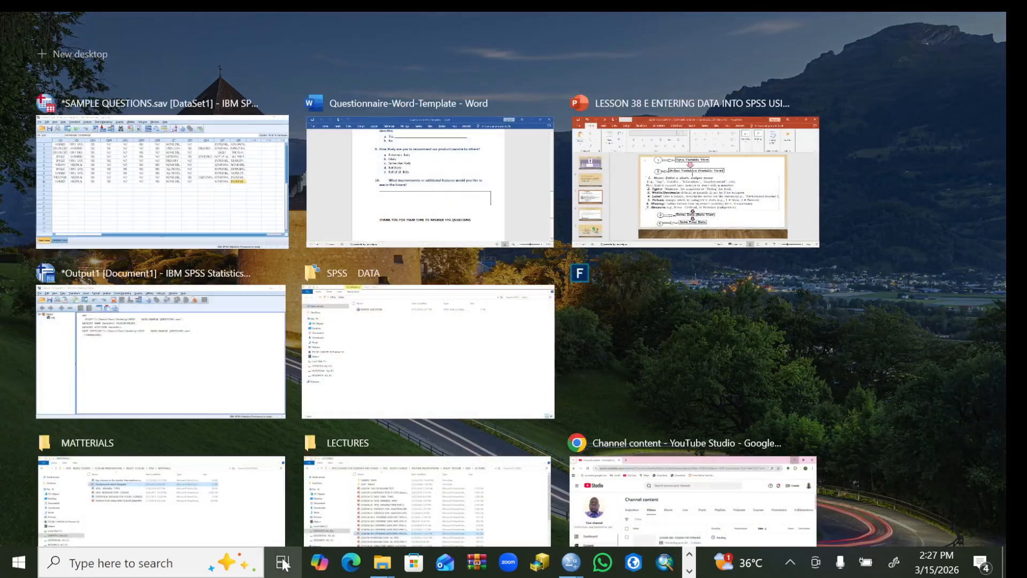
{"action": "left_click", "coordinate": [696, 182]}
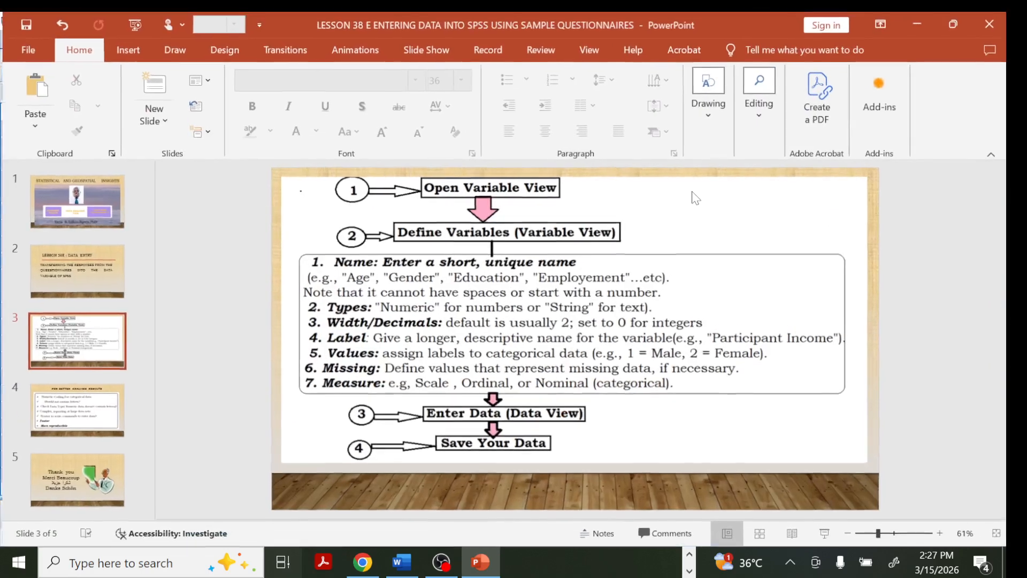
{"action": "left_click", "coordinate": [65, 477]}
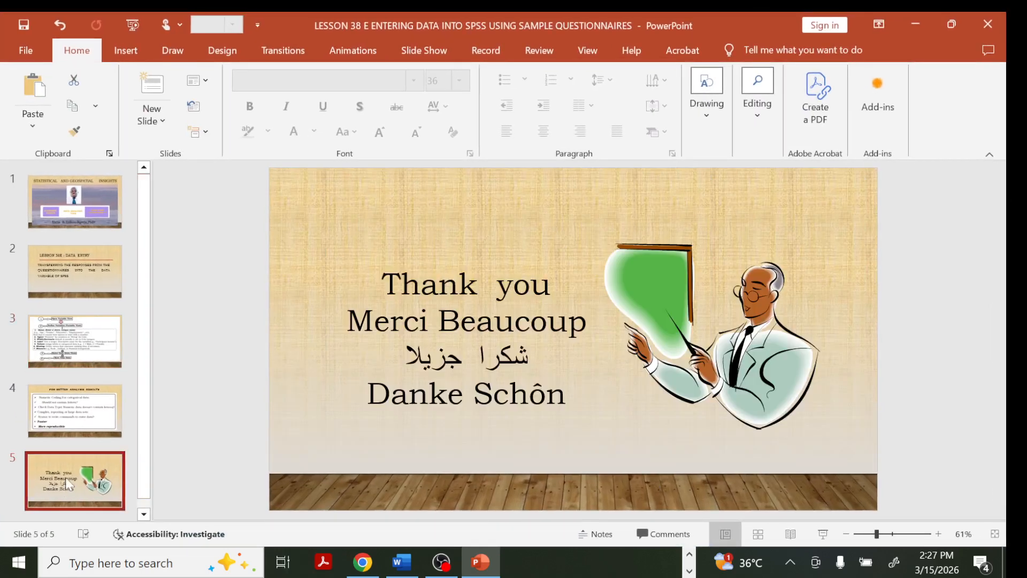